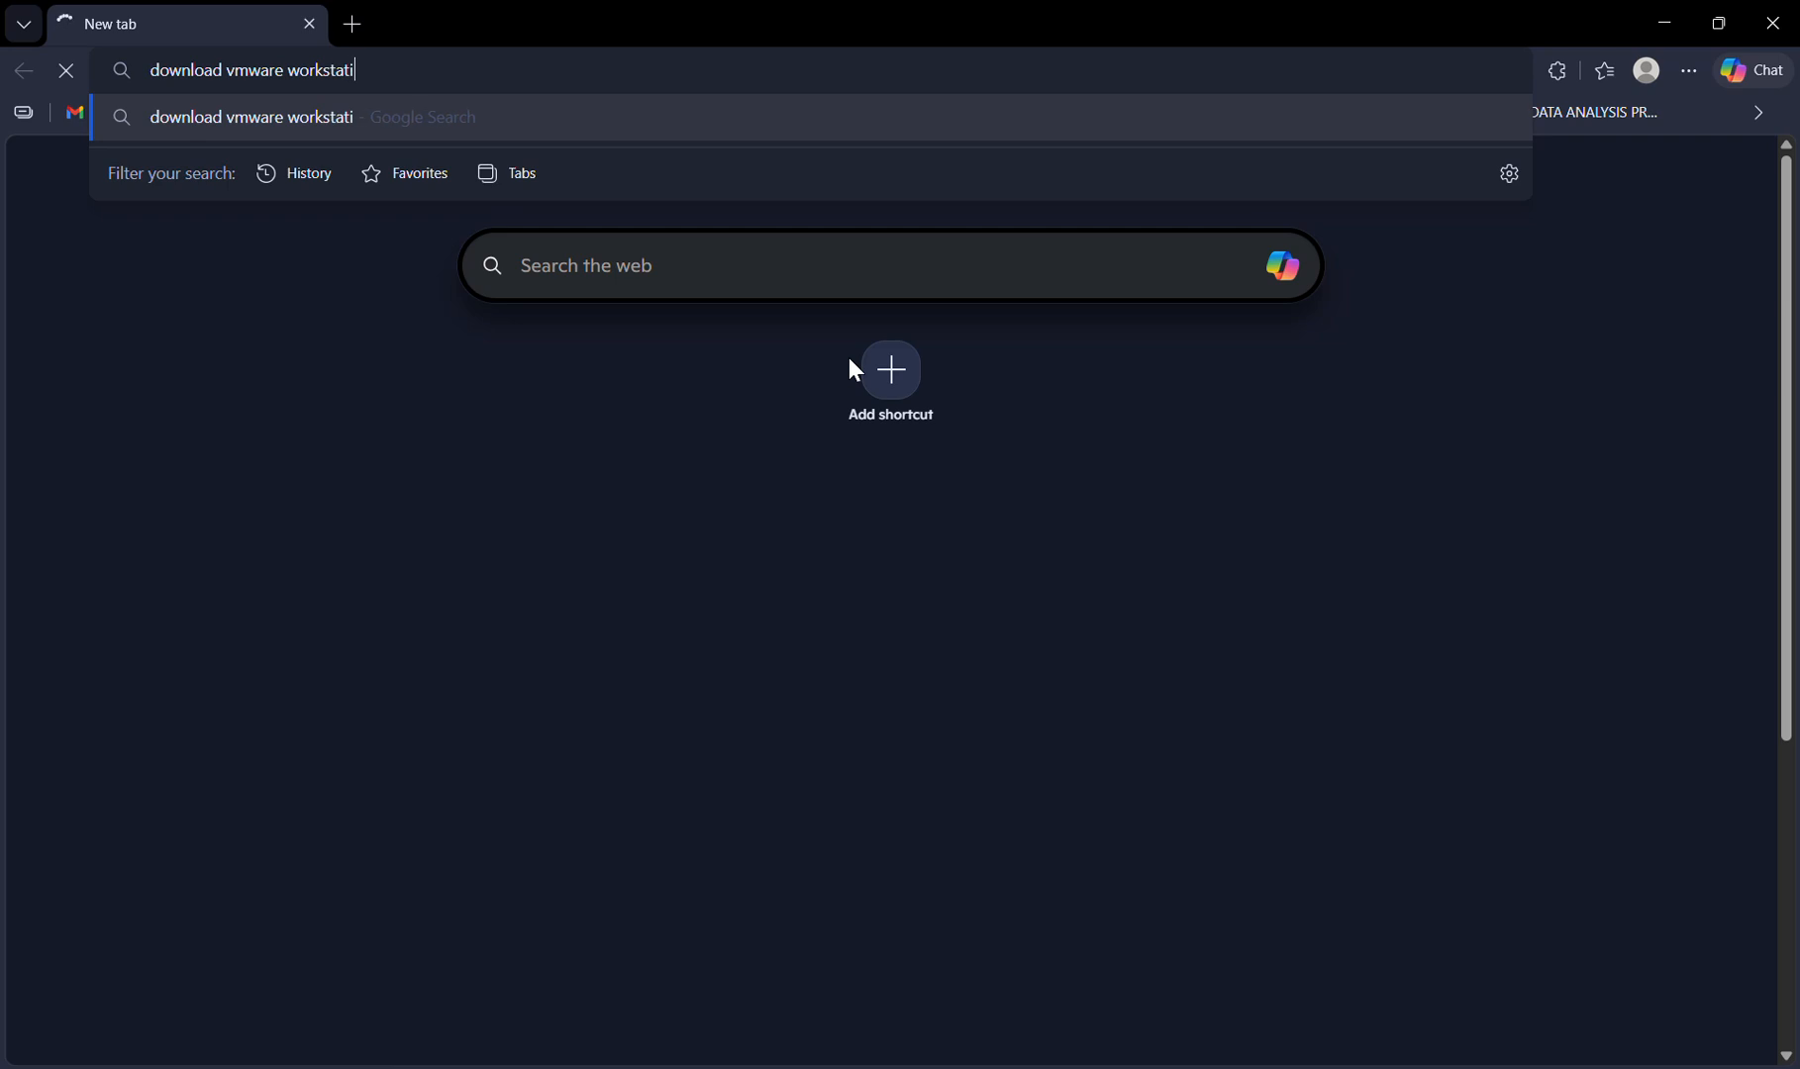
- Search the web for "download vmware workstation free" and open the myBroadcom article on downloading and licensing VMware Desktop Hypervisor
text(free)
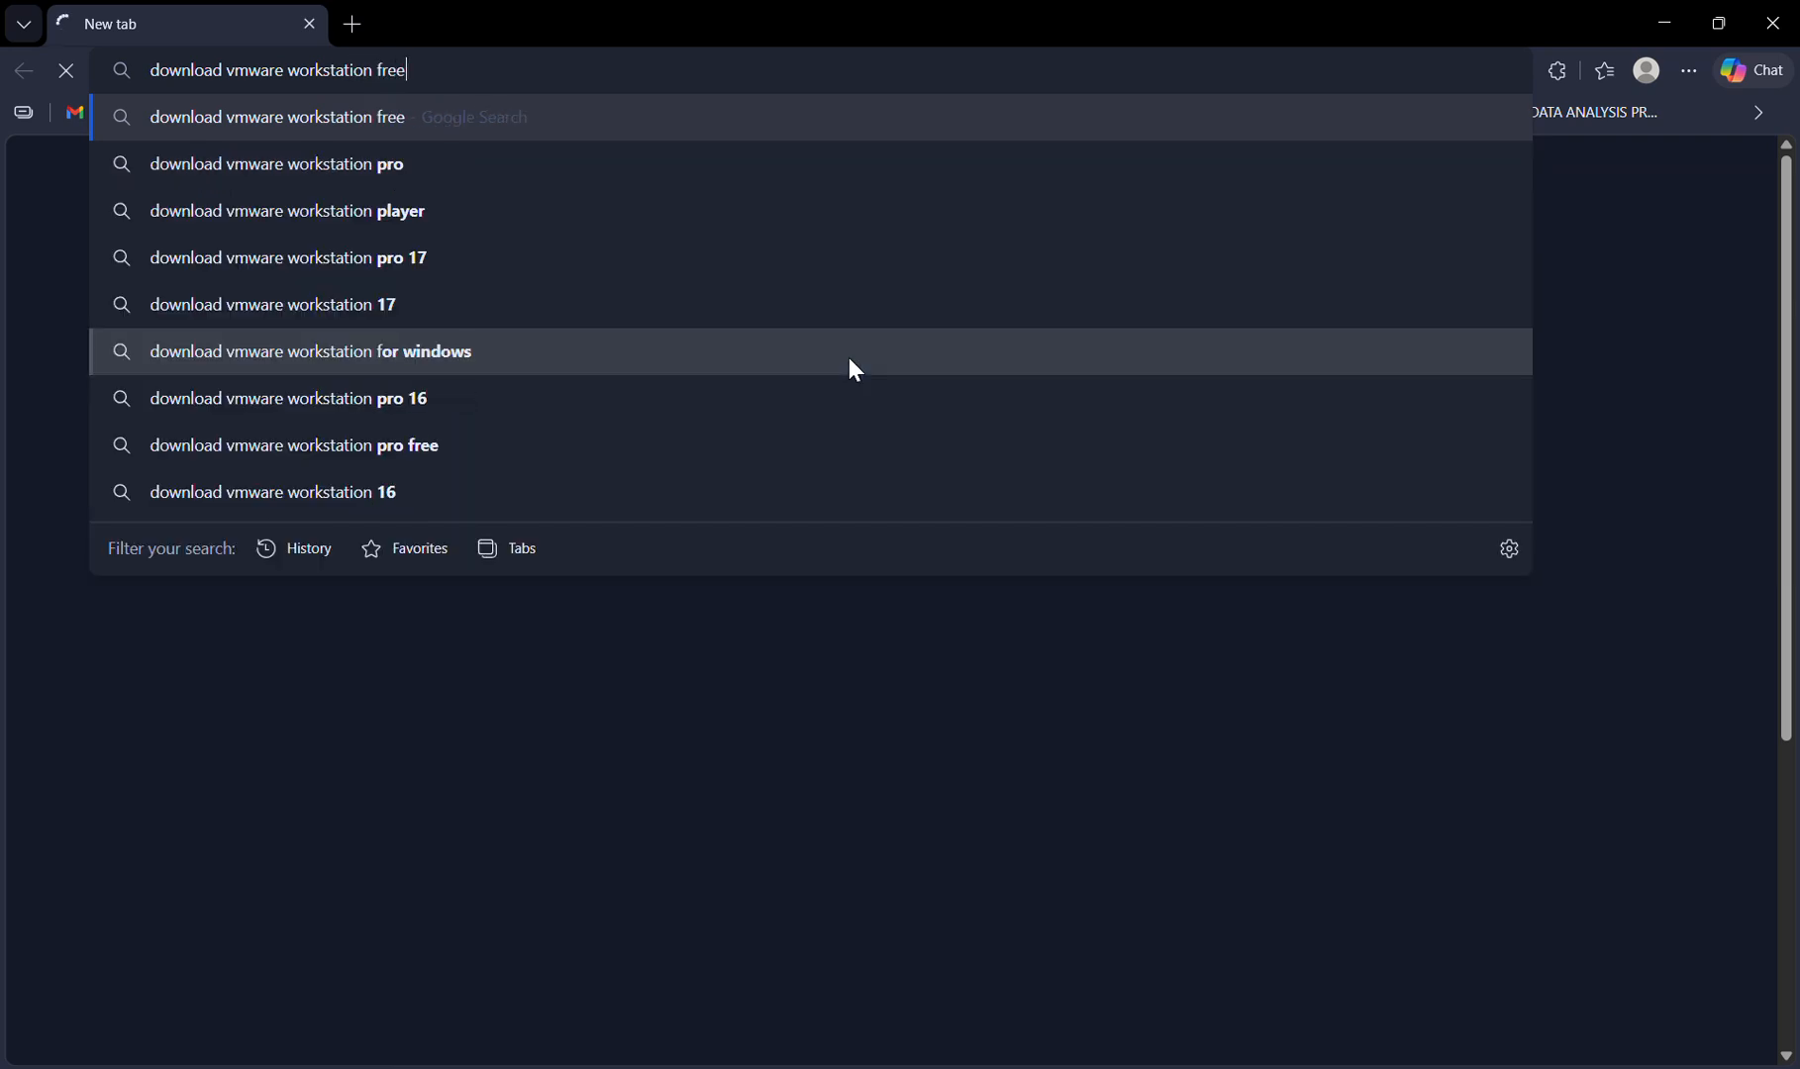
key(Return)
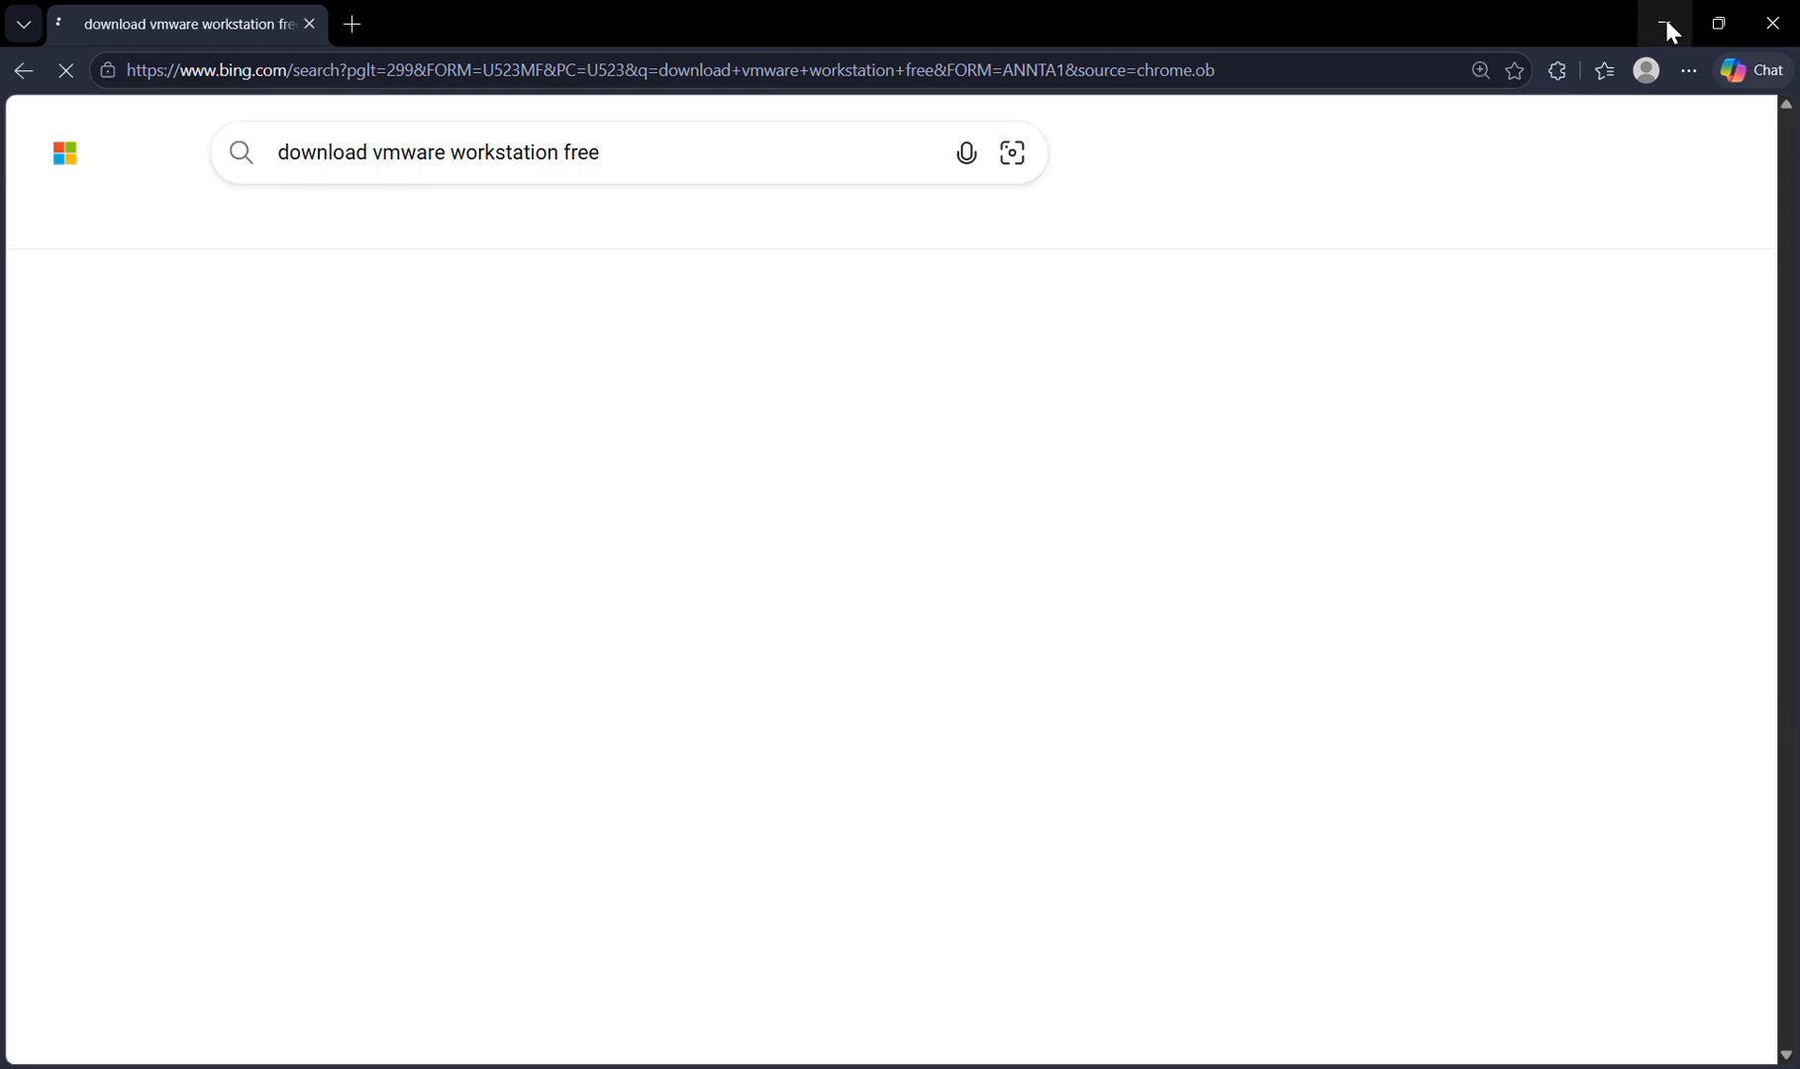
scroll(377, 685, down, 2)
scroll(378, 685, down, 9)
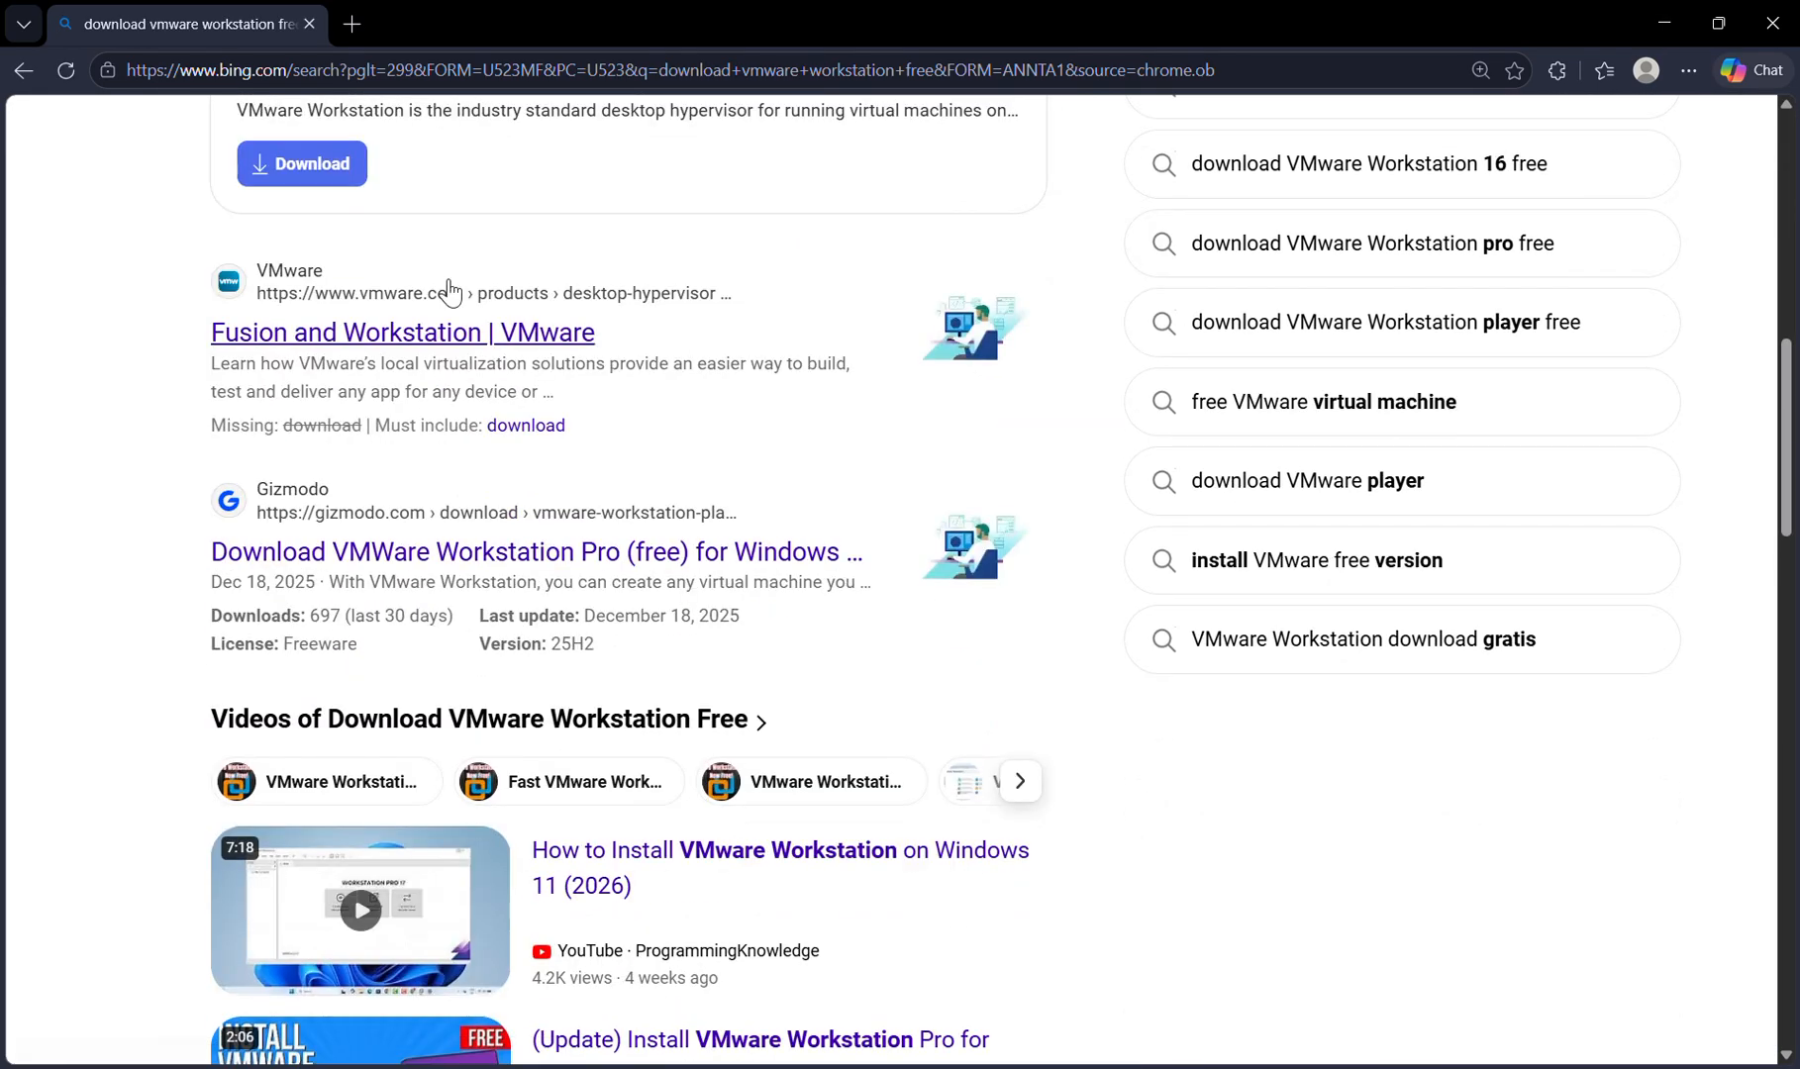
scroll(413, 541, down, 8)
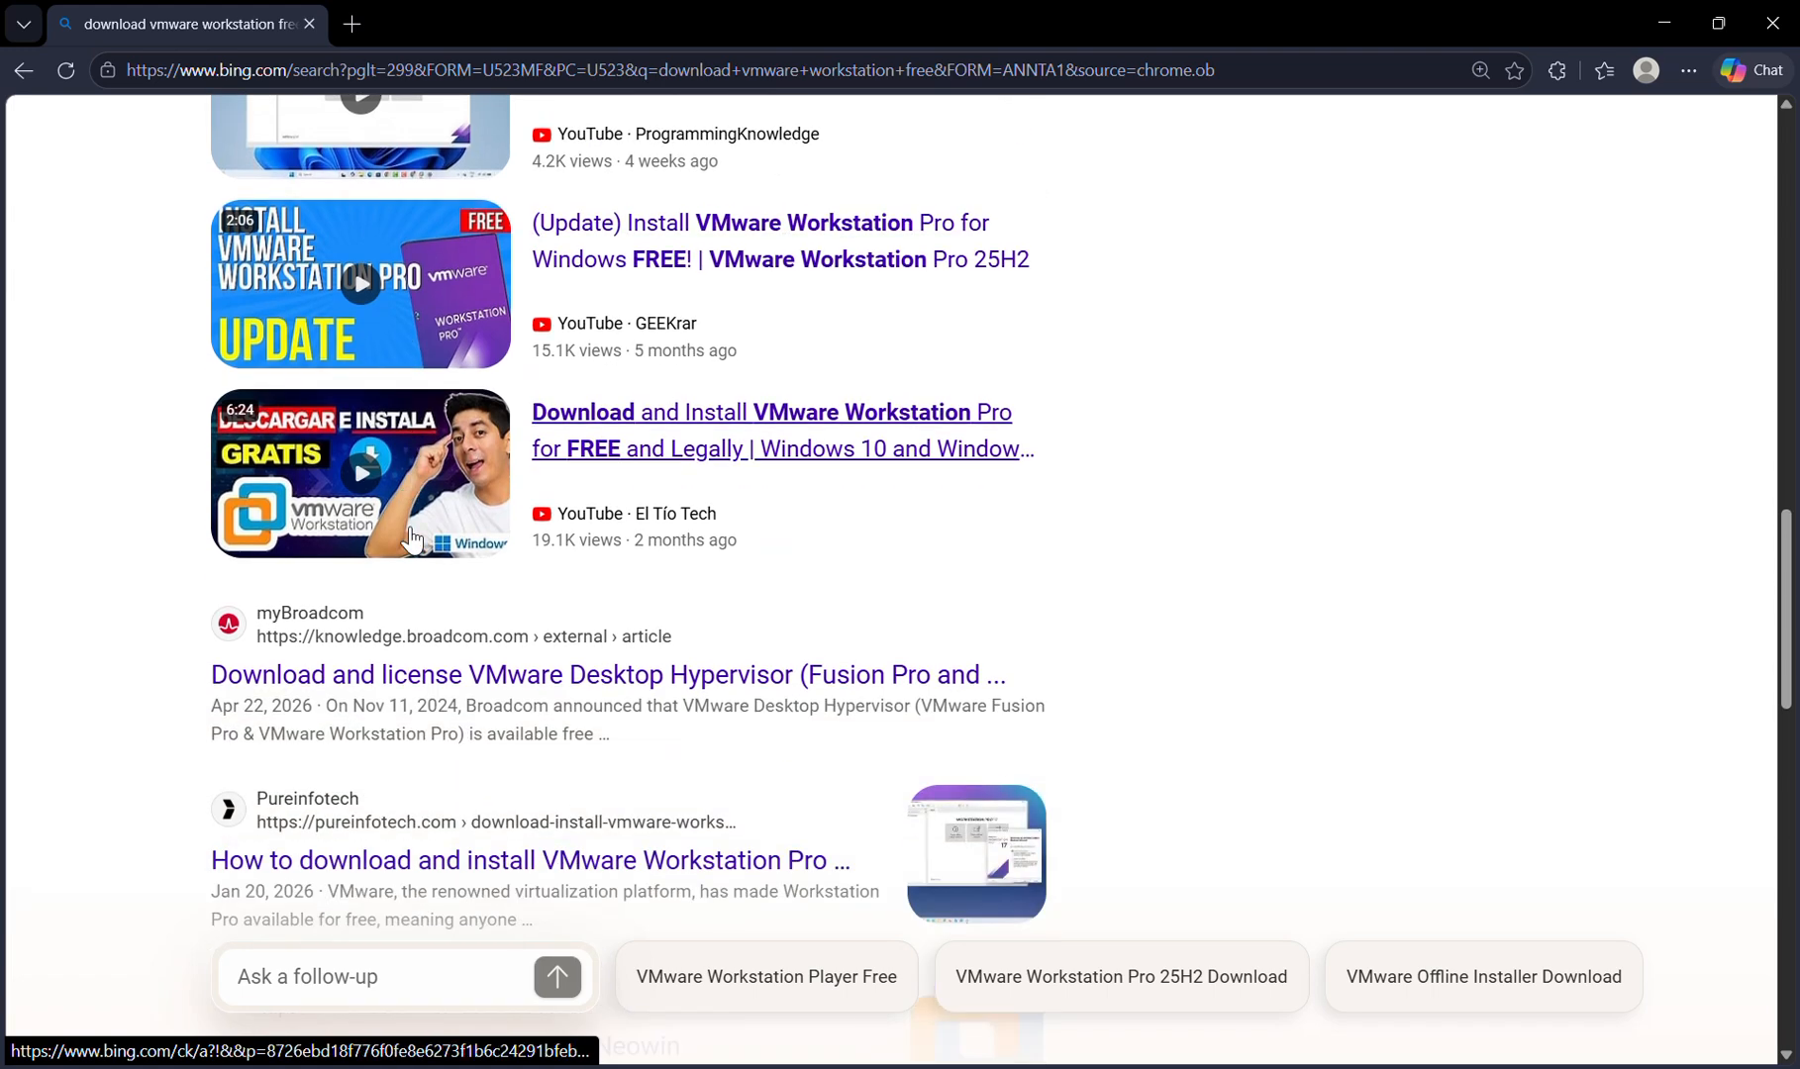
scroll(413, 540, down, 1)
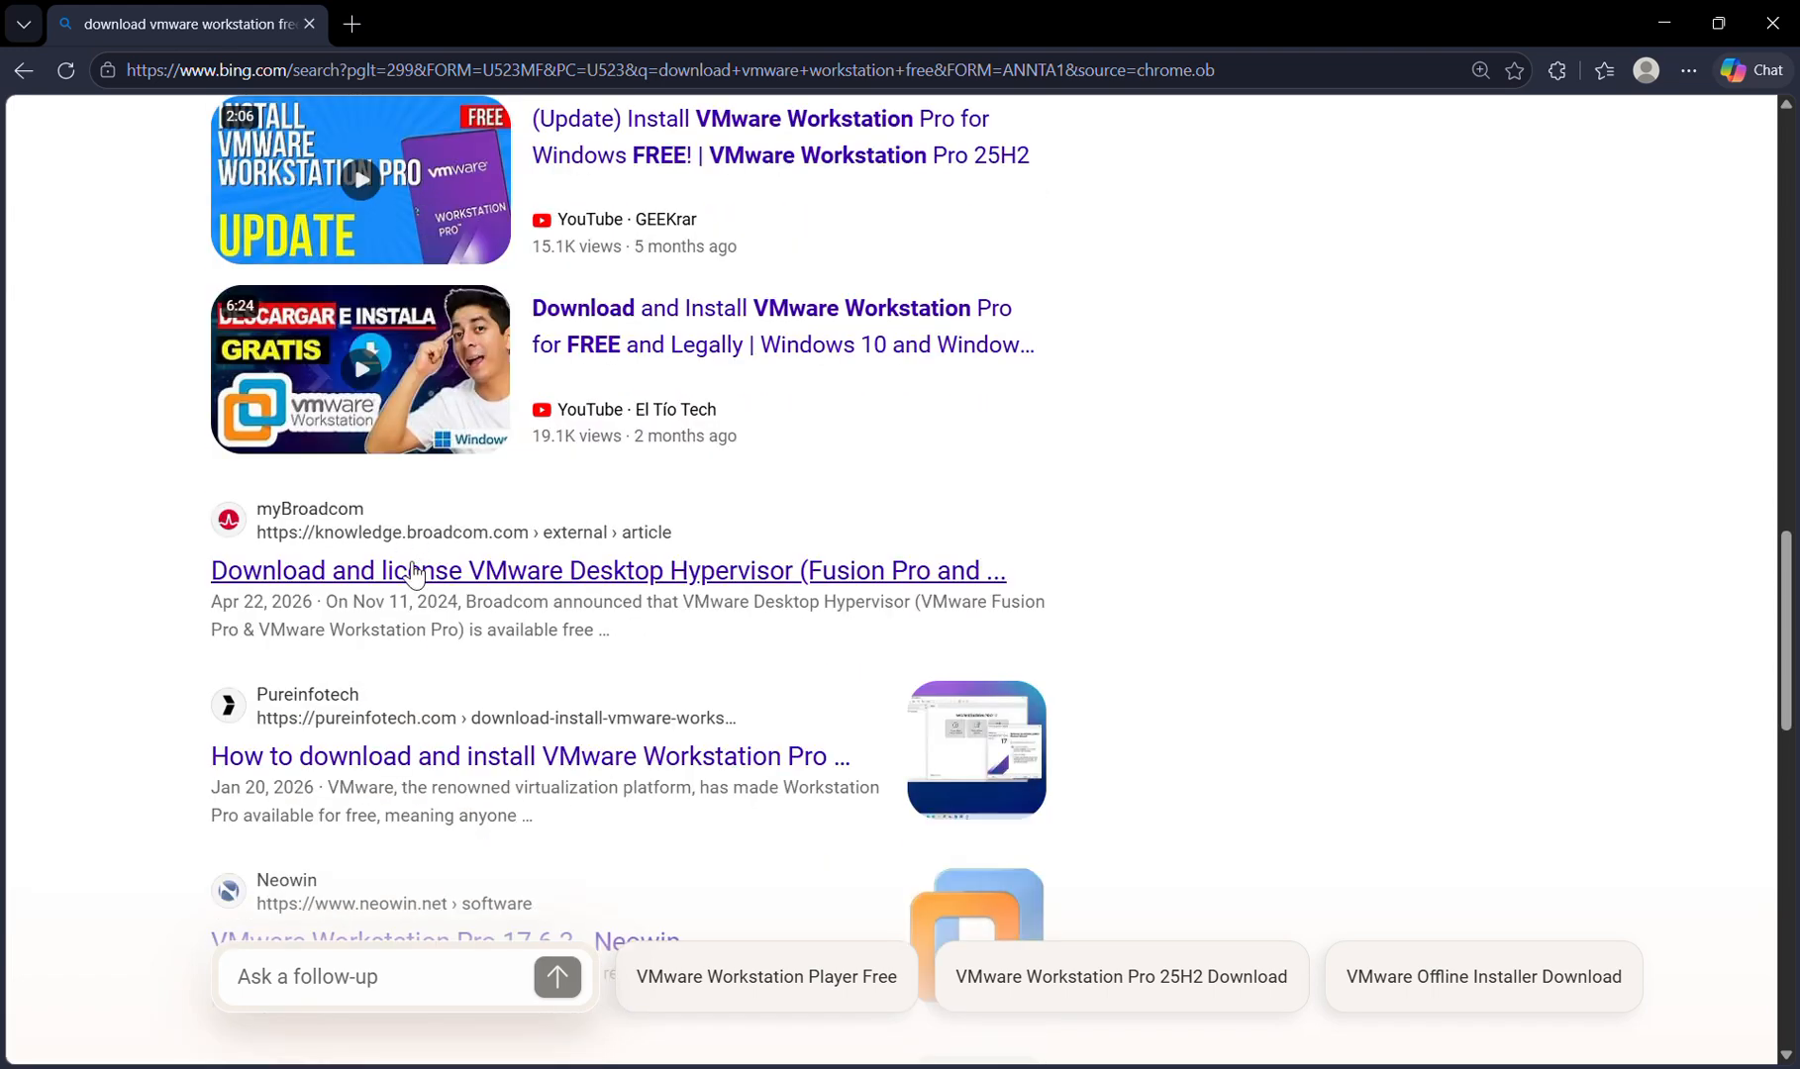
click(414, 572)
click(244, 22)
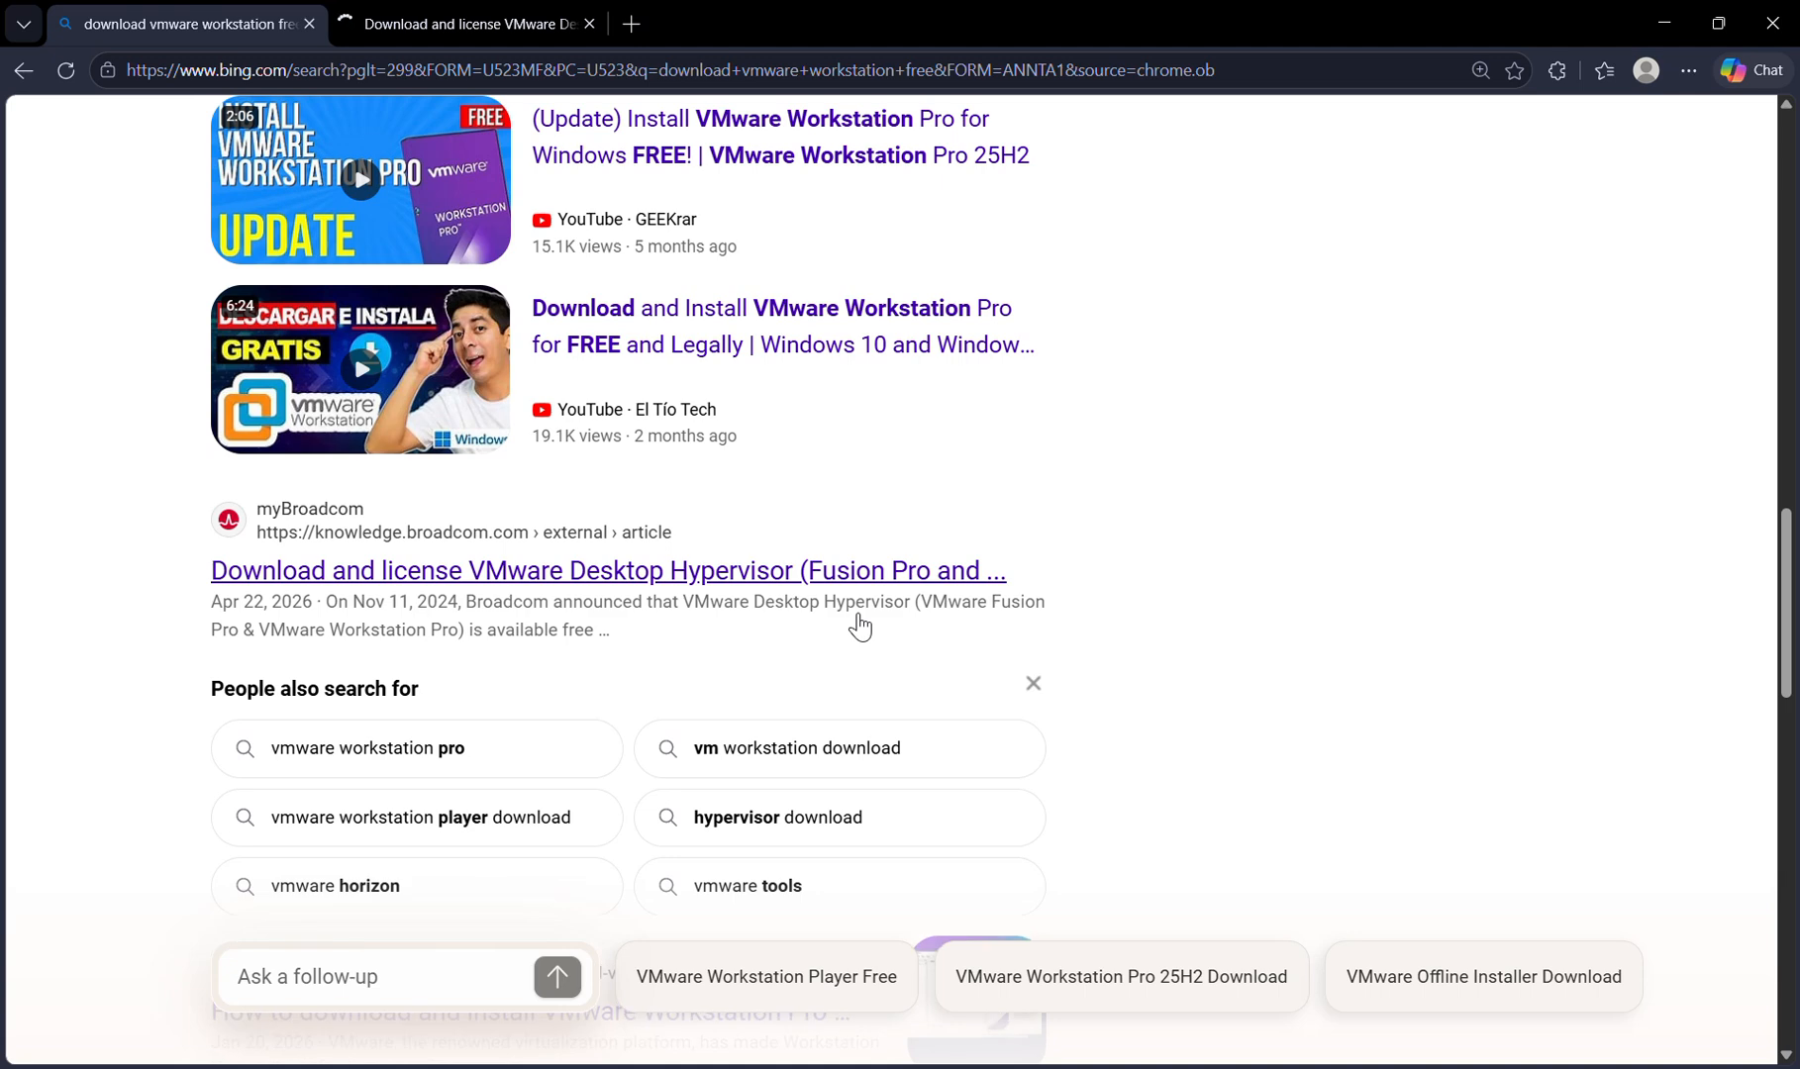
scroll(860, 626, down, 4)
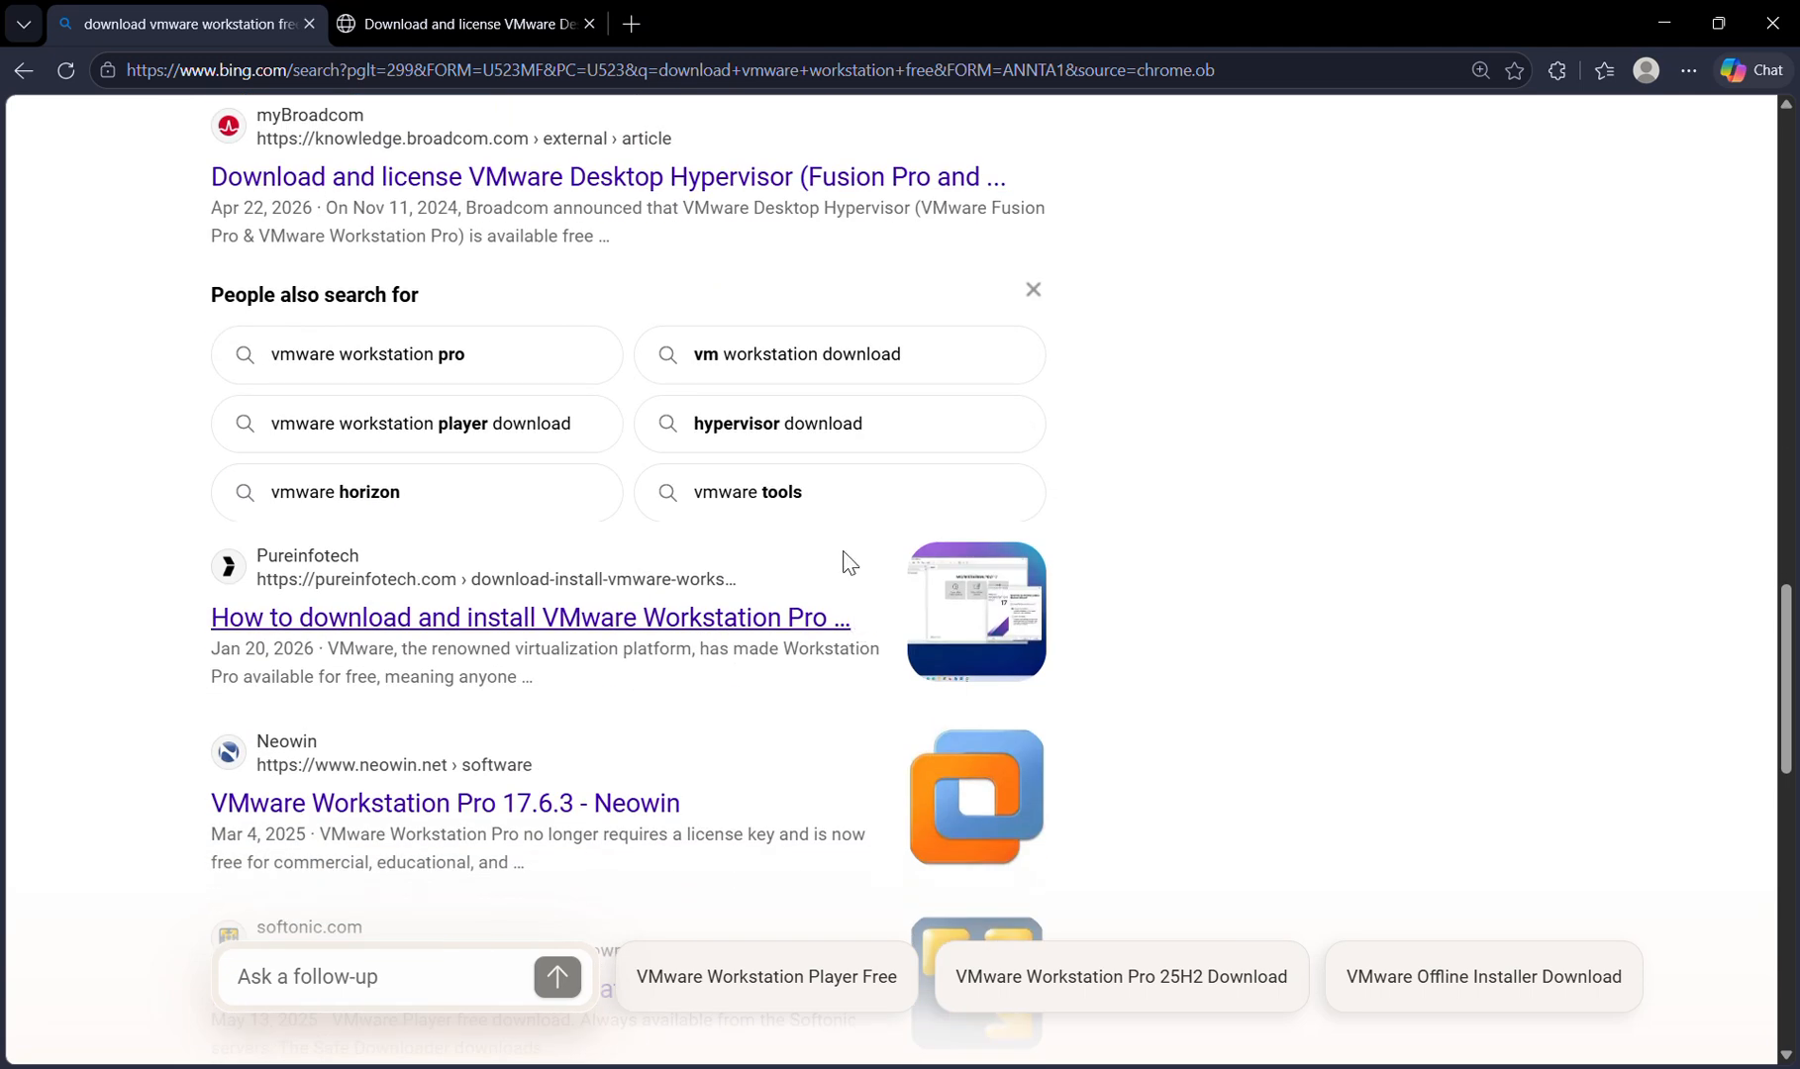
click(511, 16)
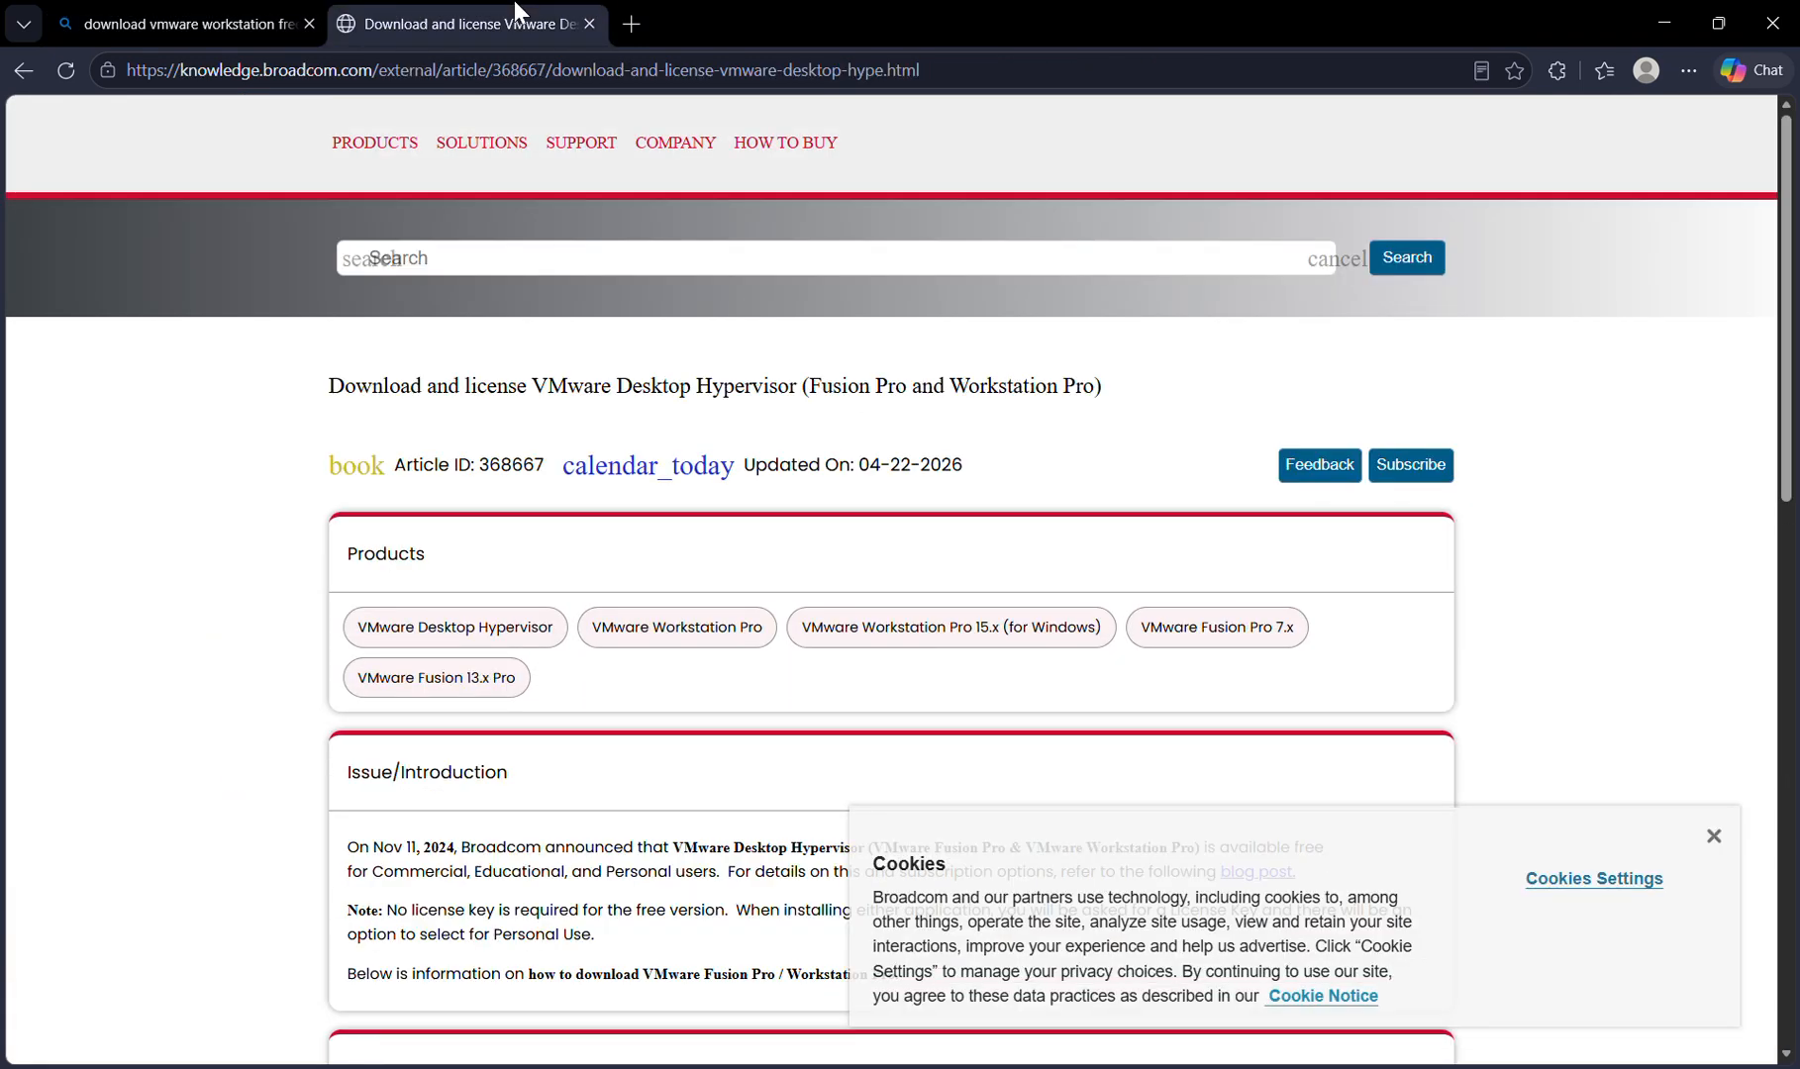
- Examine the Broadcom article down to the VMware Workstation Pro download link, and close the article
scroll(1061, 354, down, 3)
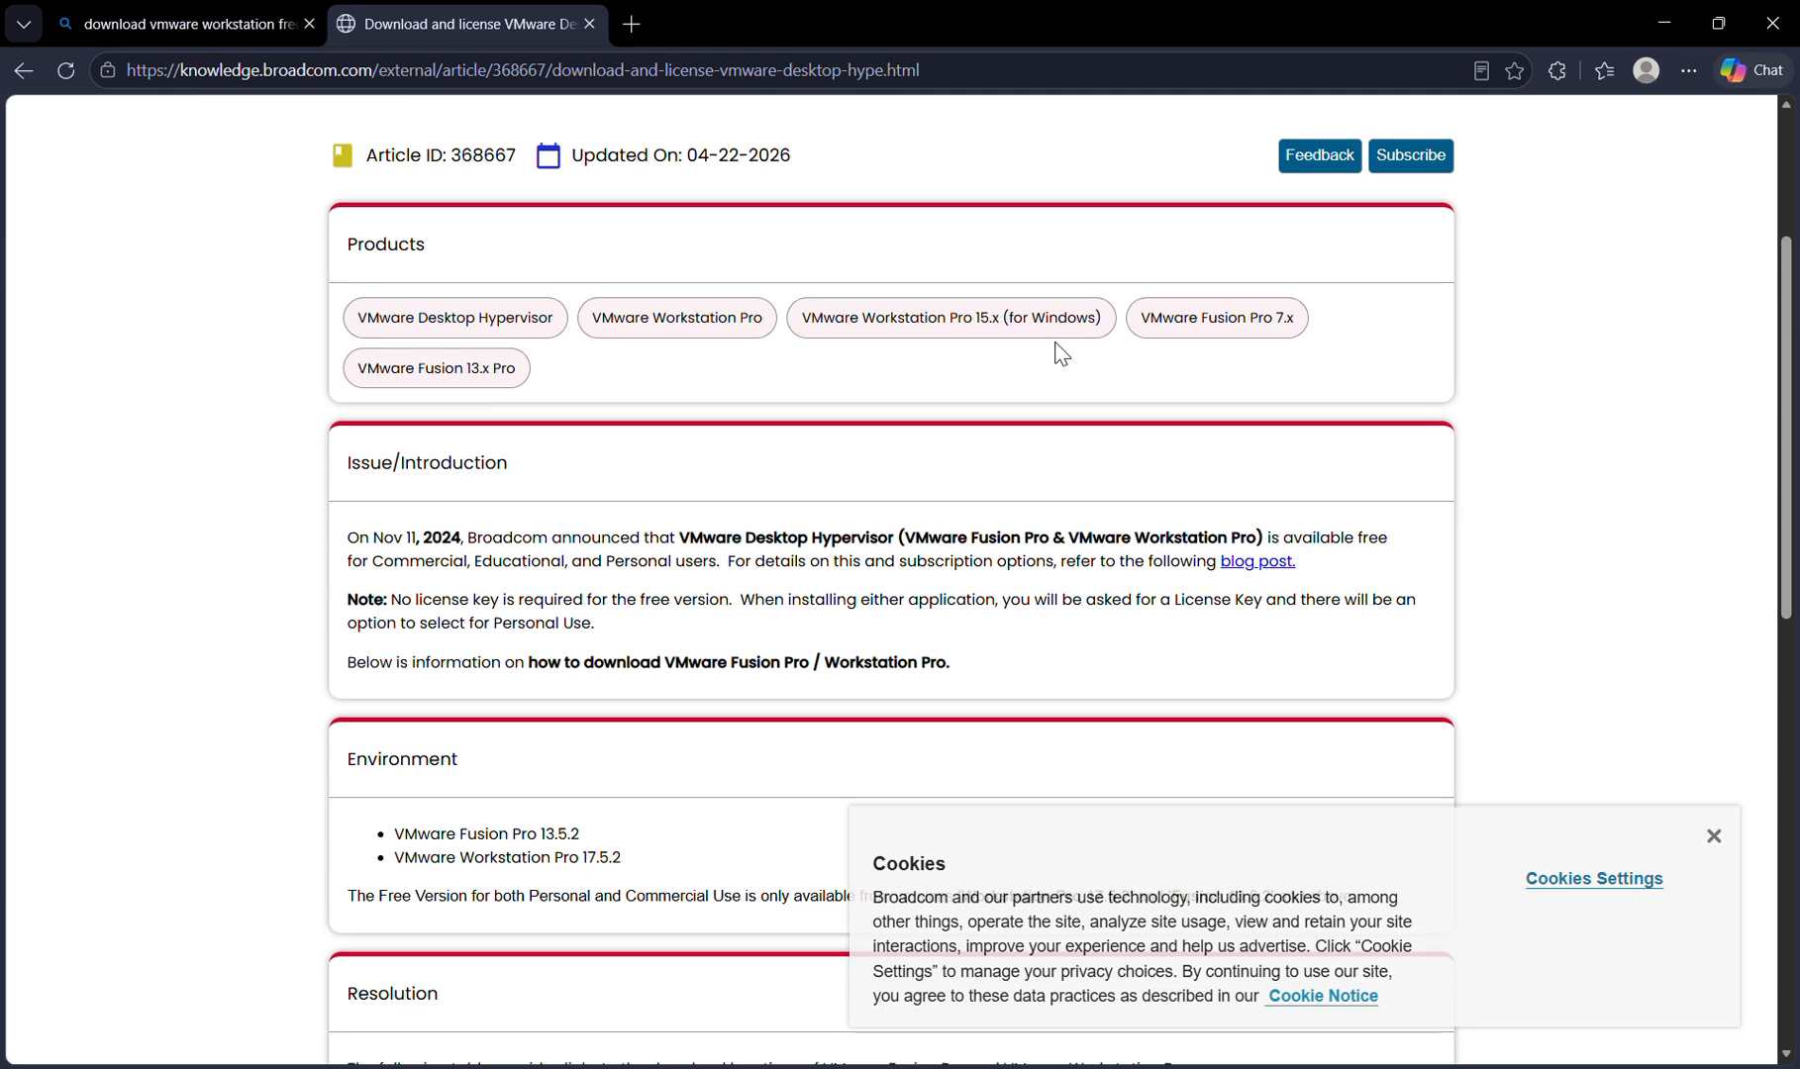
scroll(1062, 354, down, 3)
scroll(1057, 351, down, 7)
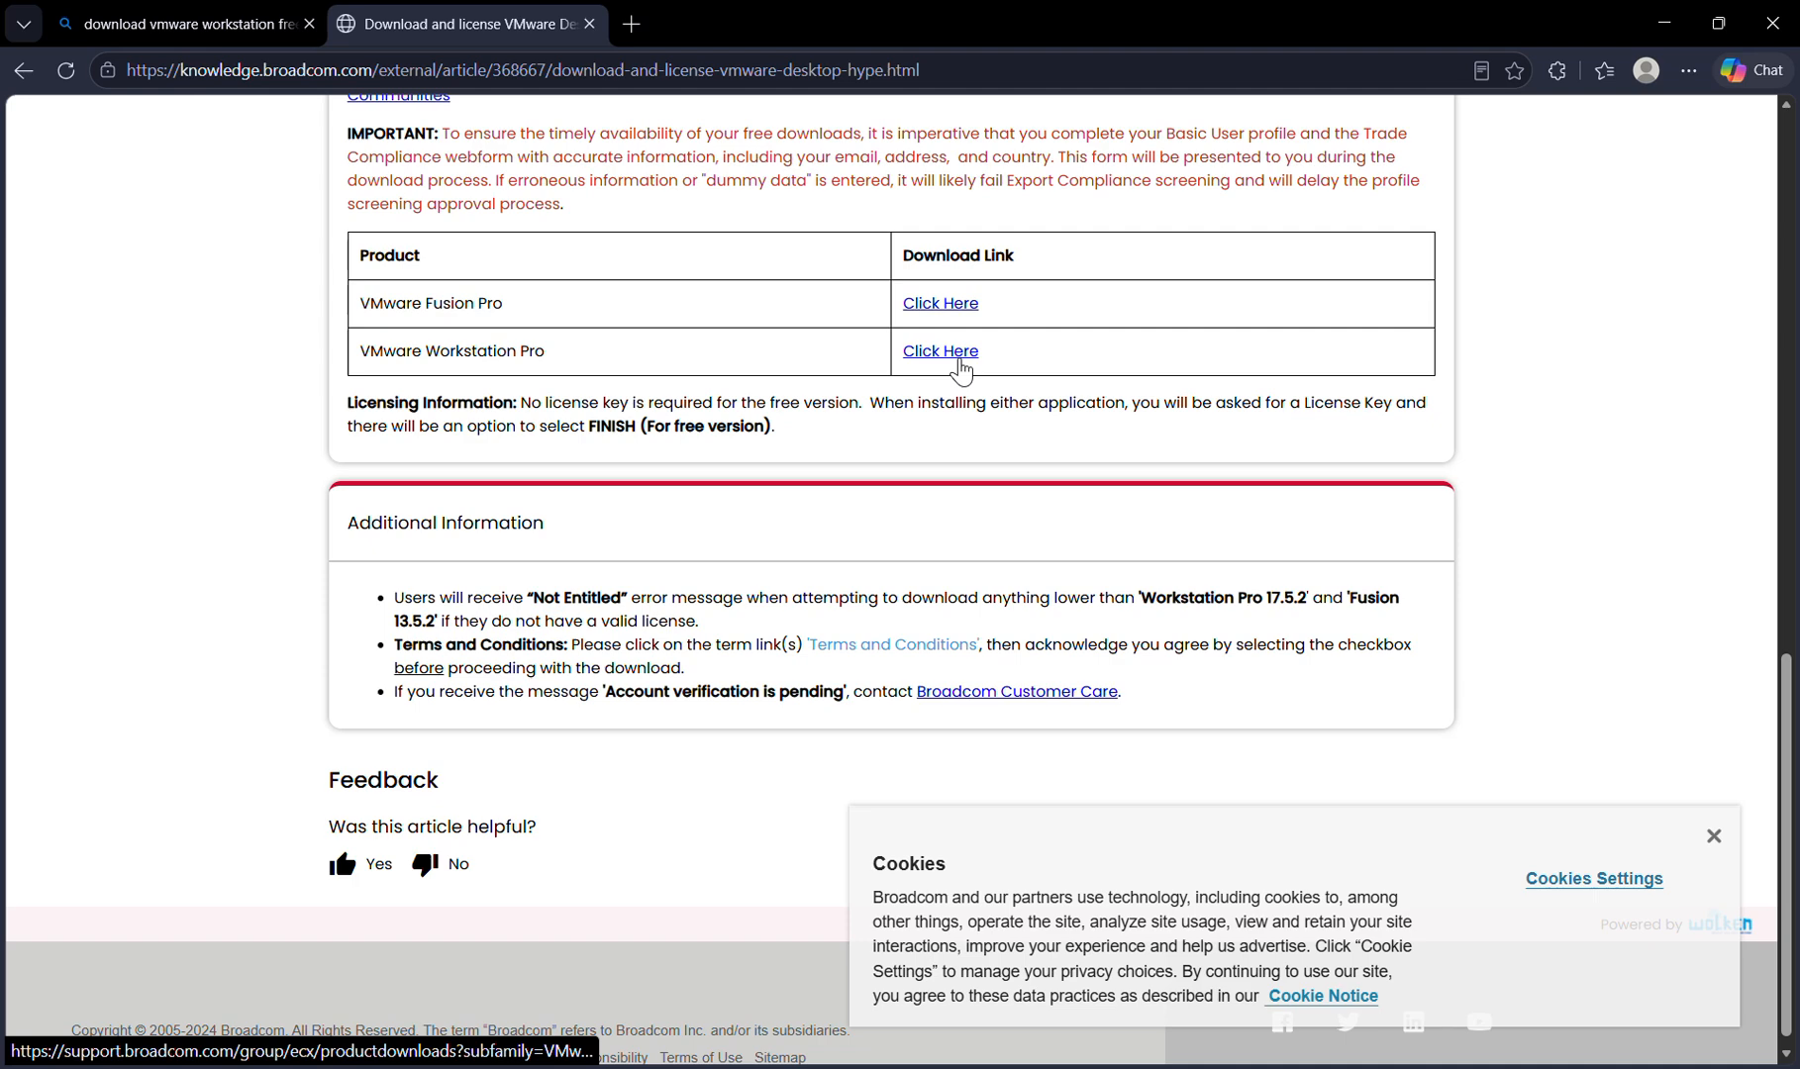
click(586, 24)
- Open the Neowin result for VMware Workstation Pro 17.6.3 and read through its page
scroll(354, 713, down, 3)
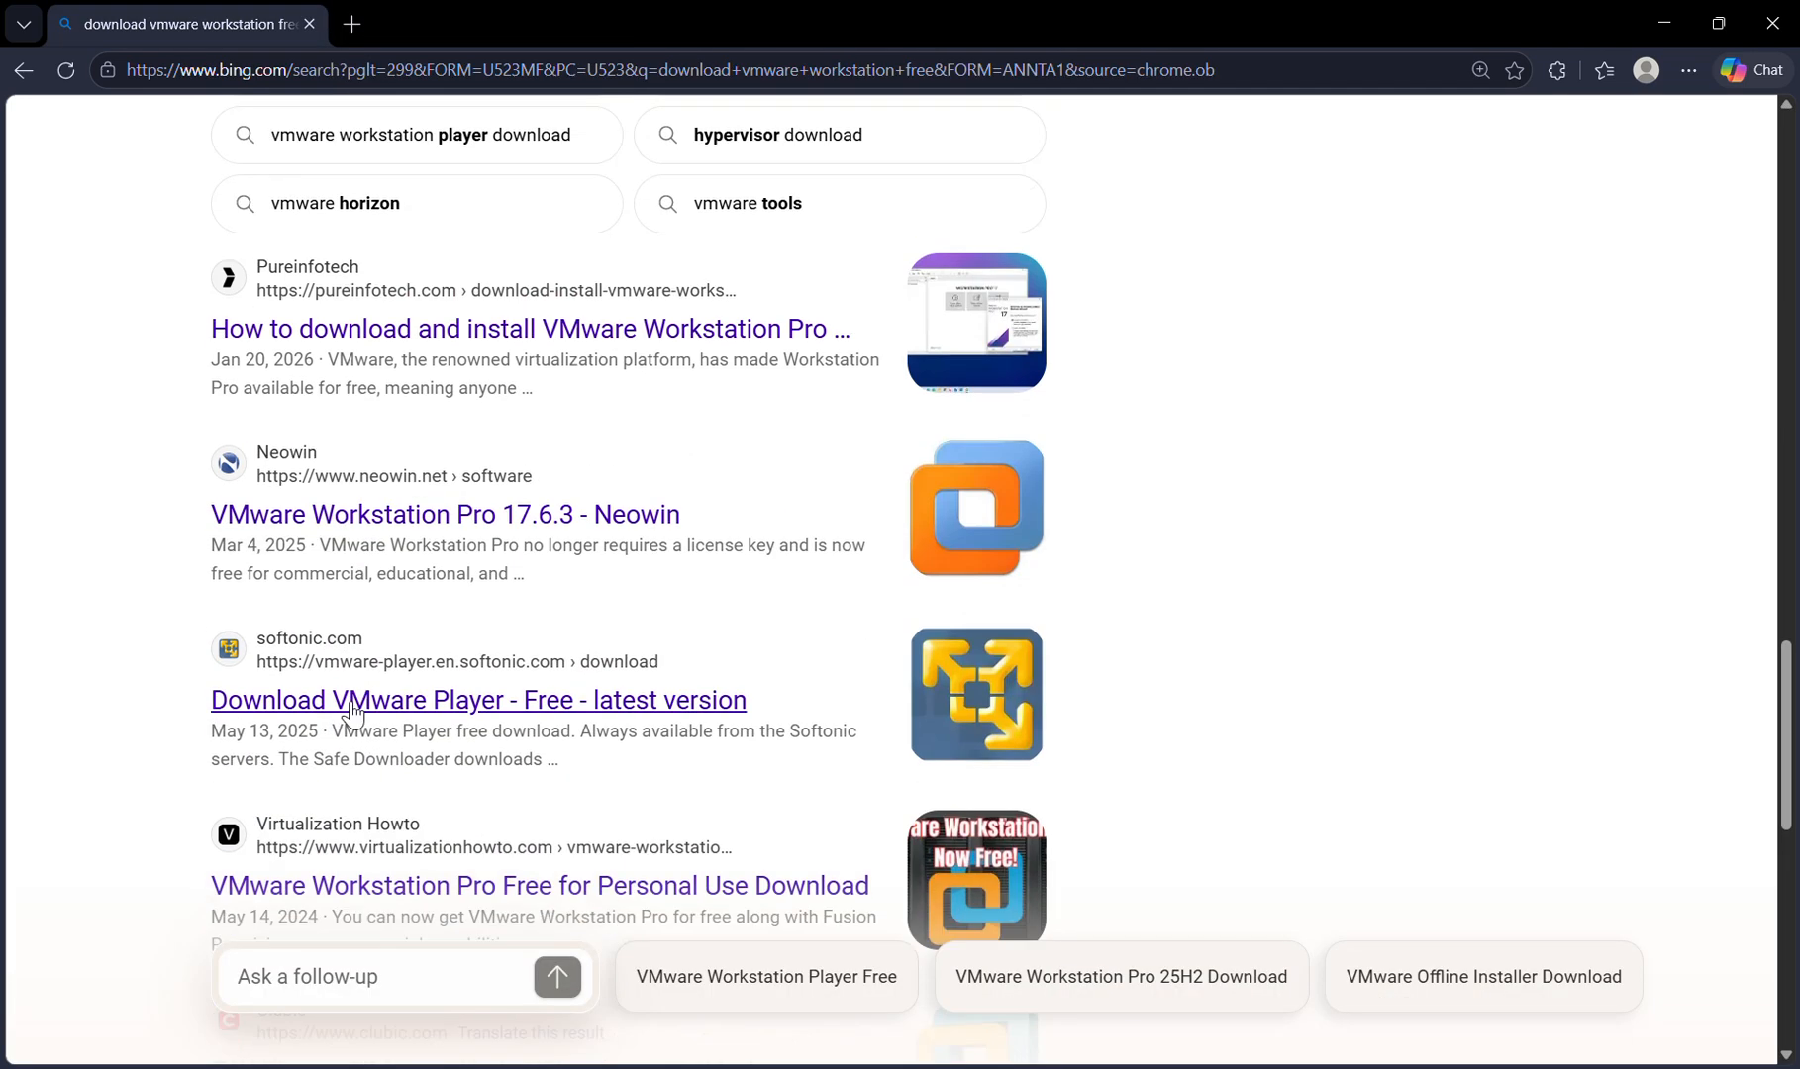
click(462, 545)
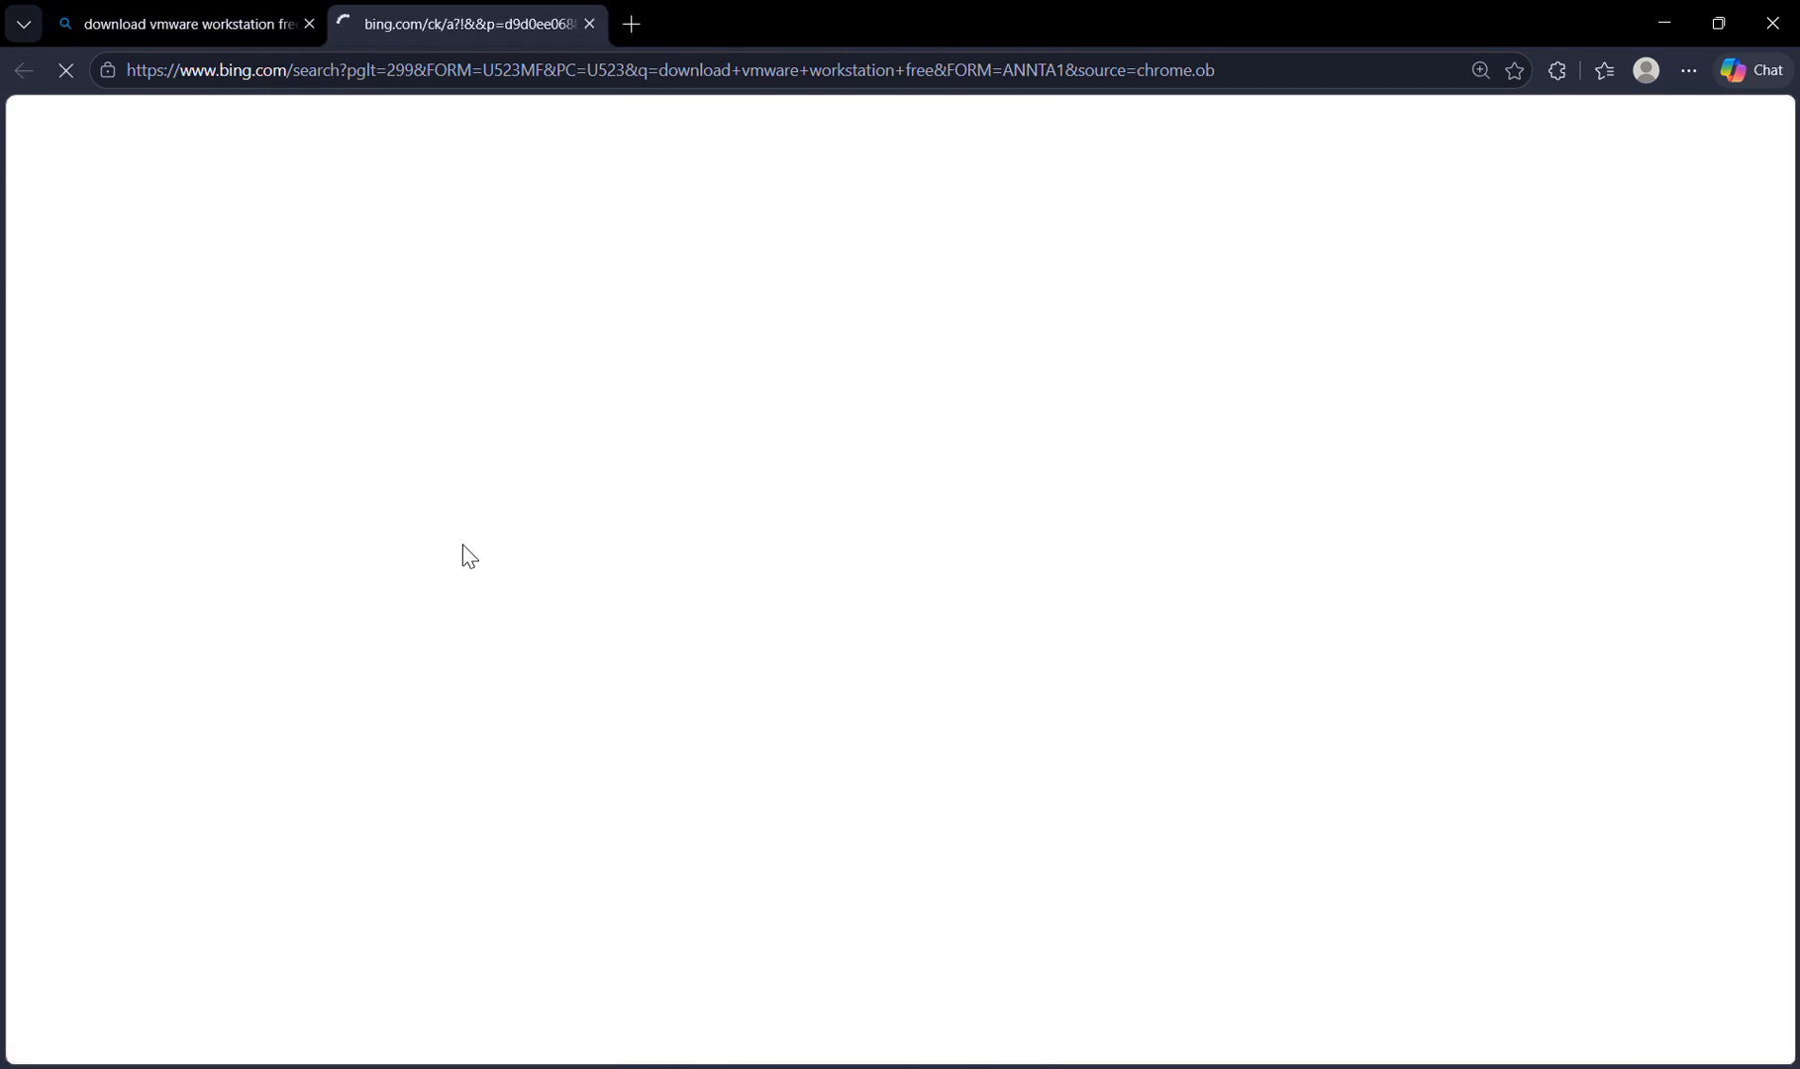
click(268, 32)
scroll(386, 456, down, 2)
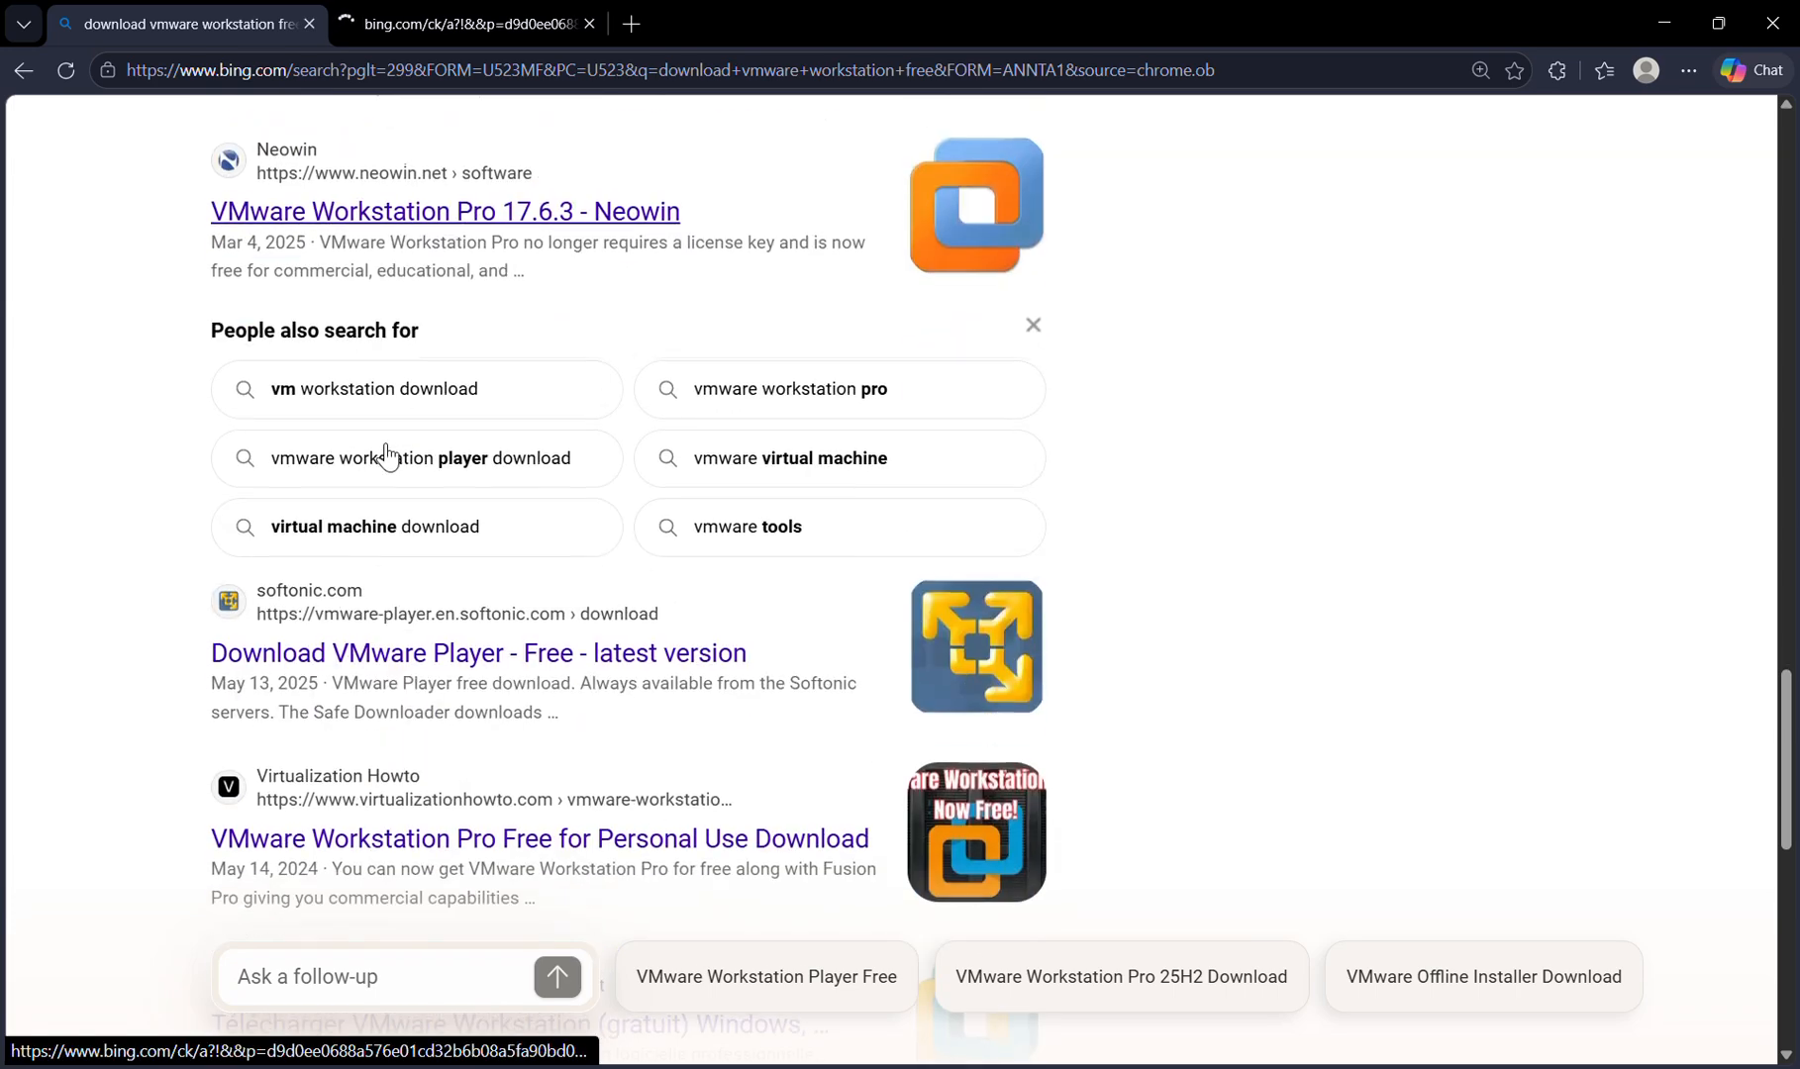
scroll(388, 456, up, 8)
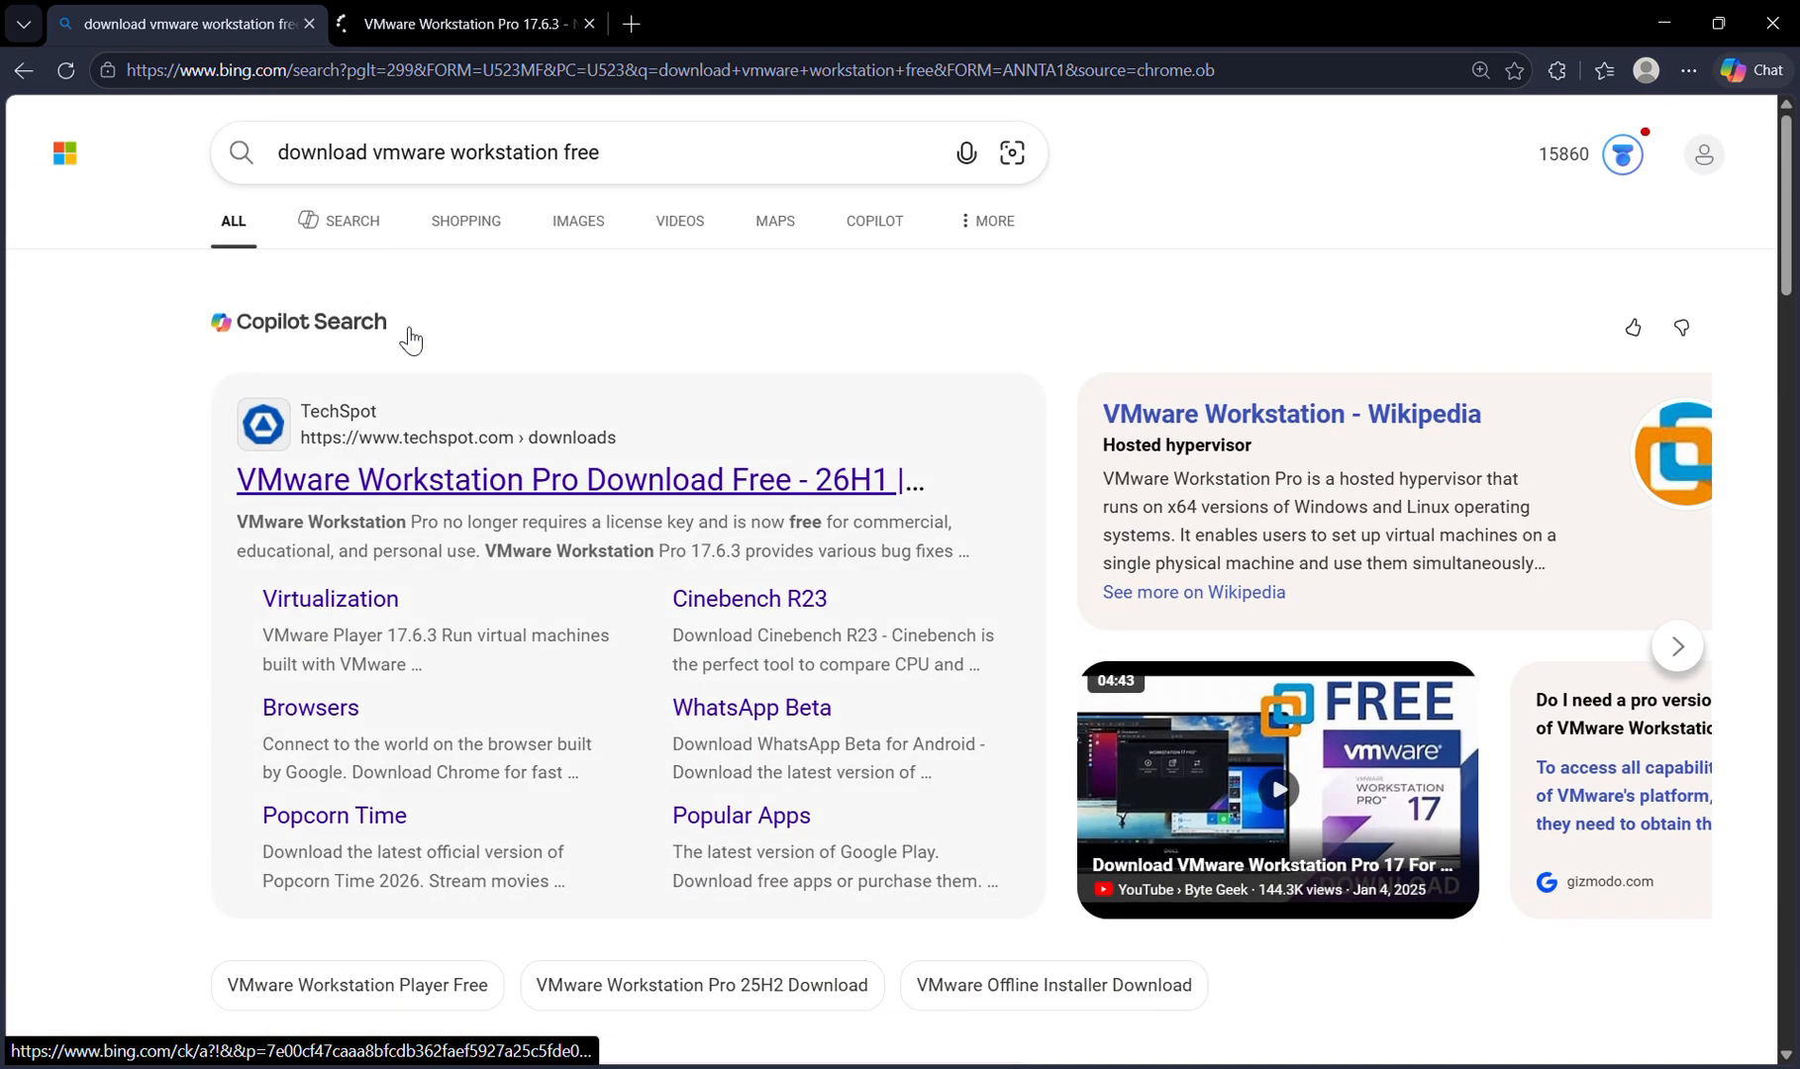
click(473, 12)
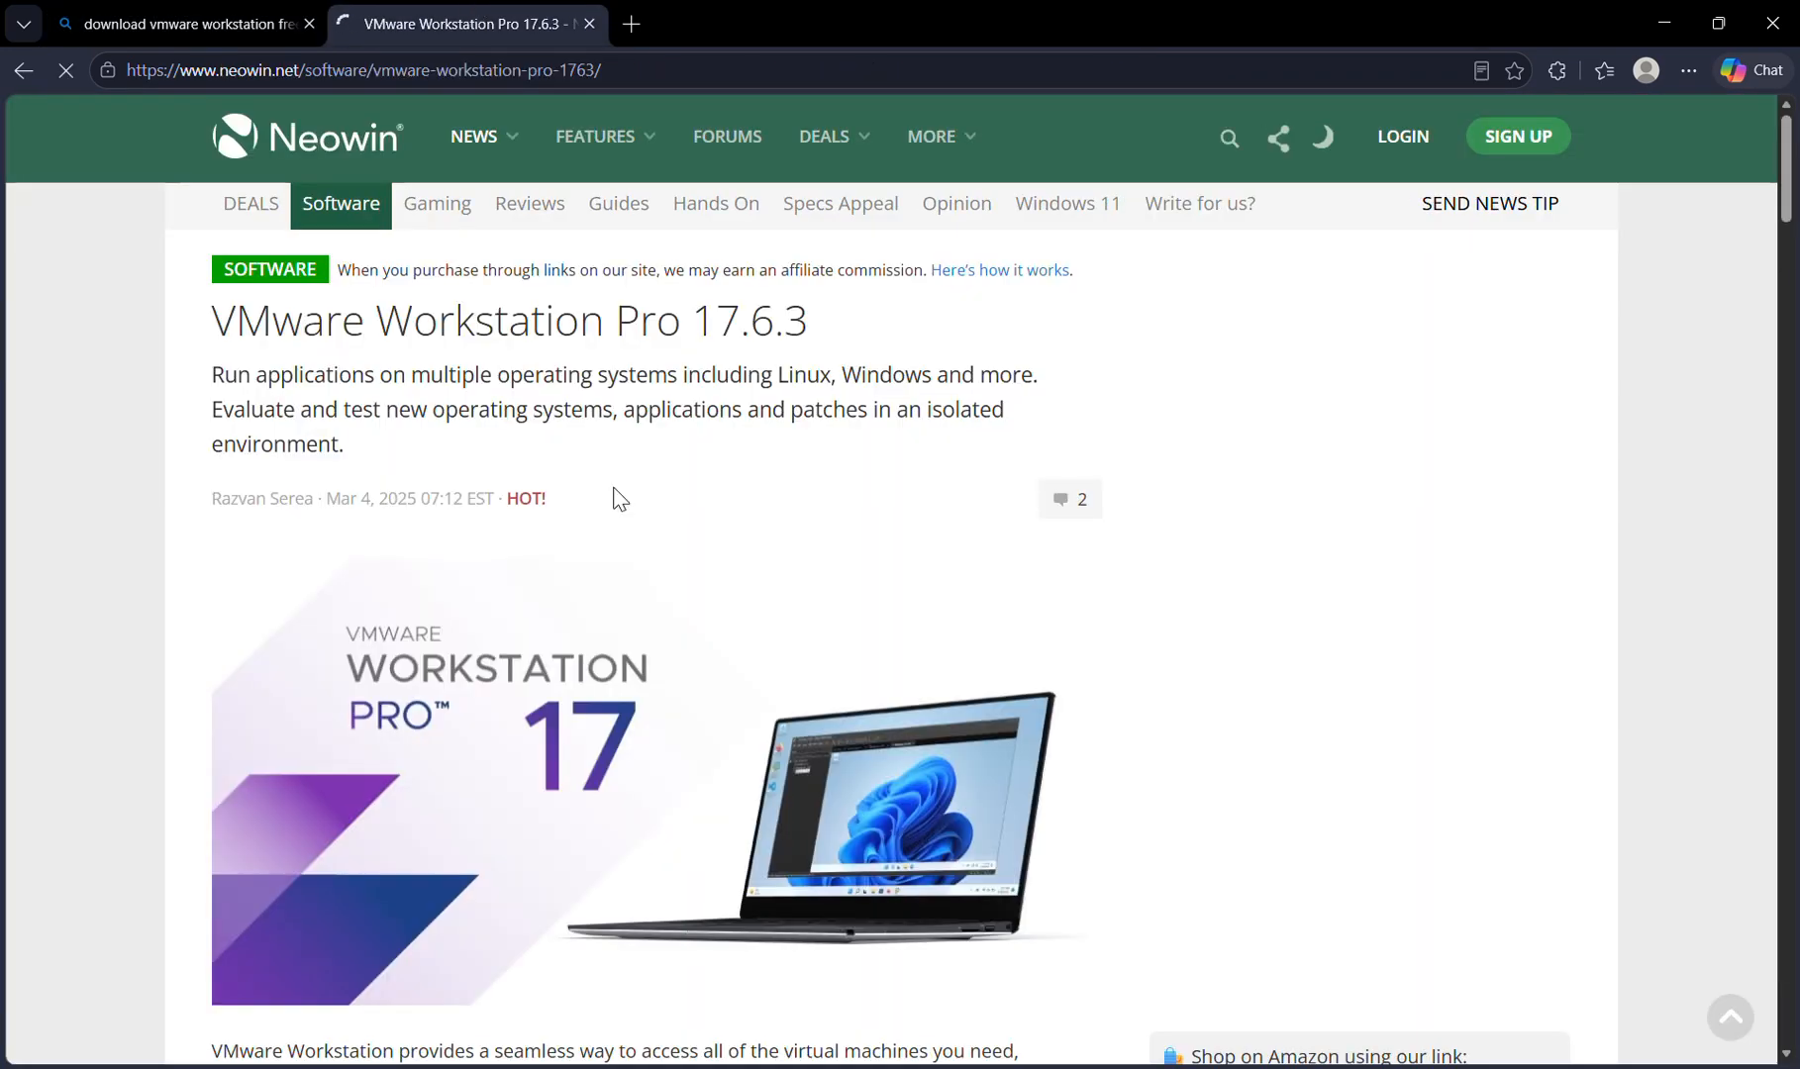
scroll(614, 498, down, 5)
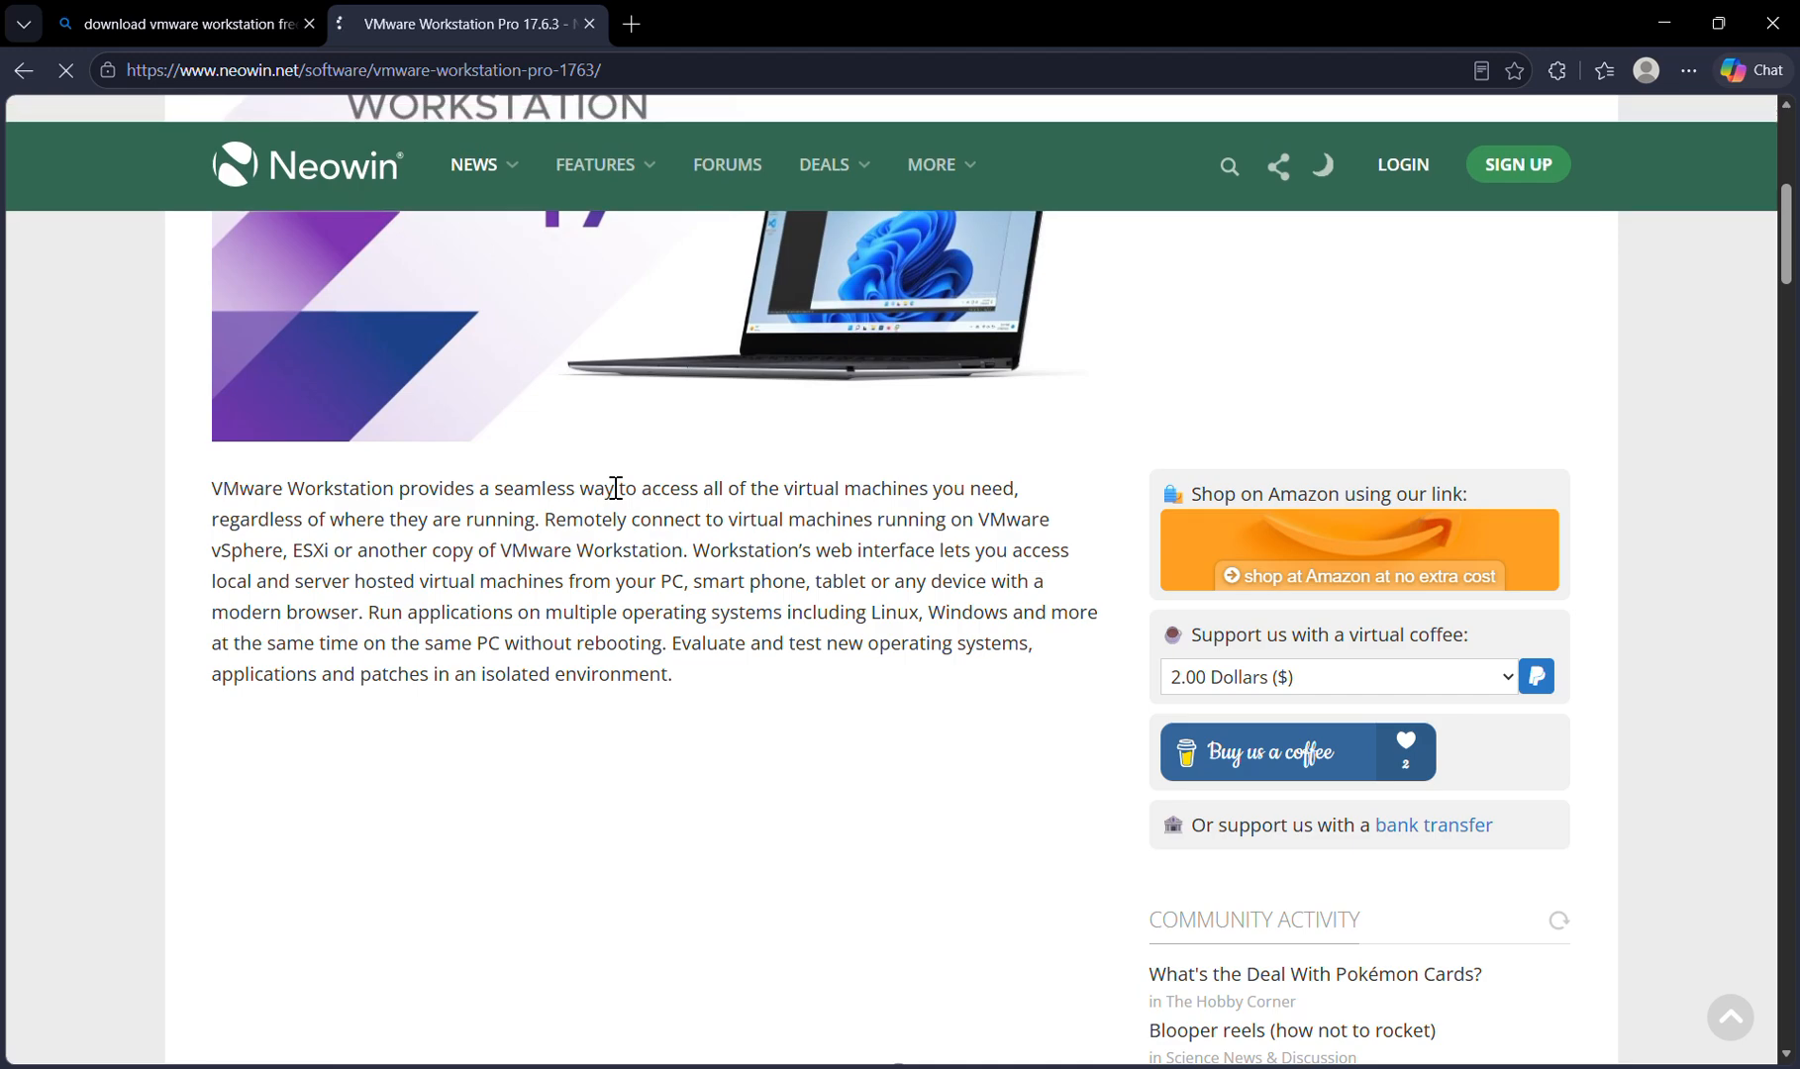
scroll(615, 490, down, 7)
- Open the TechSpot VMware Workstation Pro download result, examine its download options, and return to the VMware search results
click(176, 40)
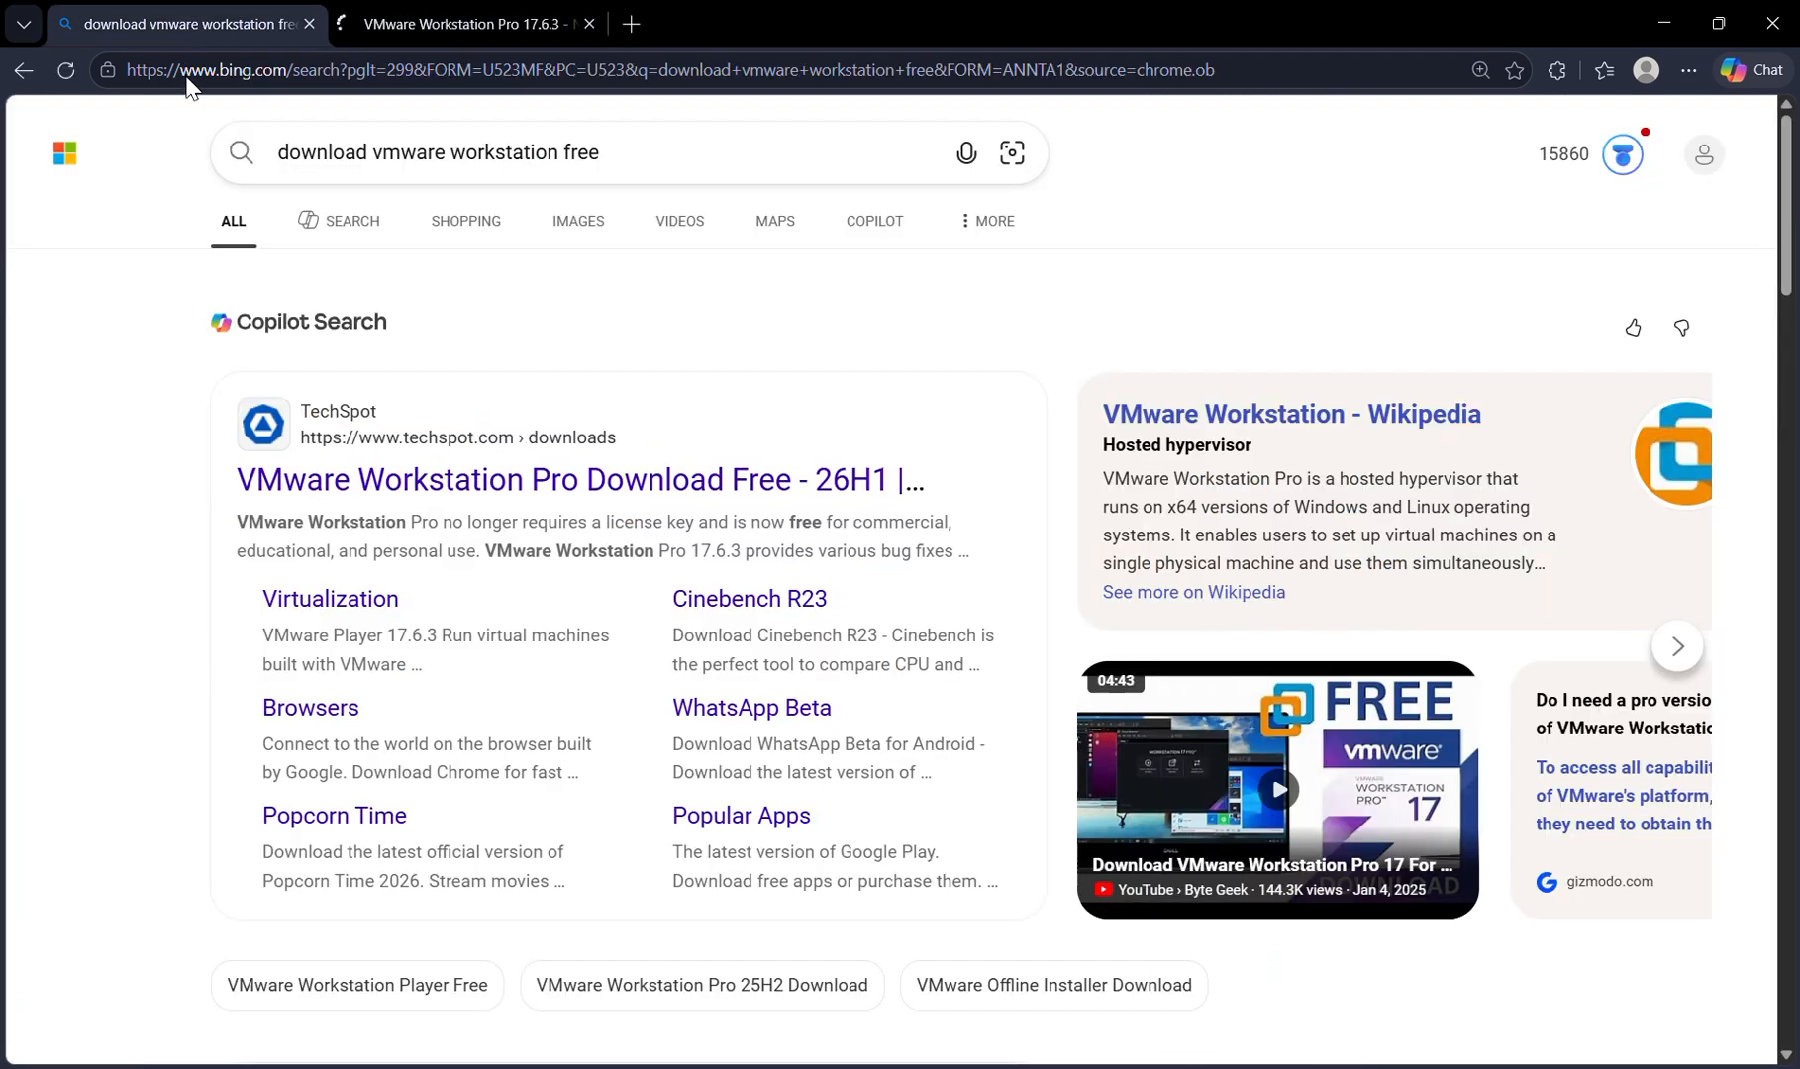
click(490, 482)
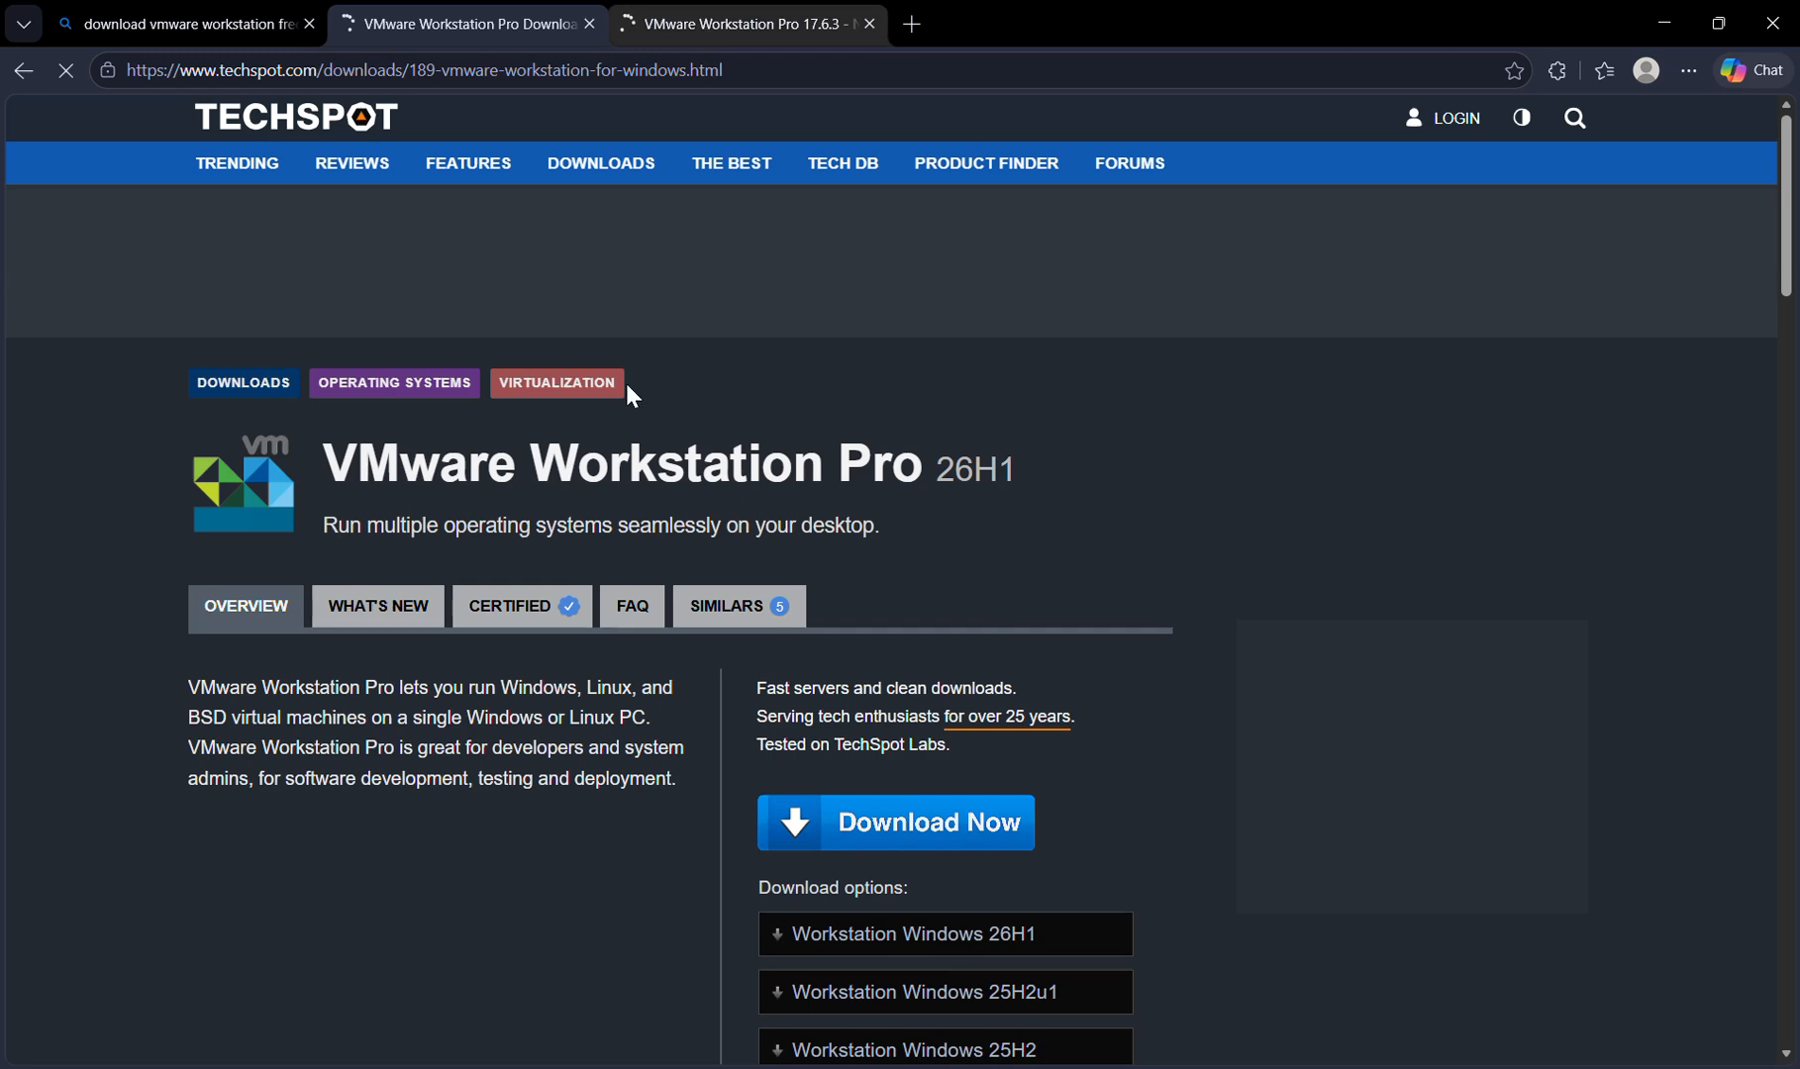
scroll(623, 387, down, 2)
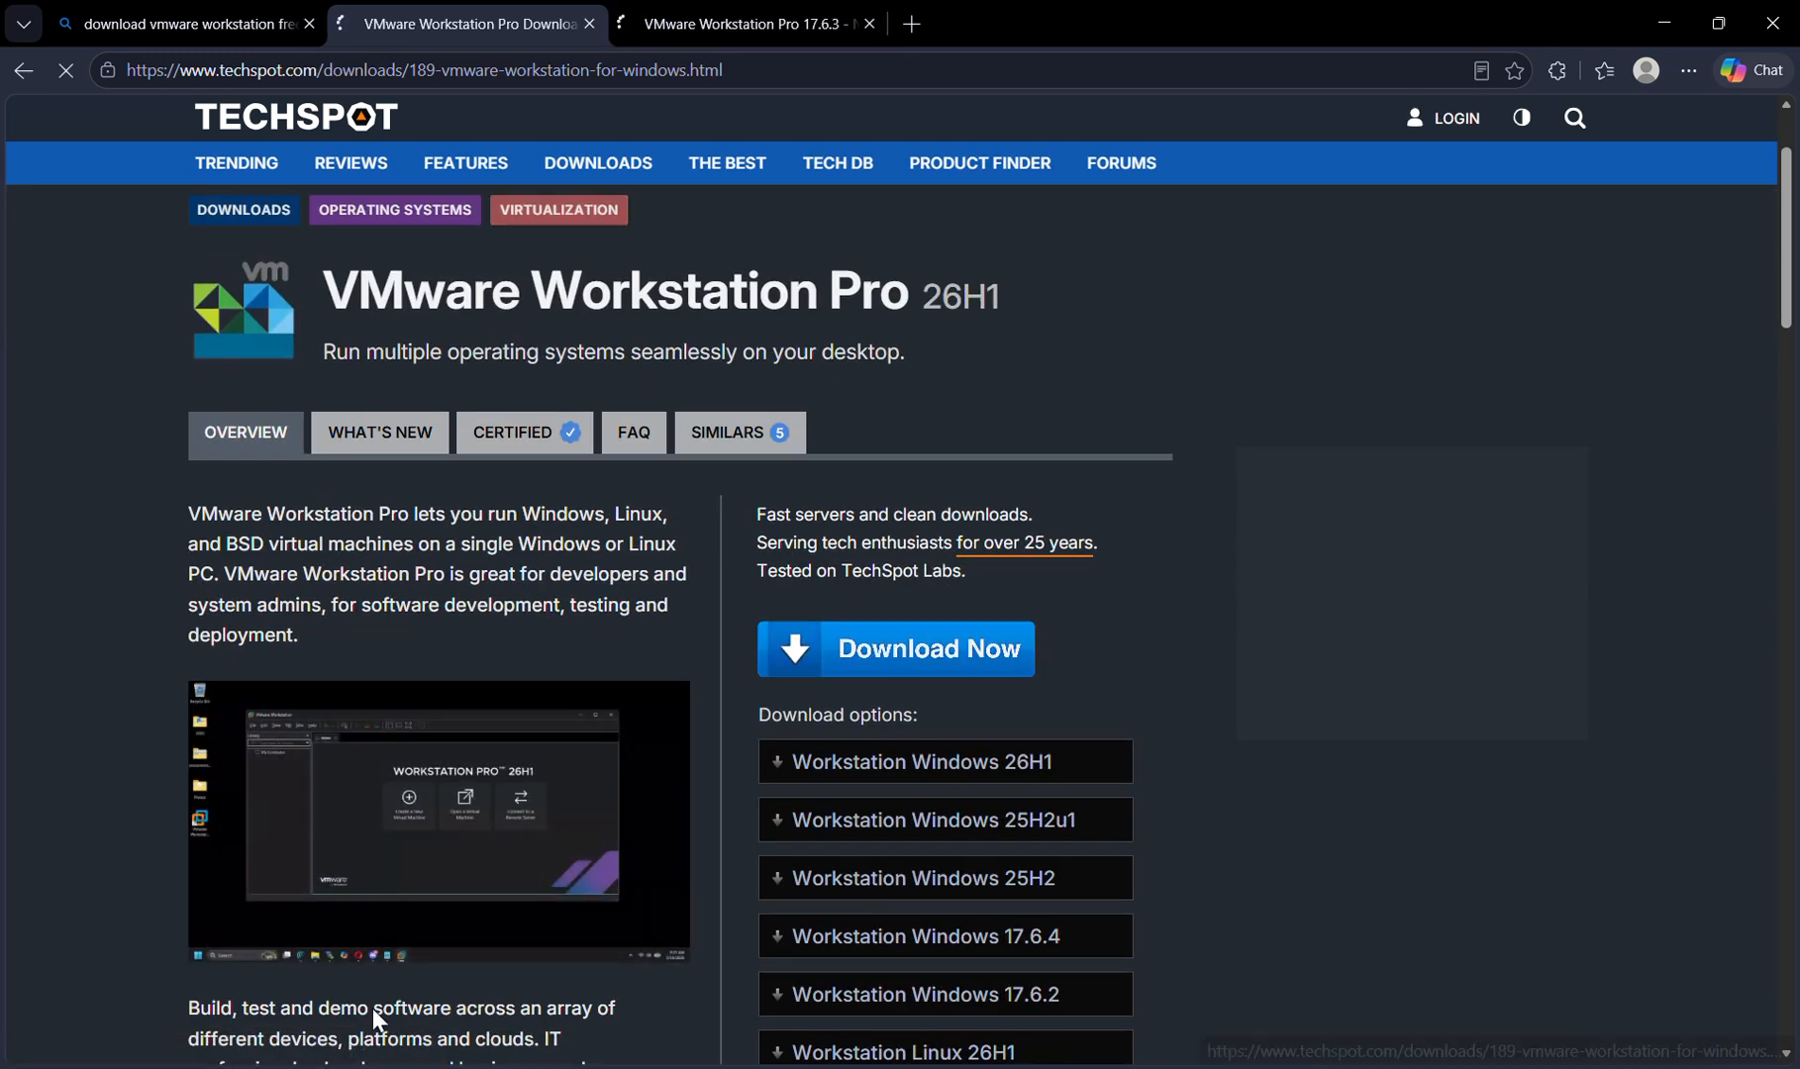
scroll(713, 888, down, 5)
scroll(713, 888, down, 3)
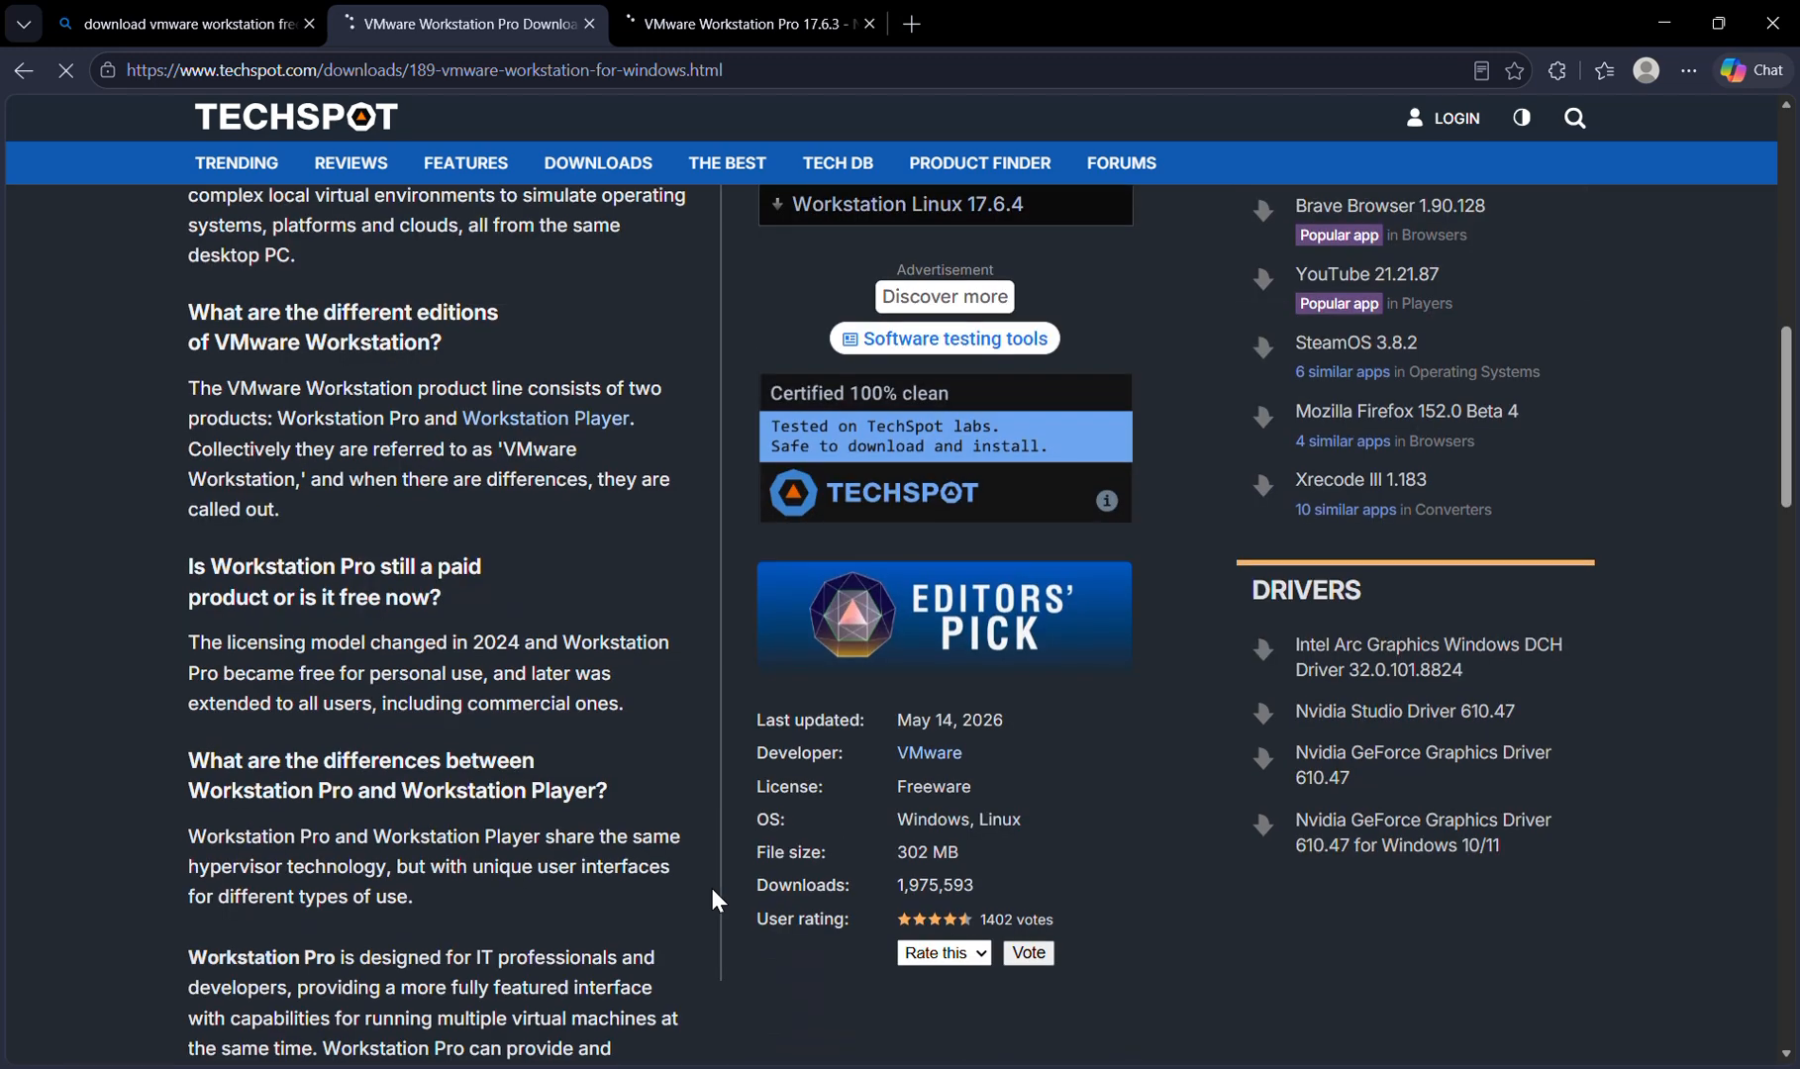
click(156, 3)
scroll(384, 664, down, 12)
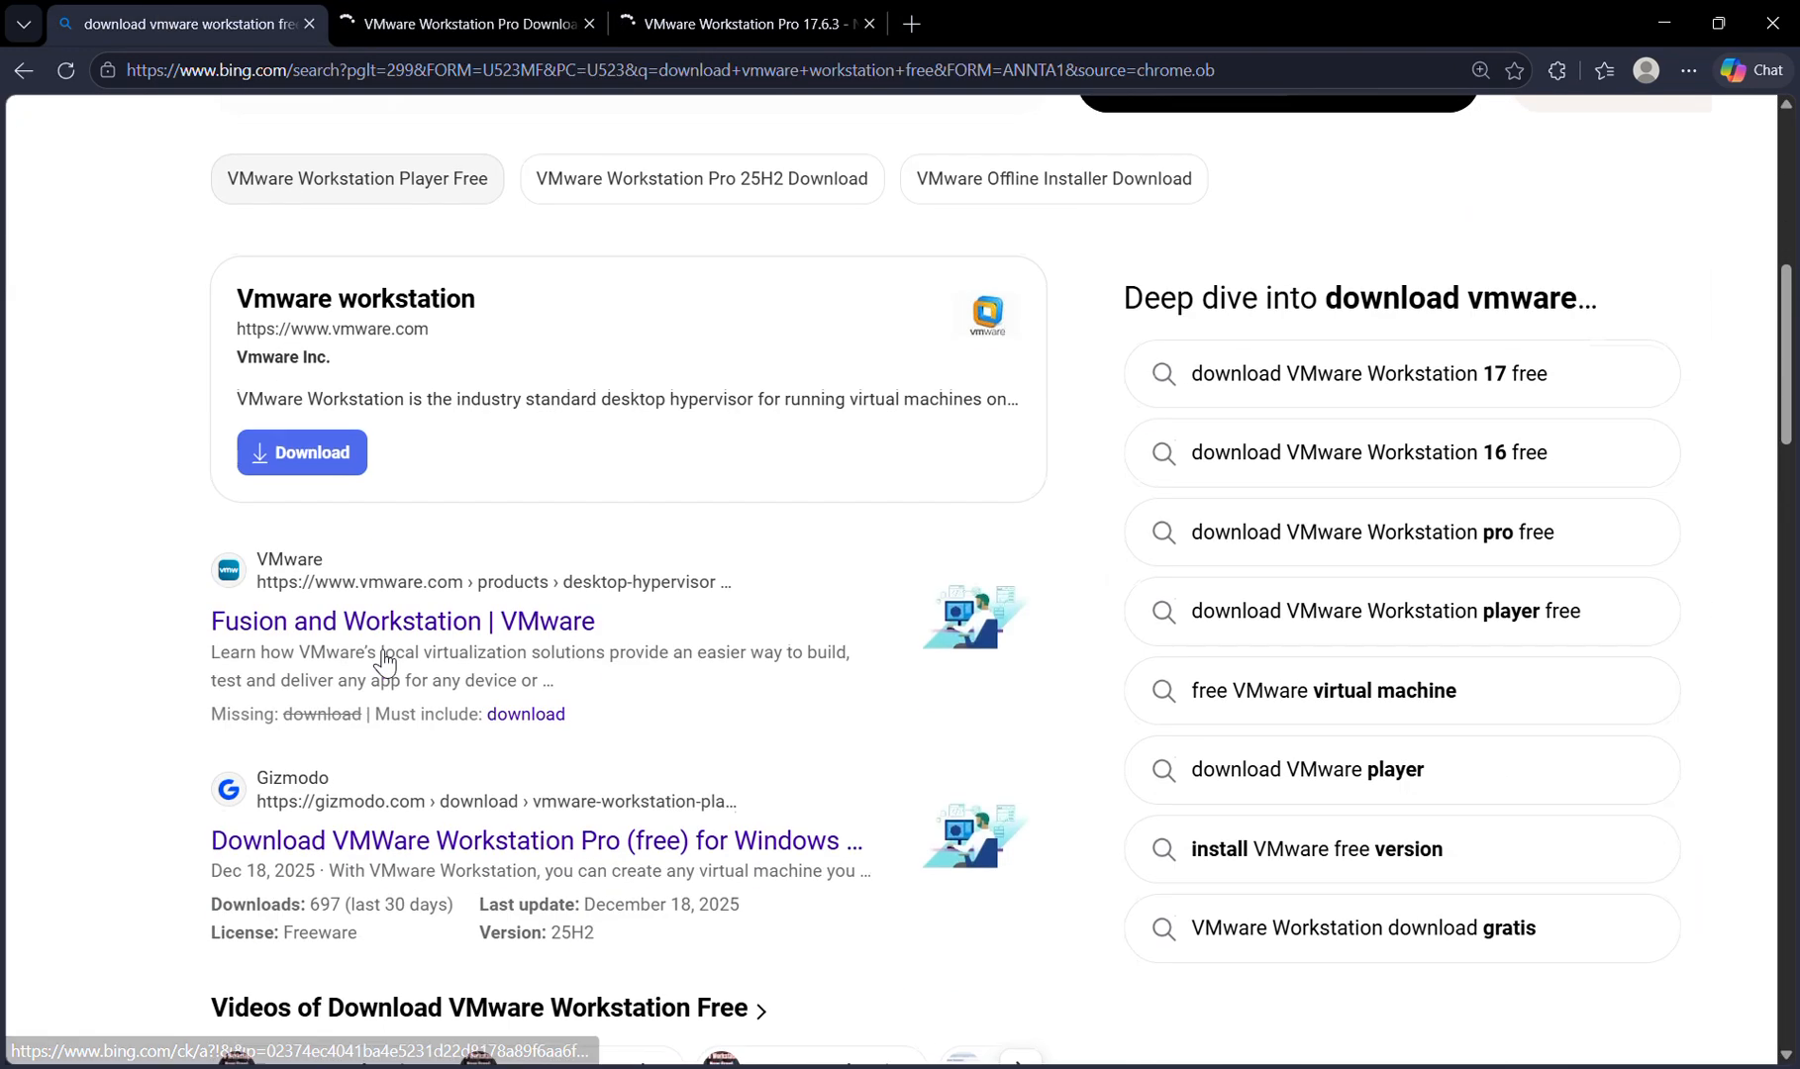
scroll(384, 664, down, 7)
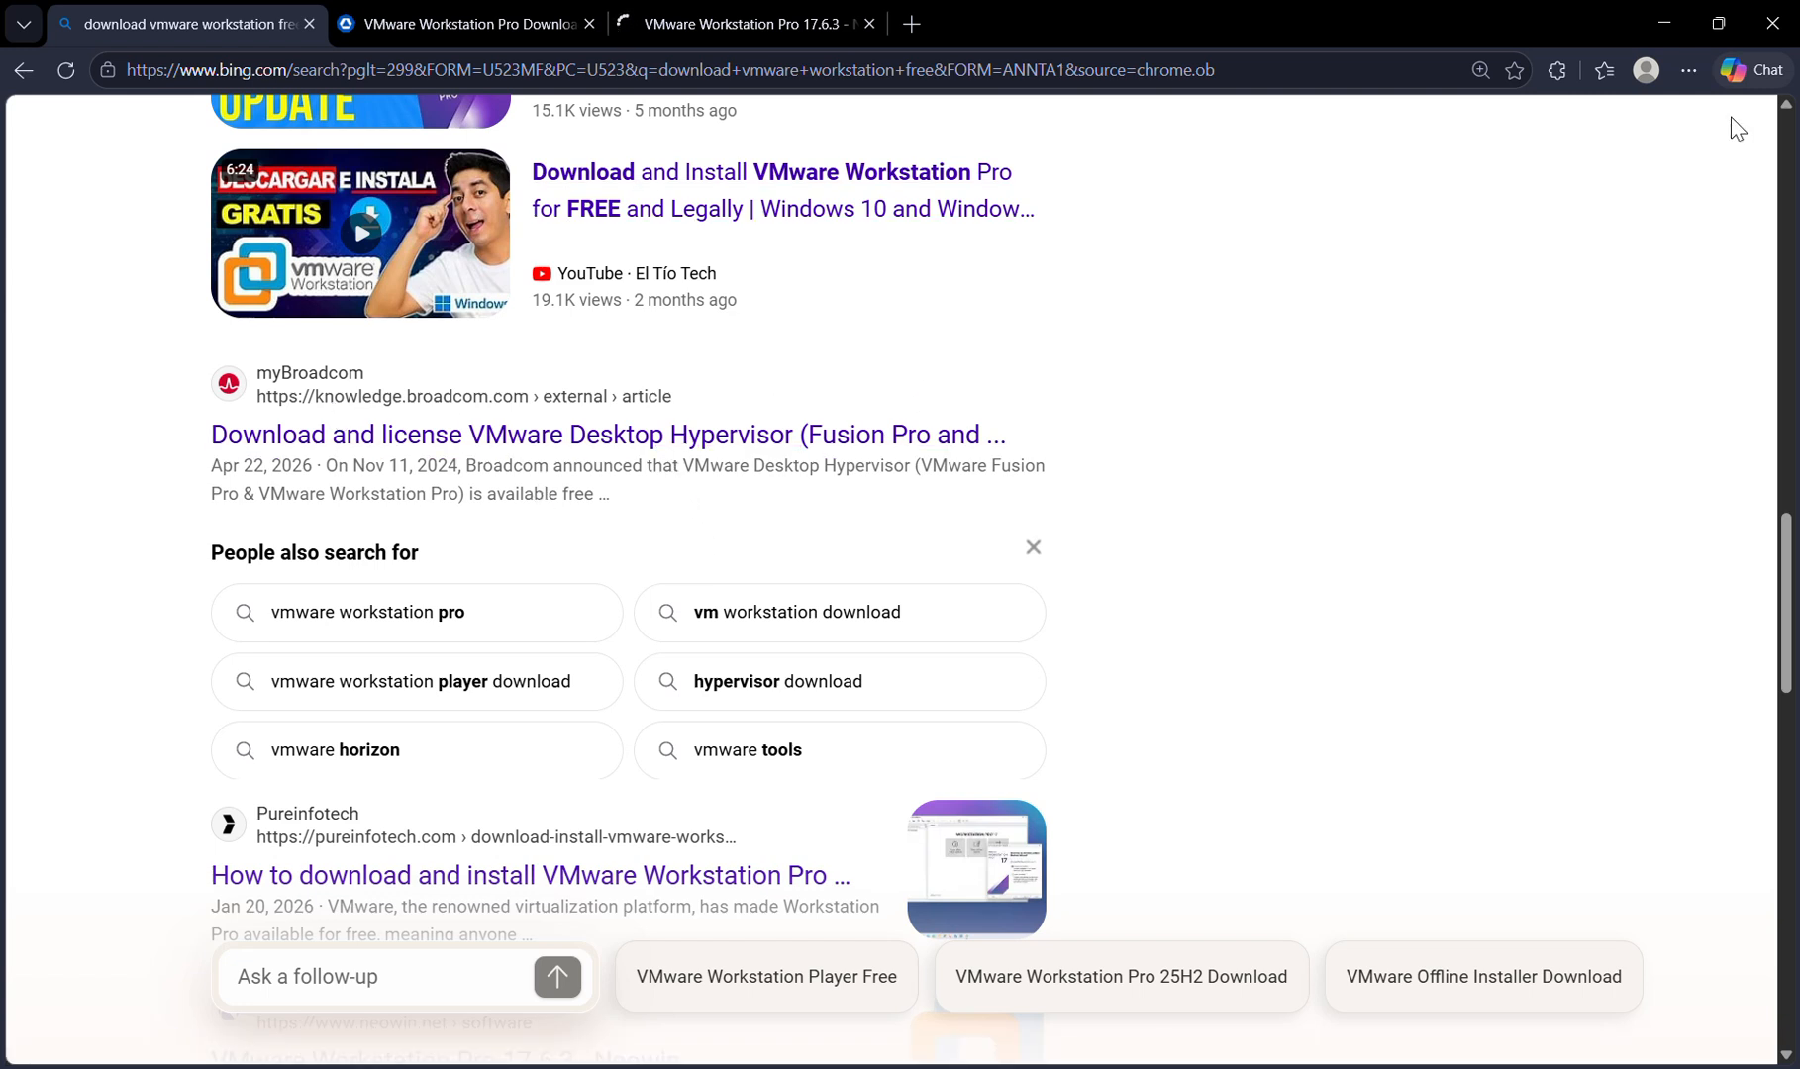
- Replace the TechSpot page with a web search for "kali linus iso file download" and dismiss the Microsoft Rewards offer
click(485, 18)
click(501, 70)
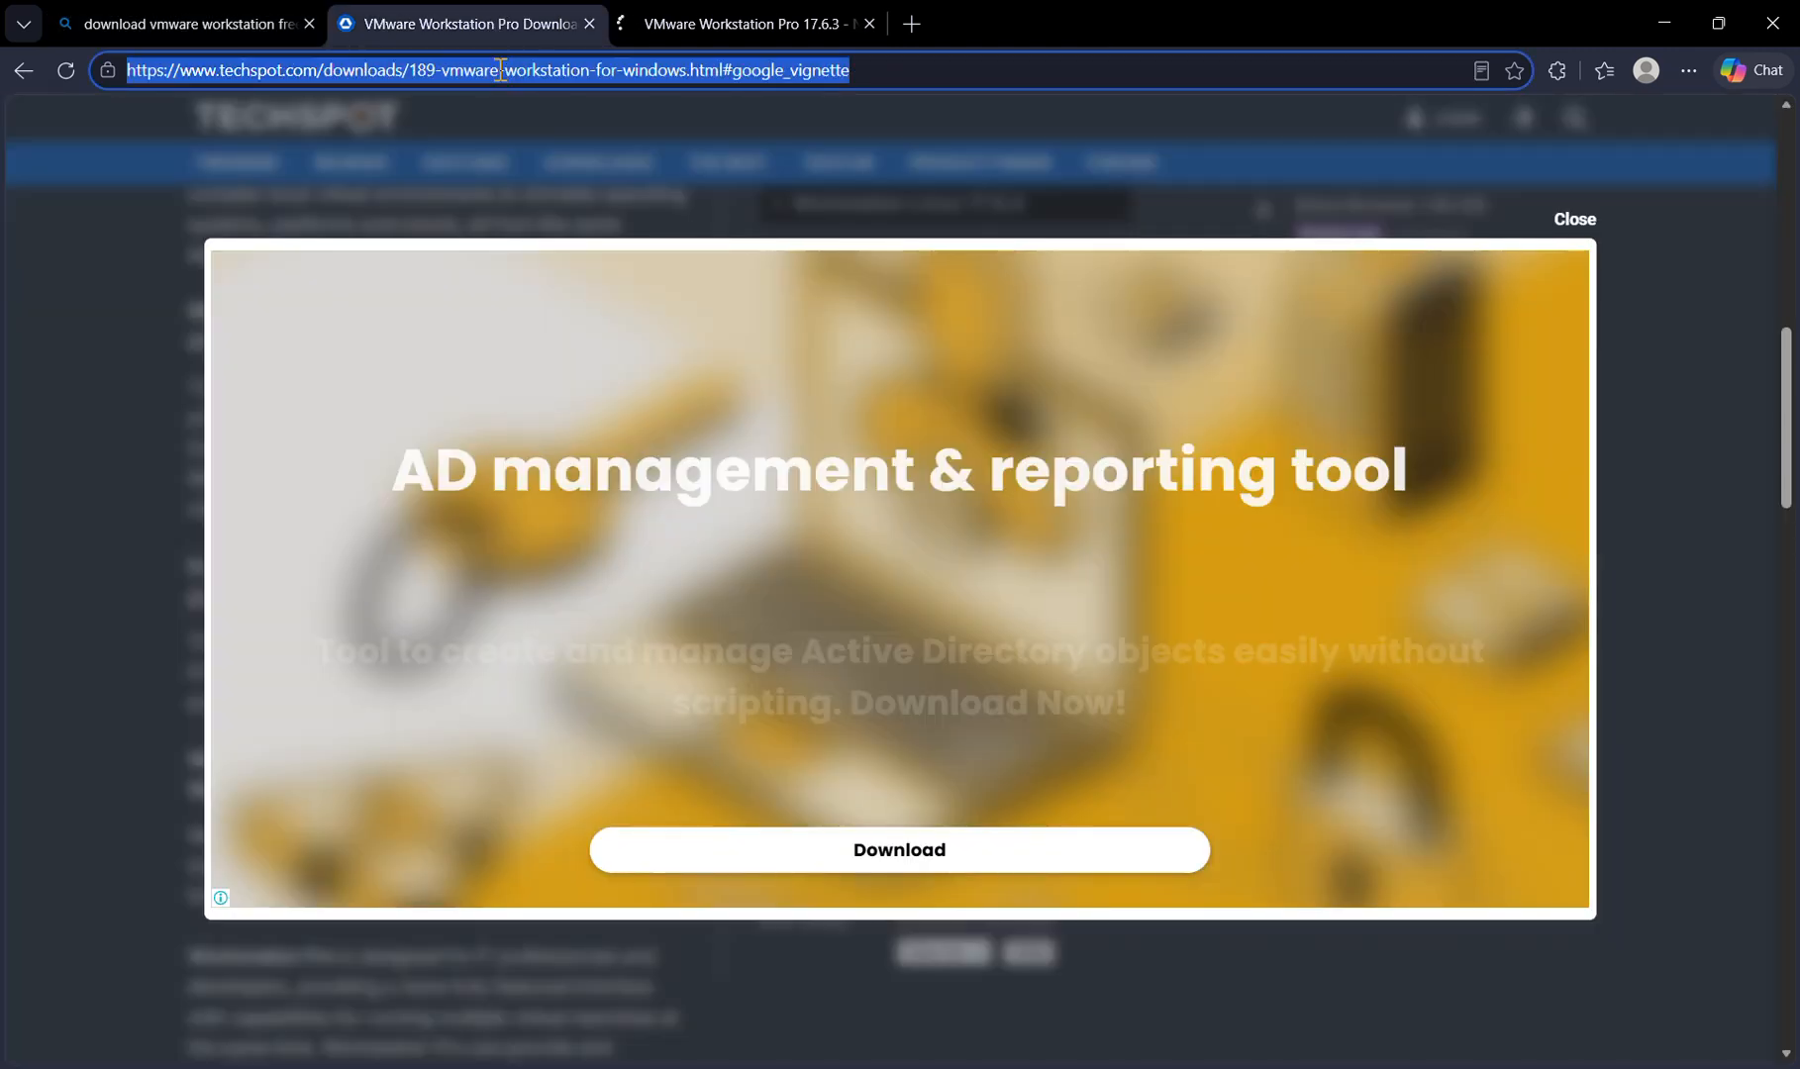
text(kali linus )
text(iso)
text( file download)
key(Return)
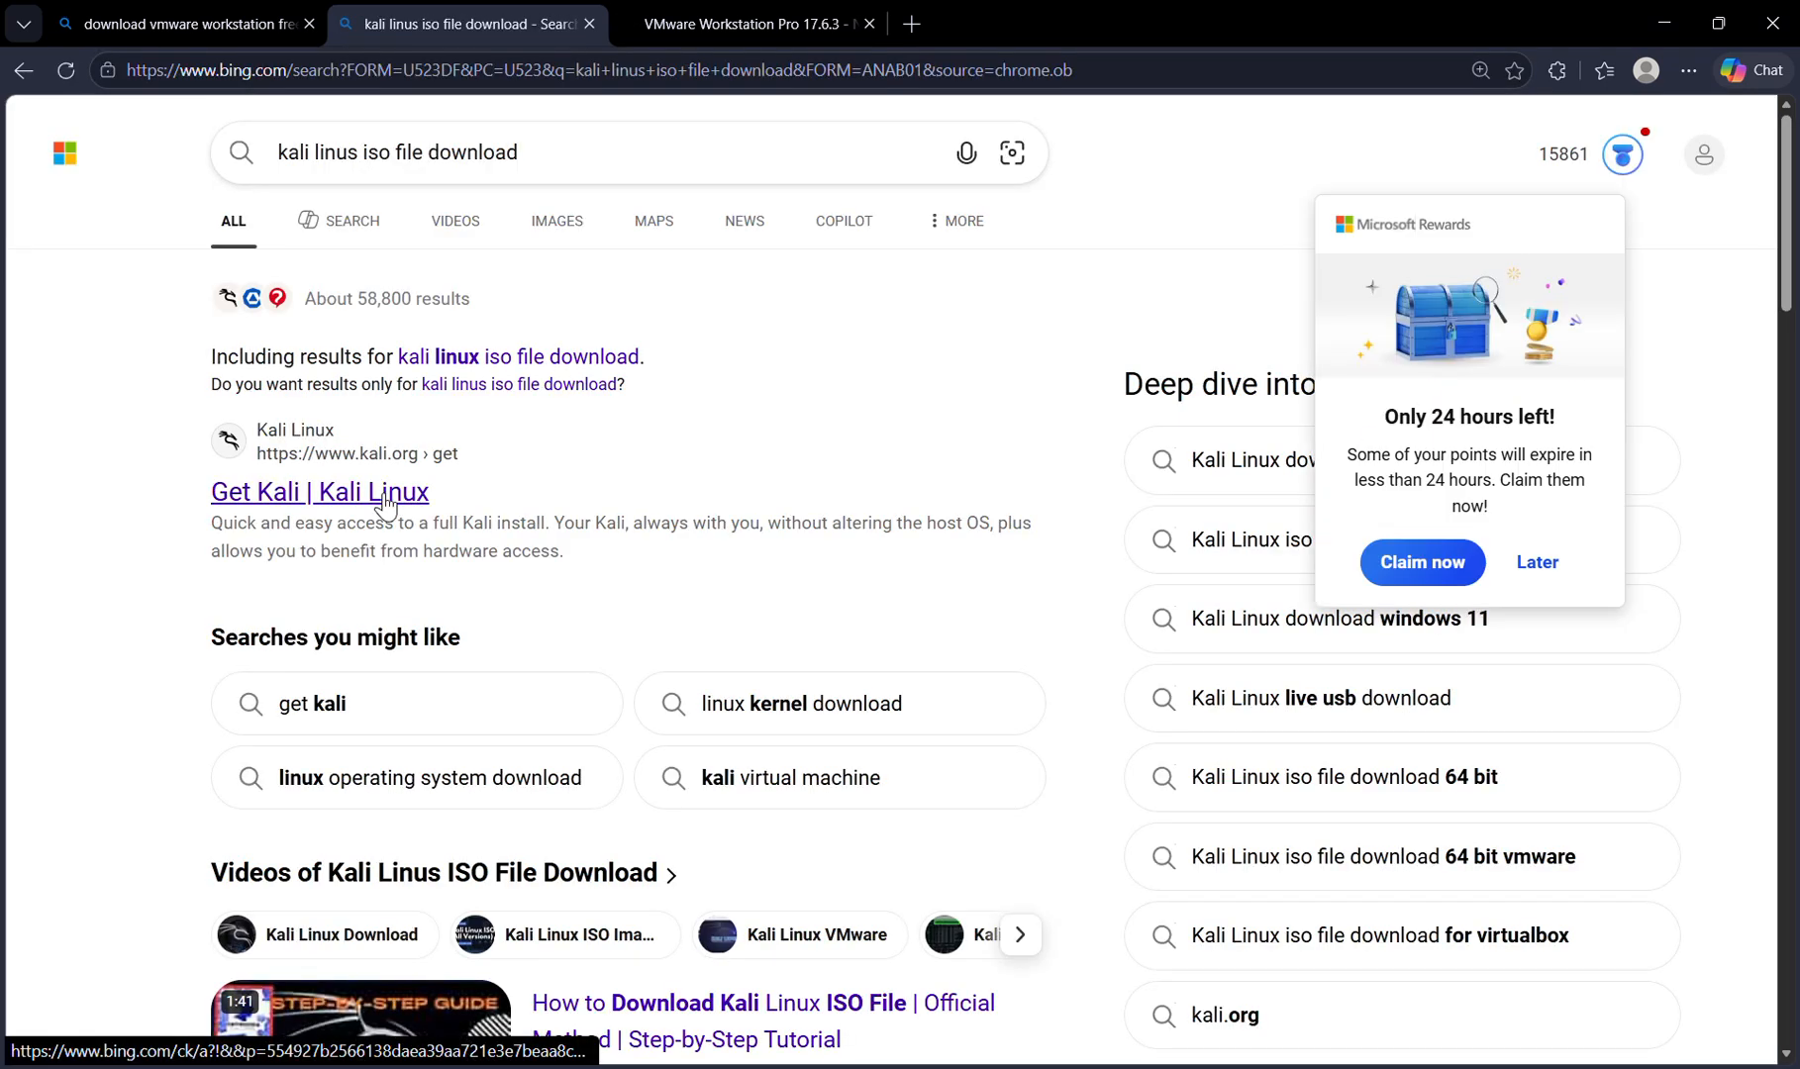
click(1549, 569)
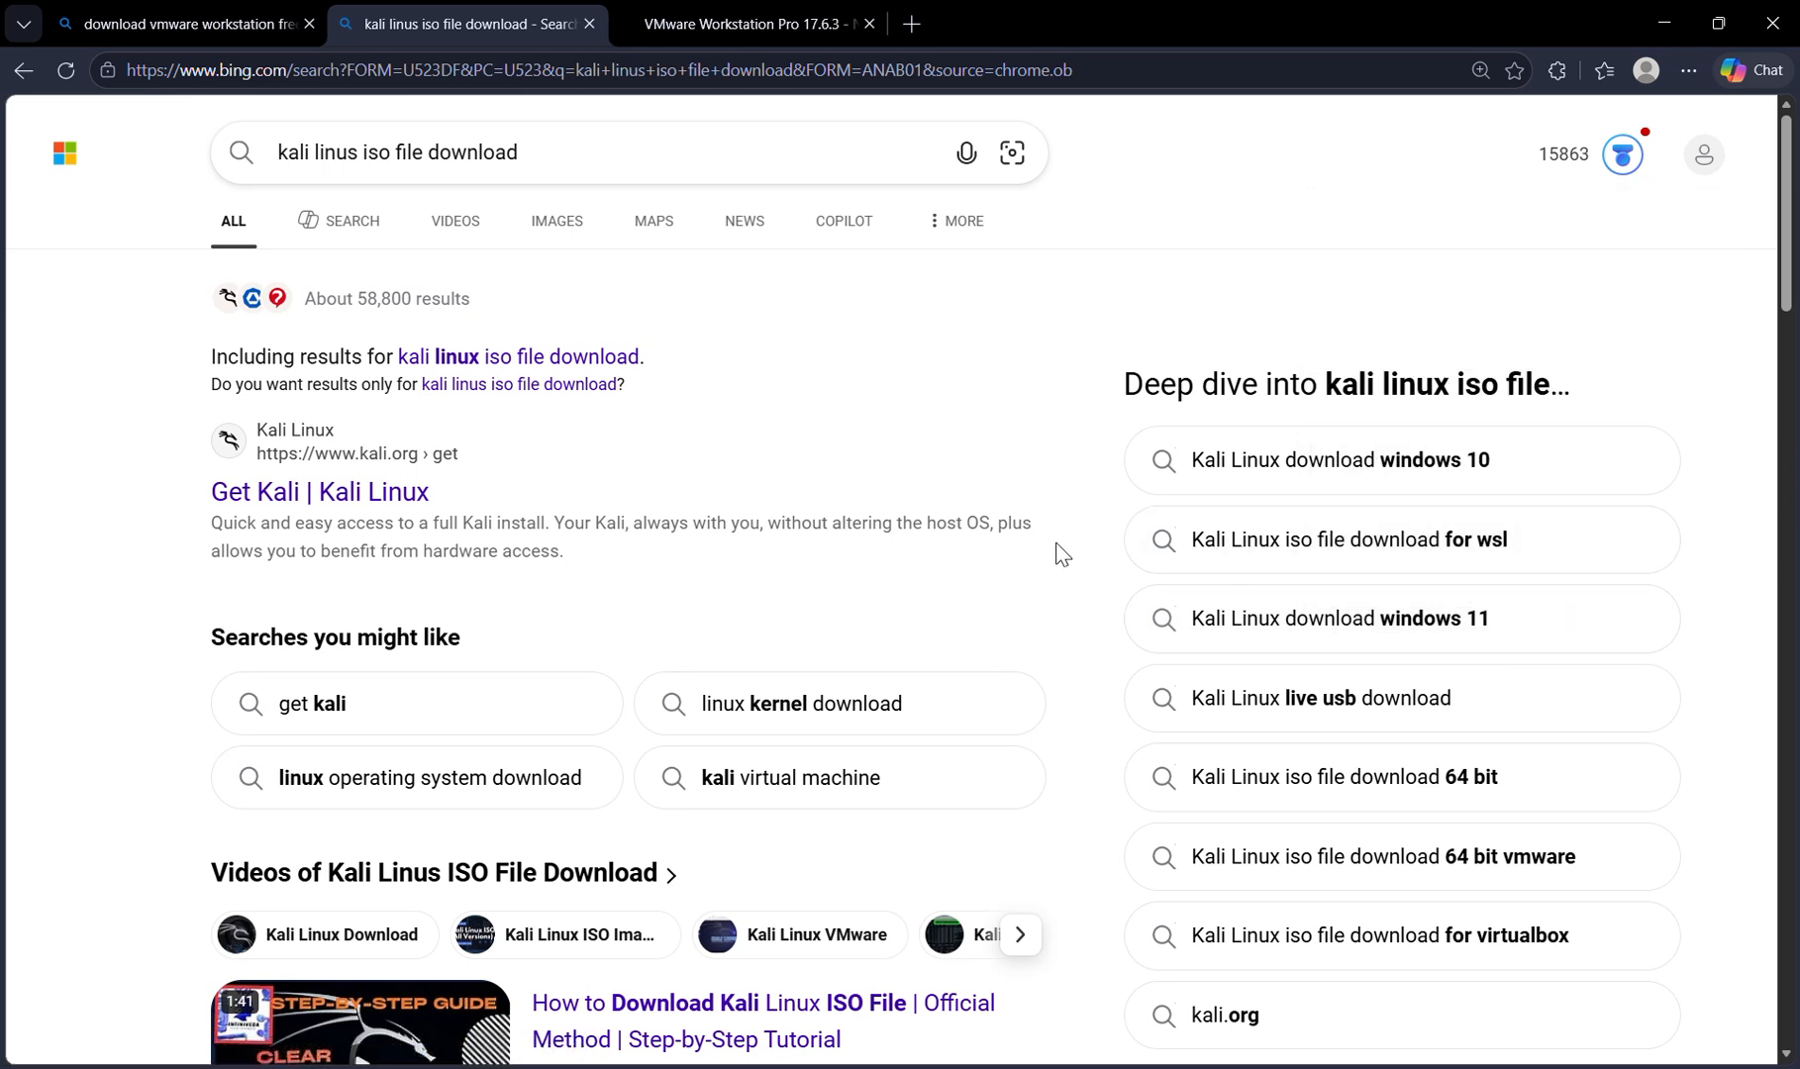
- Open the official Get Kali page from the search results and look through the other Kali Linux ISO results
click(319, 491)
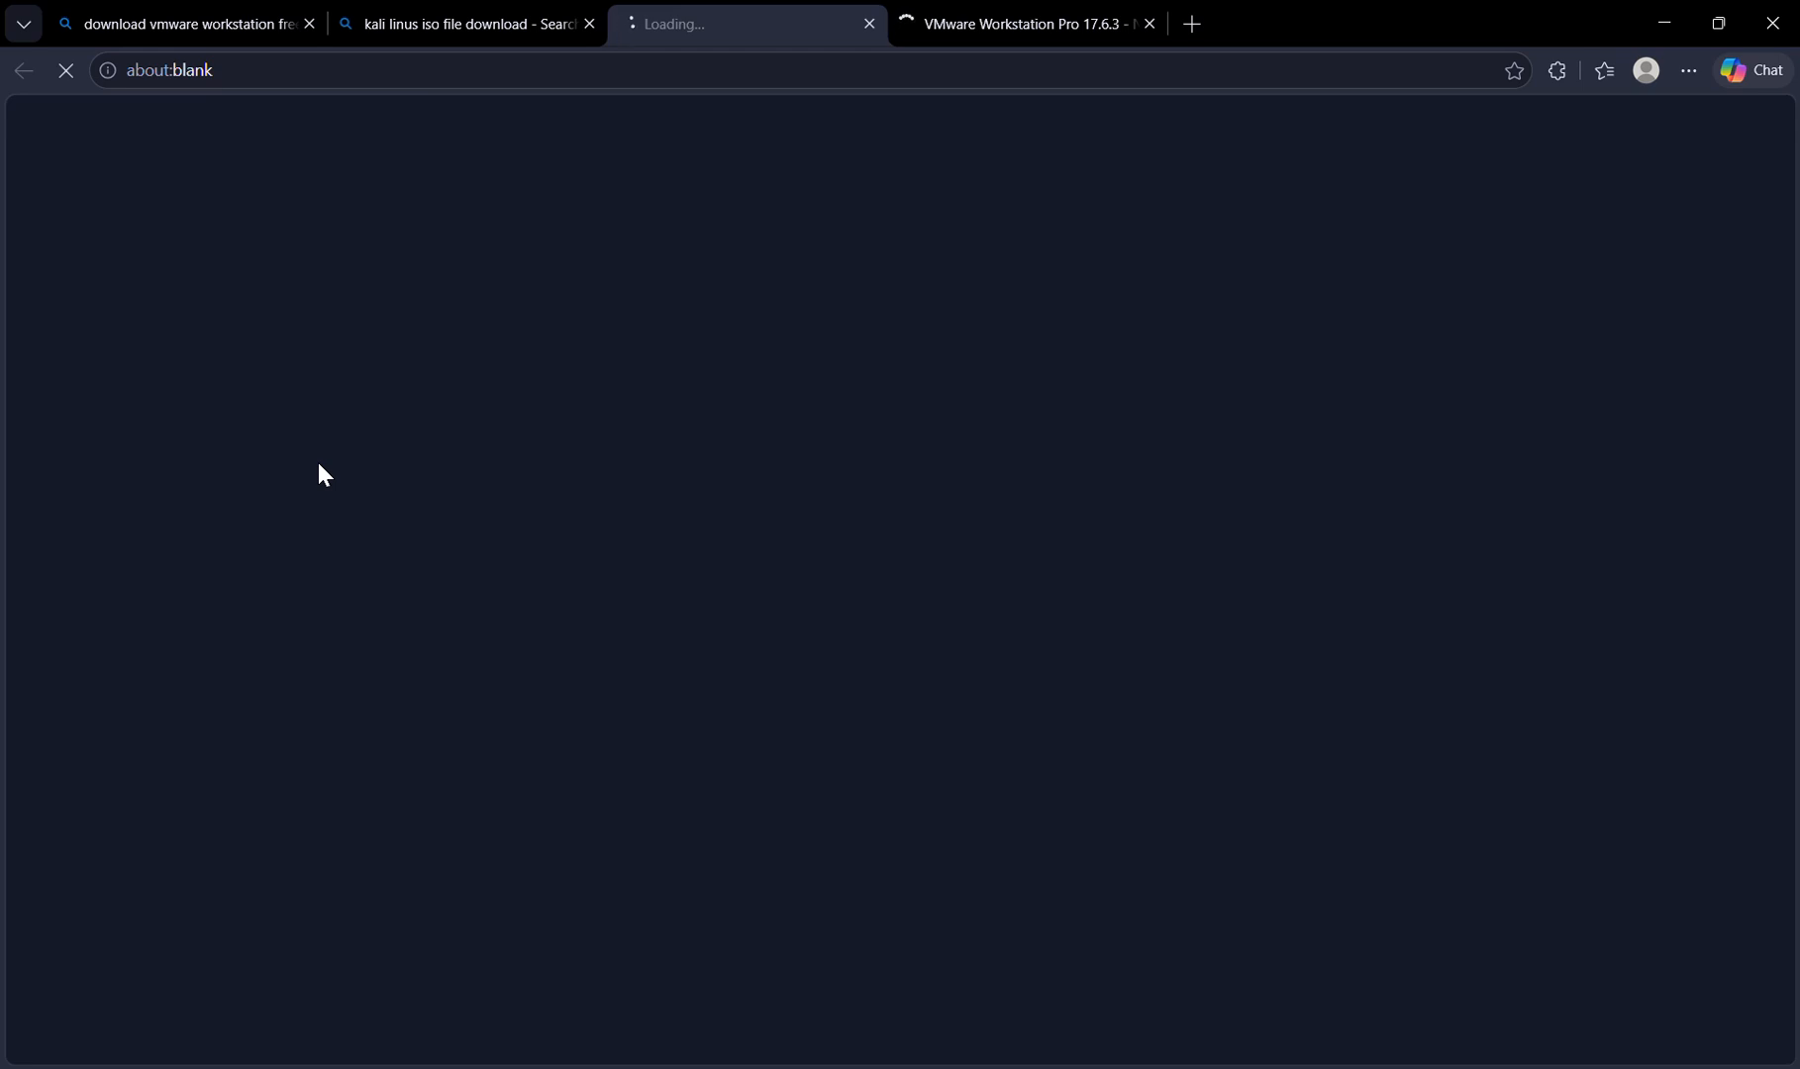
click(462, 19)
scroll(488, 556, down, 6)
scroll(487, 556, down, 5)
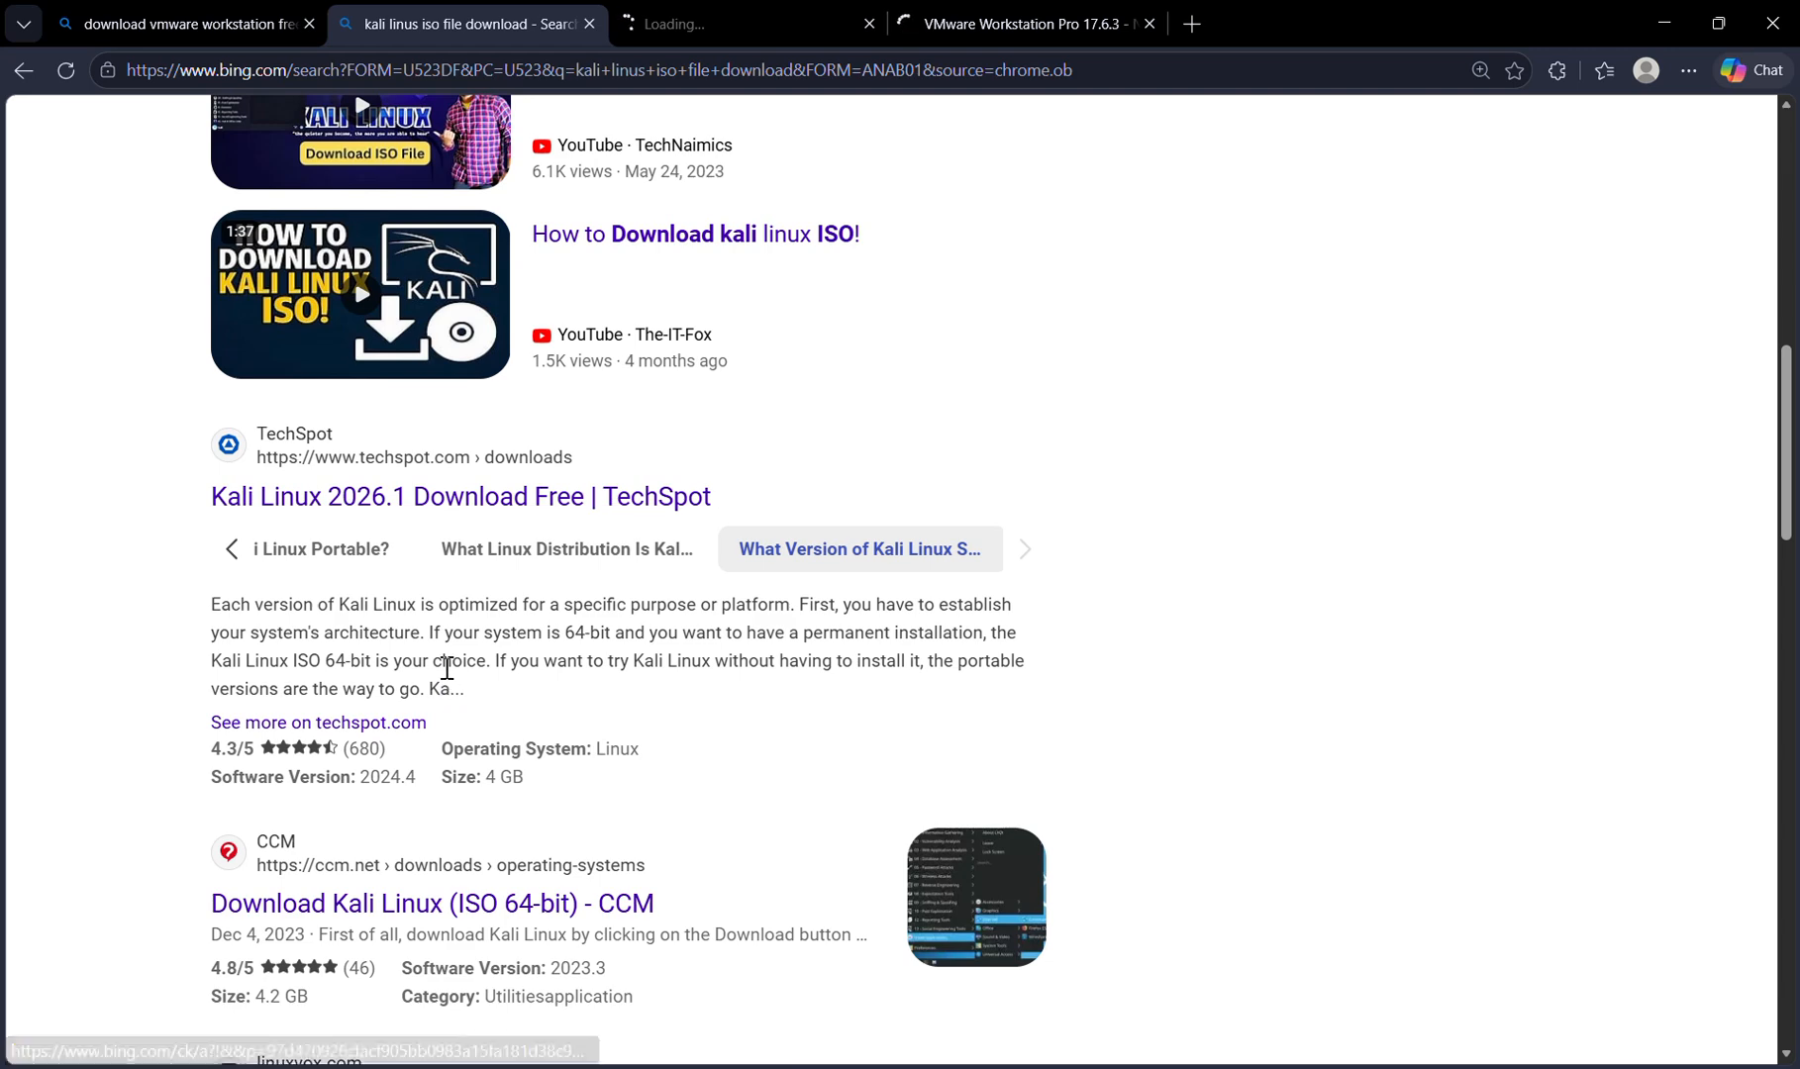
scroll(445, 681, up, 10)
click(709, 16)
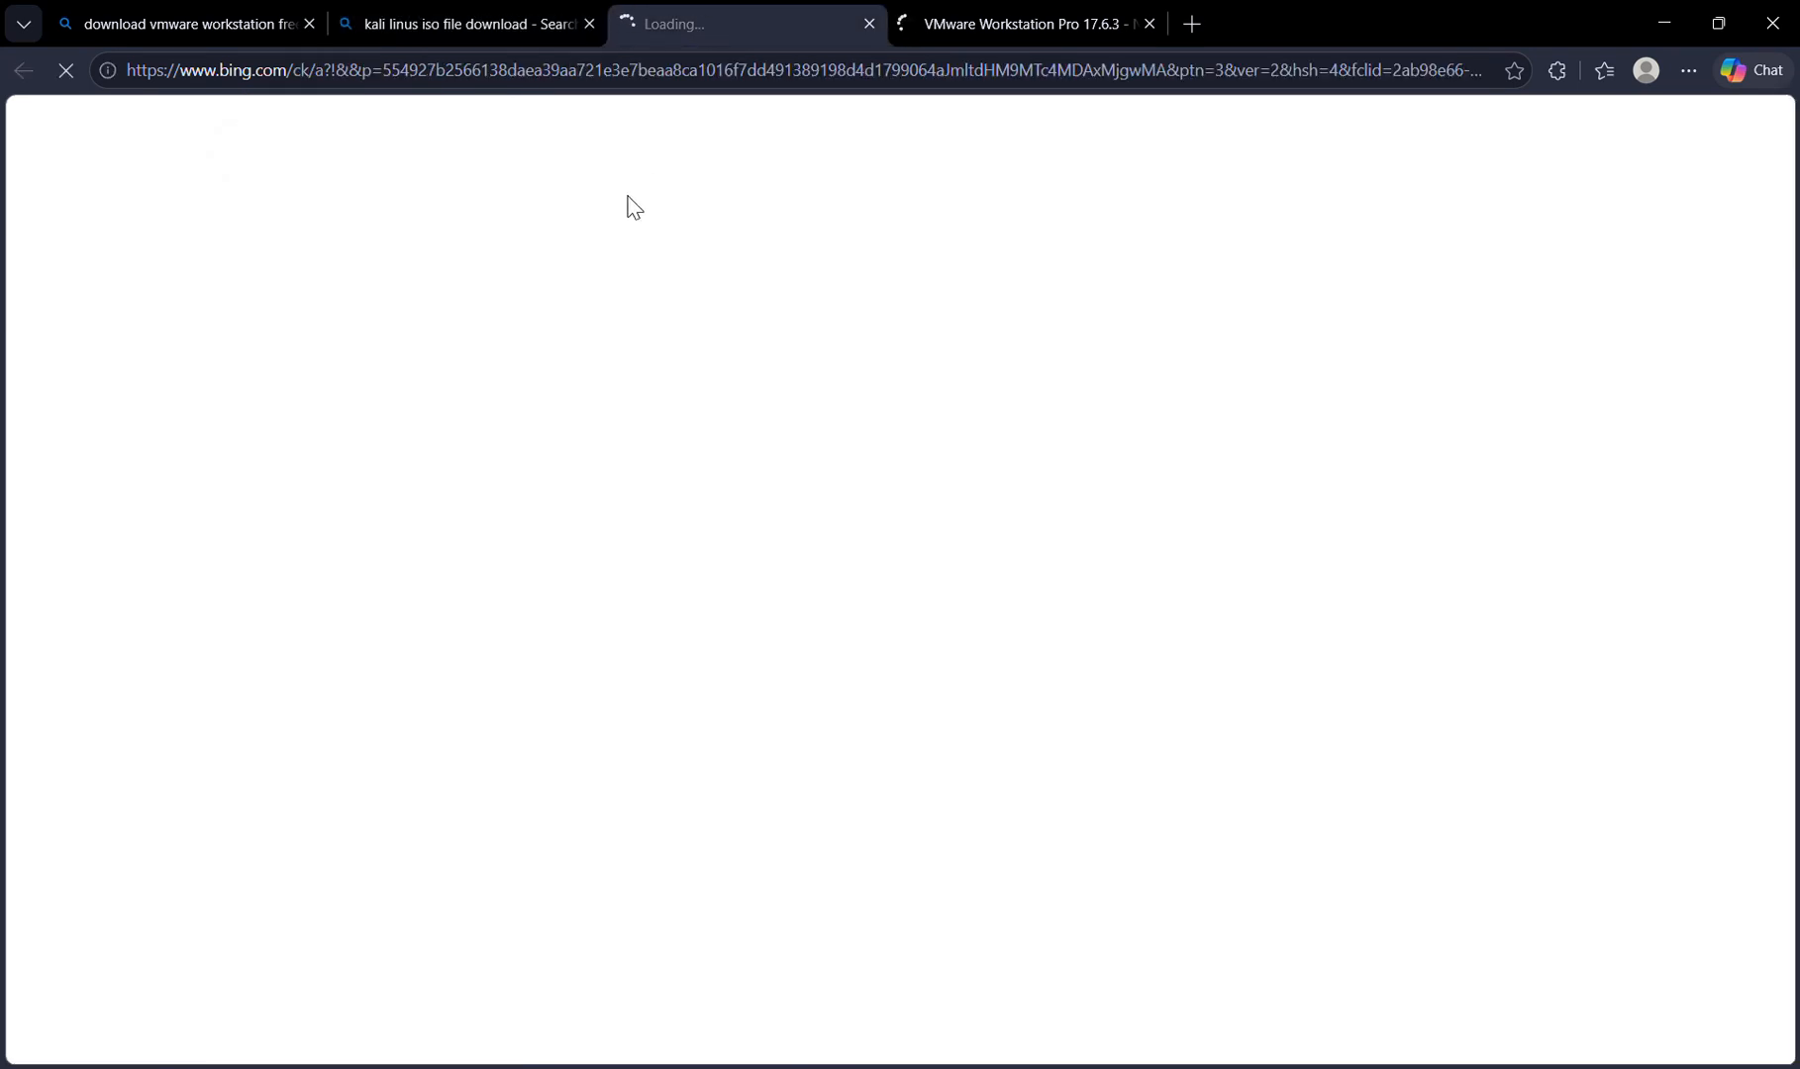
- Open the Get Kali result a second time from the Kali search results, and return to the results
click(398, 10)
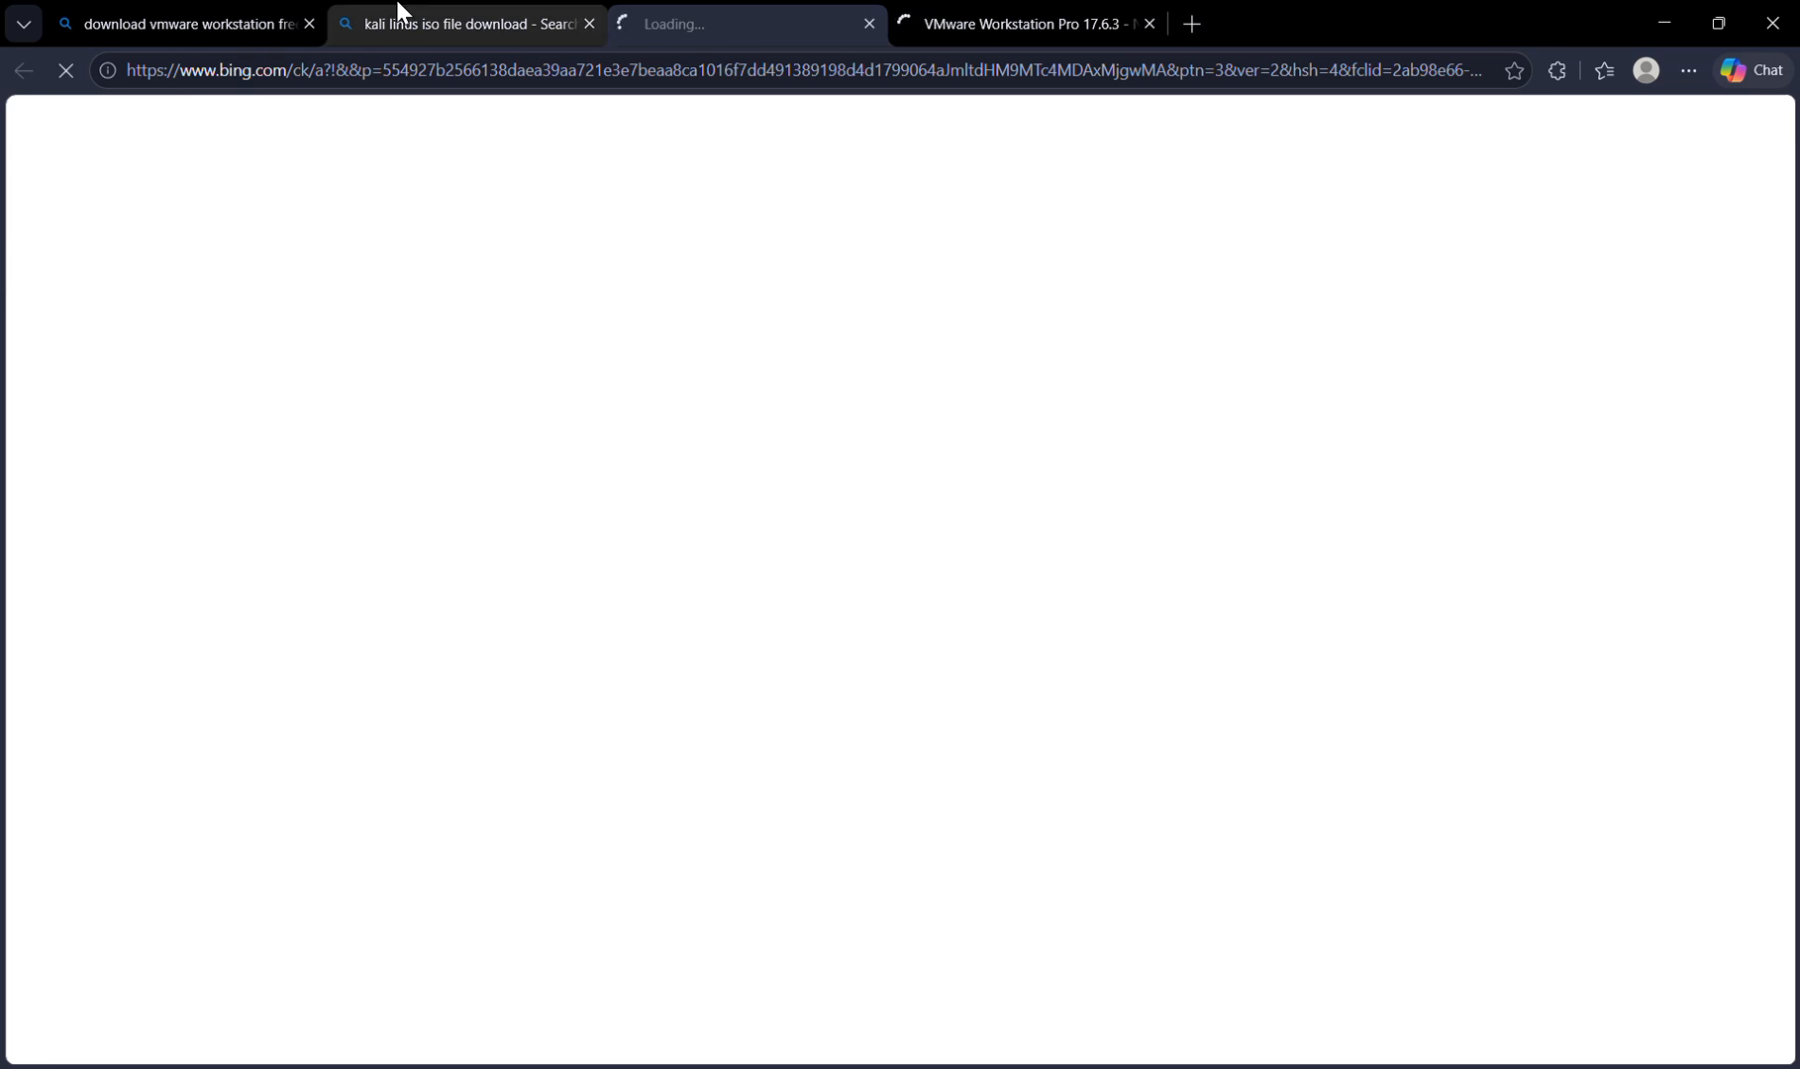
scroll(426, 98, down, 10)
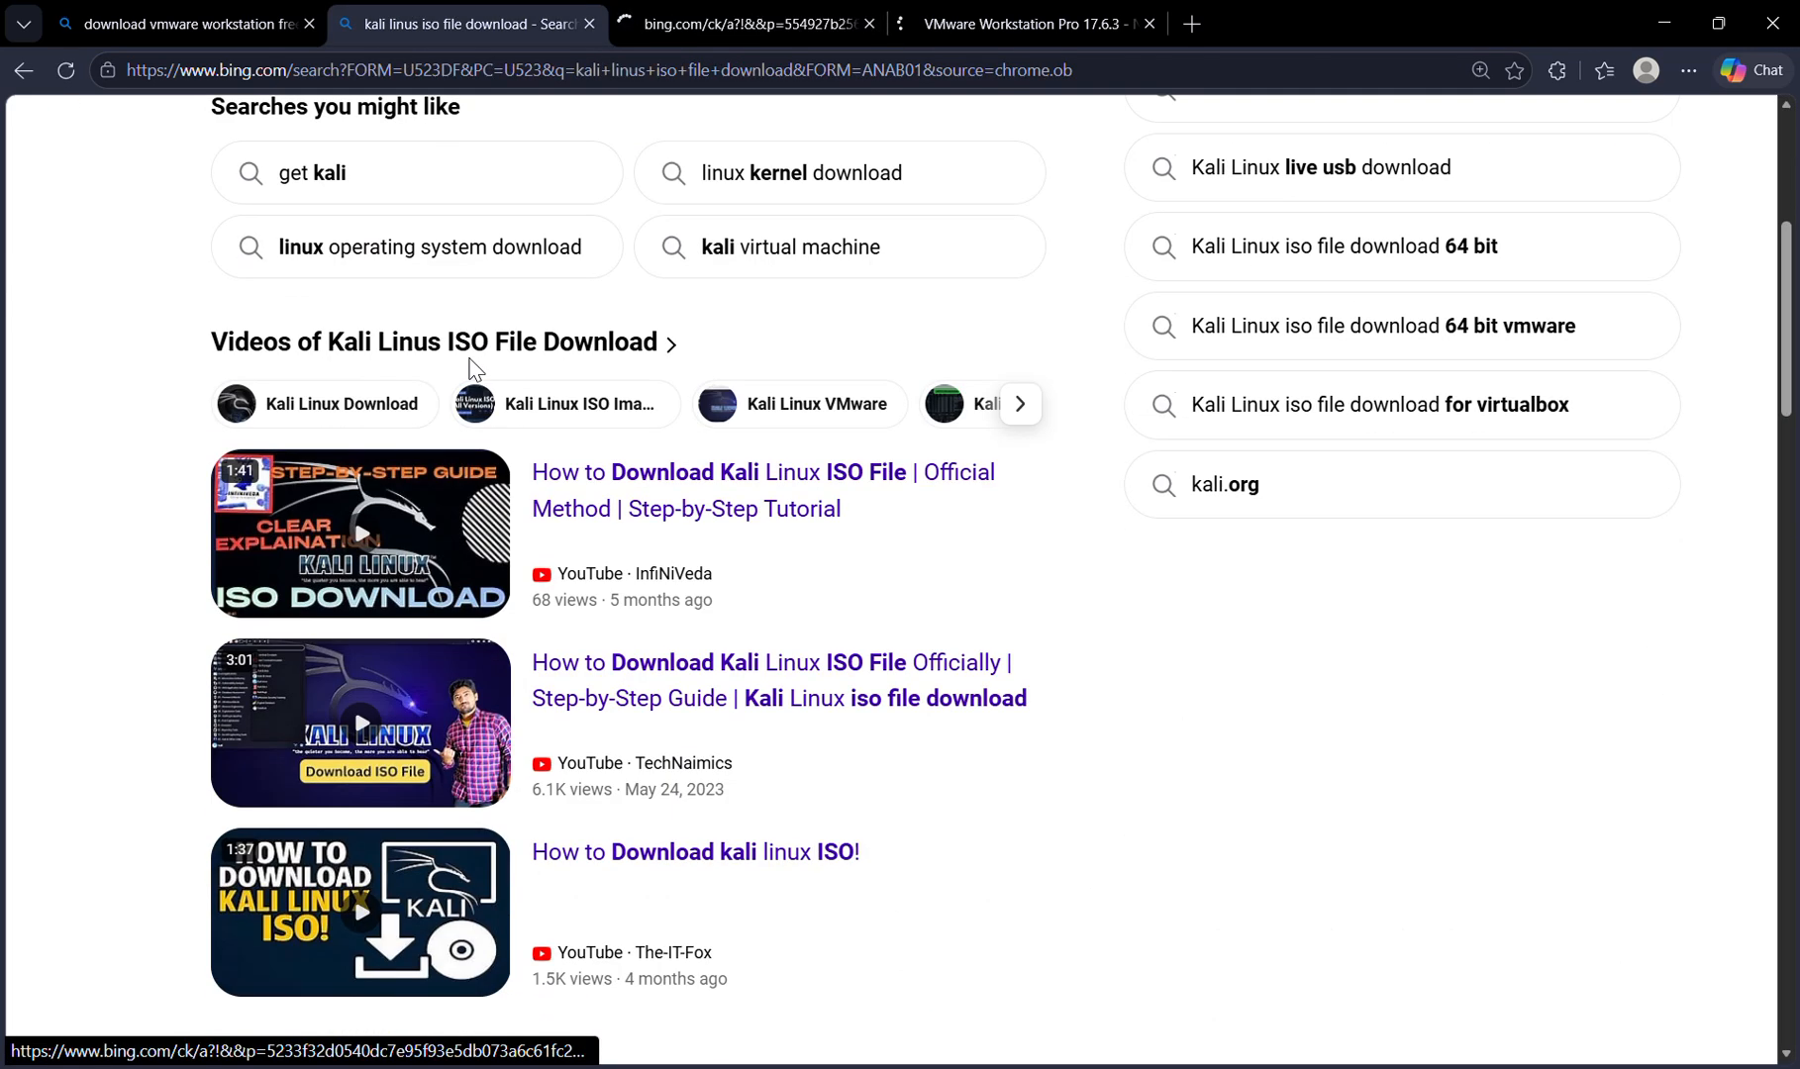
click(671, 9)
click(490, 12)
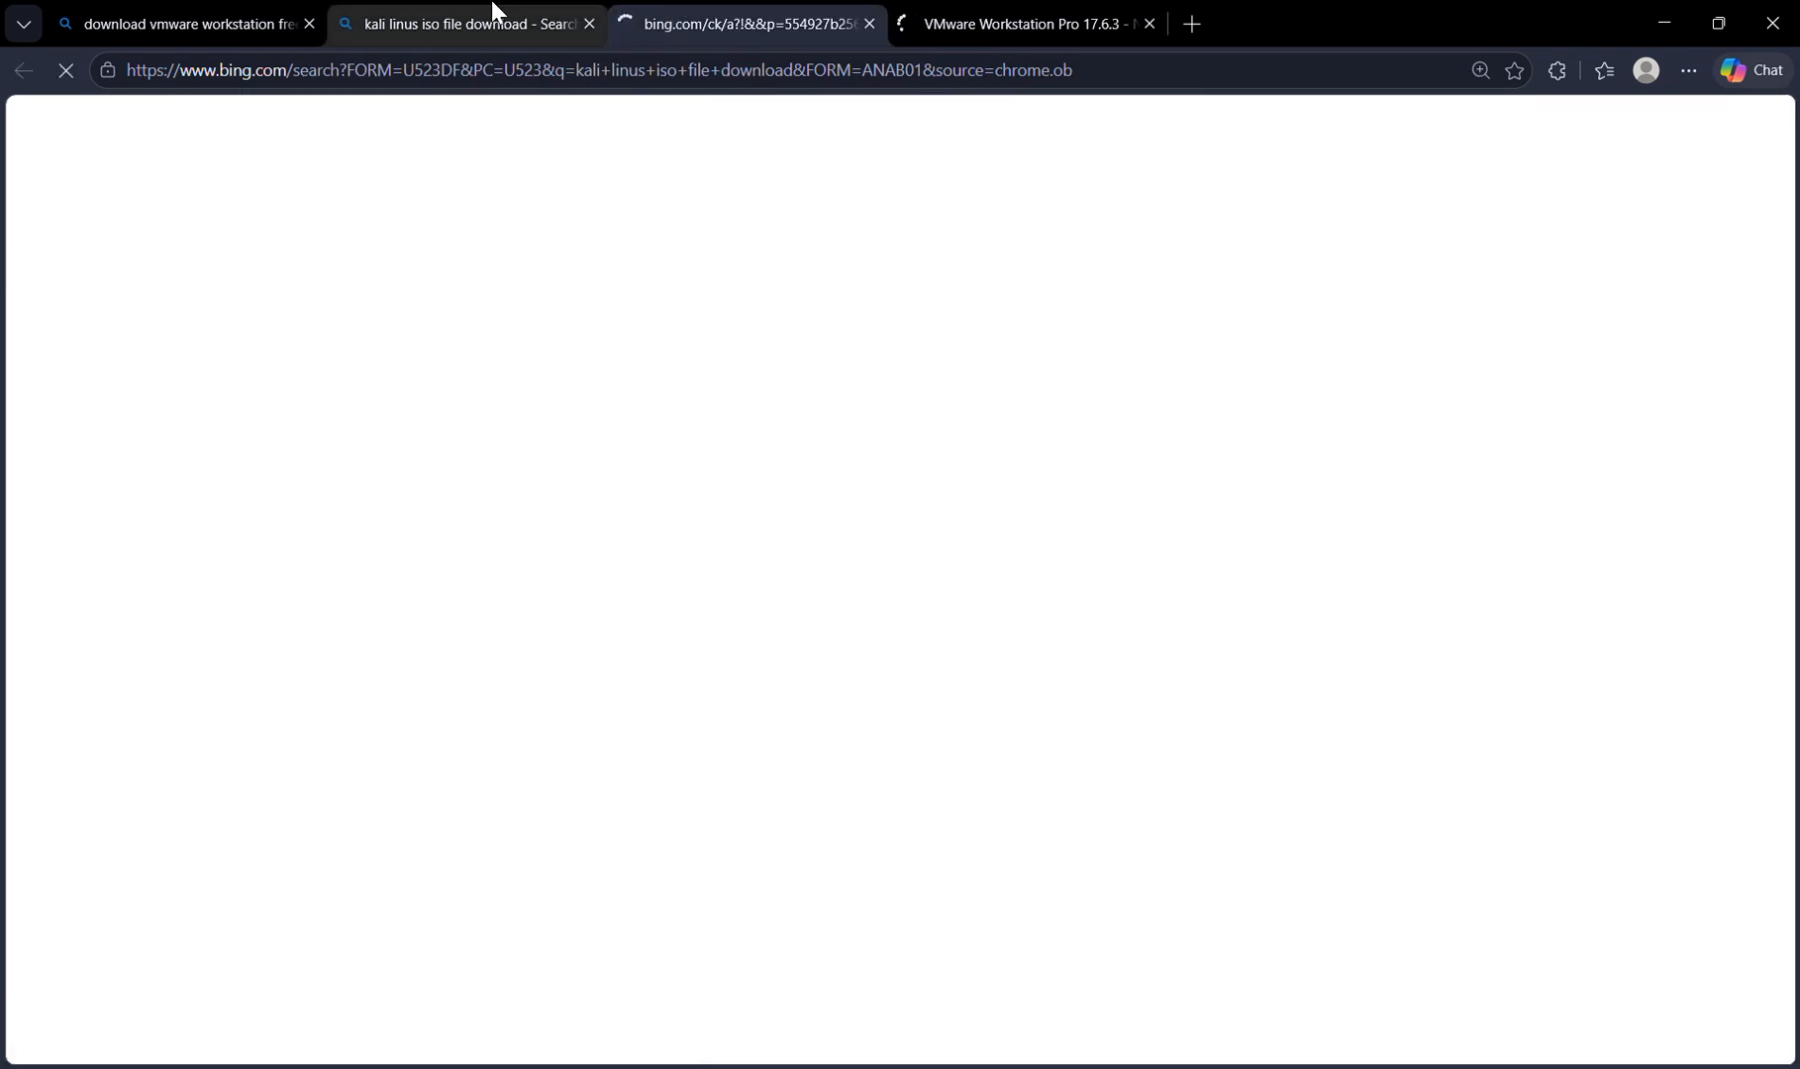
scroll(599, 500, up, 10)
click(340, 489)
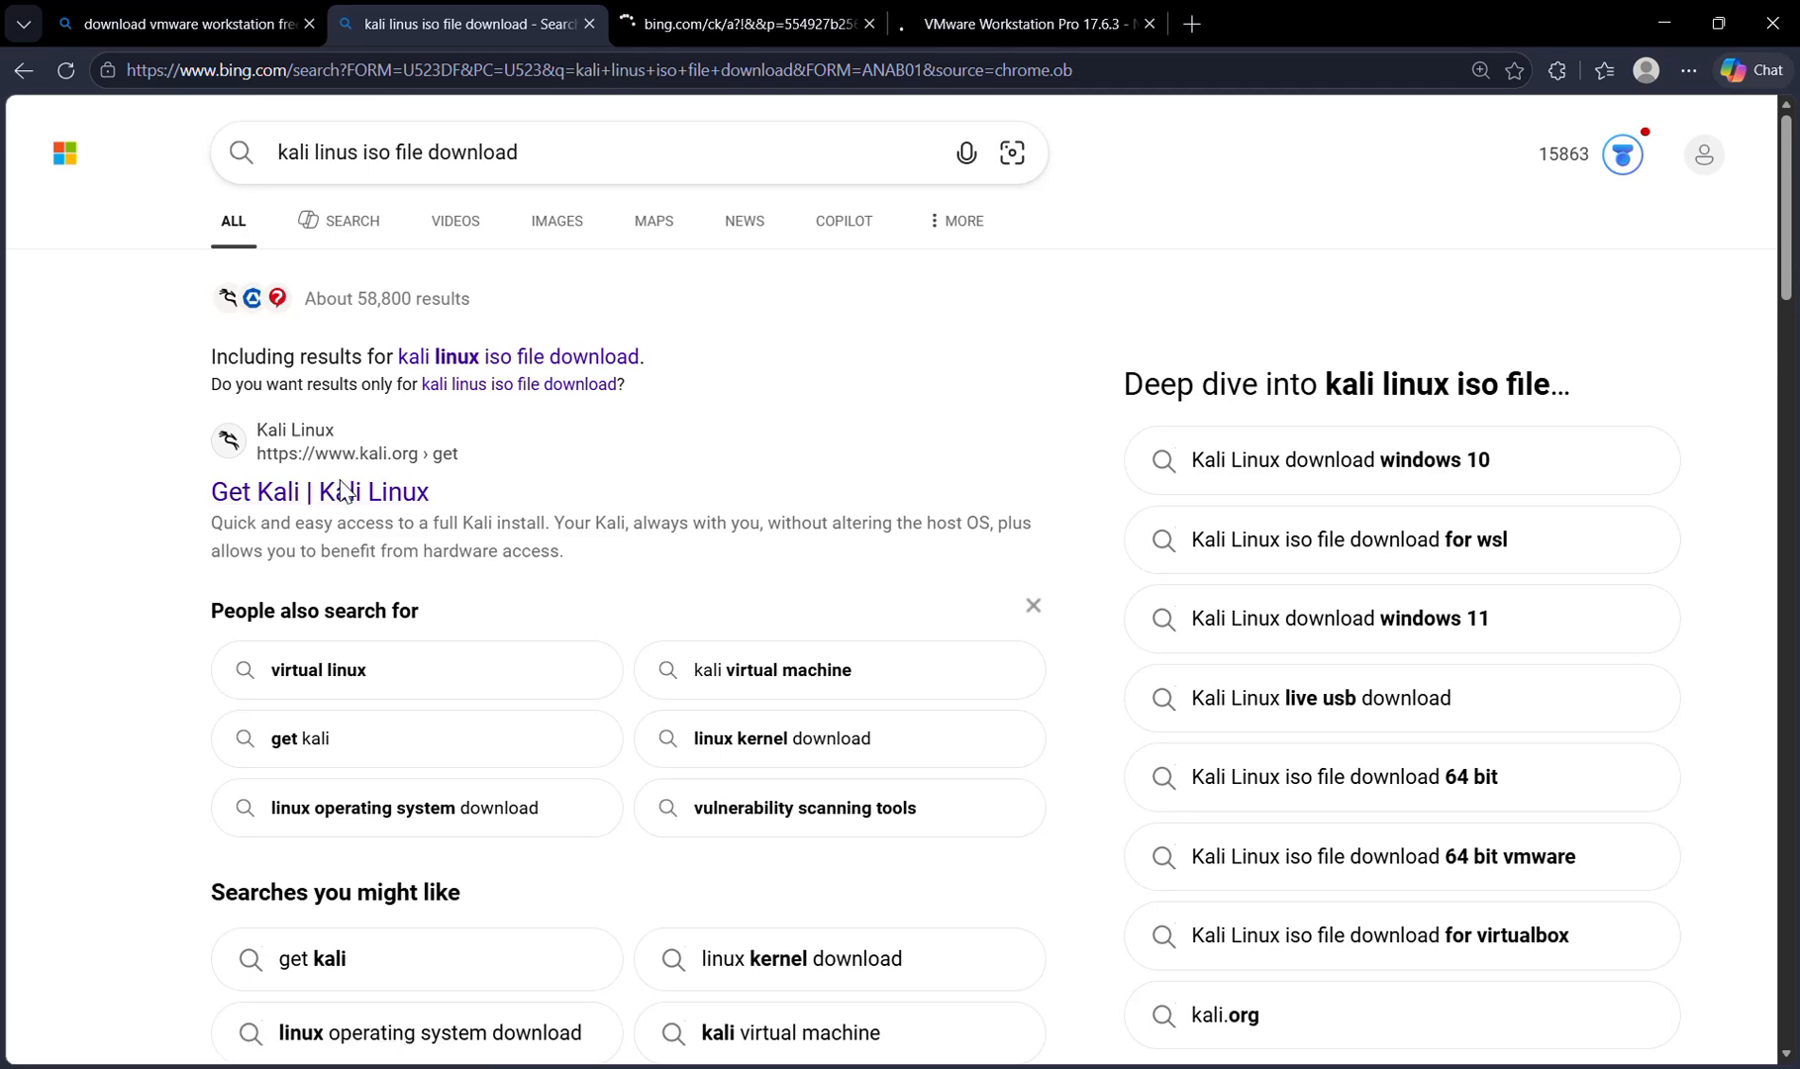
click(550, 14)
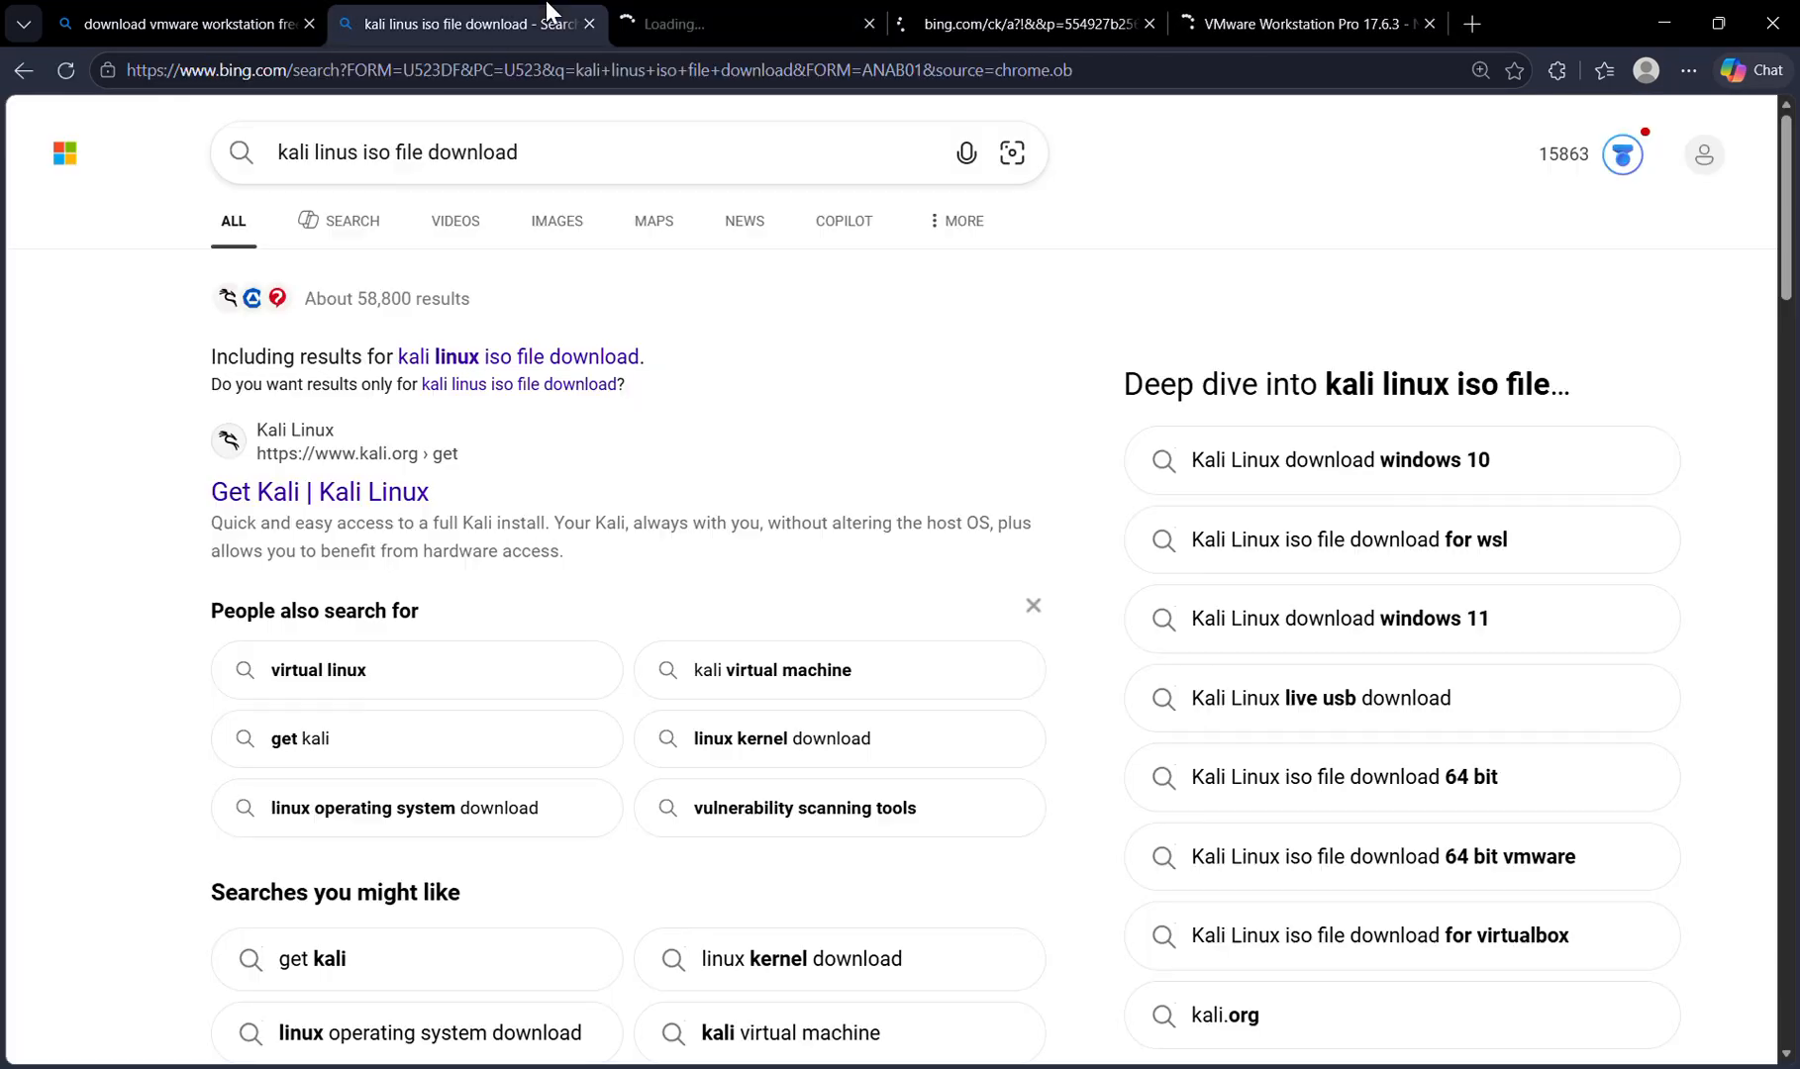
click(579, 152)
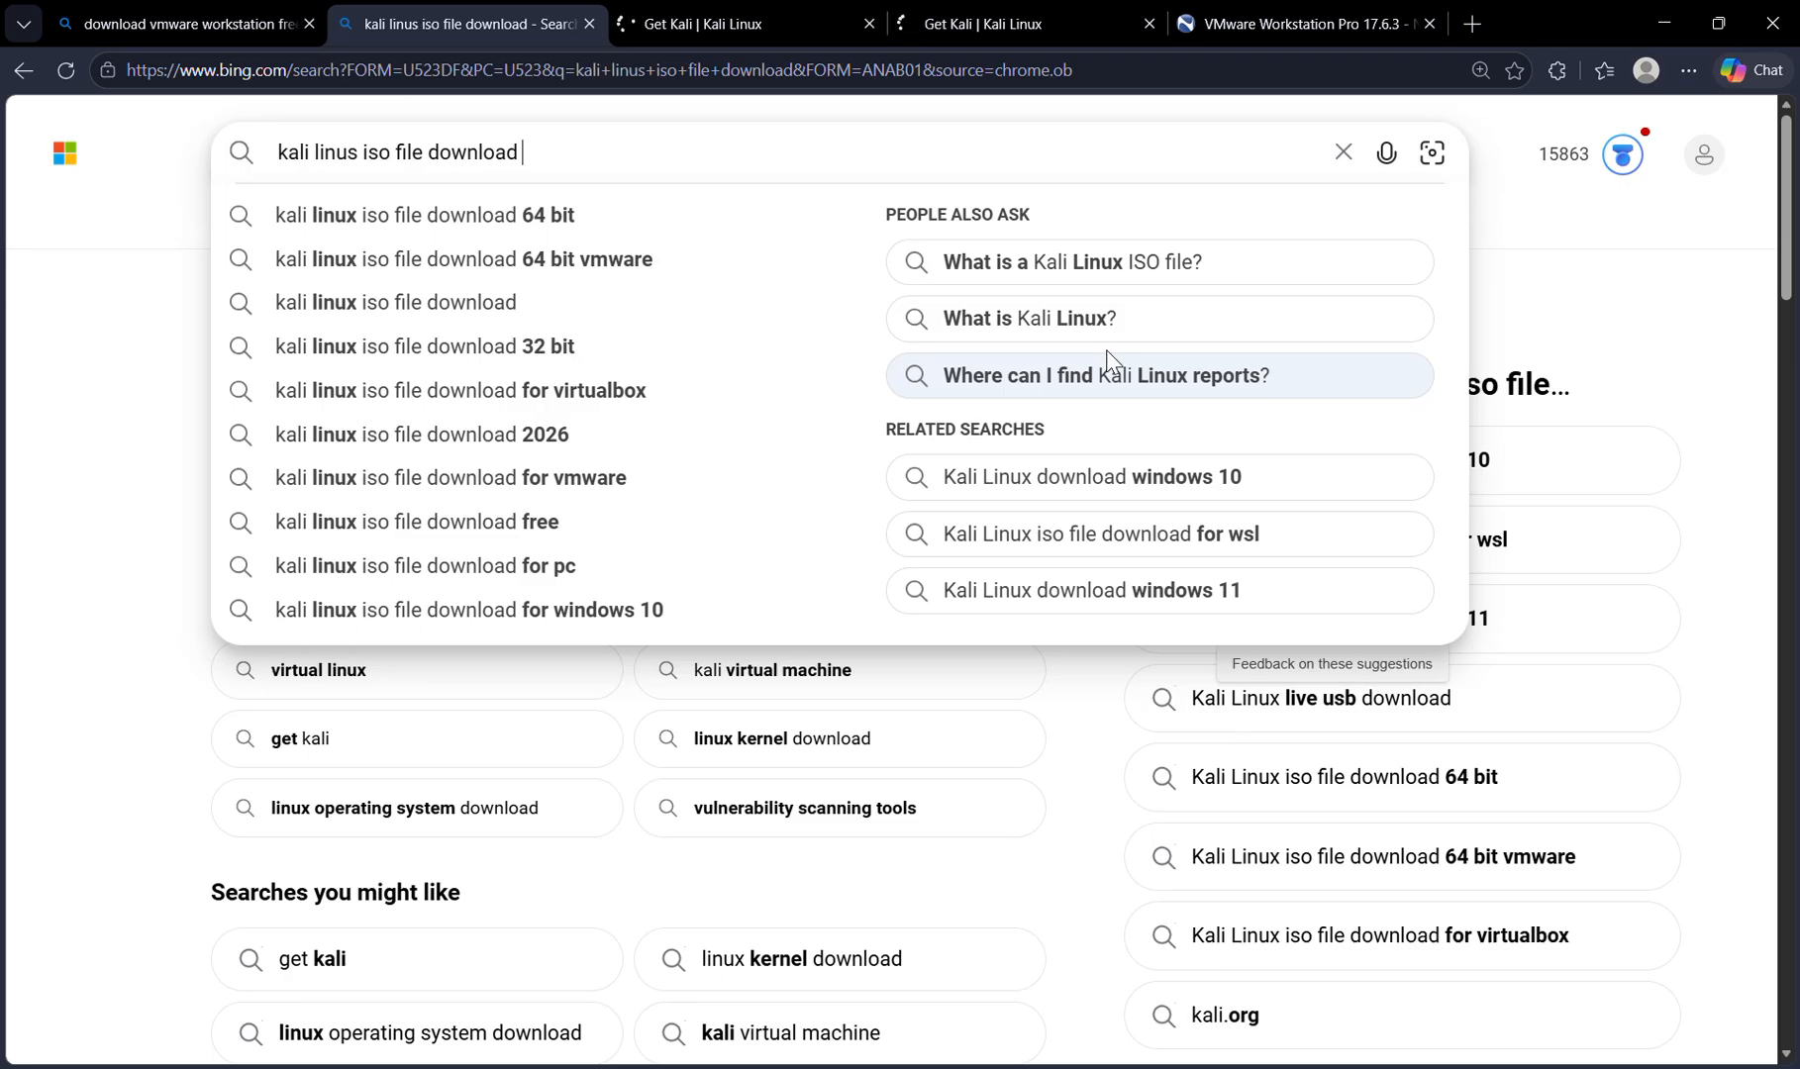
key(super+d)
key(super+d)
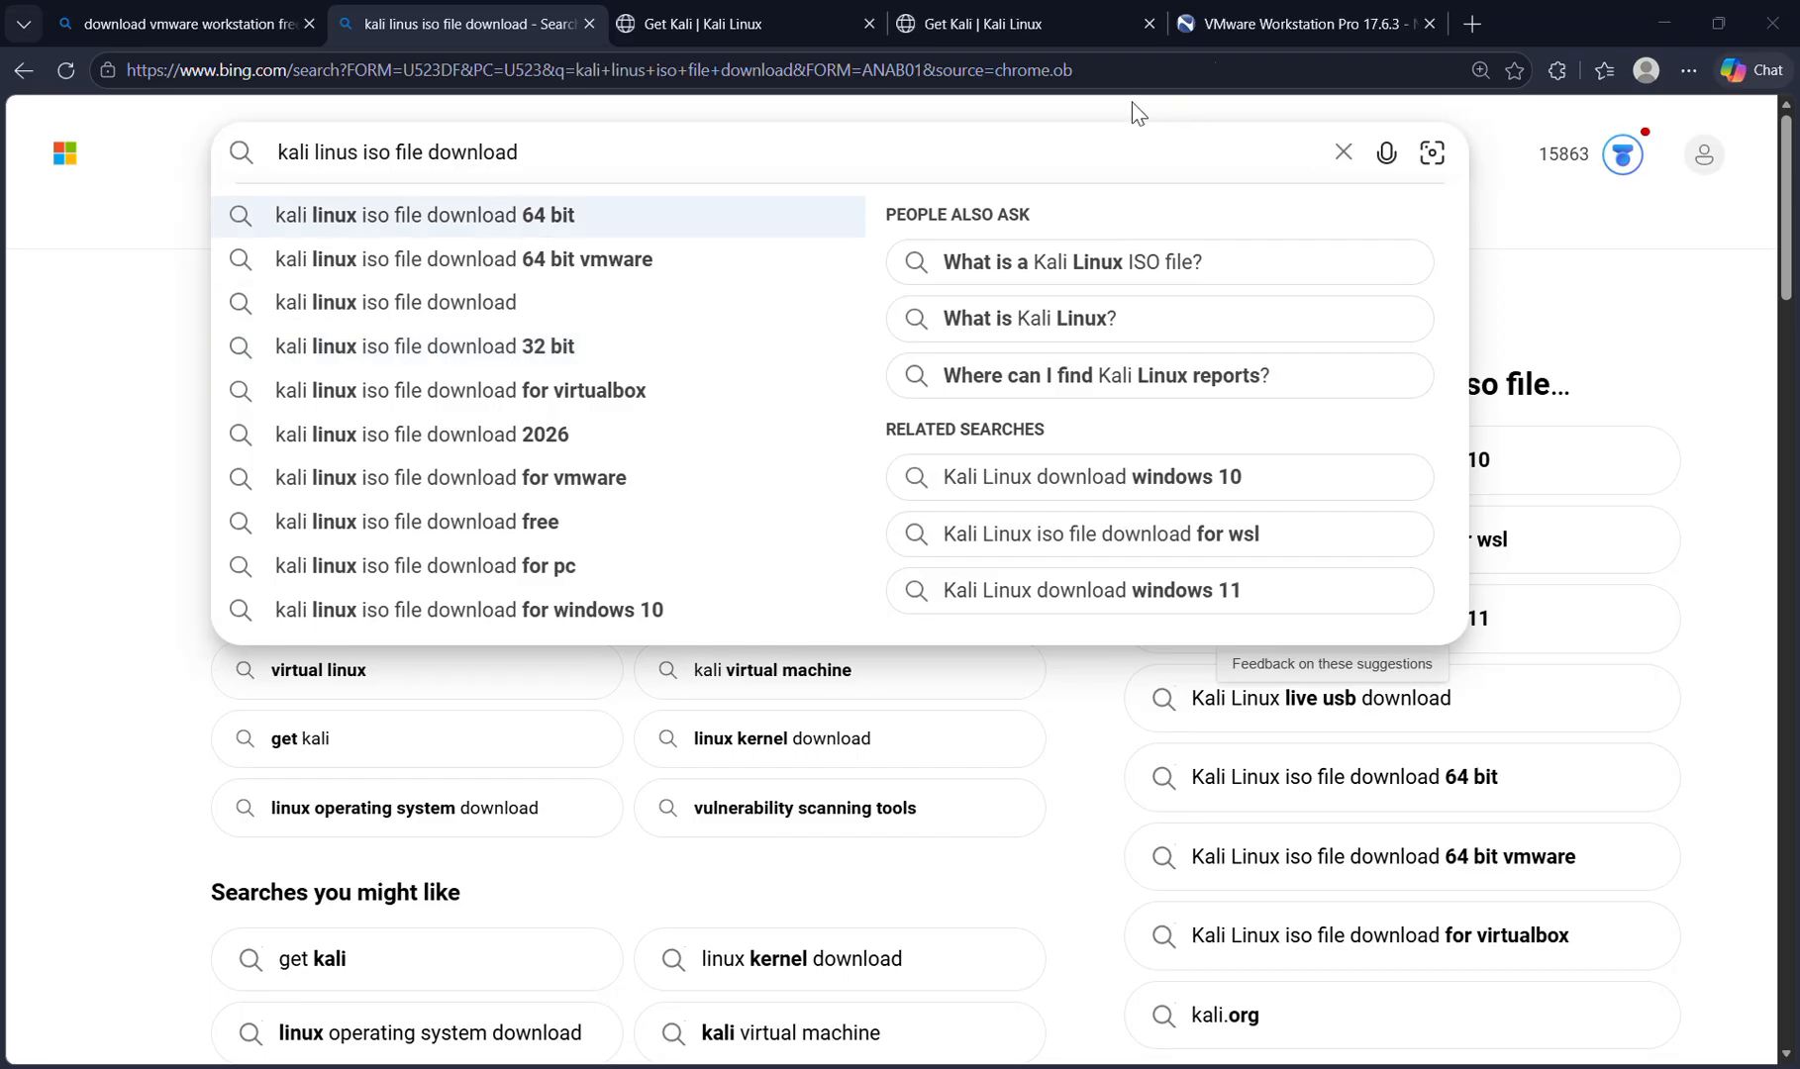
- Open the Installer Images section of the Get Kali page and look through the installer and Kali Purple image options
click(1297, 14)
click(1099, 14)
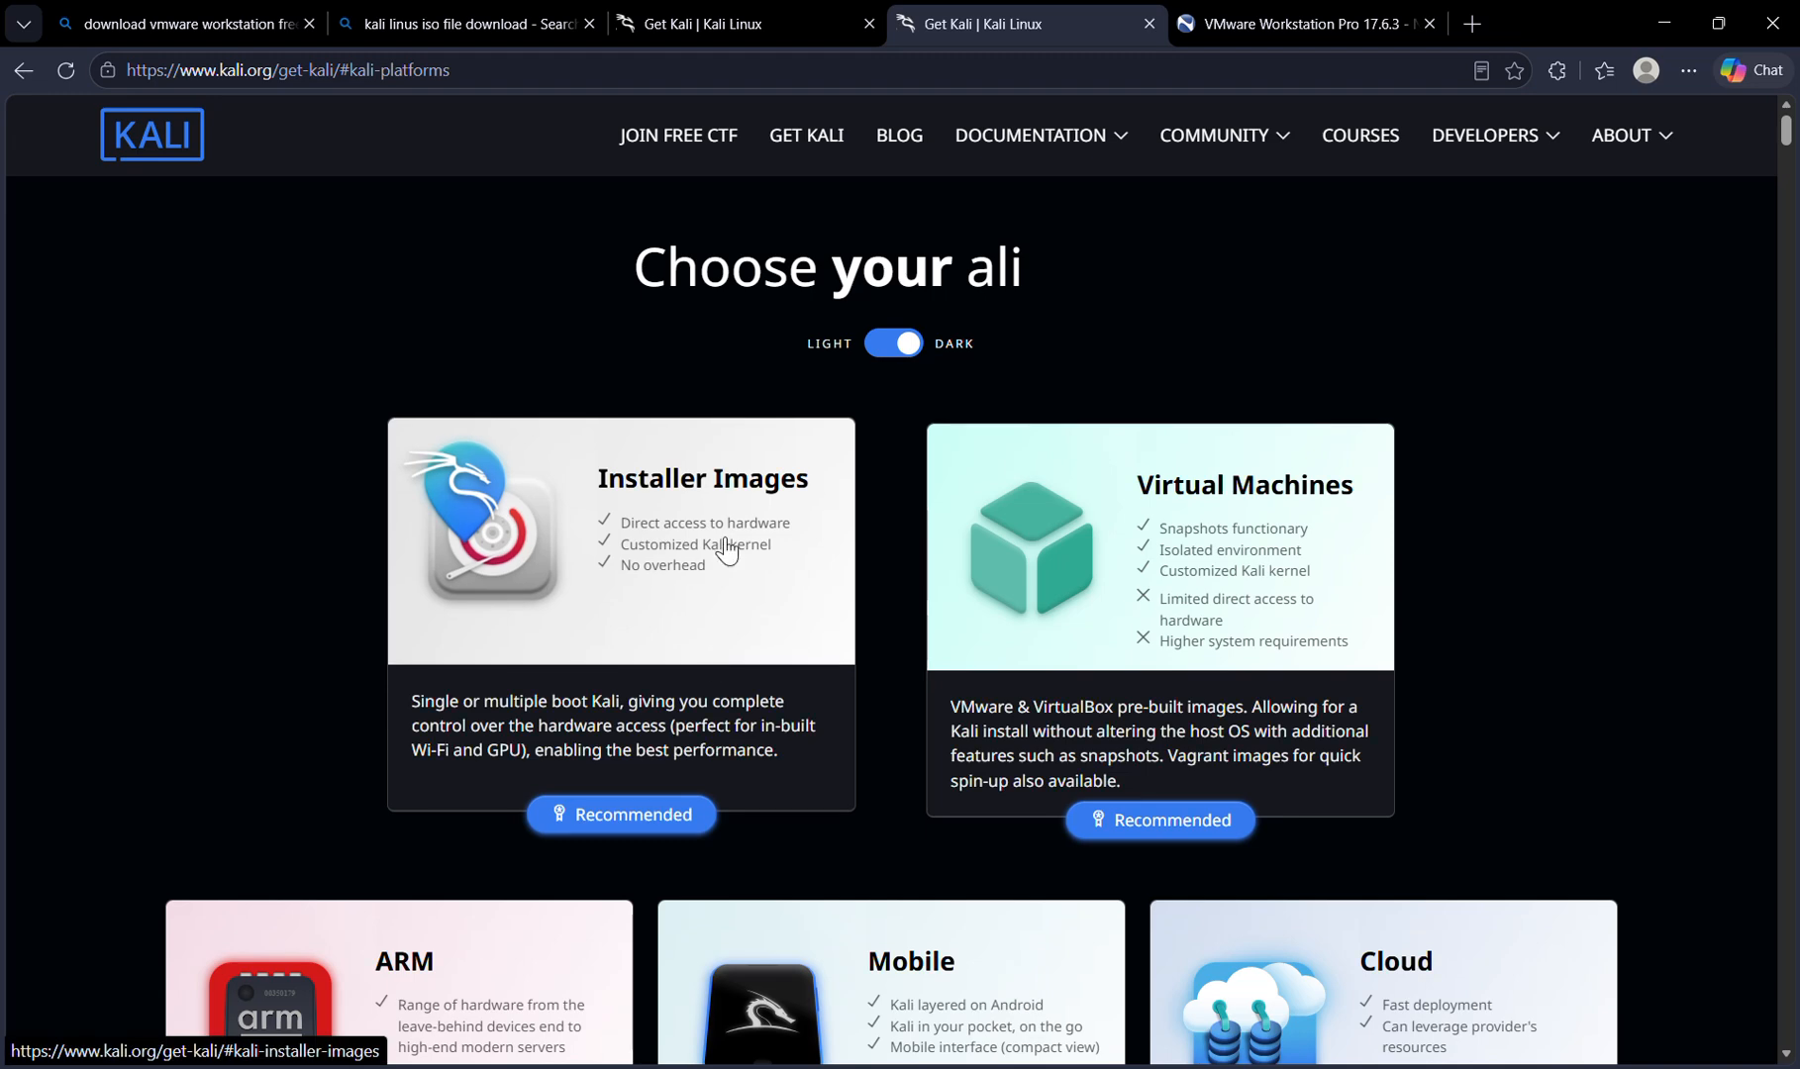
click(727, 549)
scroll(726, 545, down, 6)
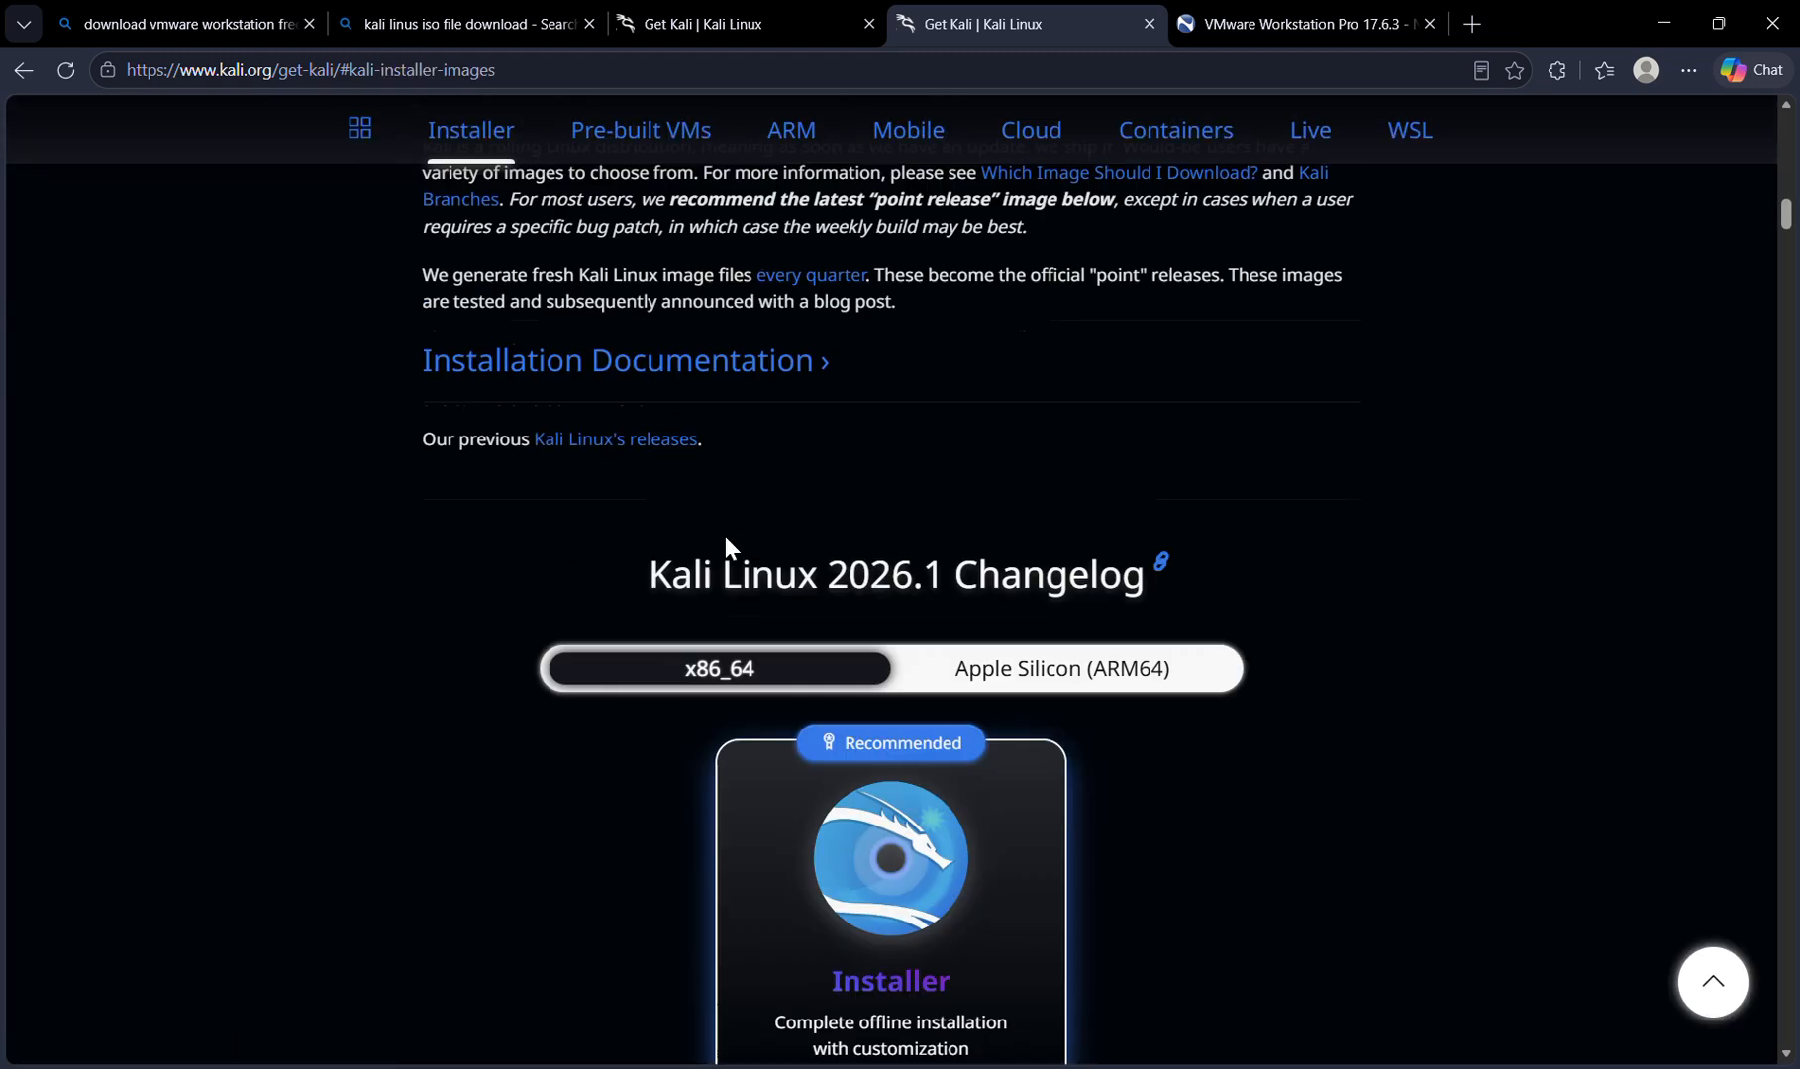
scroll(728, 549, down, 1)
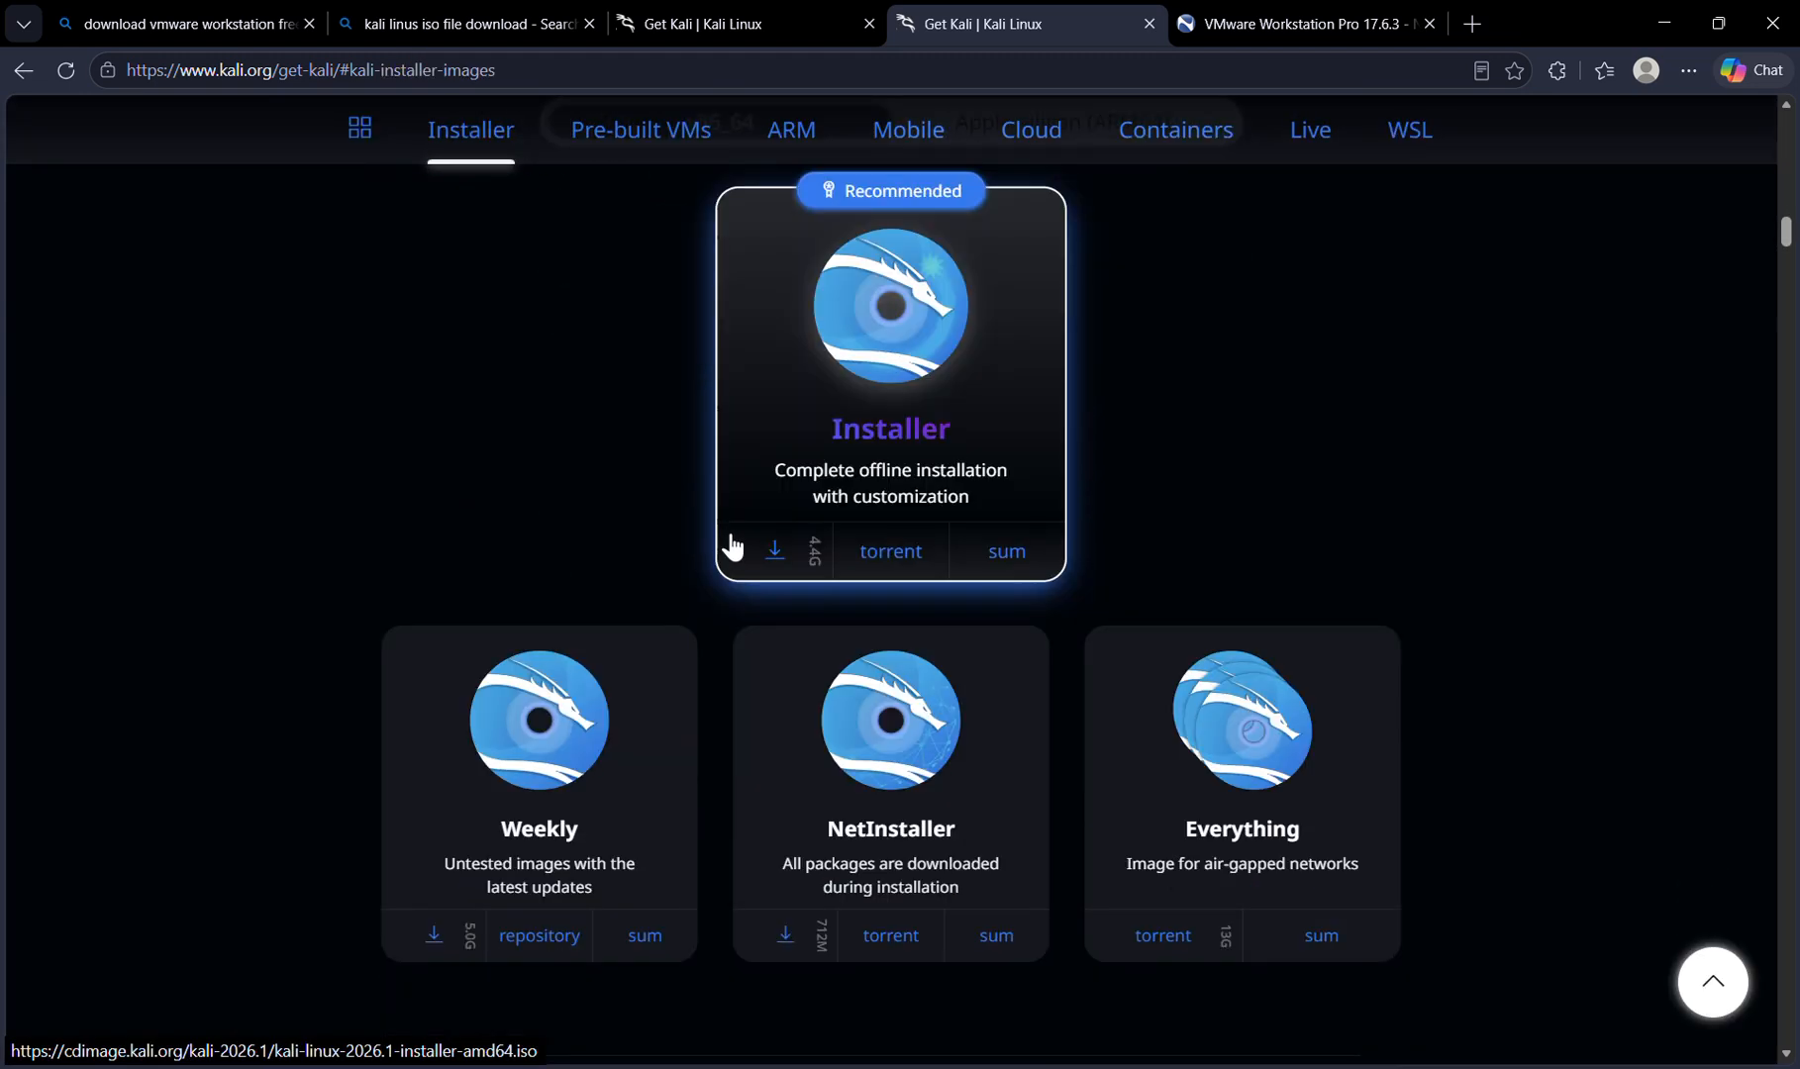
scroll(764, 563, down, 10)
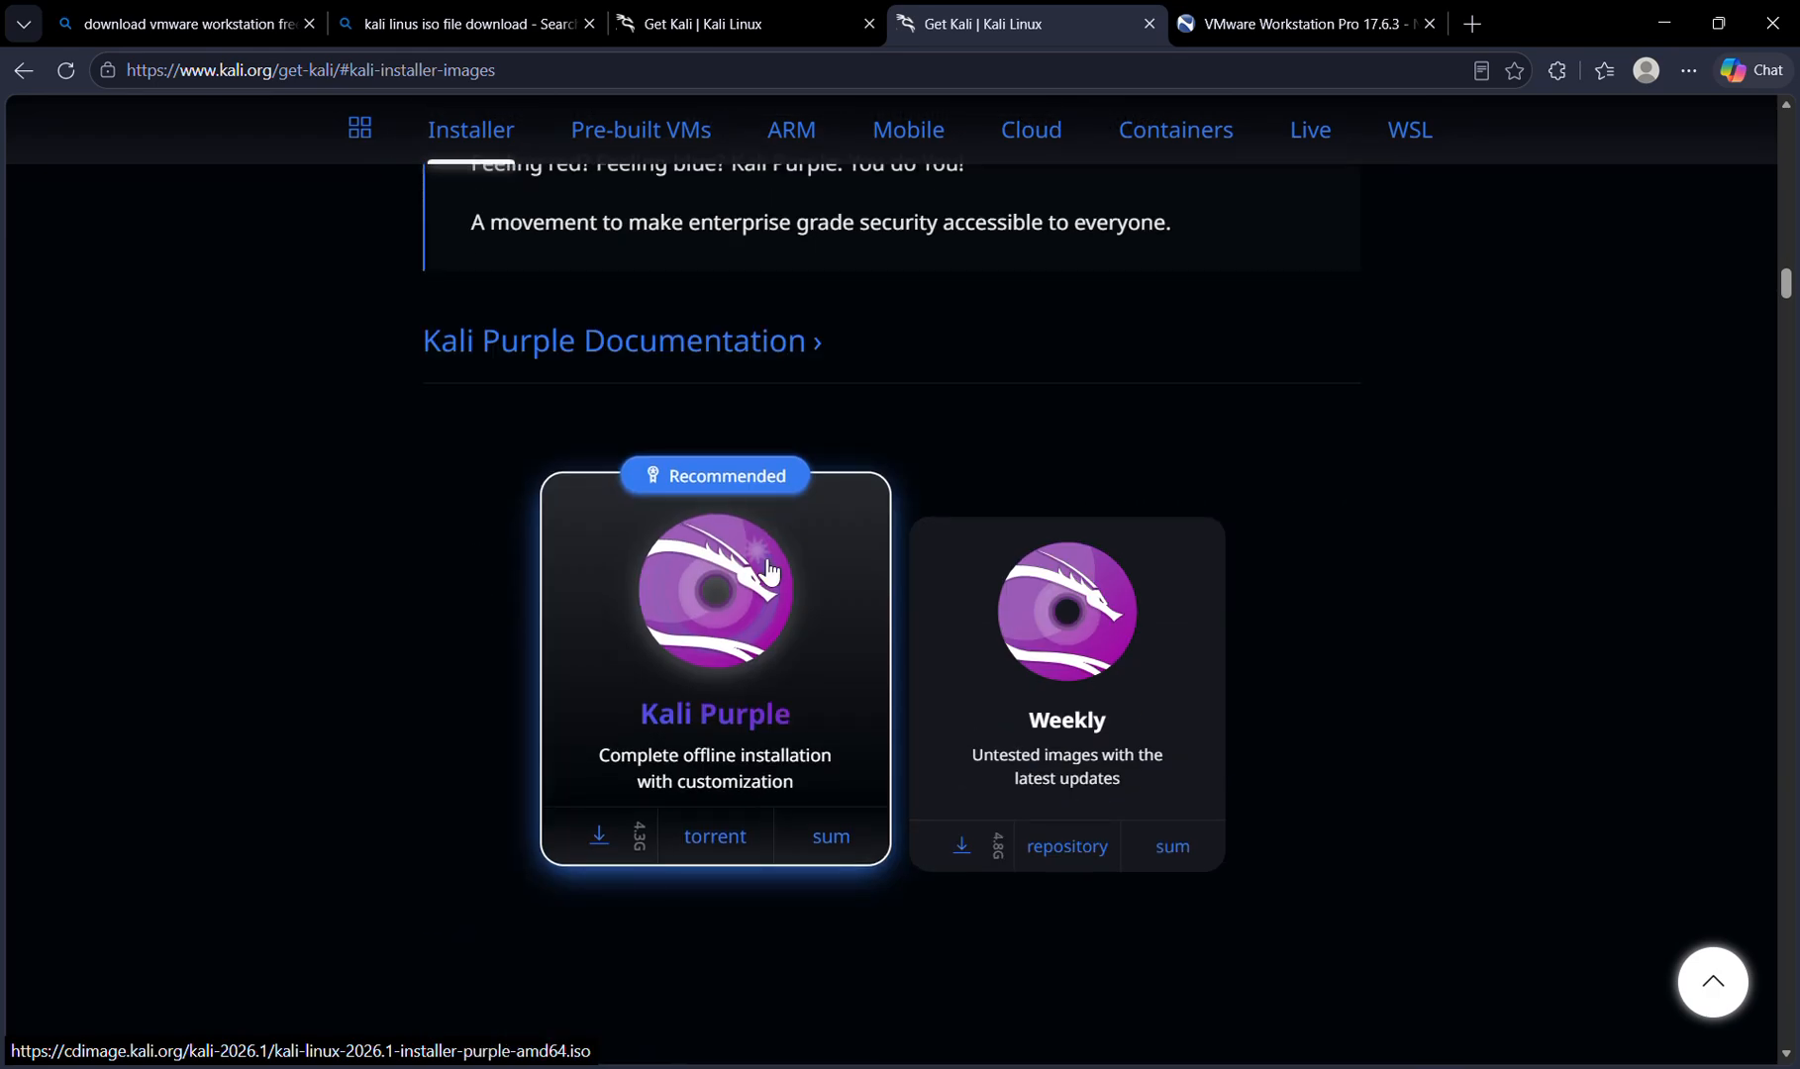
scroll(770, 571, up, 15)
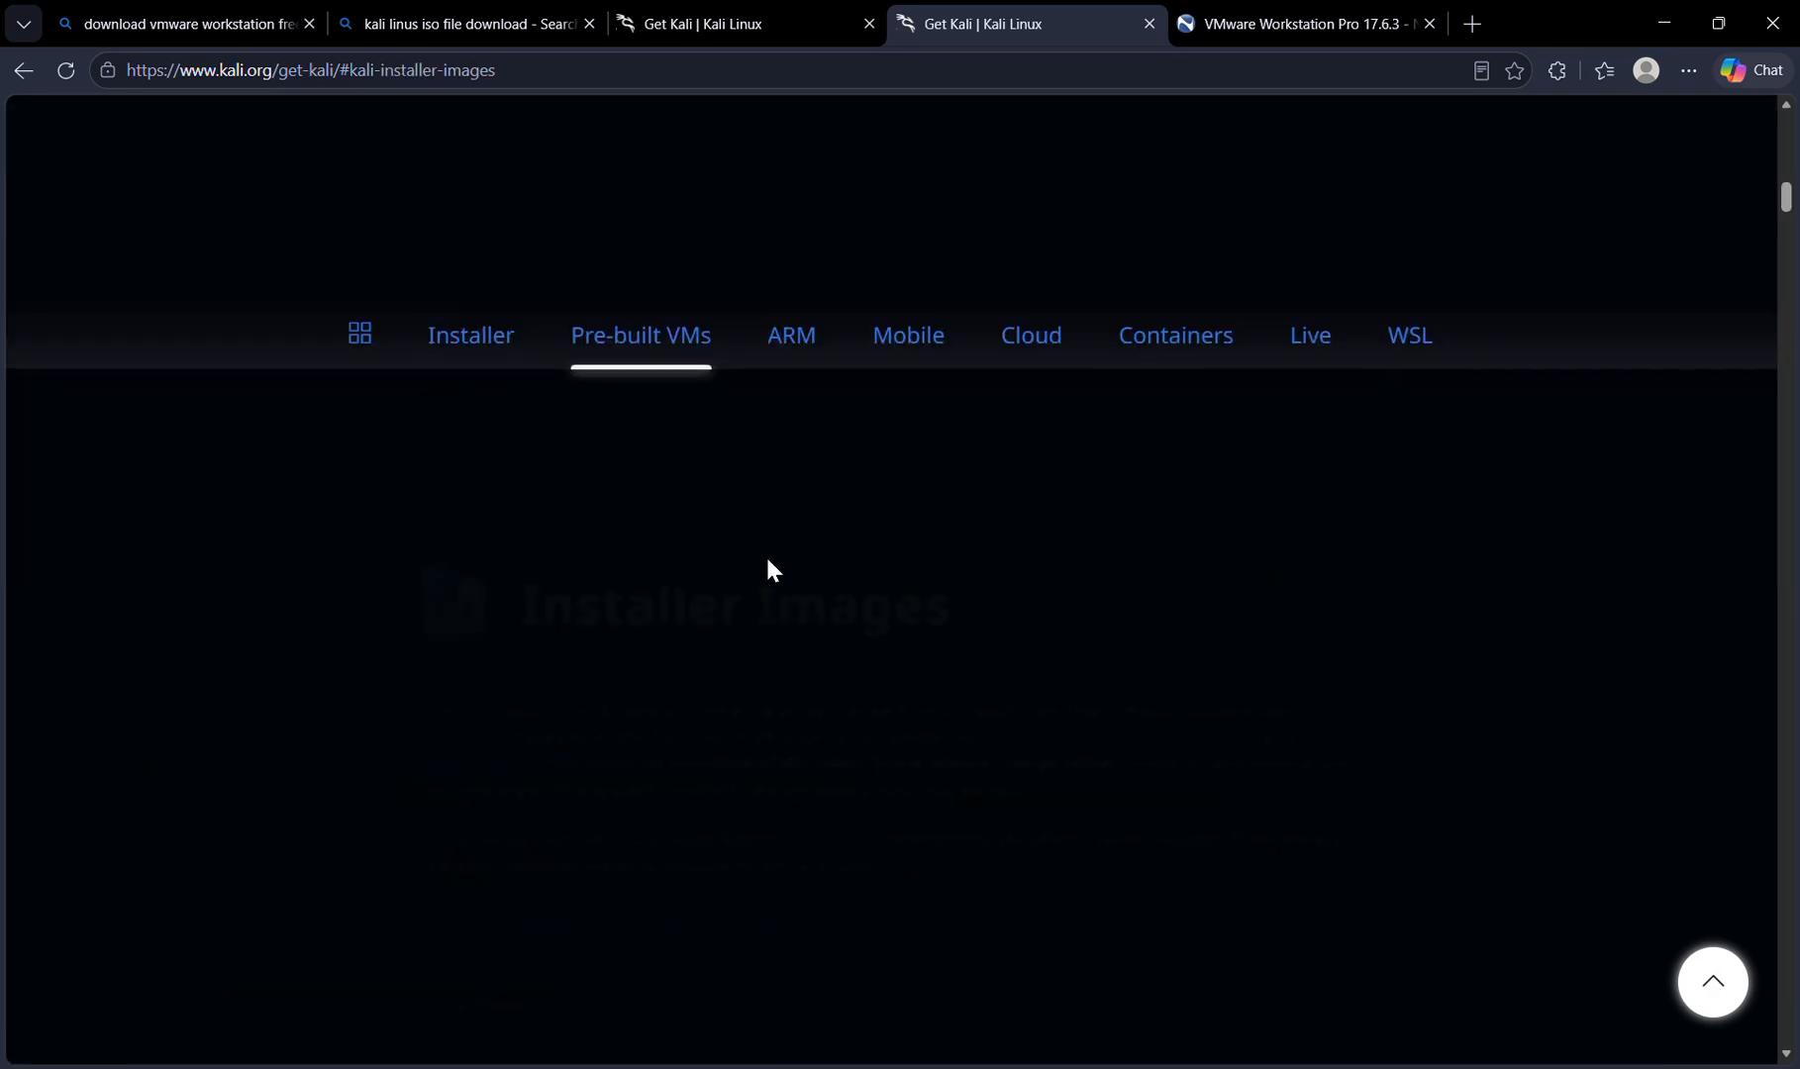
- Download the recommended VMware image from the pre-built virtual machines section
scroll(769, 571, down, 5)
scroll(769, 571, down, 18)
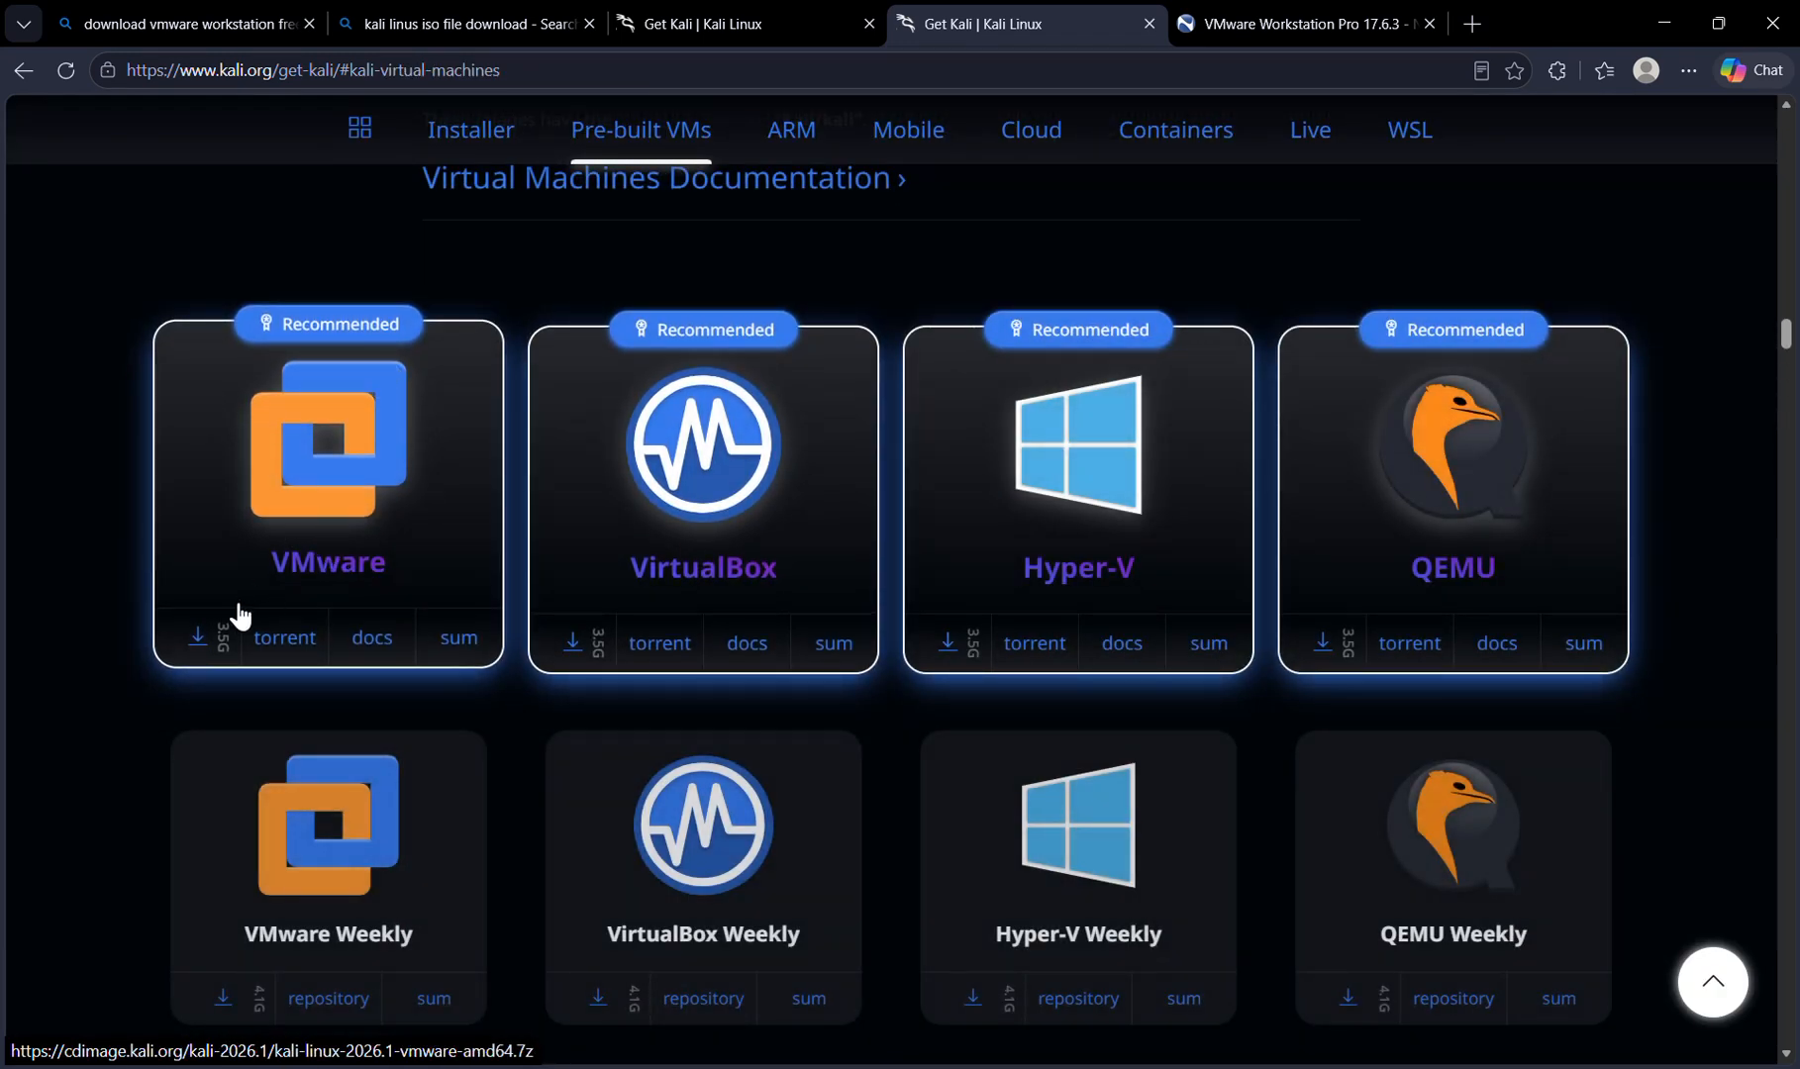
click(305, 543)
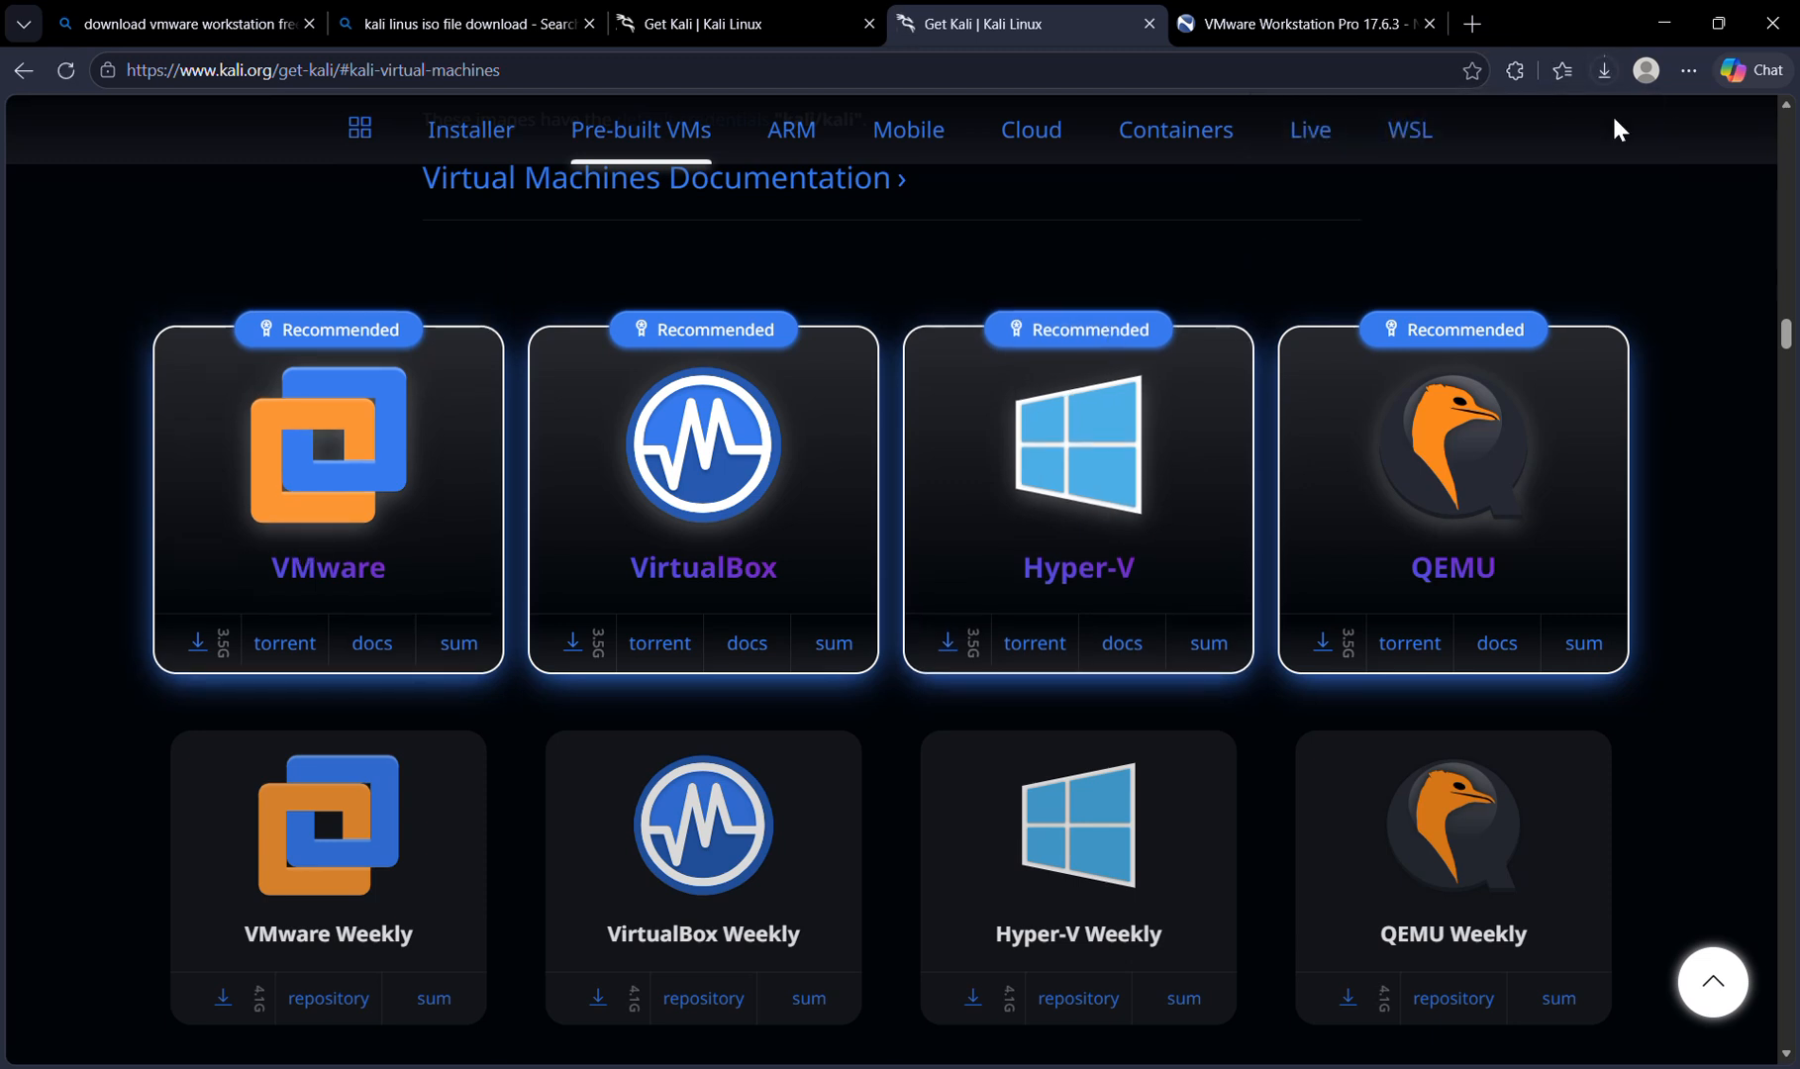
- Pause the three kali-linux-2026.1-vmware-amd64 downloads and close the downloads list
click(1605, 71)
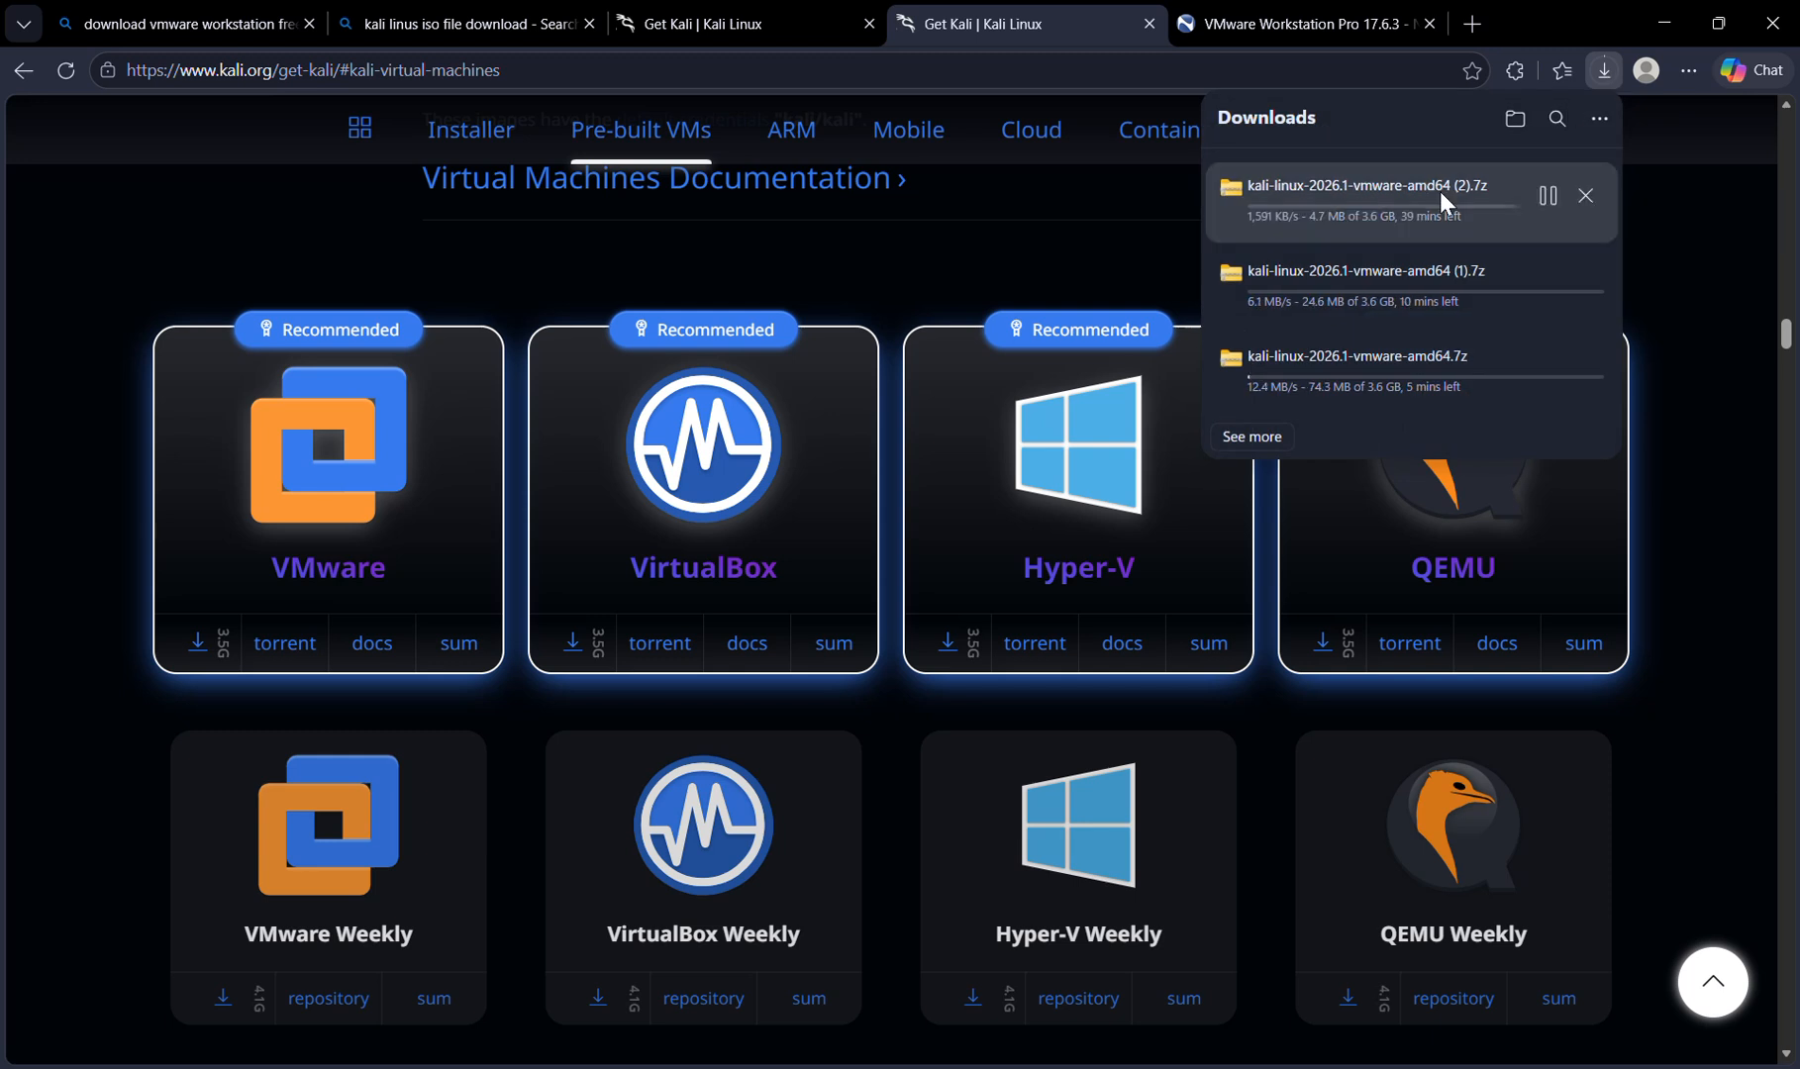
click(1547, 196)
click(1547, 282)
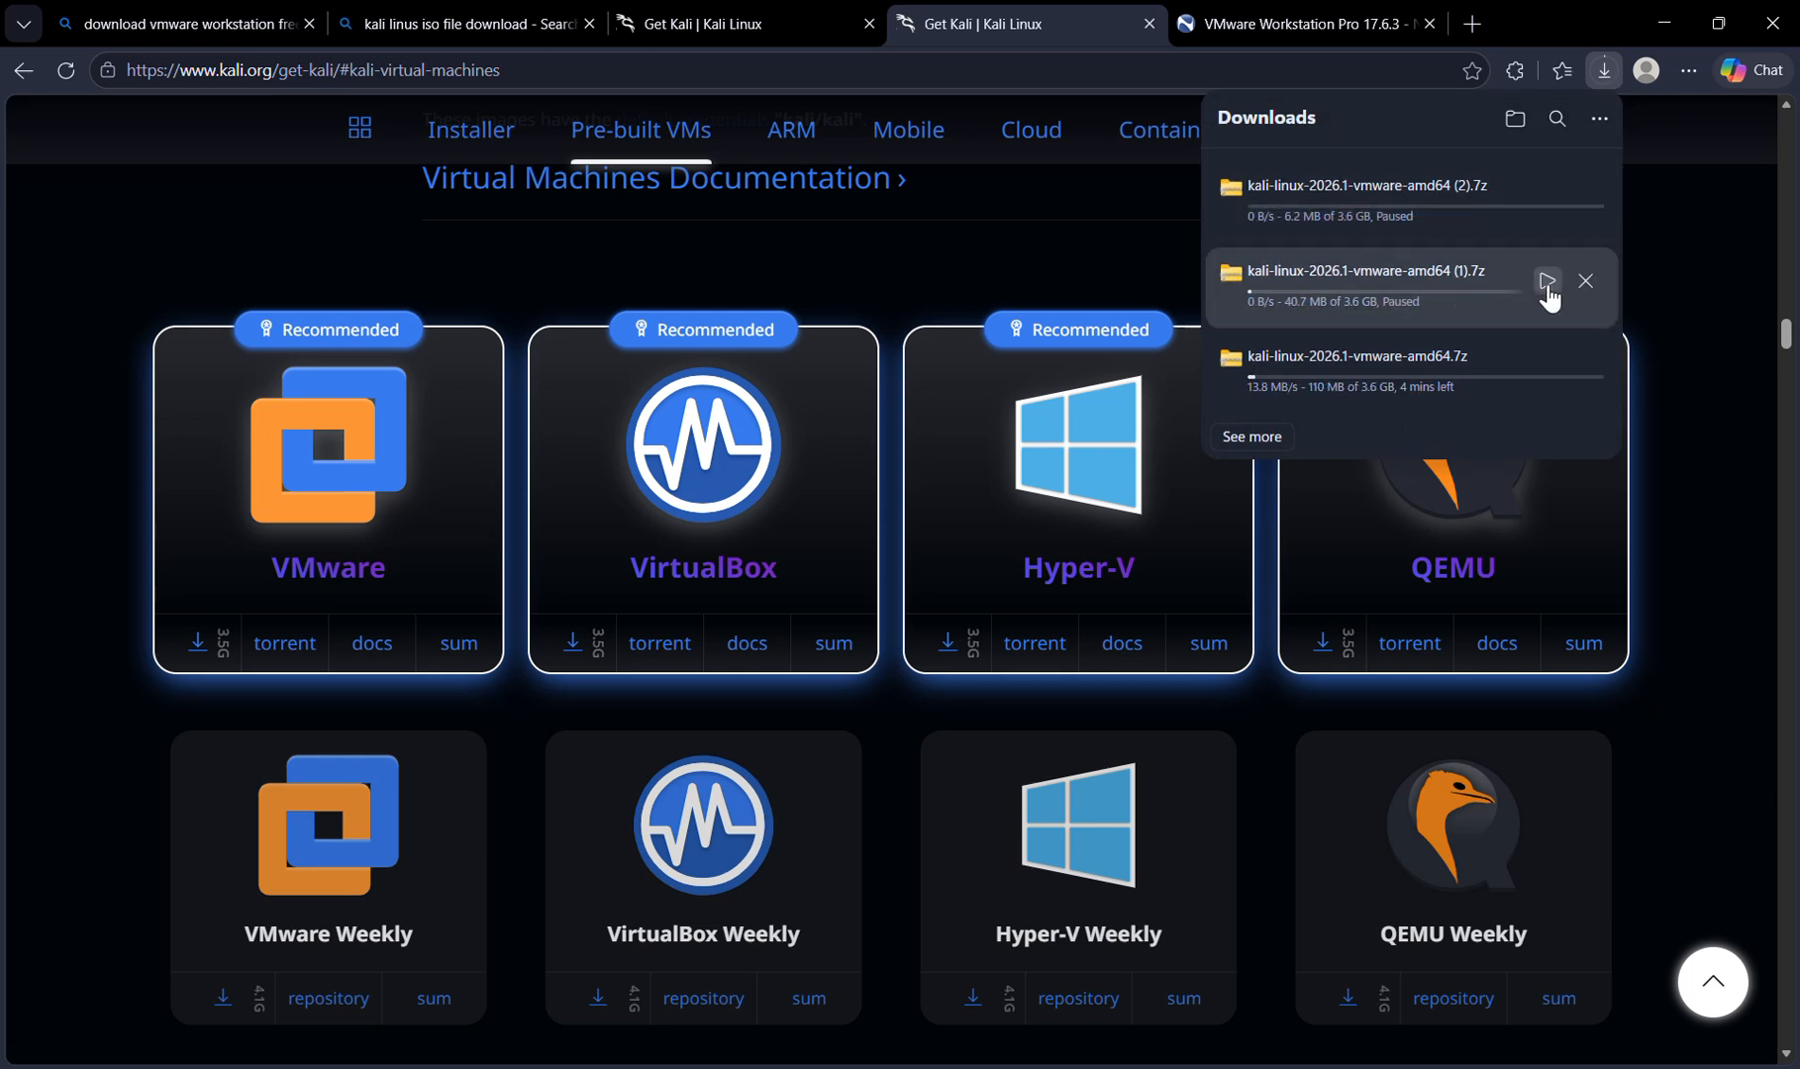
click(1545, 368)
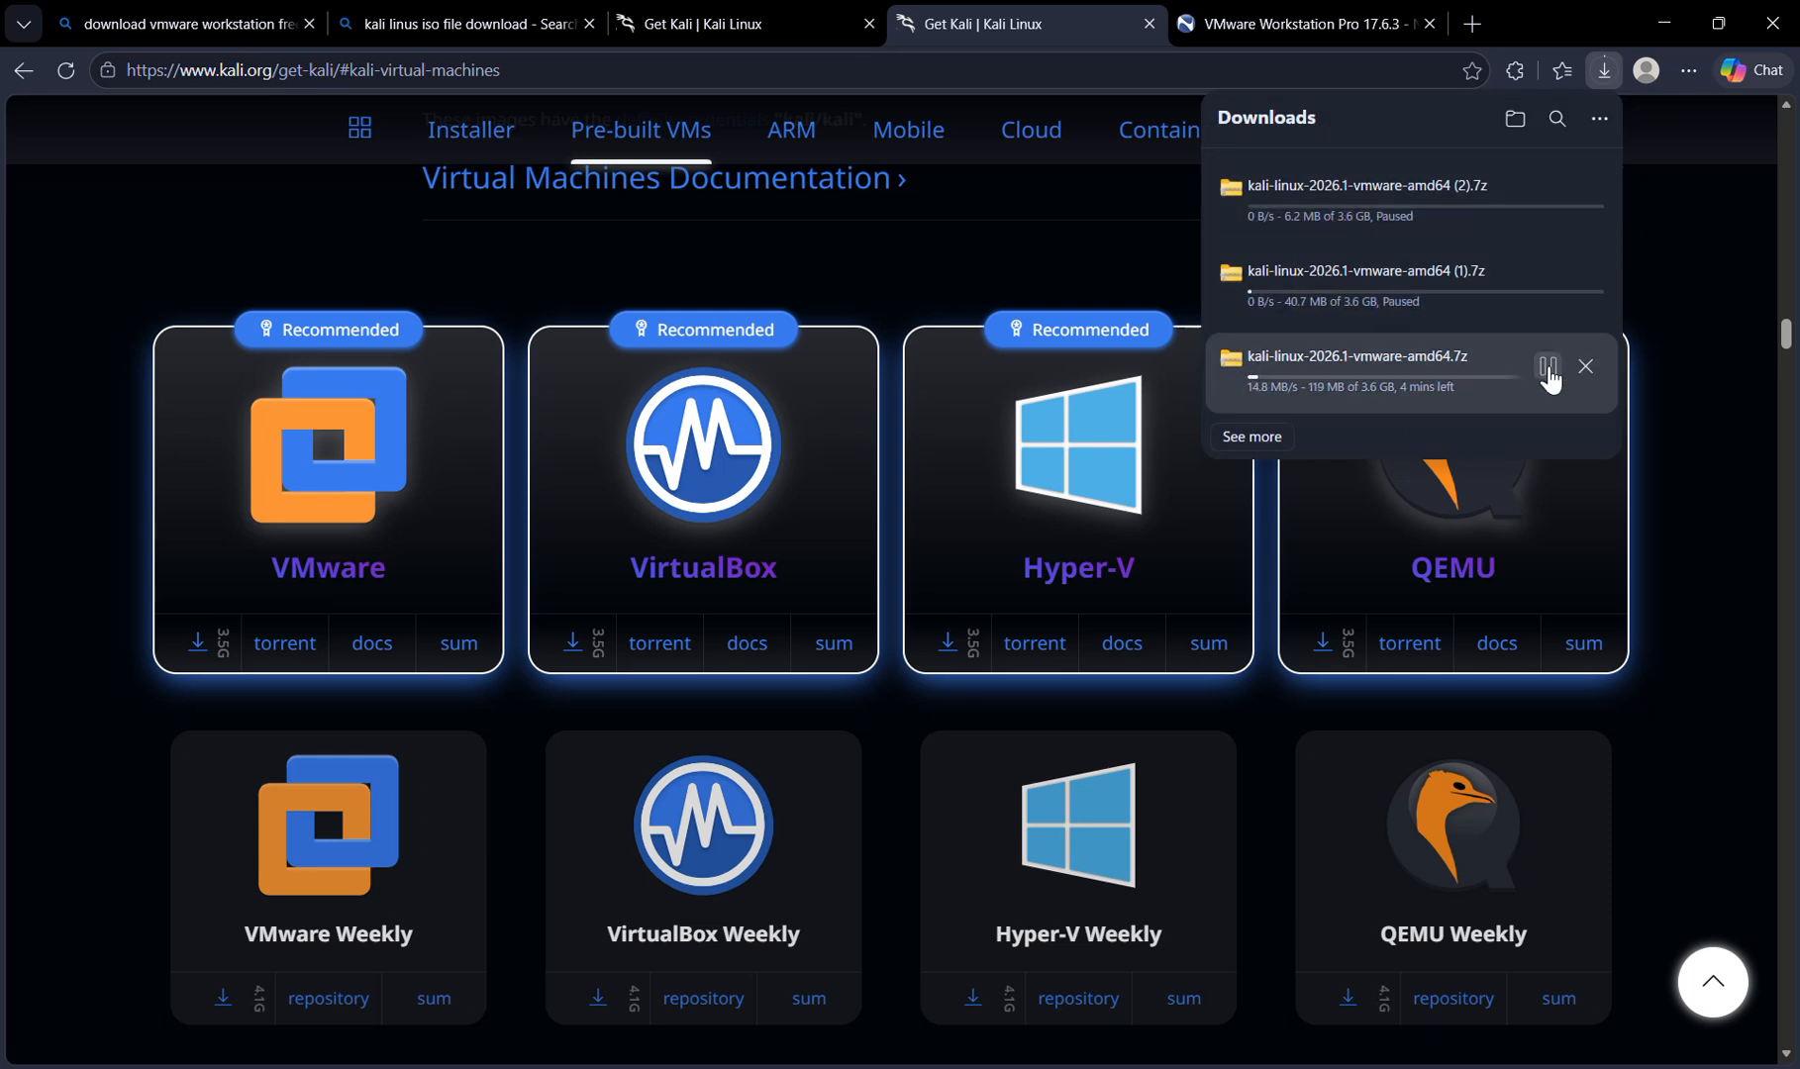
click(1653, 342)
- Switch to VMware Workstation and start creating a new virtual machine with the Typical (recommended) configuration
scroll(1553, 302, up, 10)
key(alt+Tab)
key(Tab)
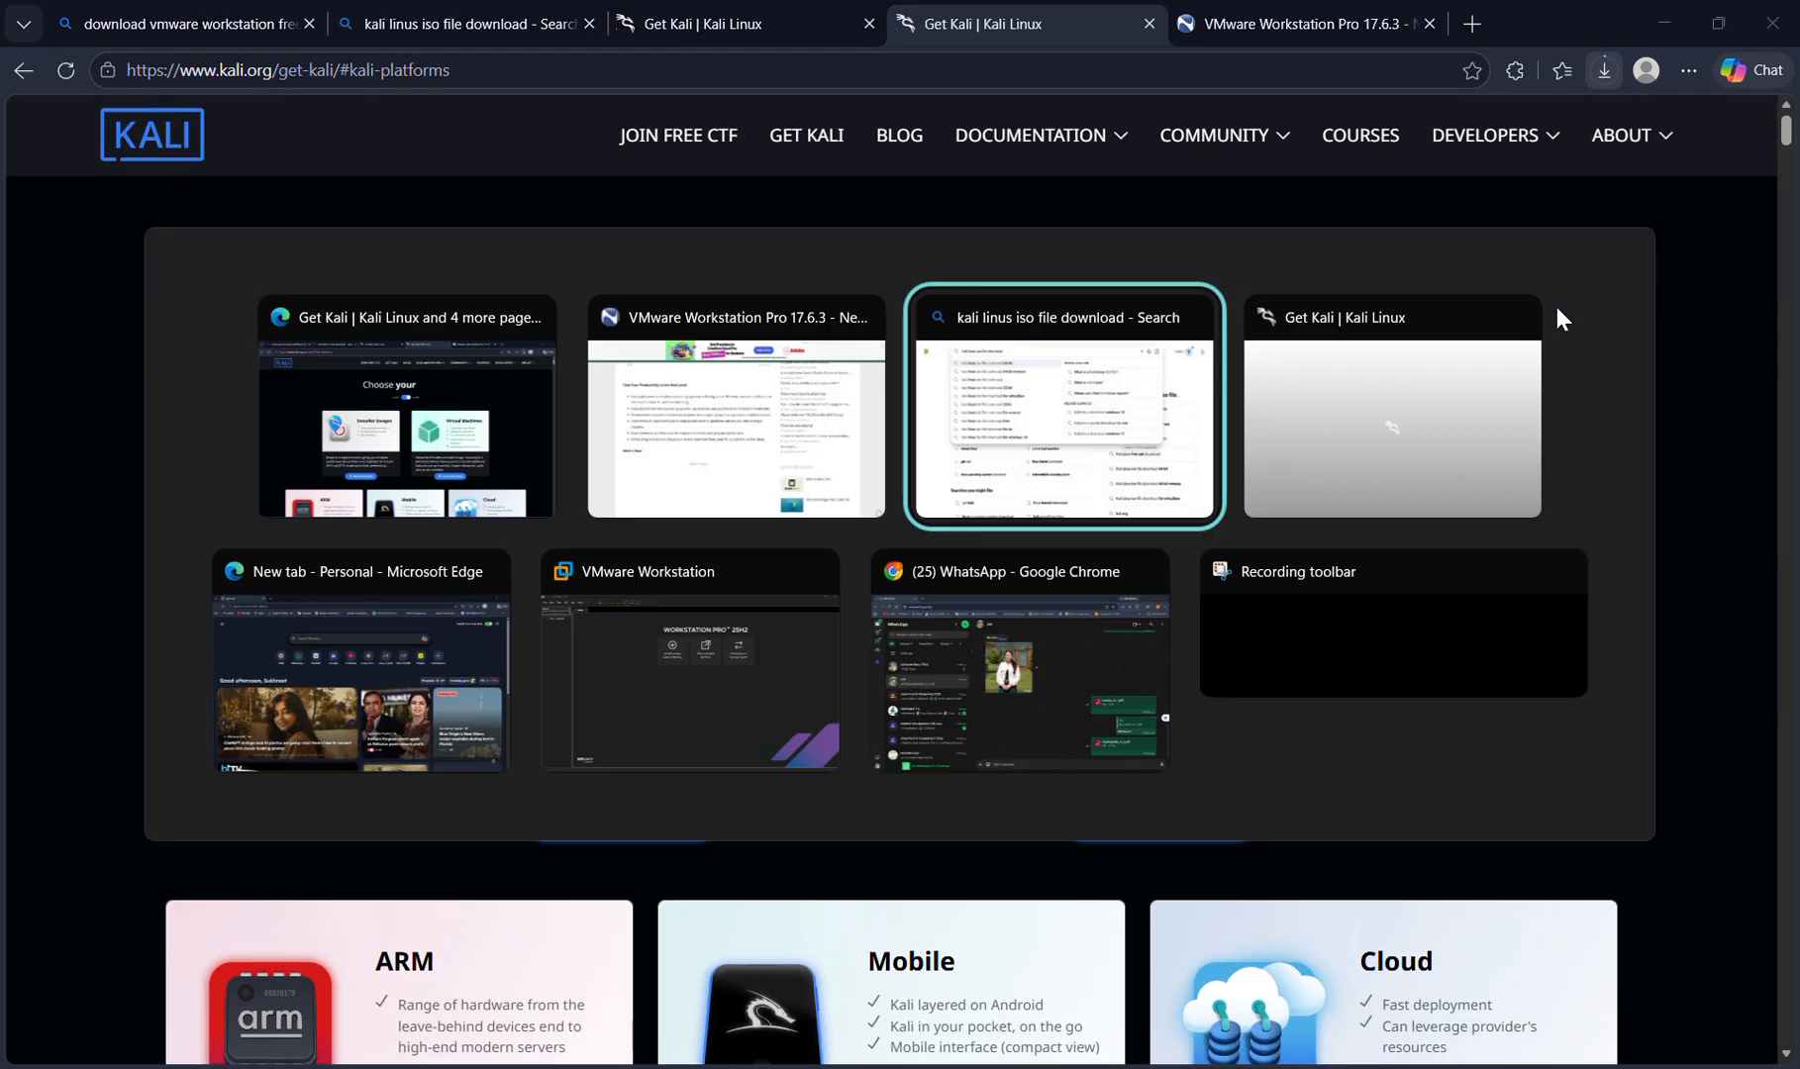
key(Tab)
key(Tab)
key(Tab)
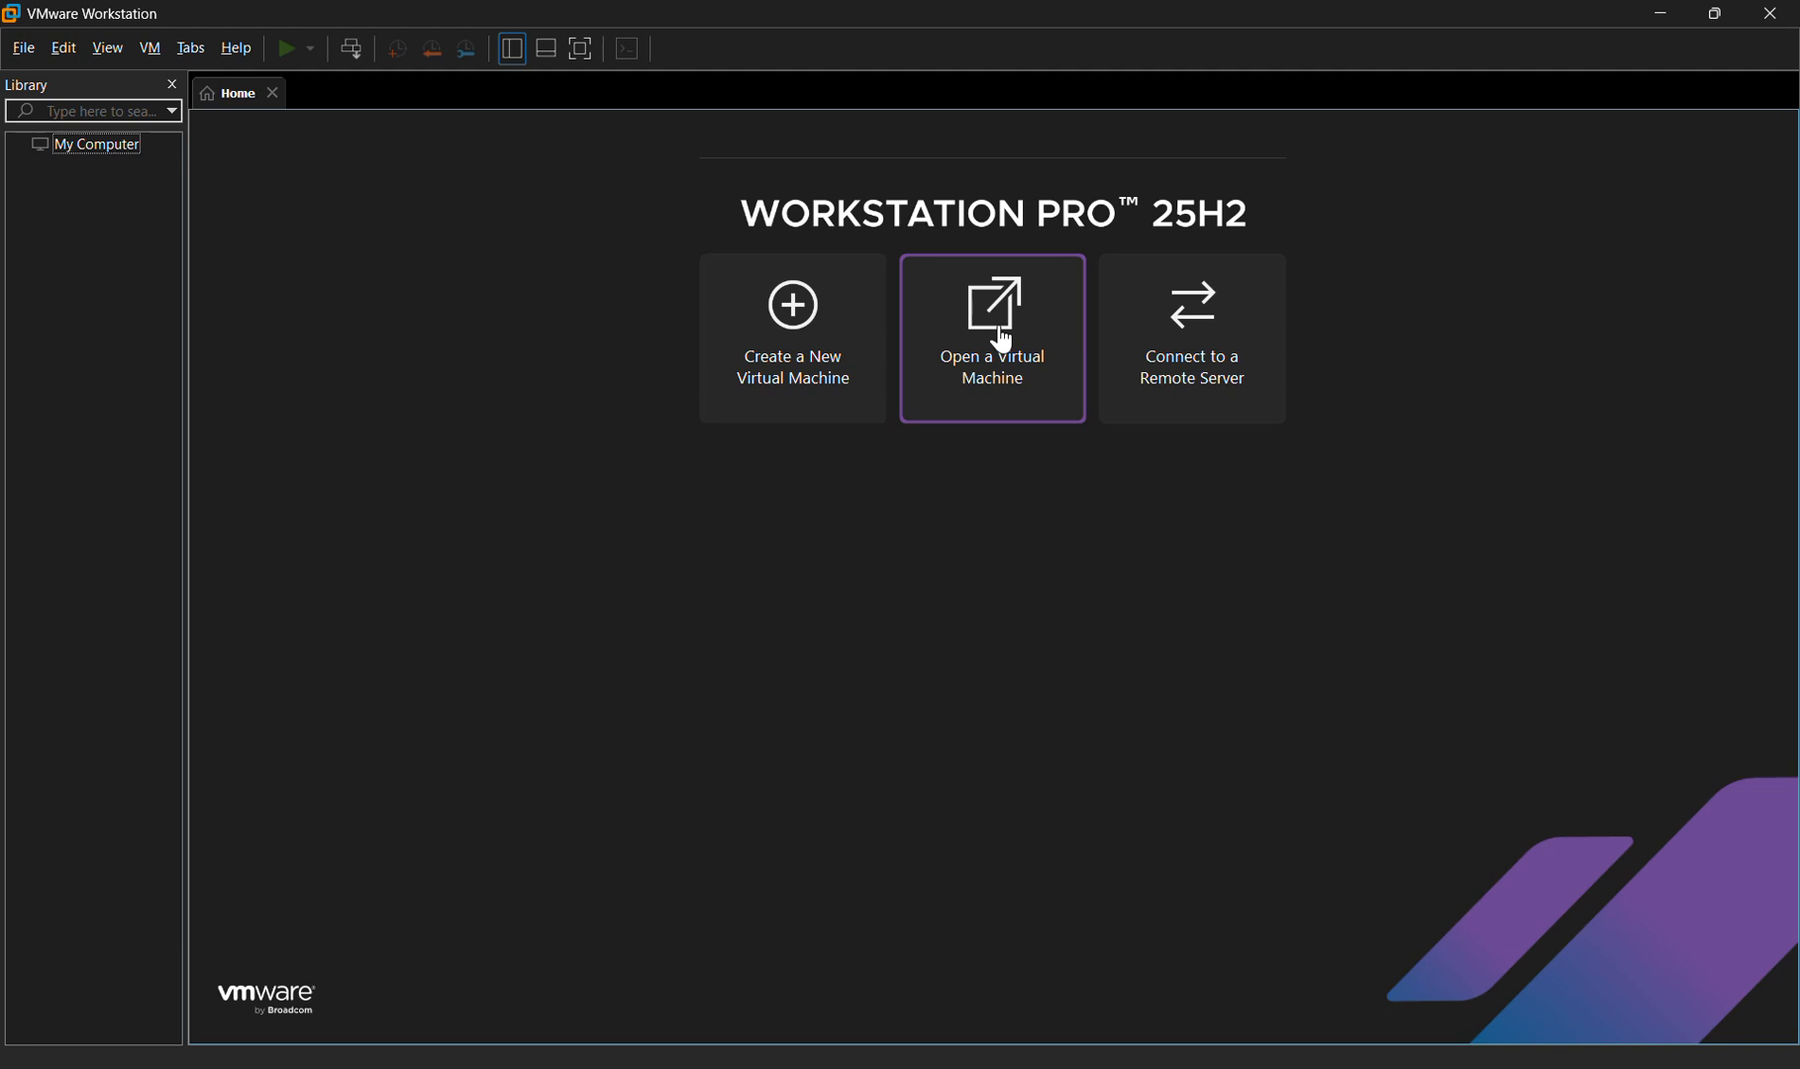
click(855, 285)
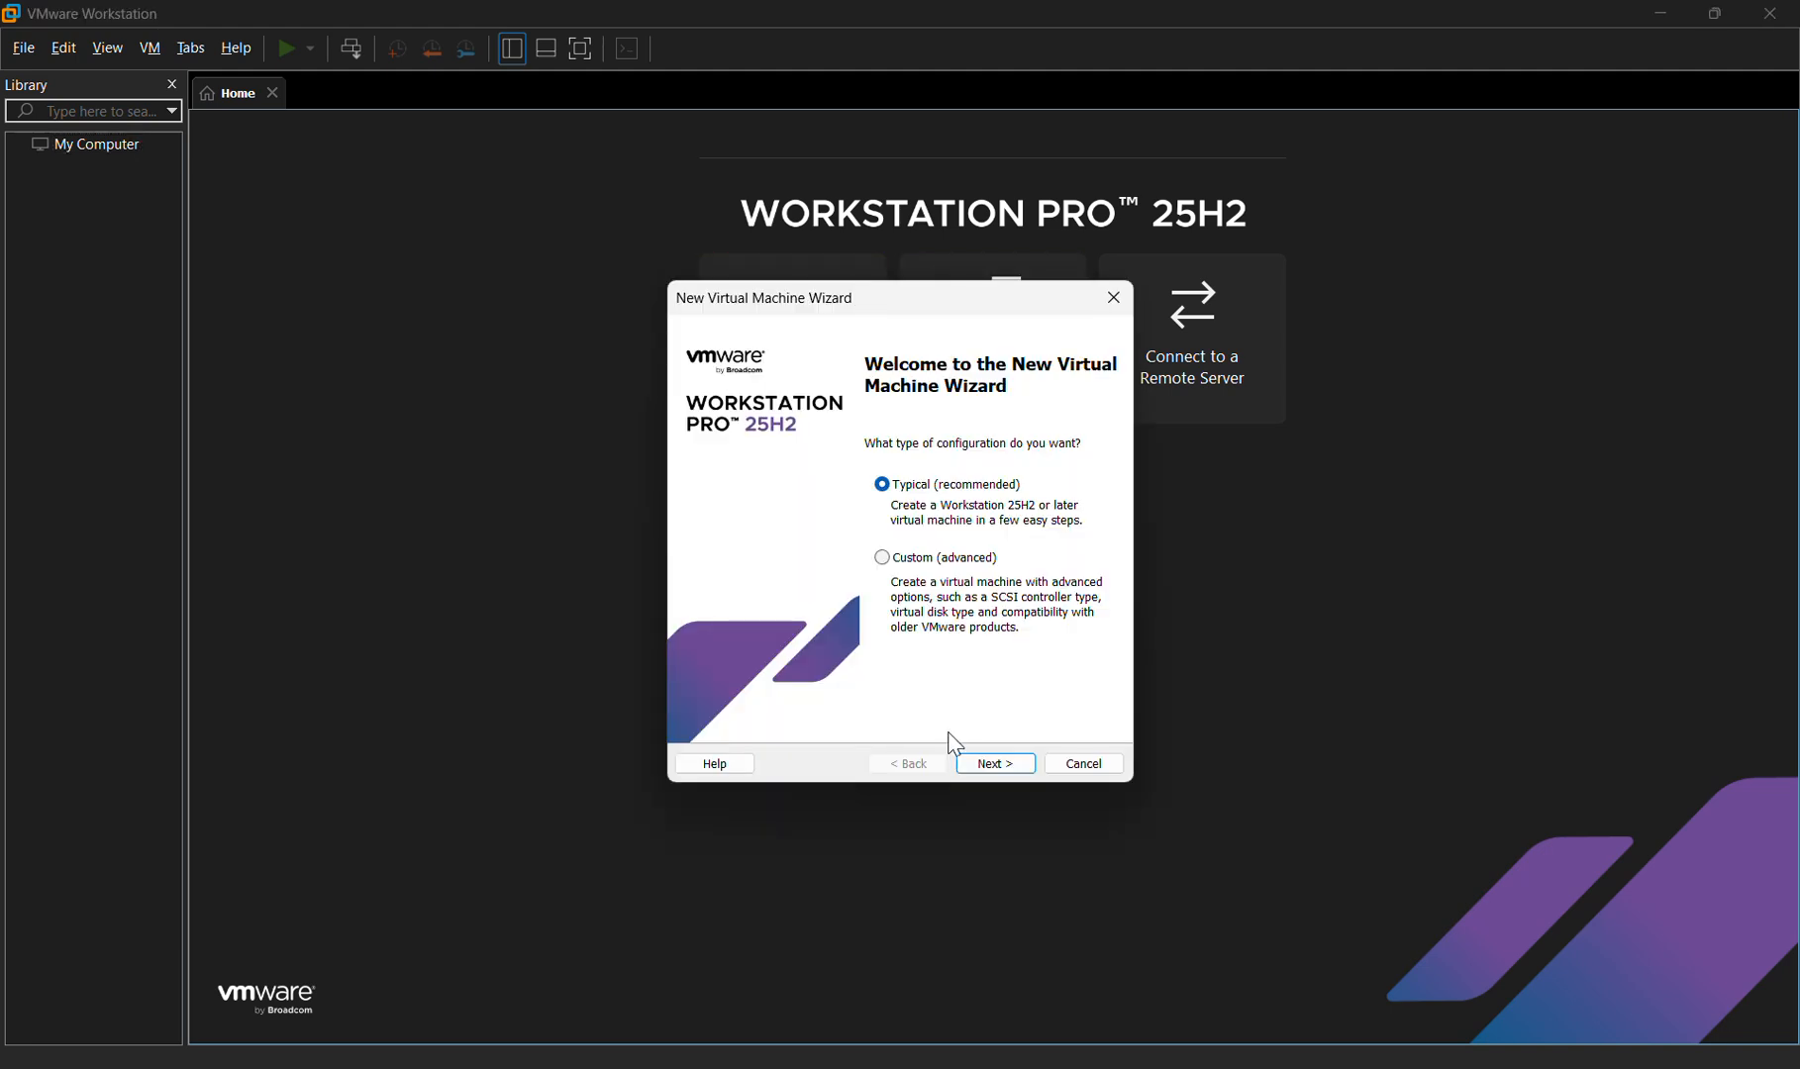
click(1012, 764)
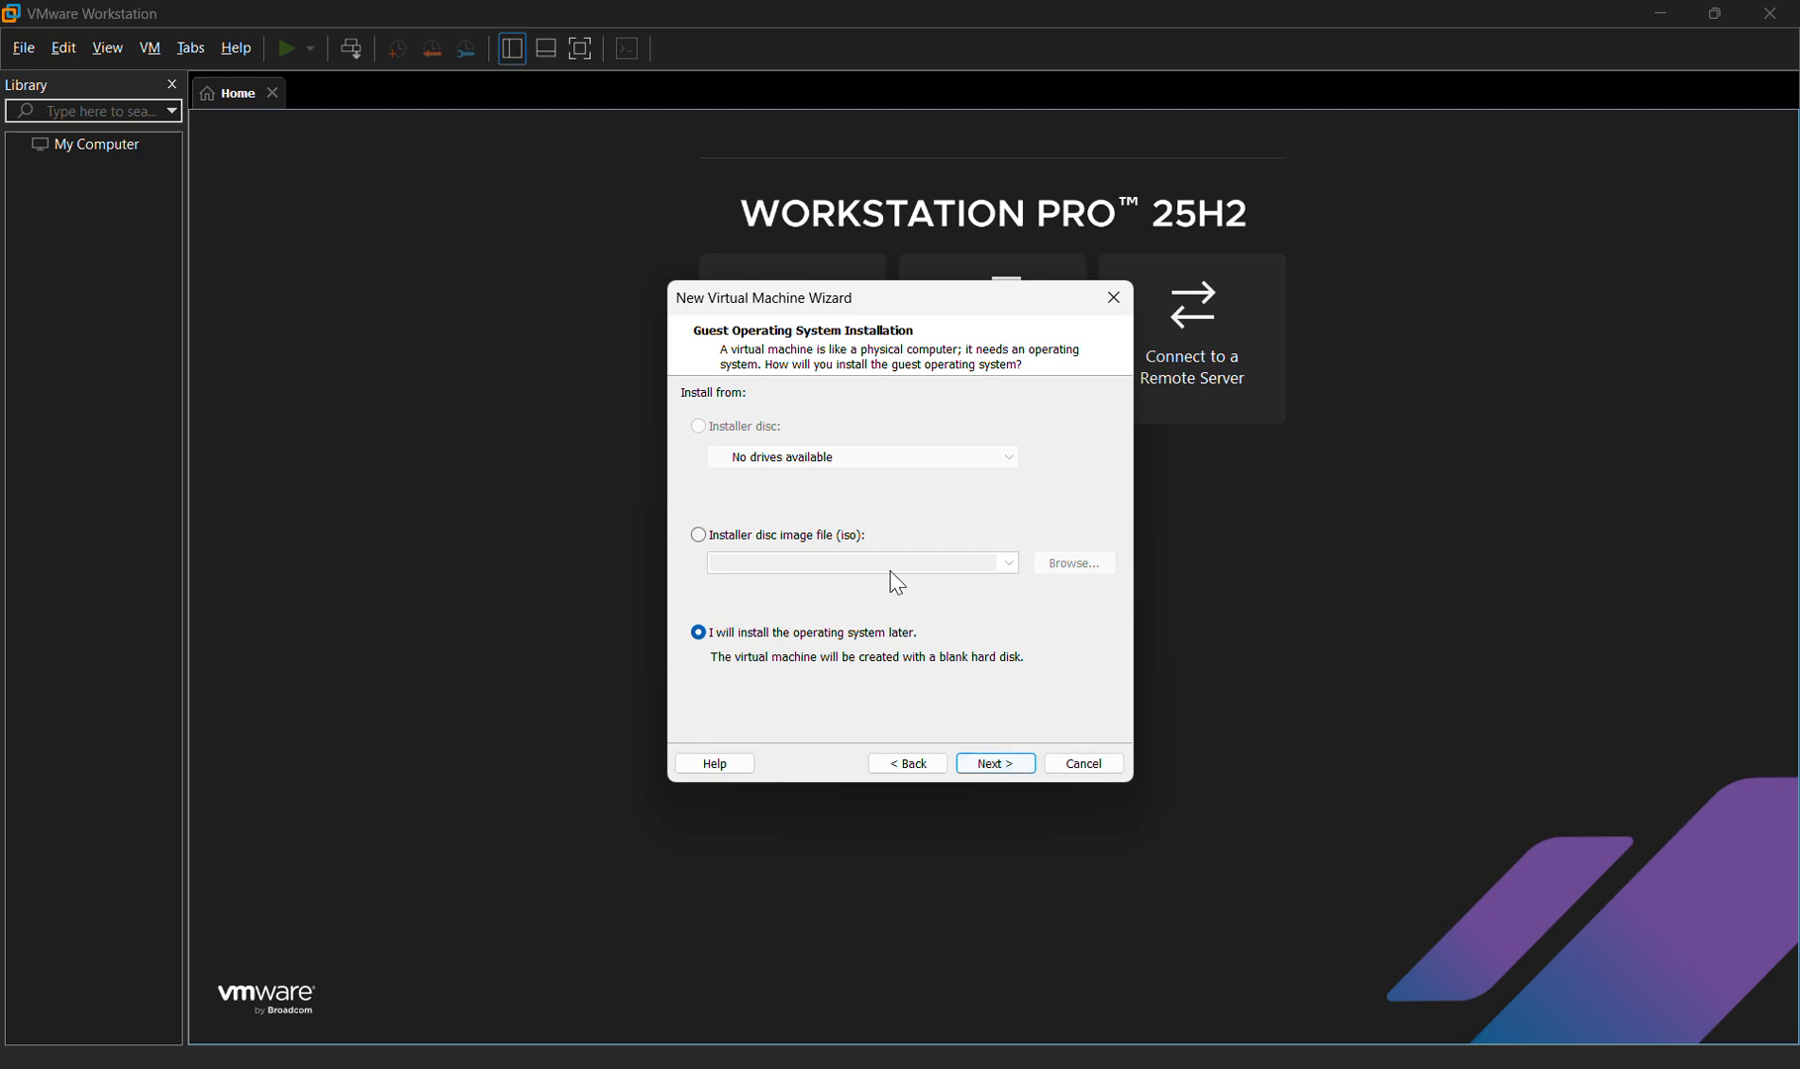
- Choose the kali-linux-2025.4-installer-amd64 ISO from the Downloads folder as the installer disc image and proceed to the guest operating system
click(707, 536)
click(1085, 571)
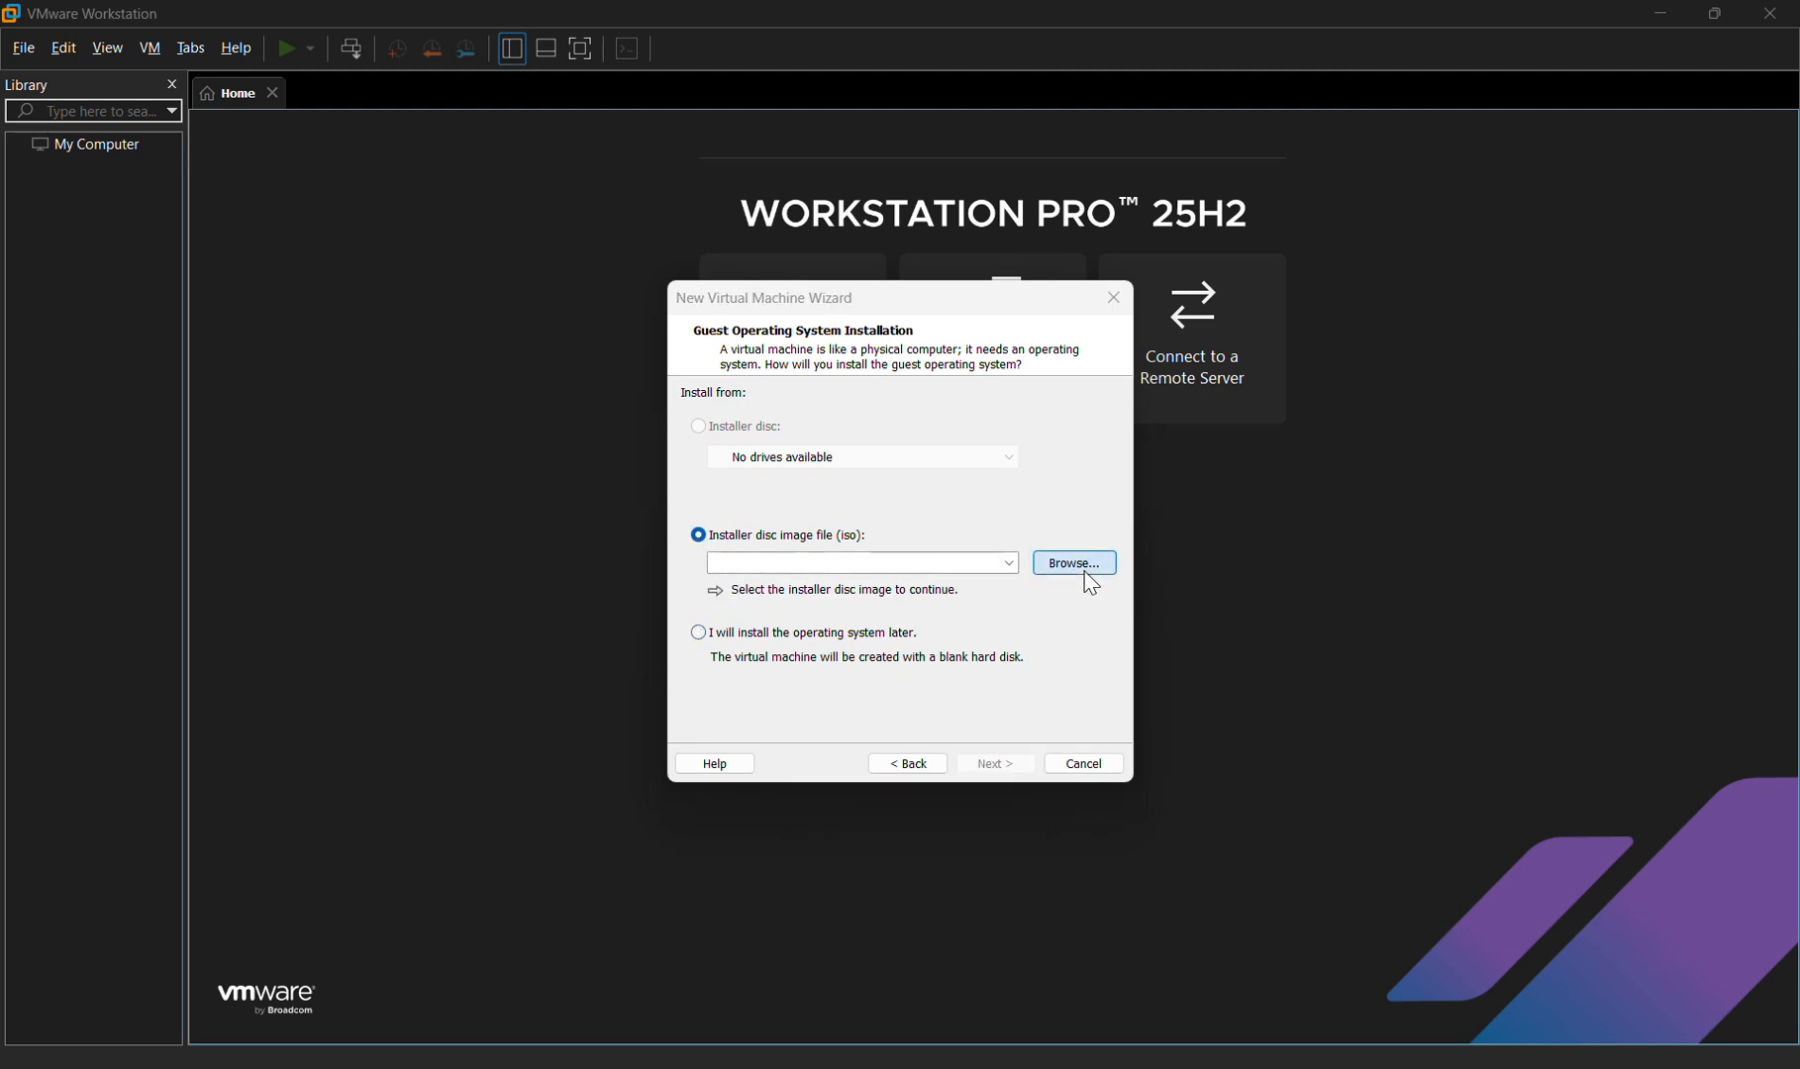
scroll(1079, 574, down, 3)
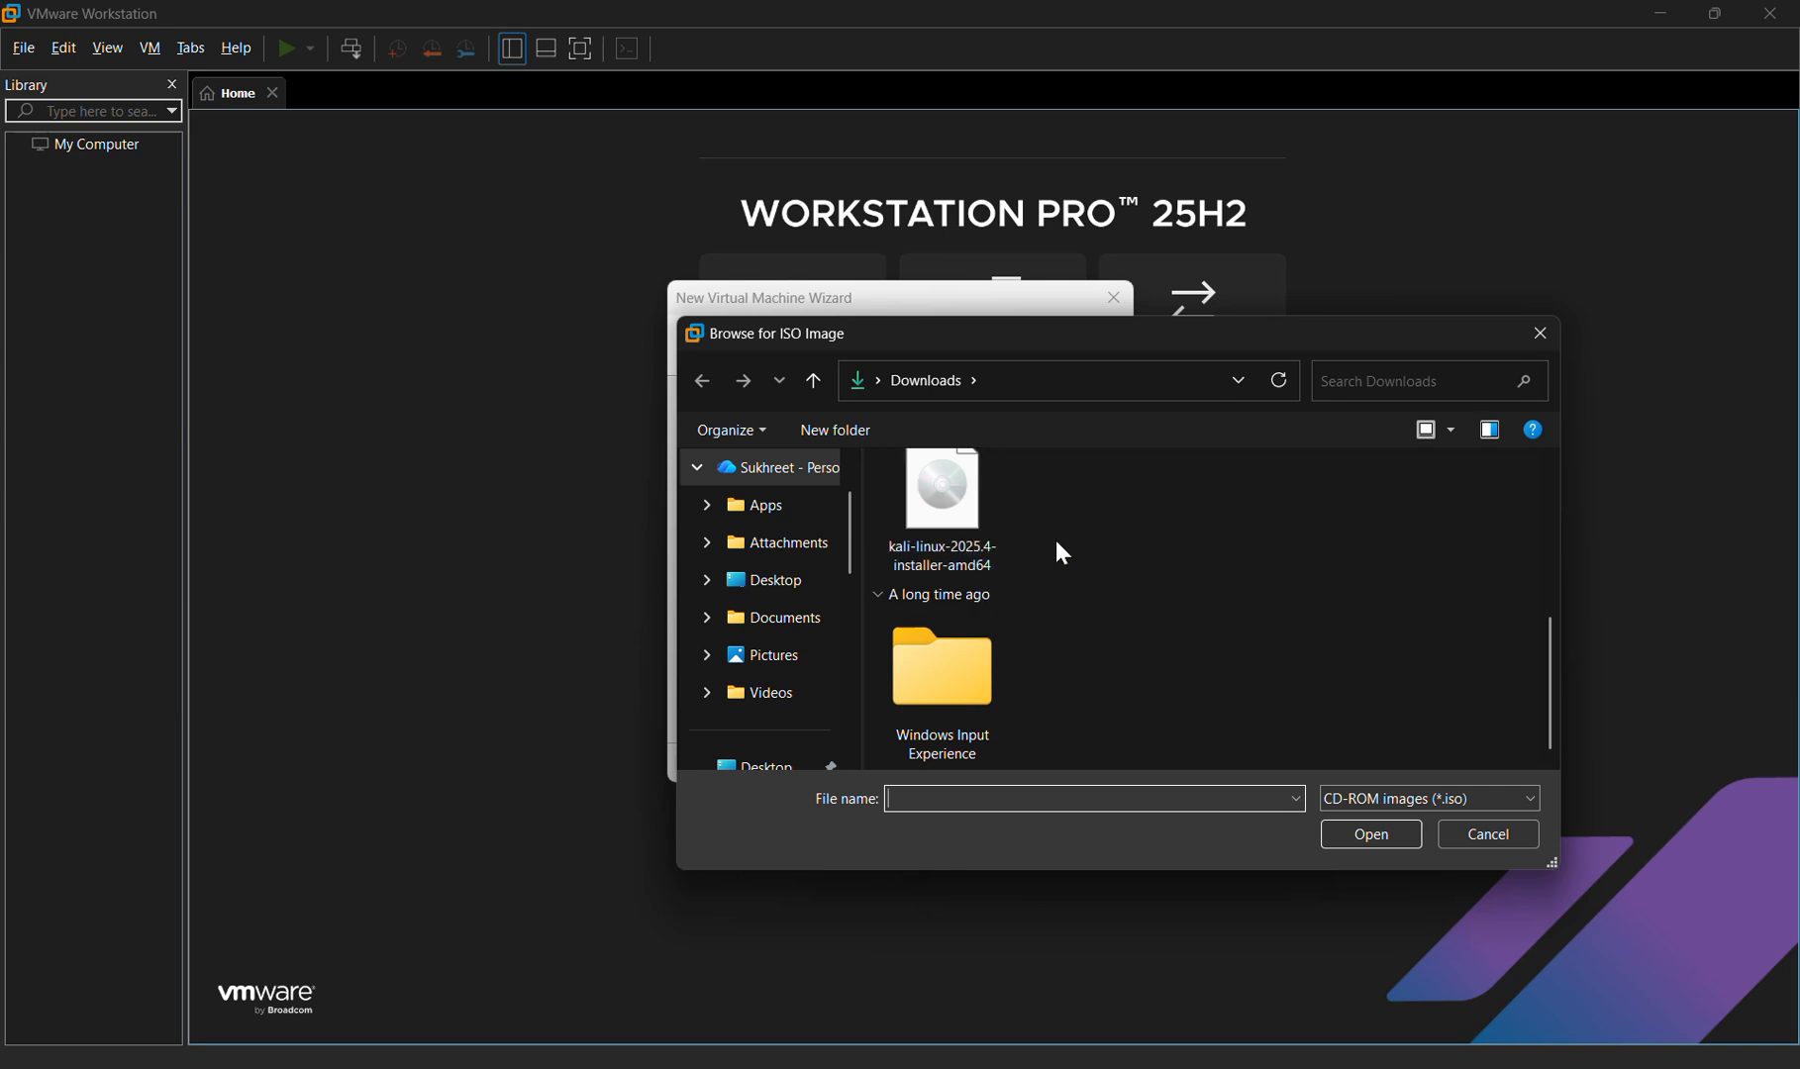
scroll(1056, 551, up, 1)
double_click(934, 552)
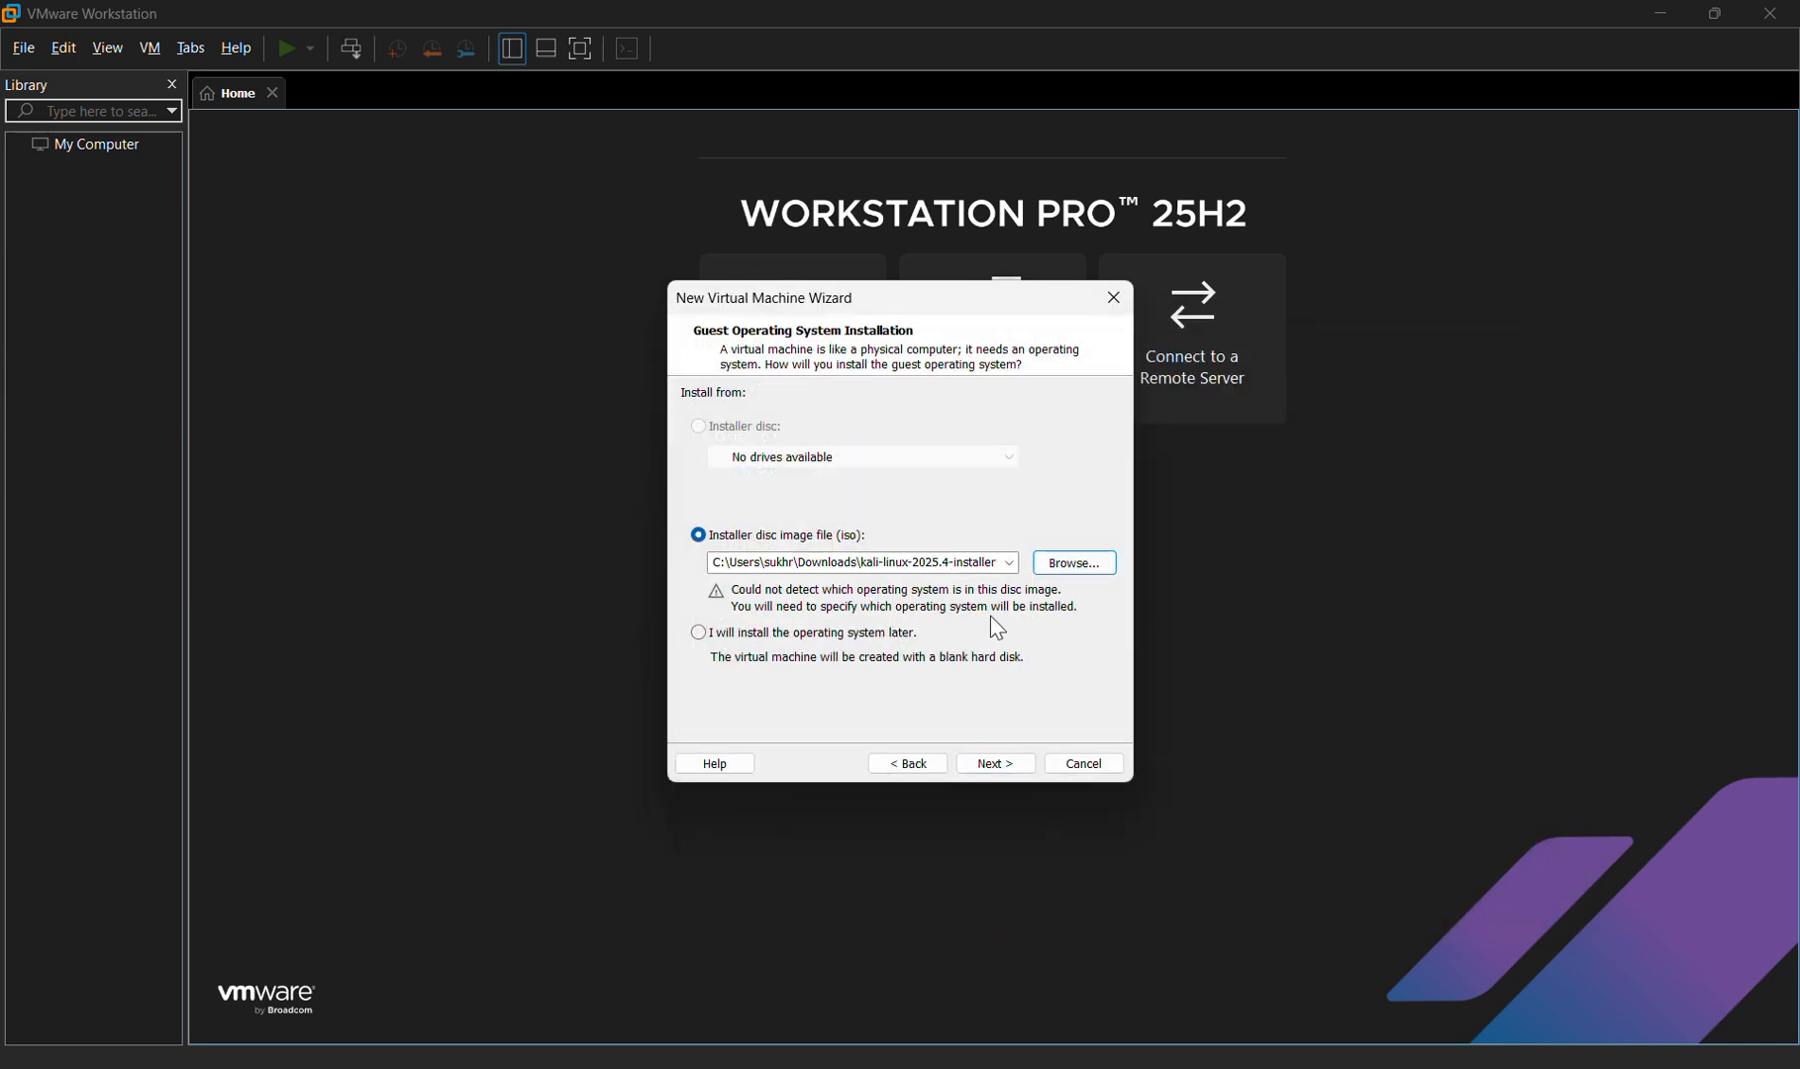
click(990, 765)
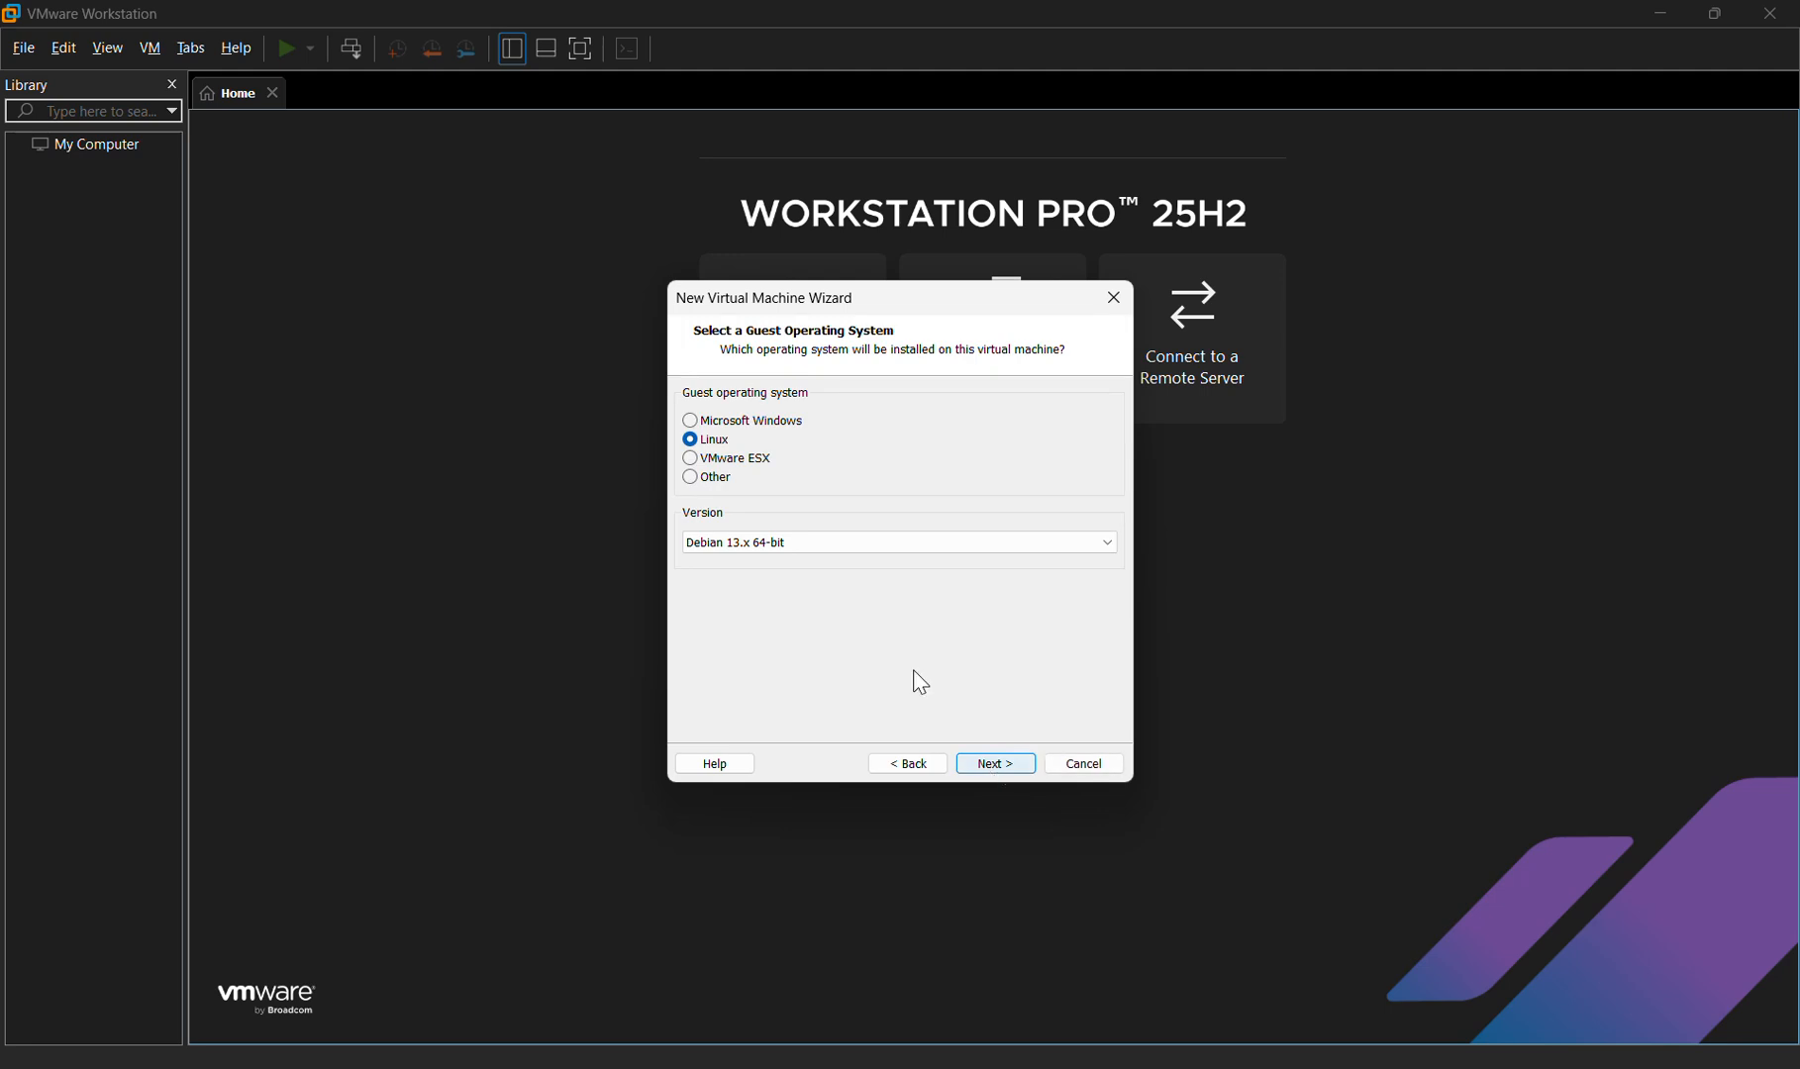
- Use Linux with version Debian 13.x 64-bit as the guest operating system and enter the owner's first name as the virtual machine name
click(779, 544)
click(780, 552)
click(1009, 765)
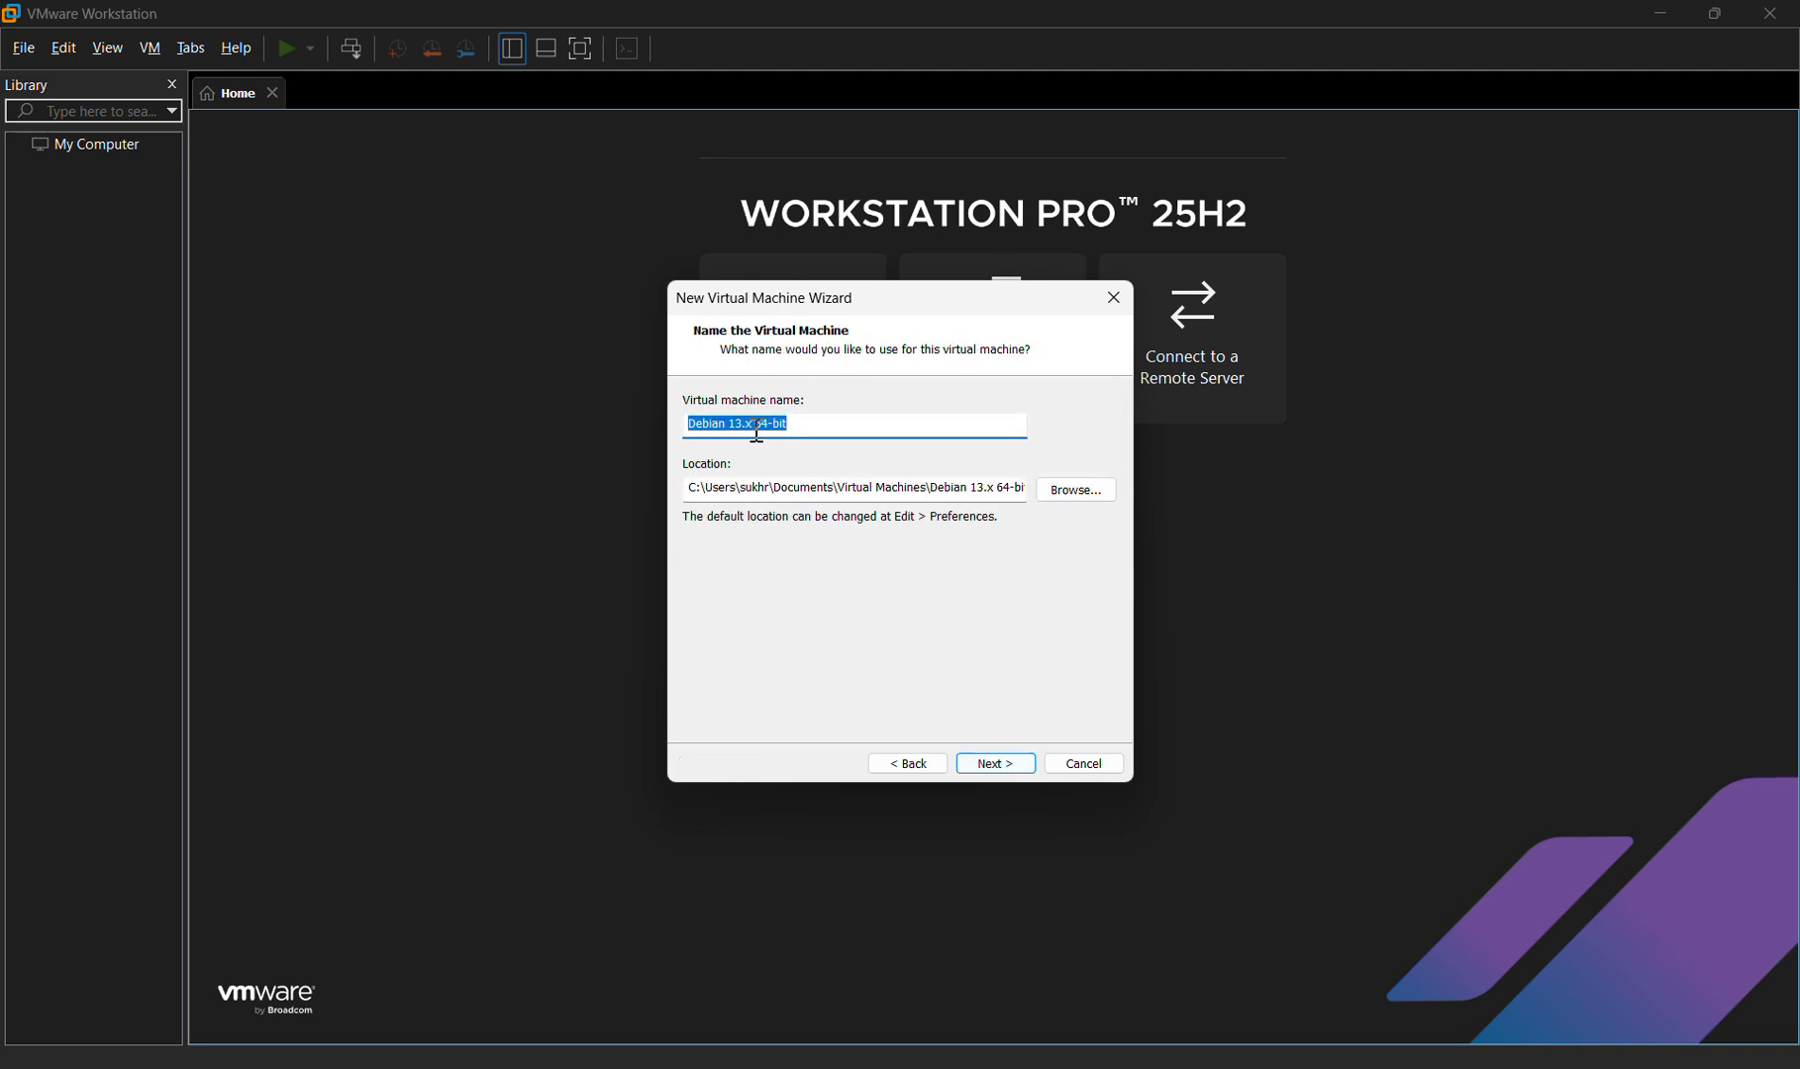
text(Sukhreet'sK)
key(BackSpace)
click(996, 765)
- Set the maximum disk size to 50 GB, split into multiple files, and finish creating the virtual machine
text(50)
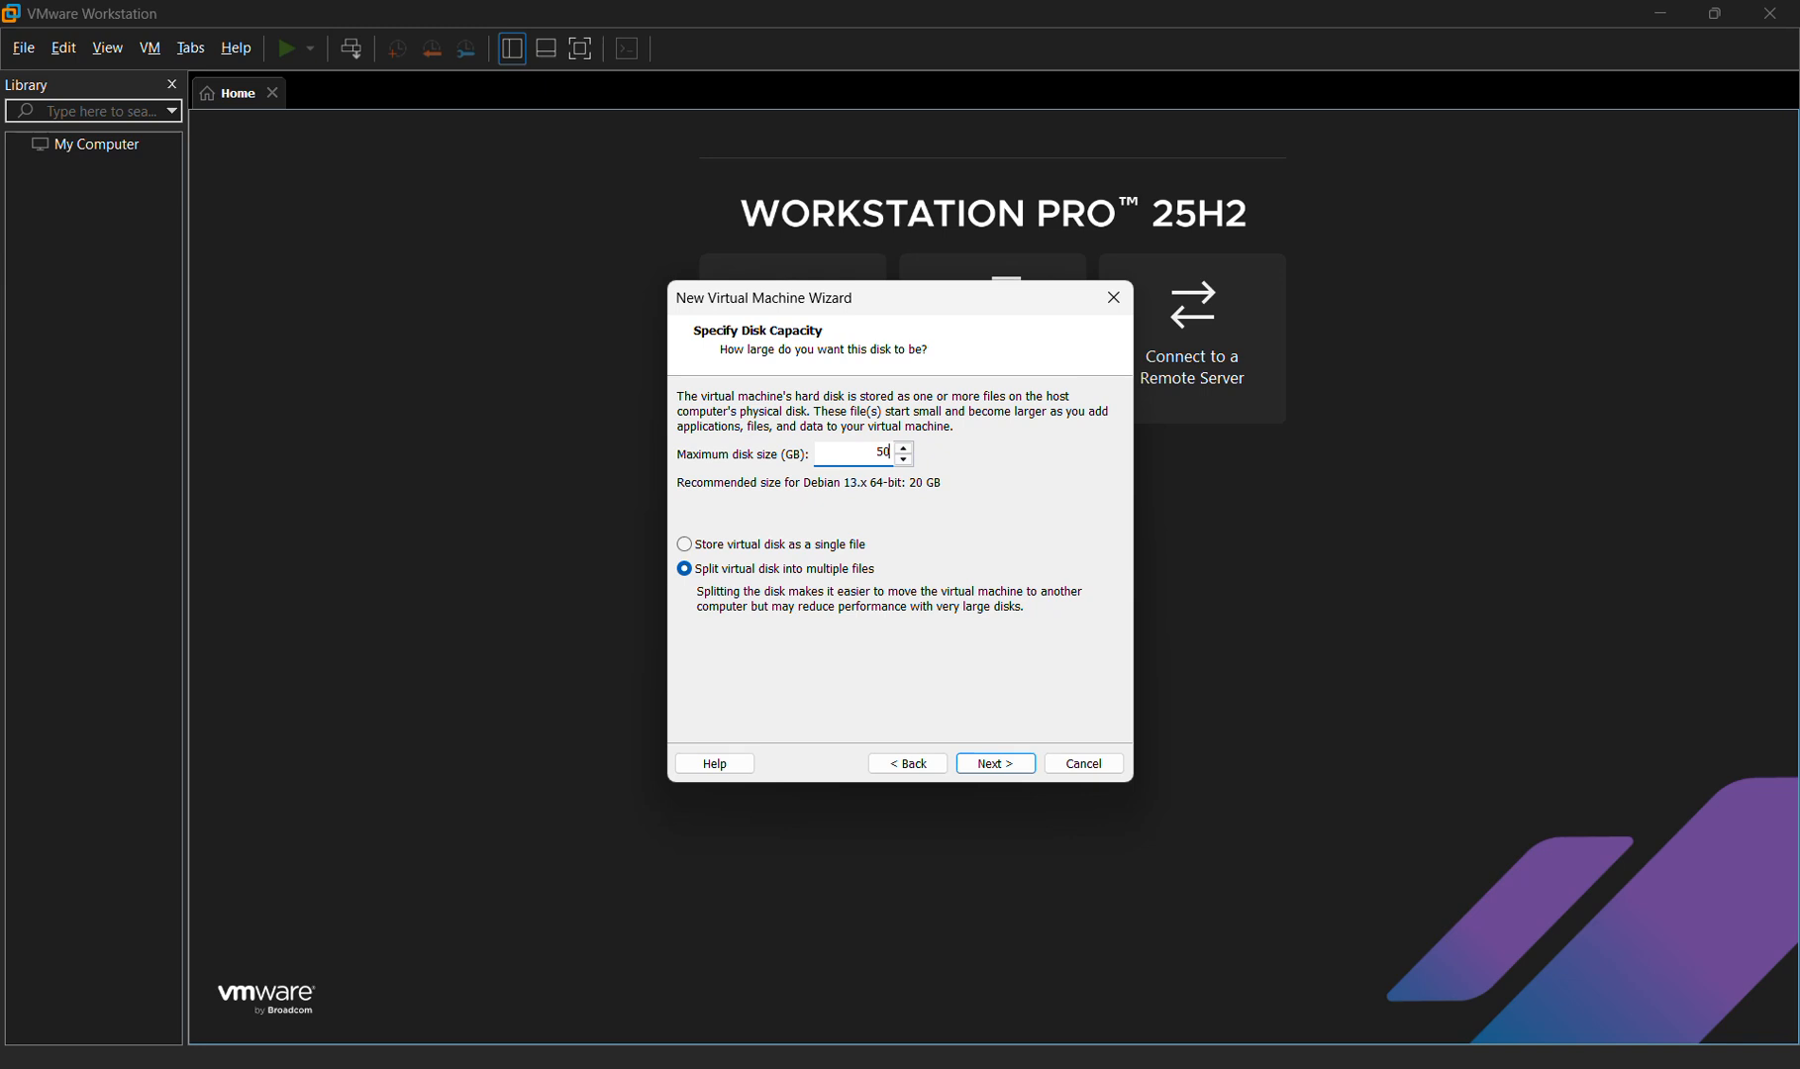
click(1000, 763)
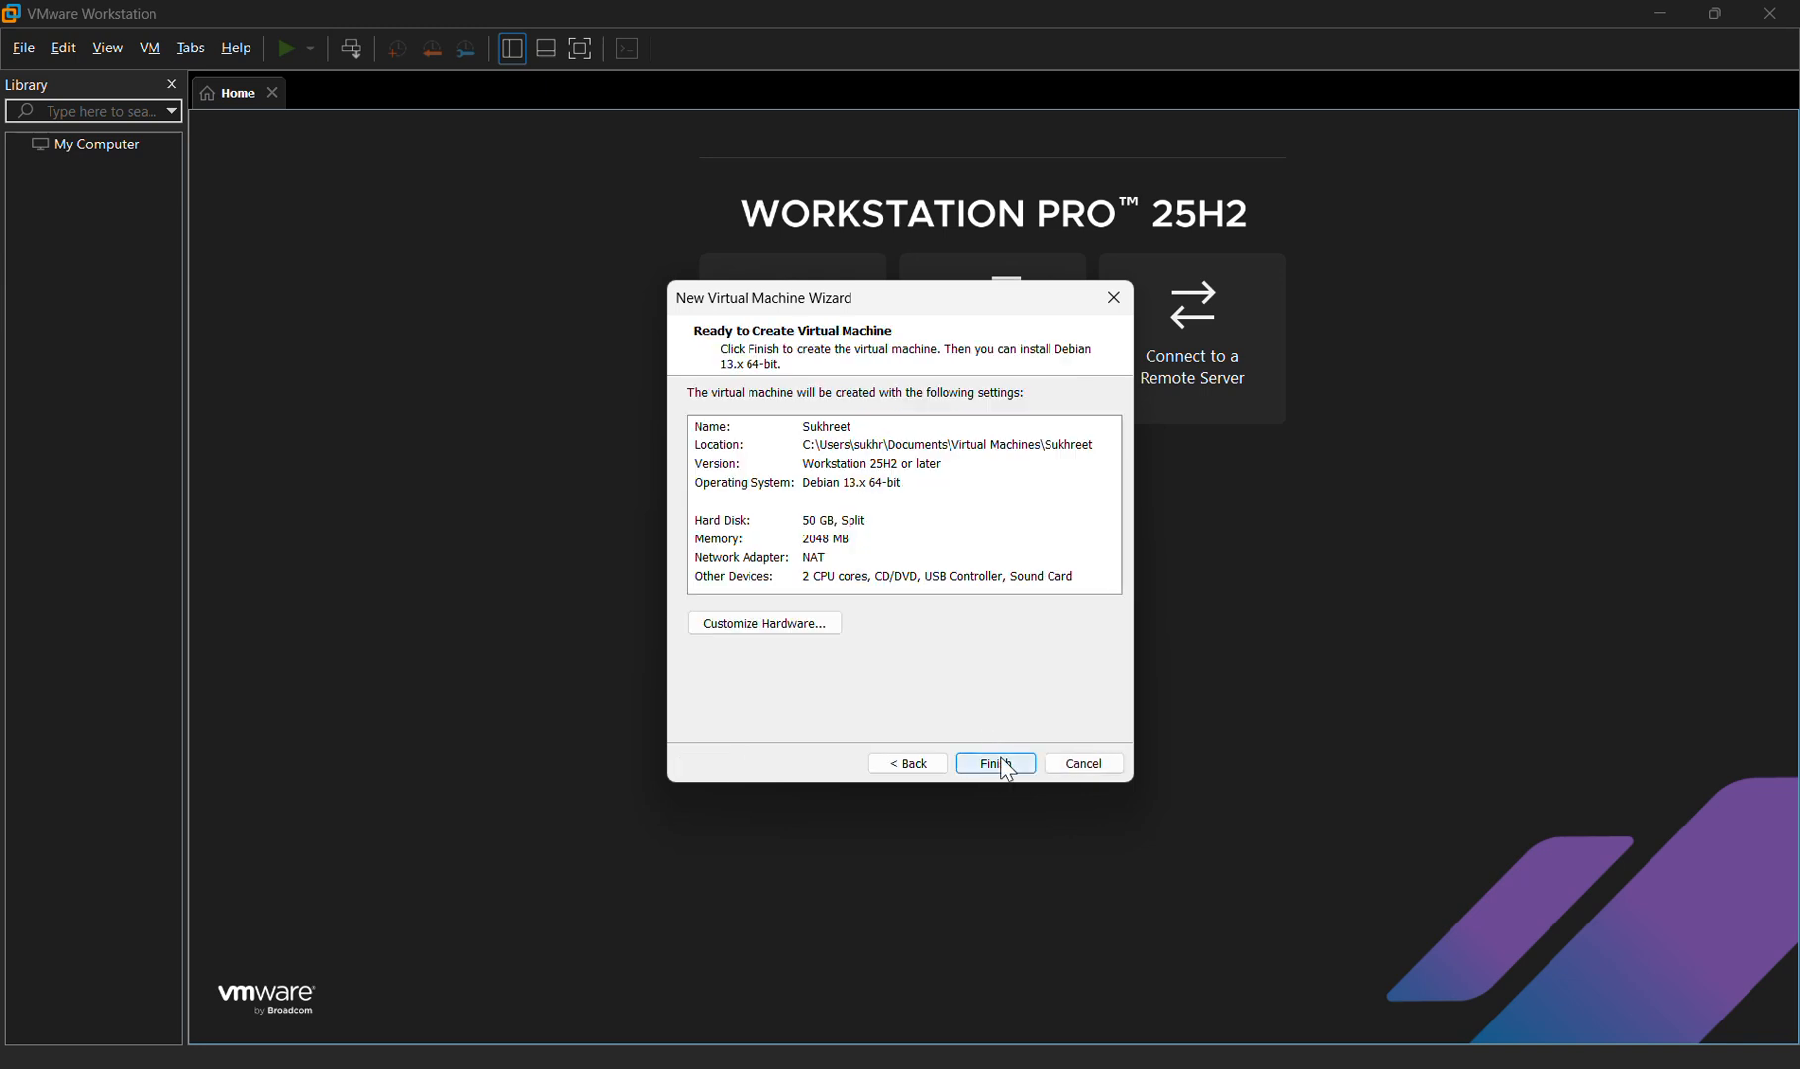
click(1000, 764)
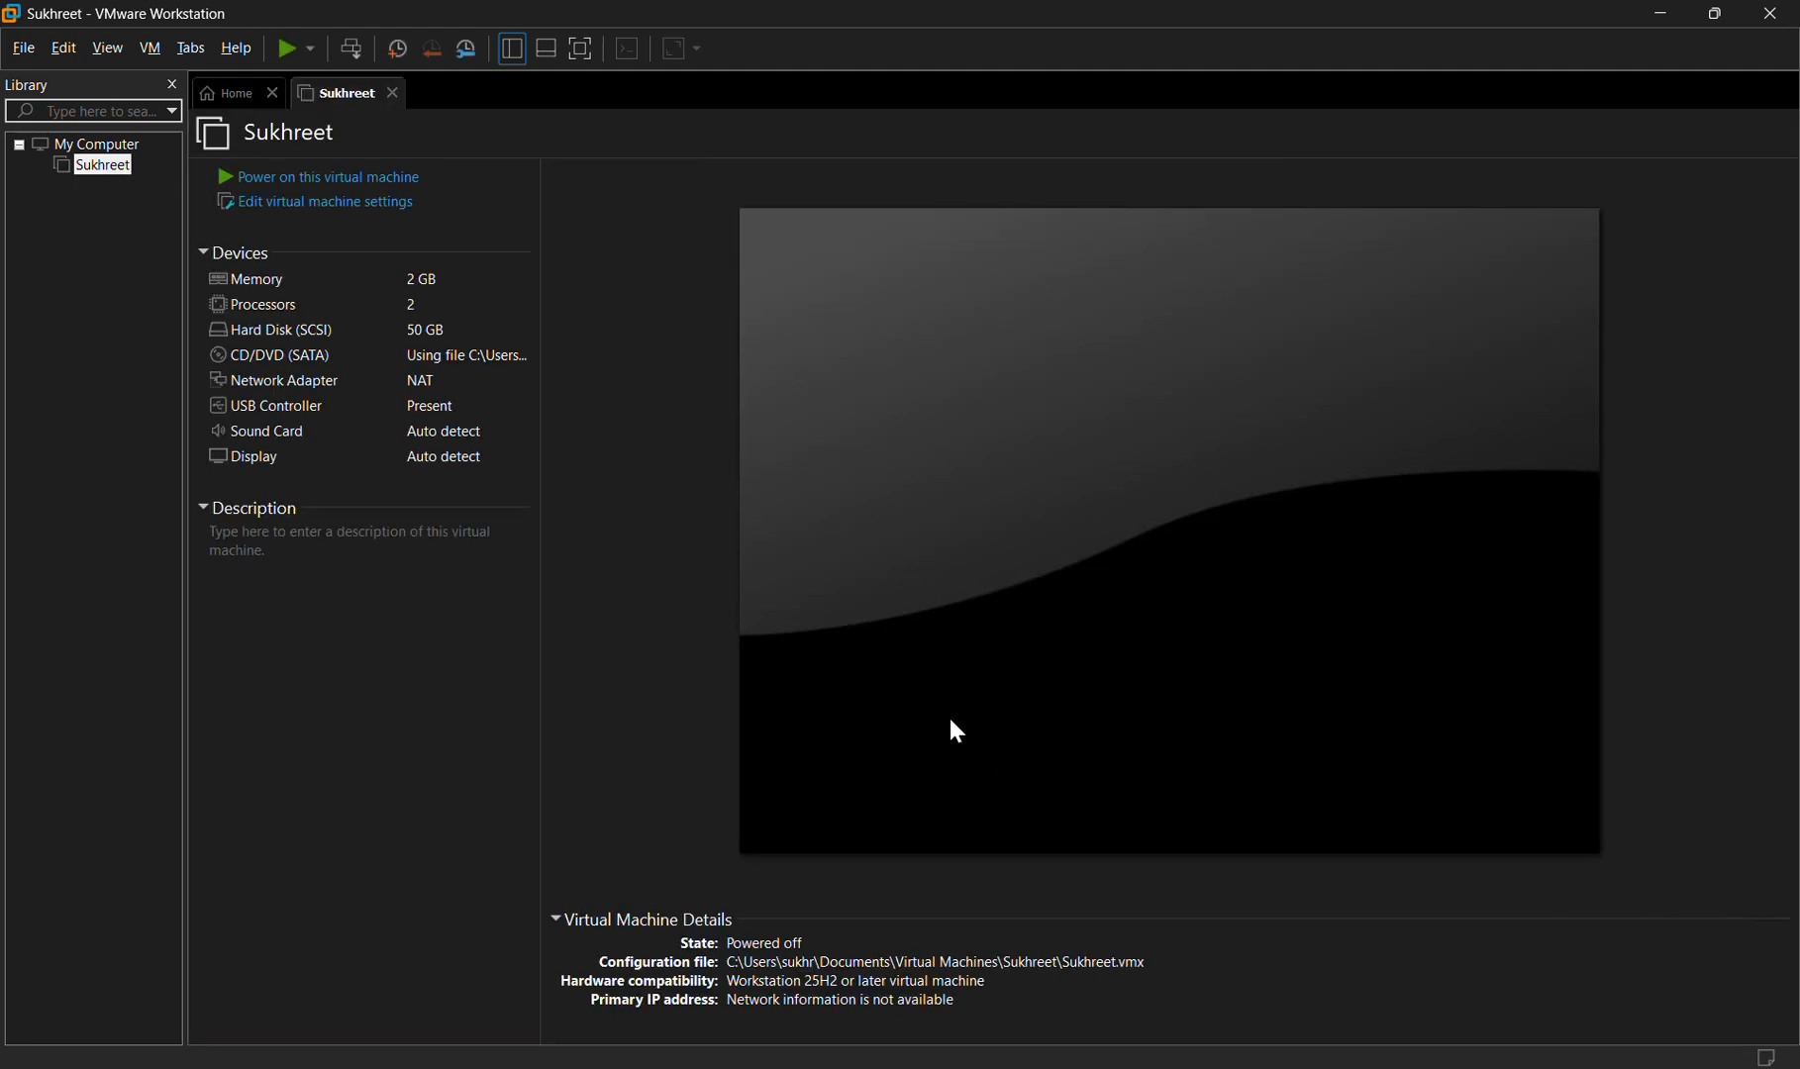
- Power on the new virtual machine and dismiss the side channel, removable devices and installation hints
click(153, 43)
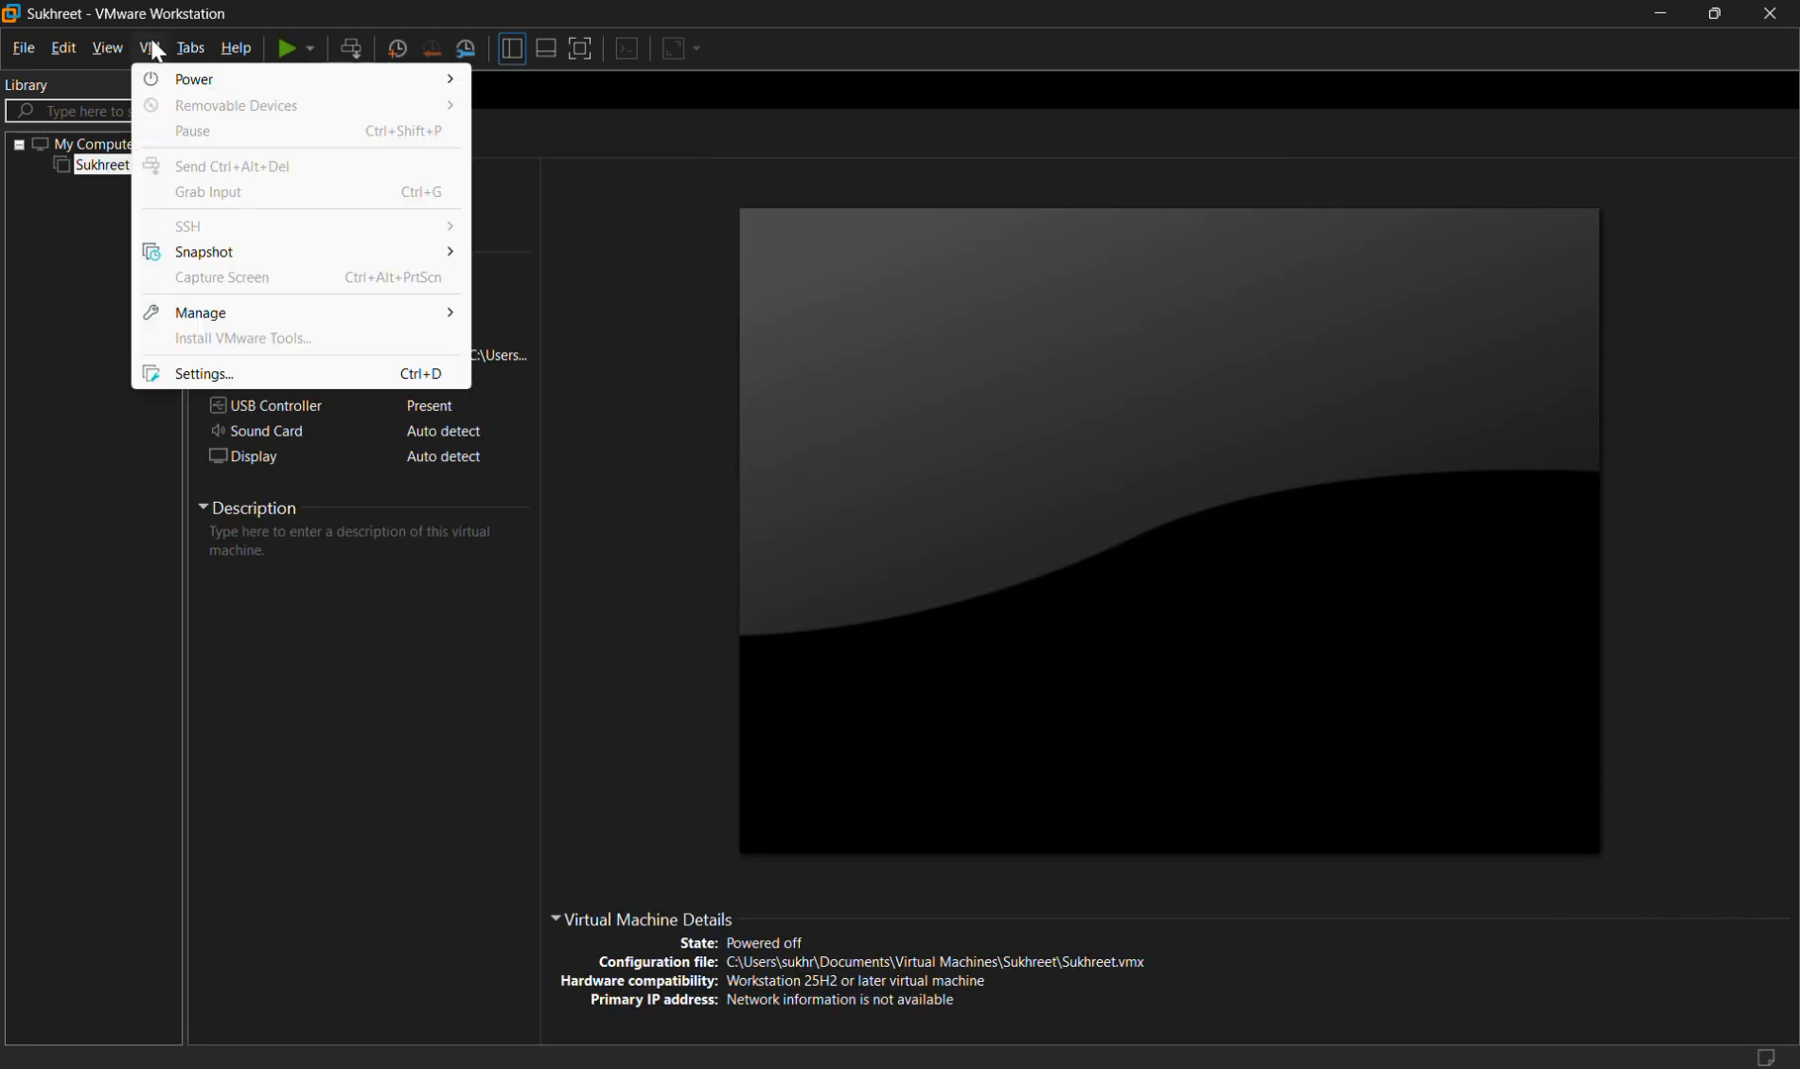
click(83, 361)
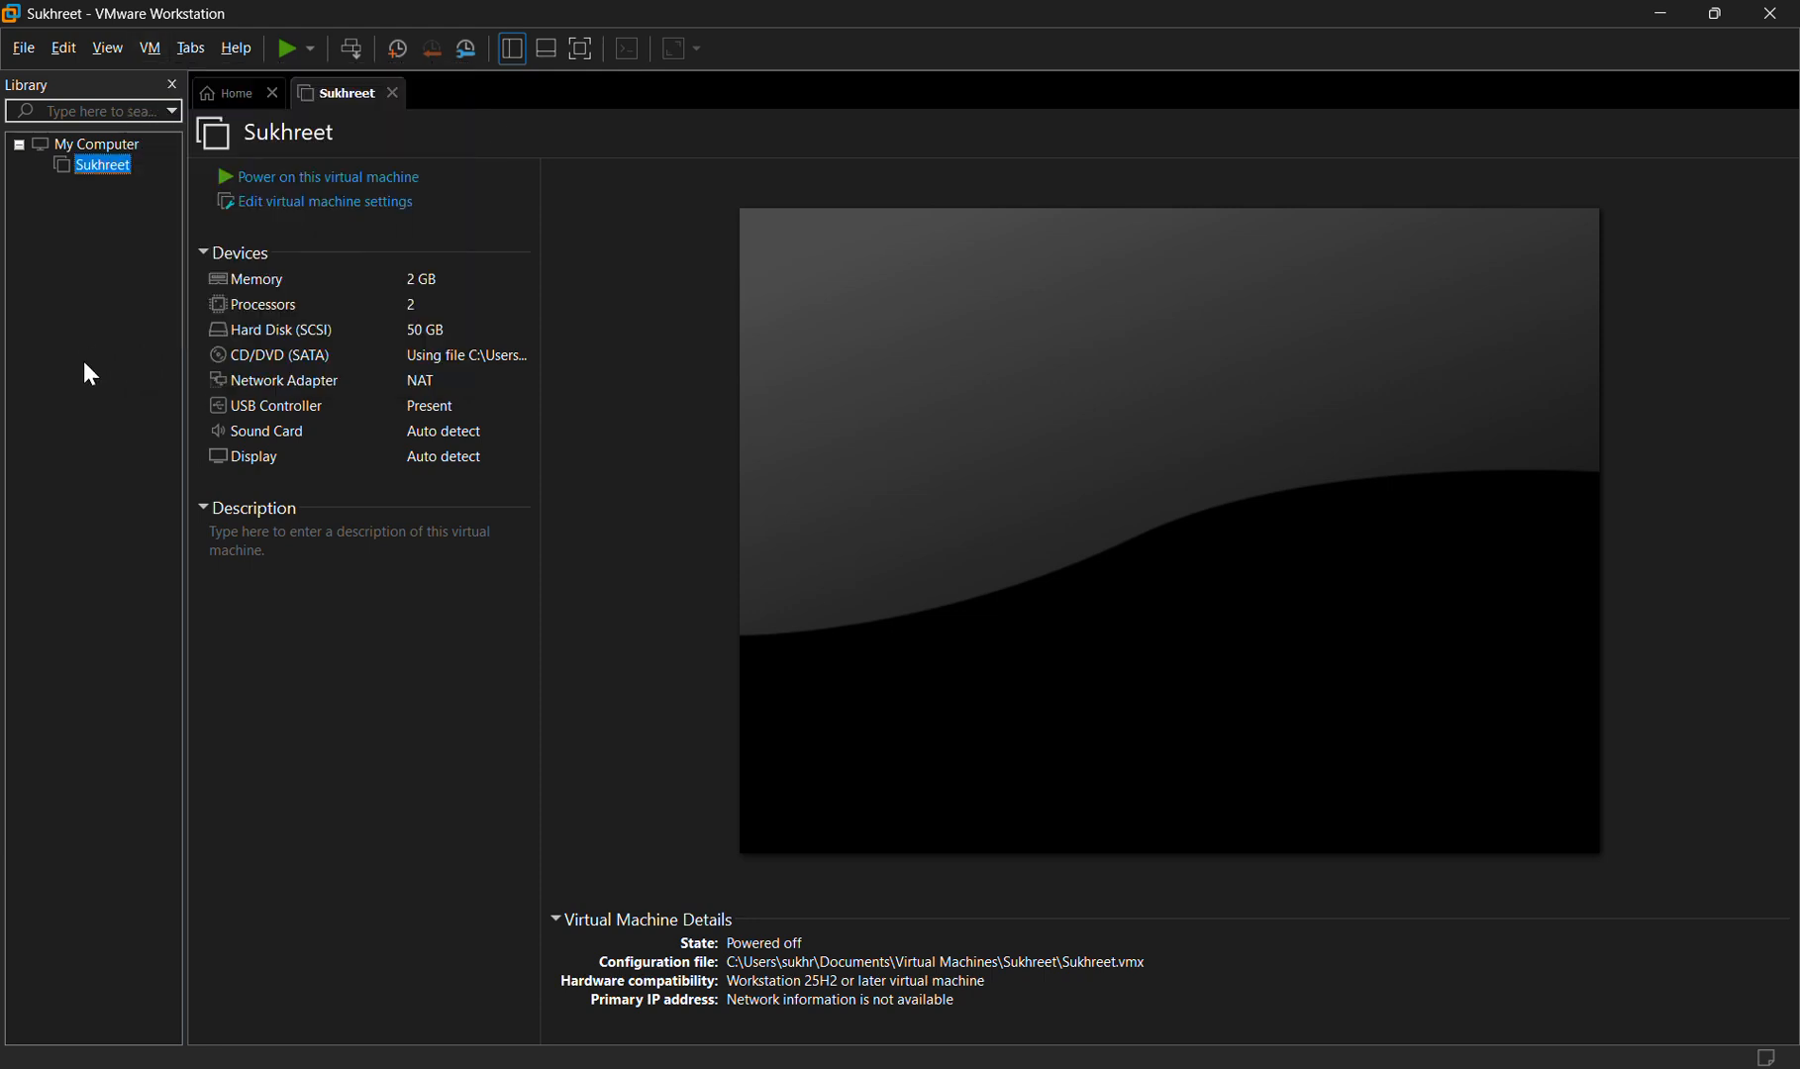
click(340, 175)
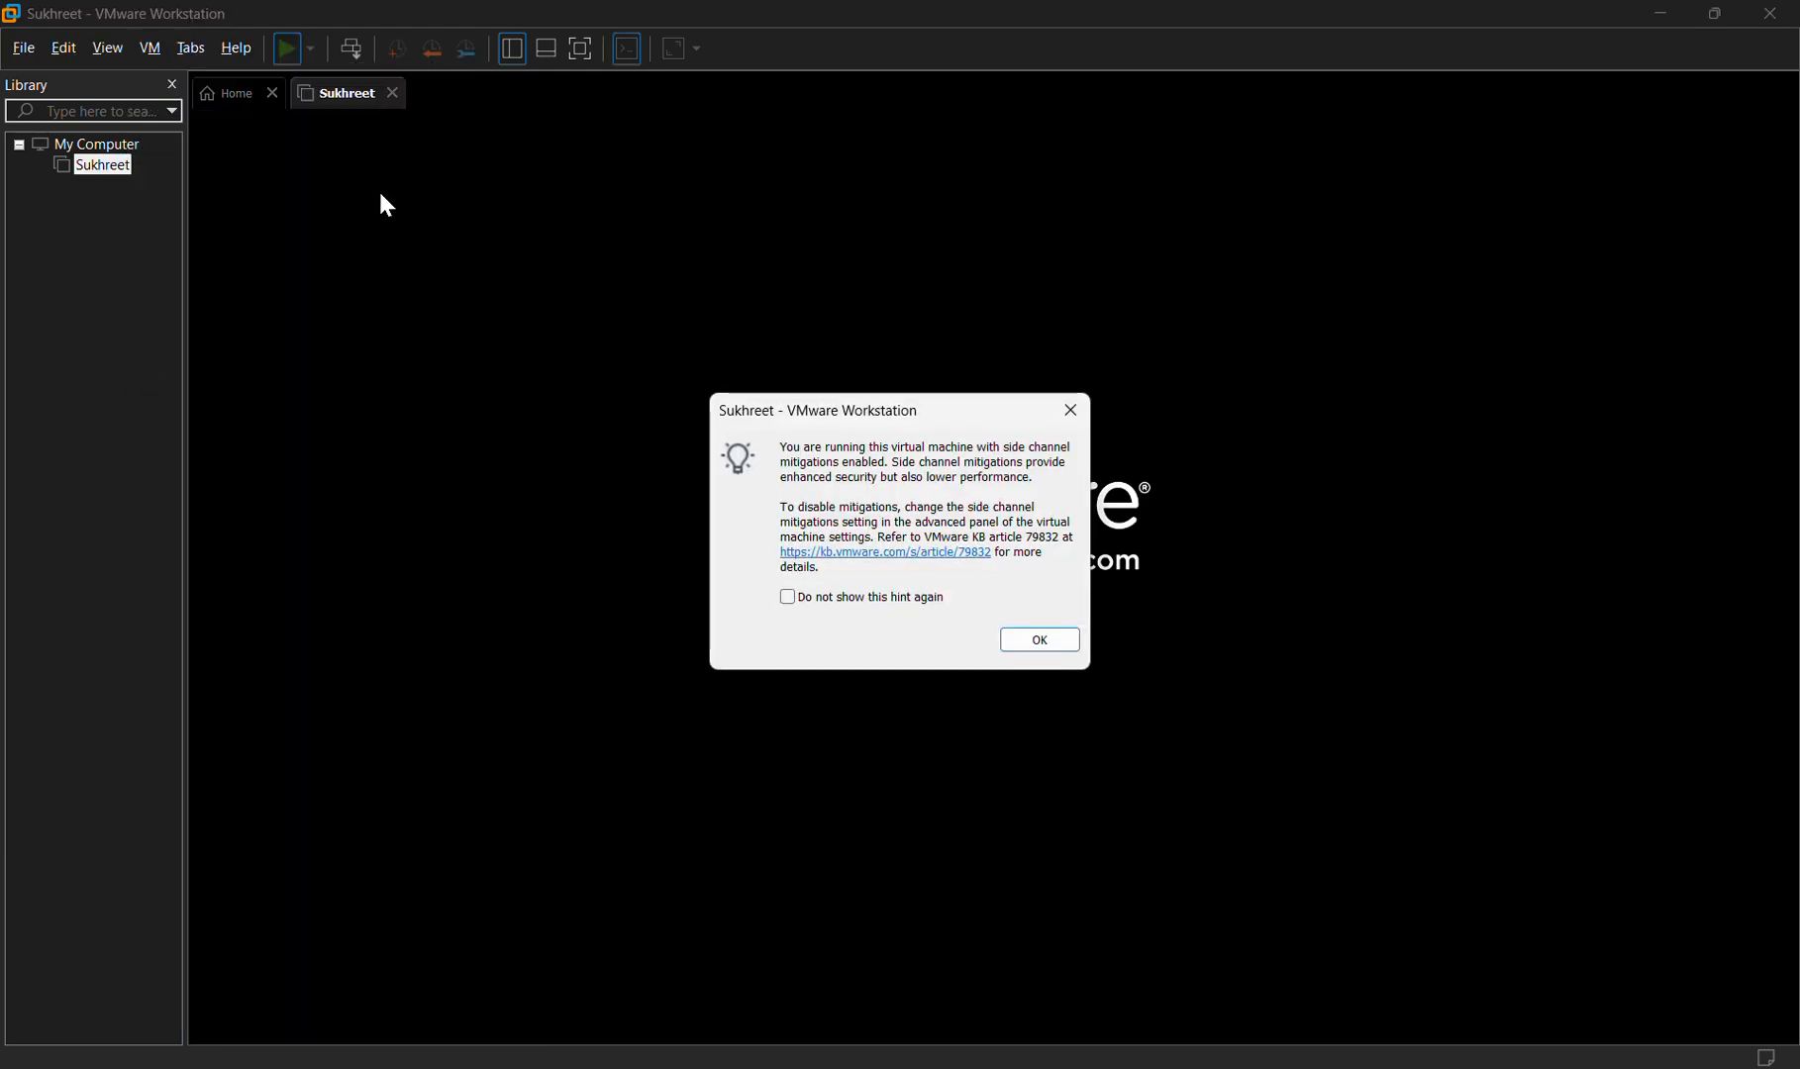
click(1070, 646)
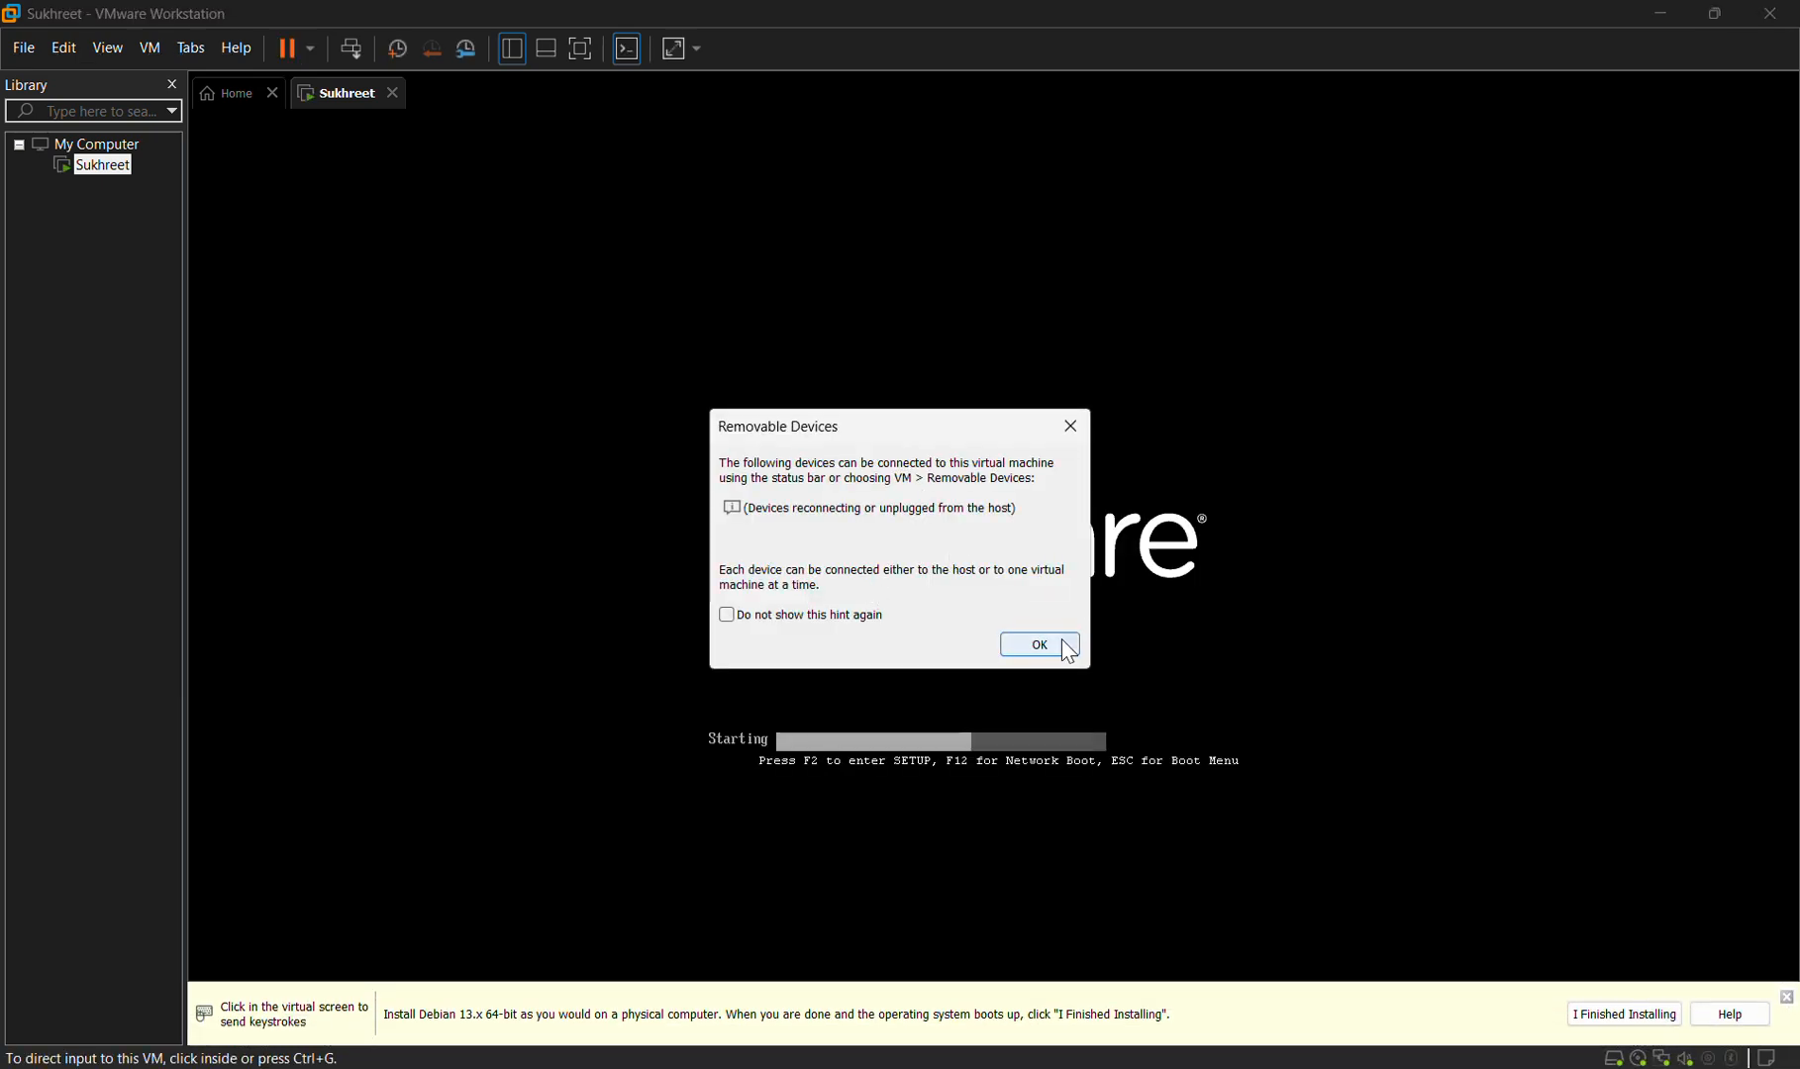
click(1067, 648)
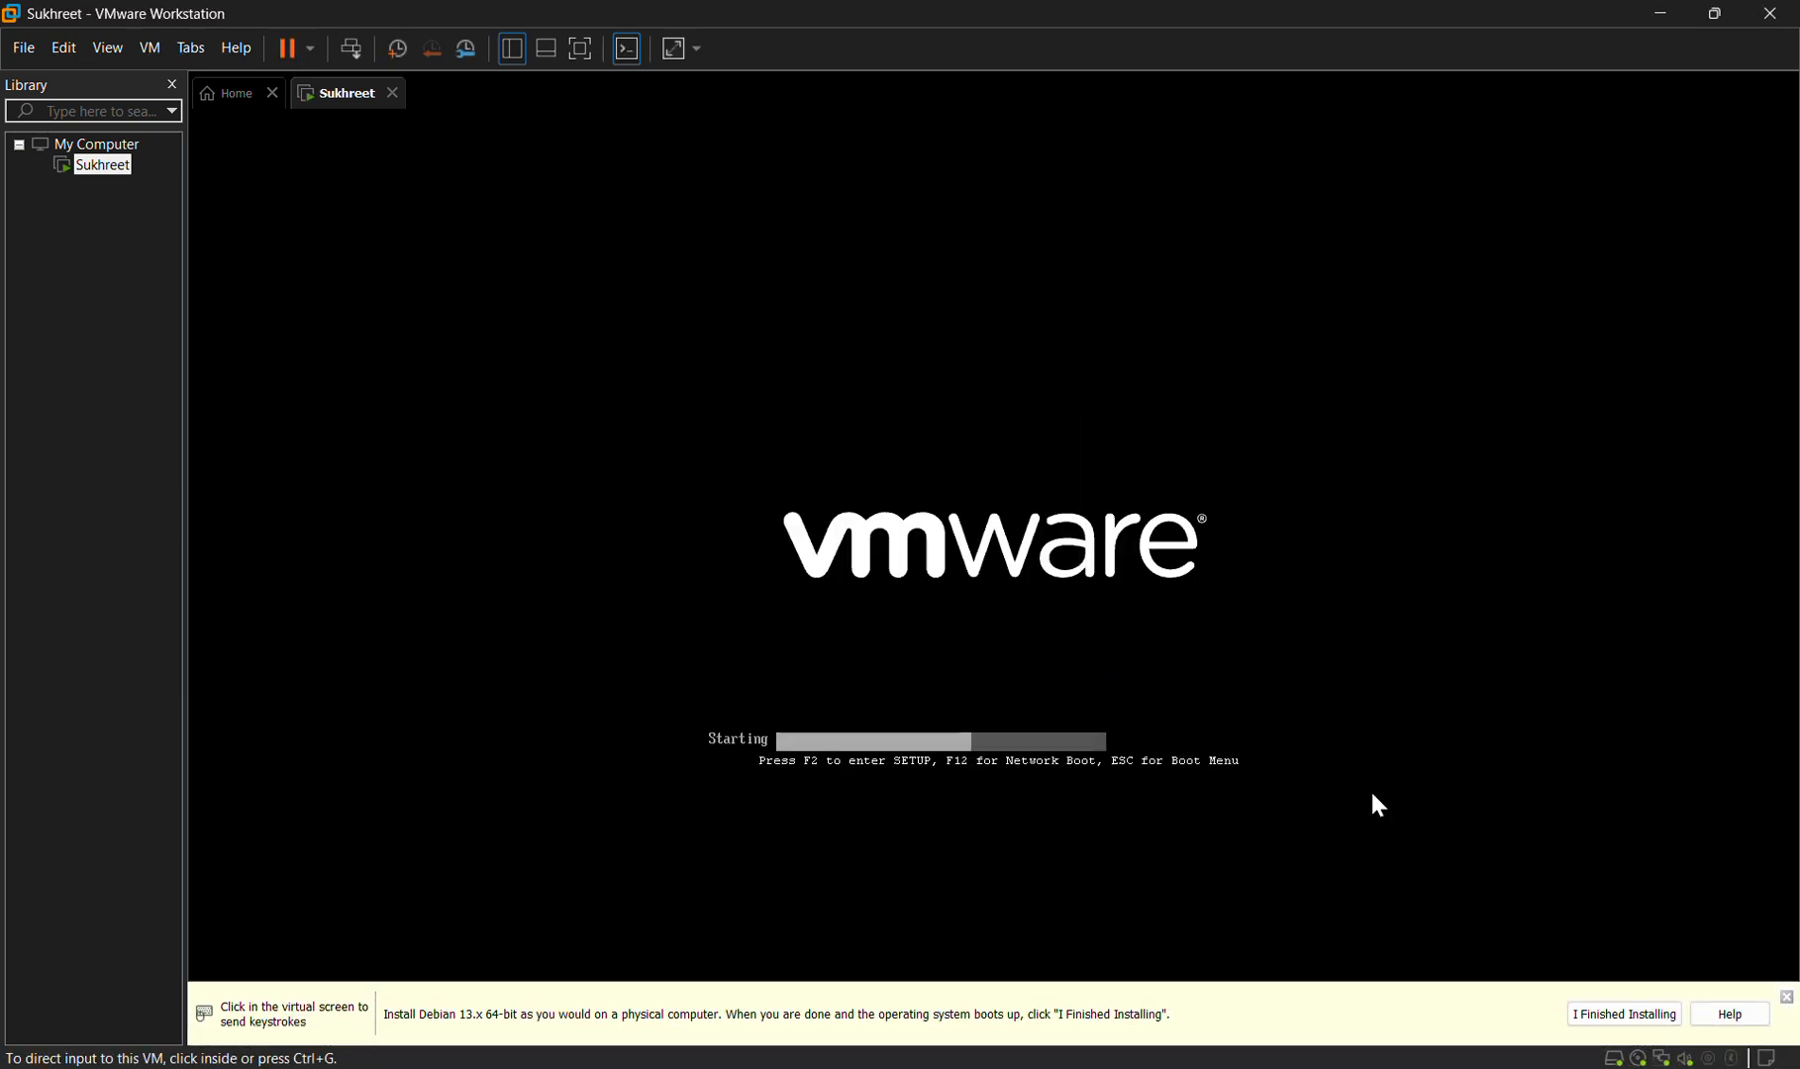
click(1787, 1000)
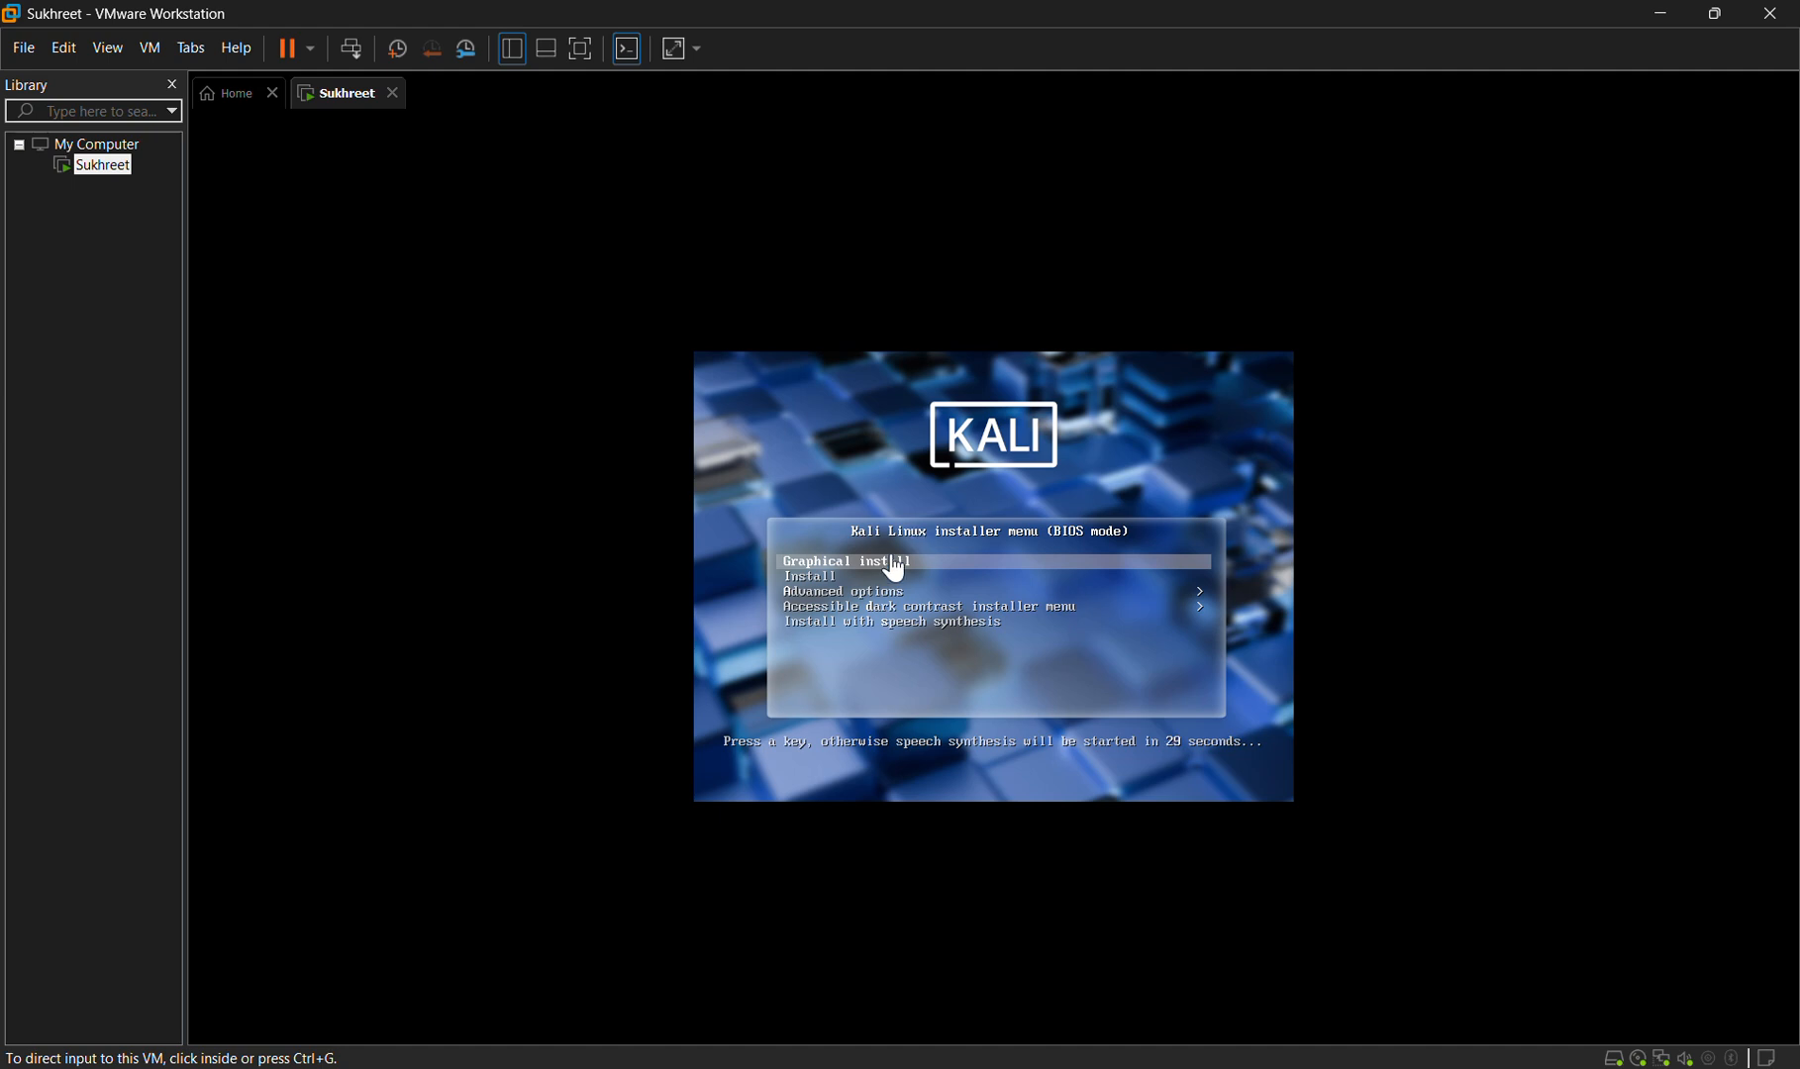
- Start the Kali Linux graphical install with English as the language and United States as the location
click(895, 569)
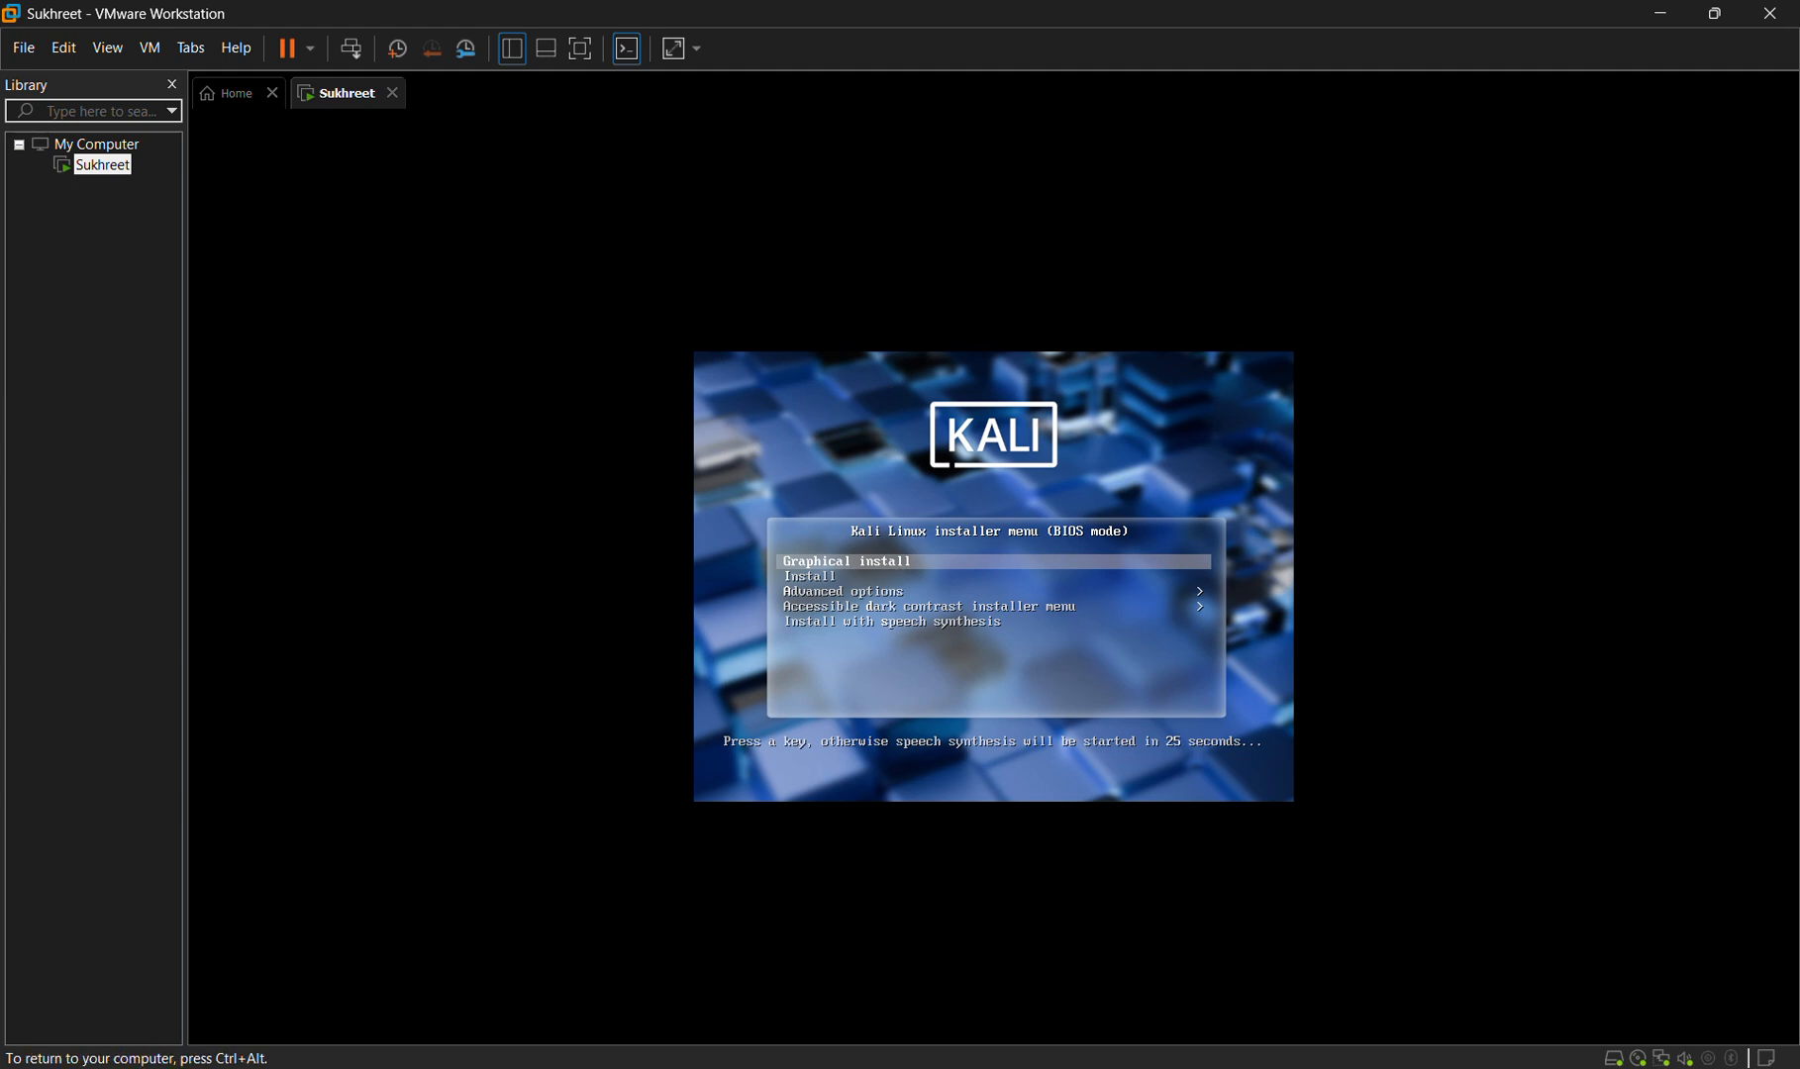
key(Up)
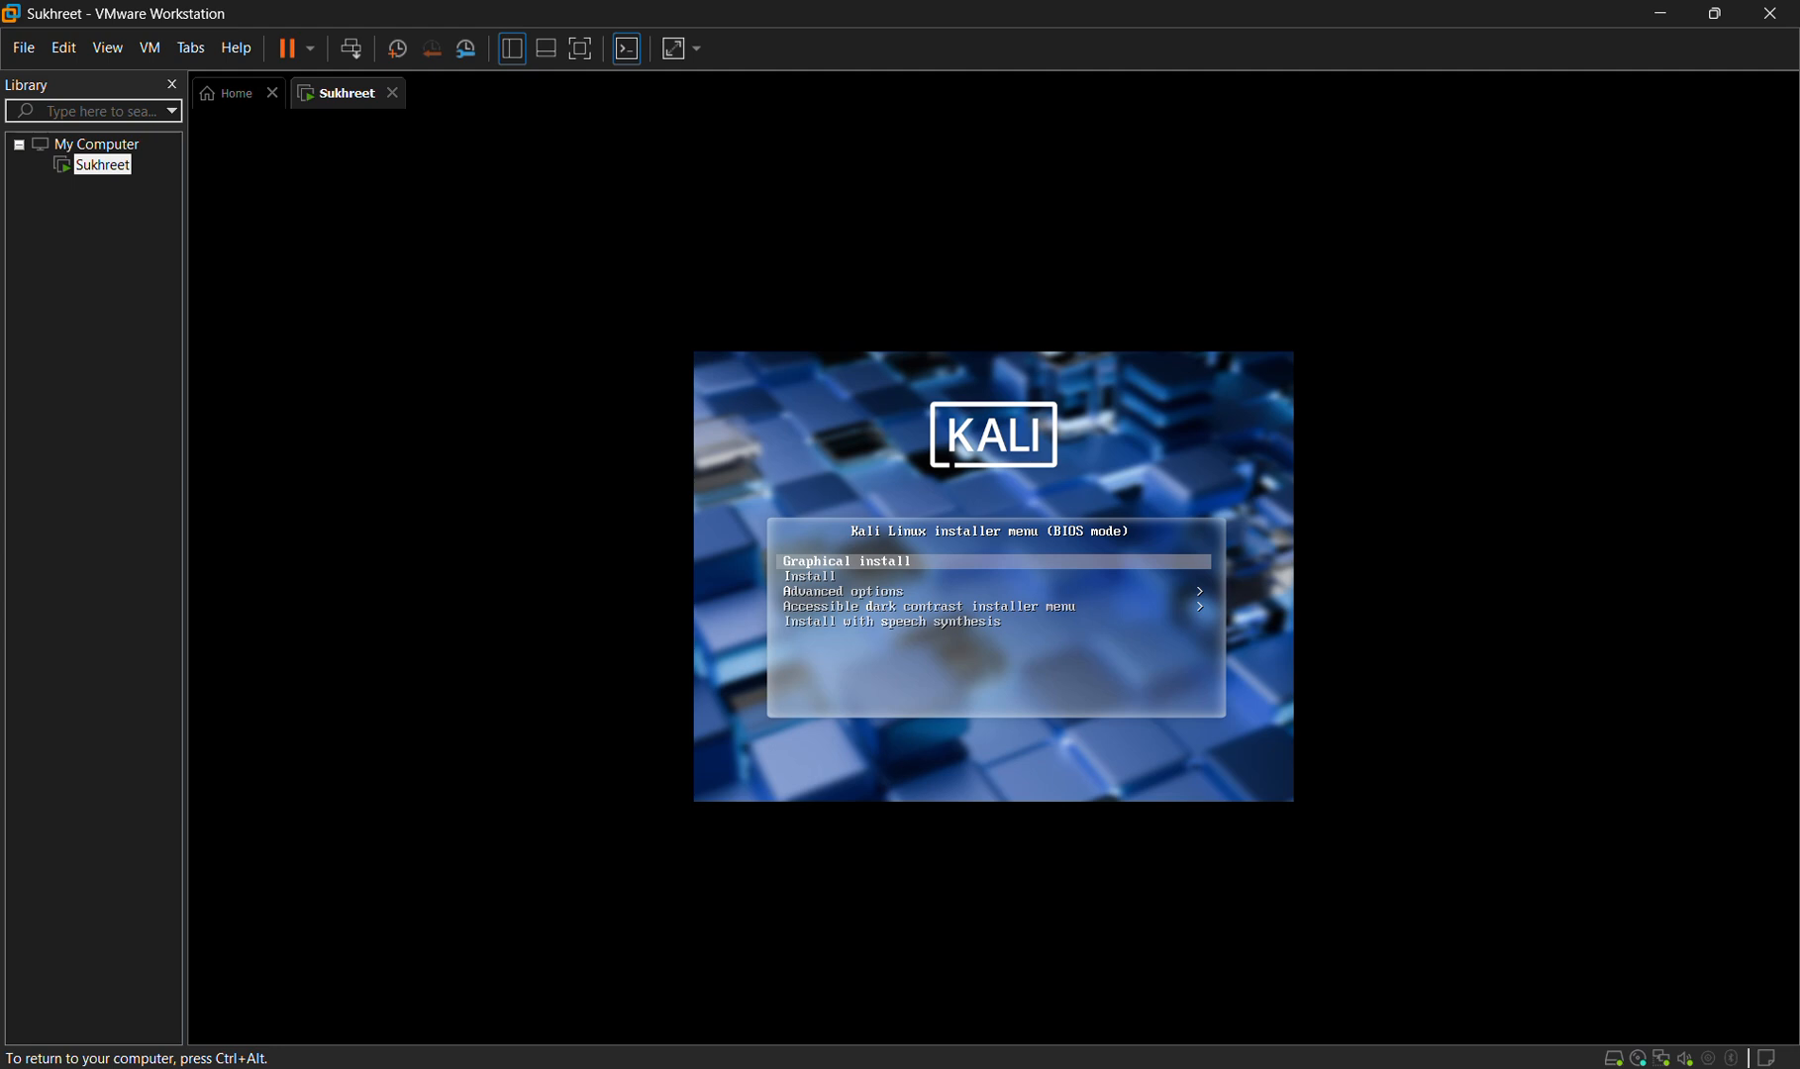
key(Return)
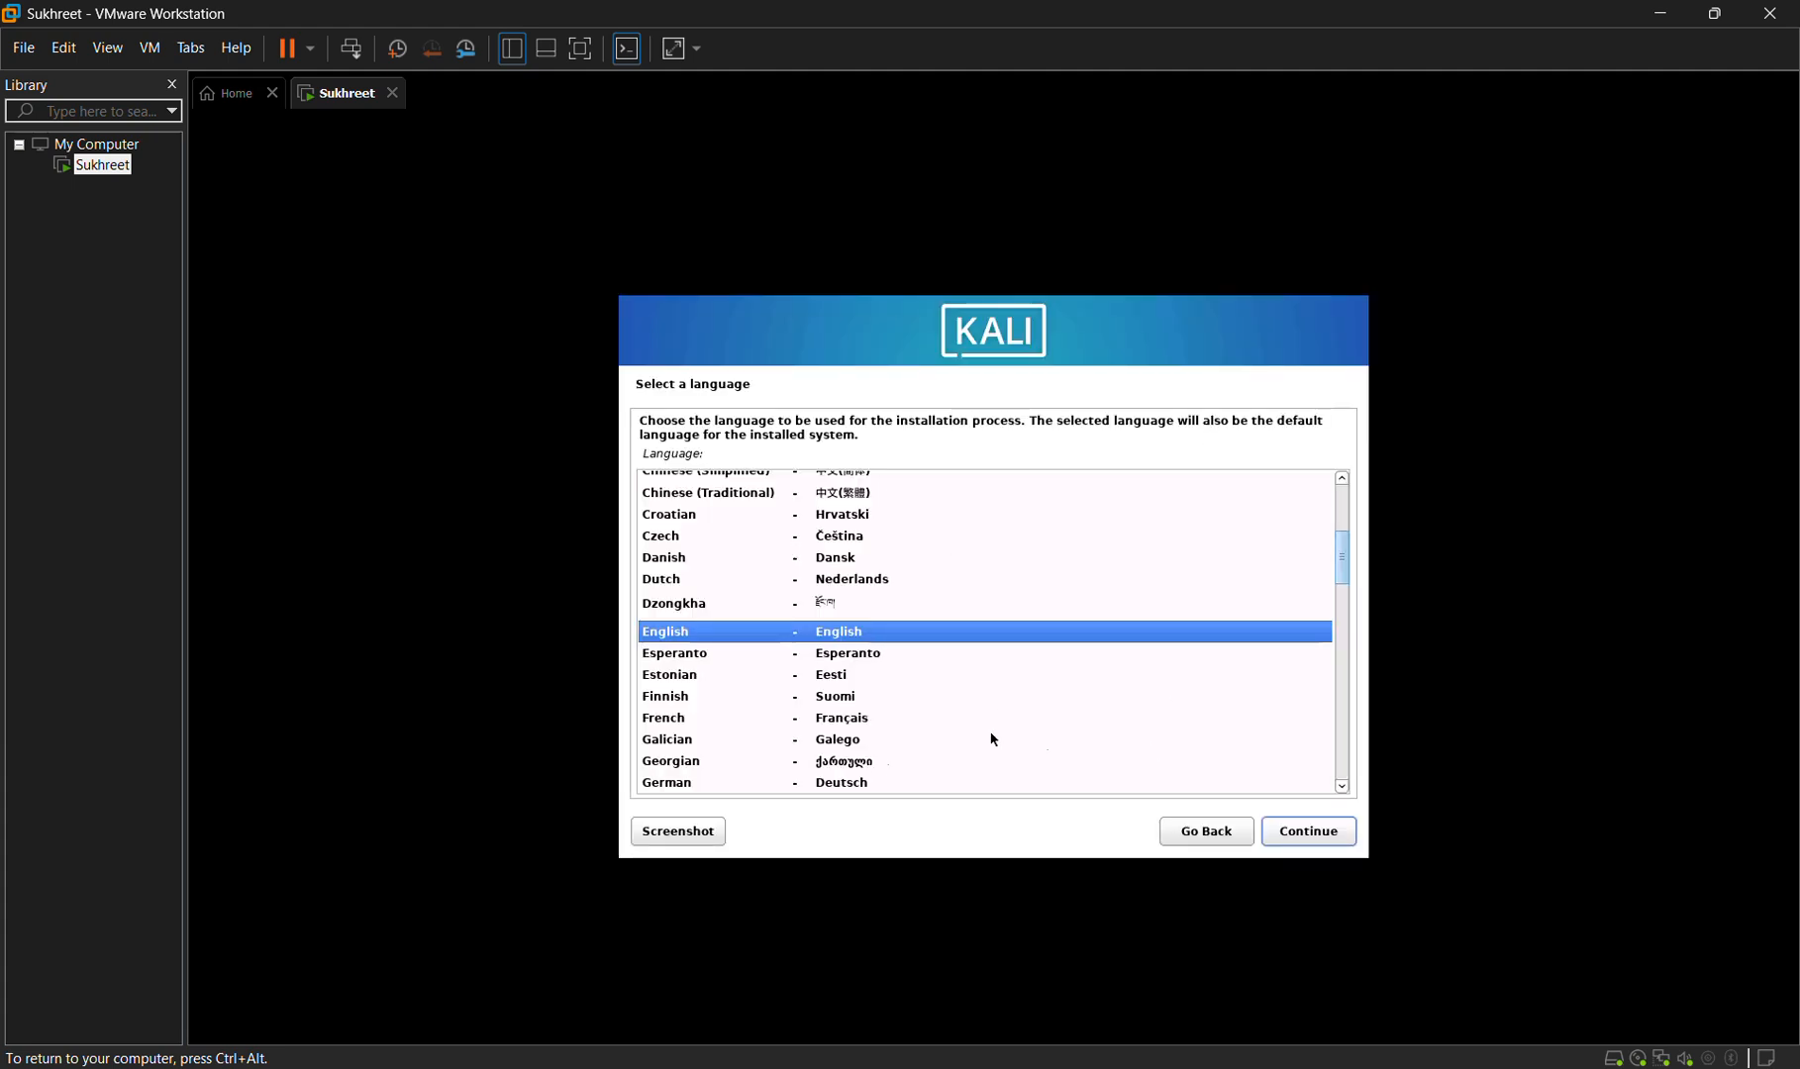
click(1333, 837)
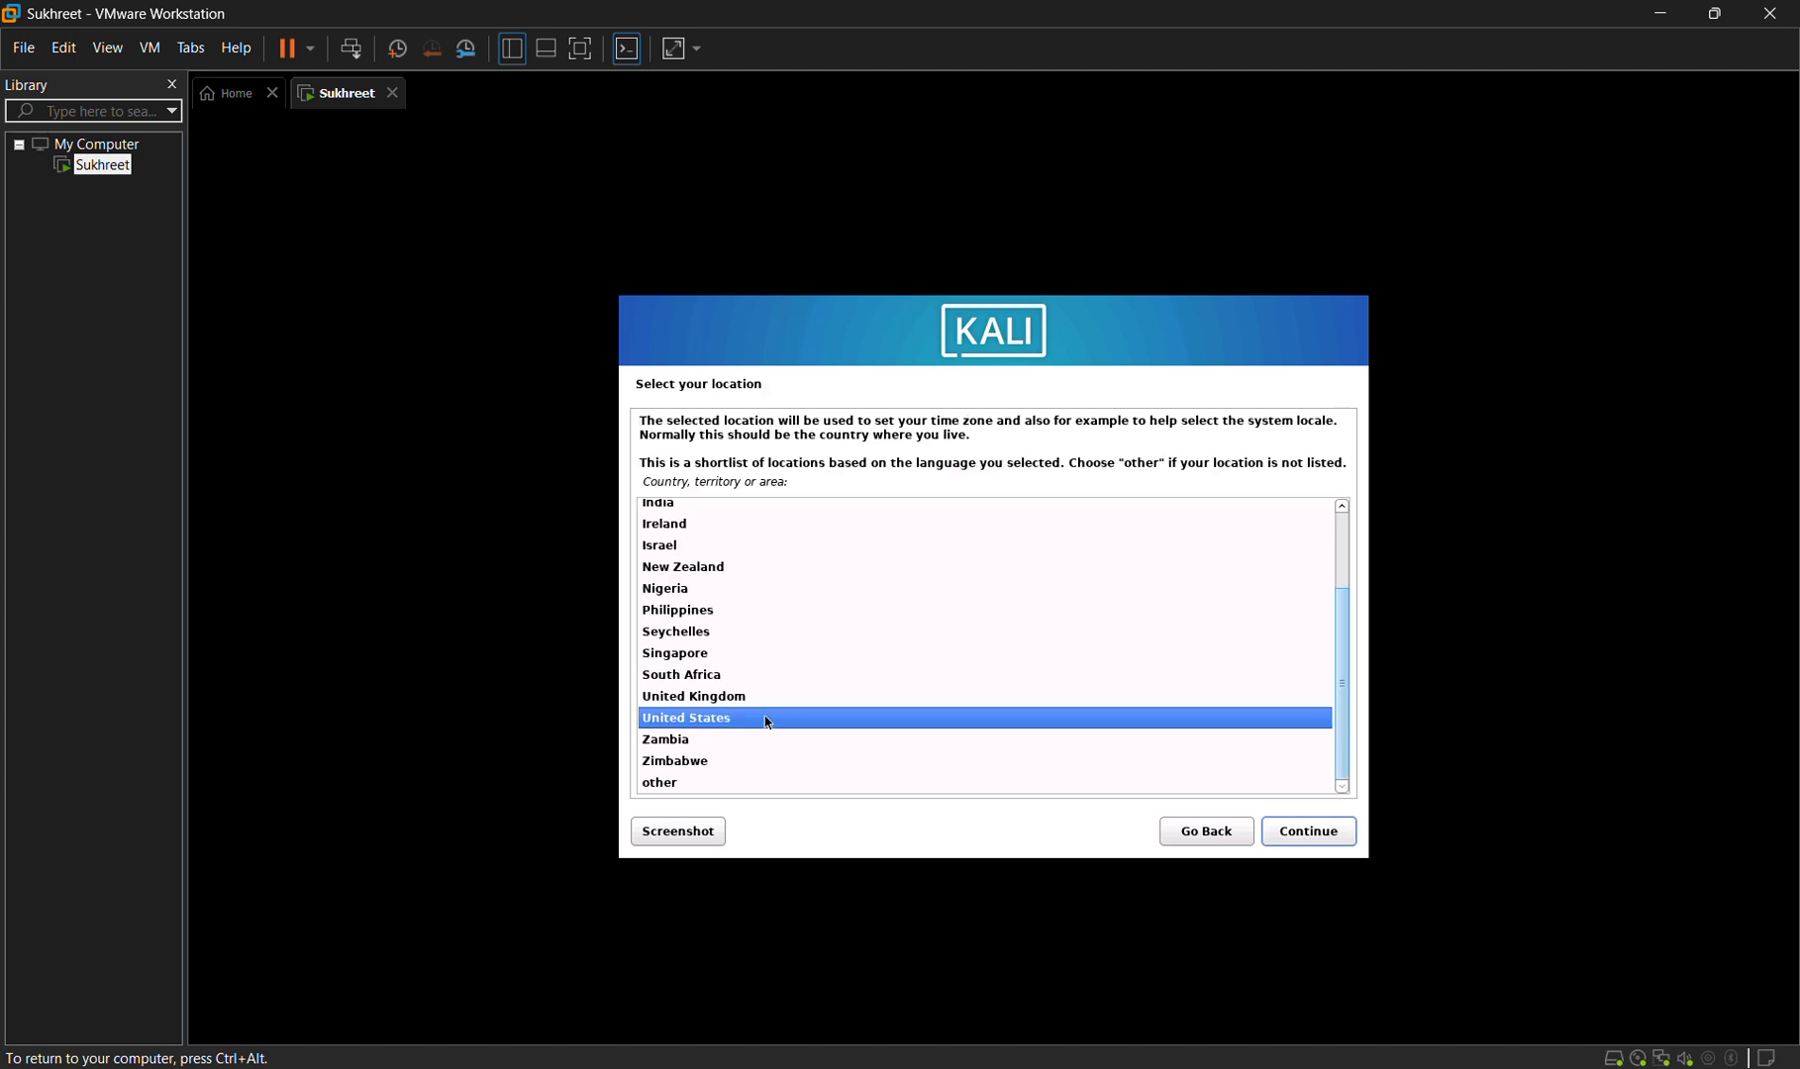
click(1326, 843)
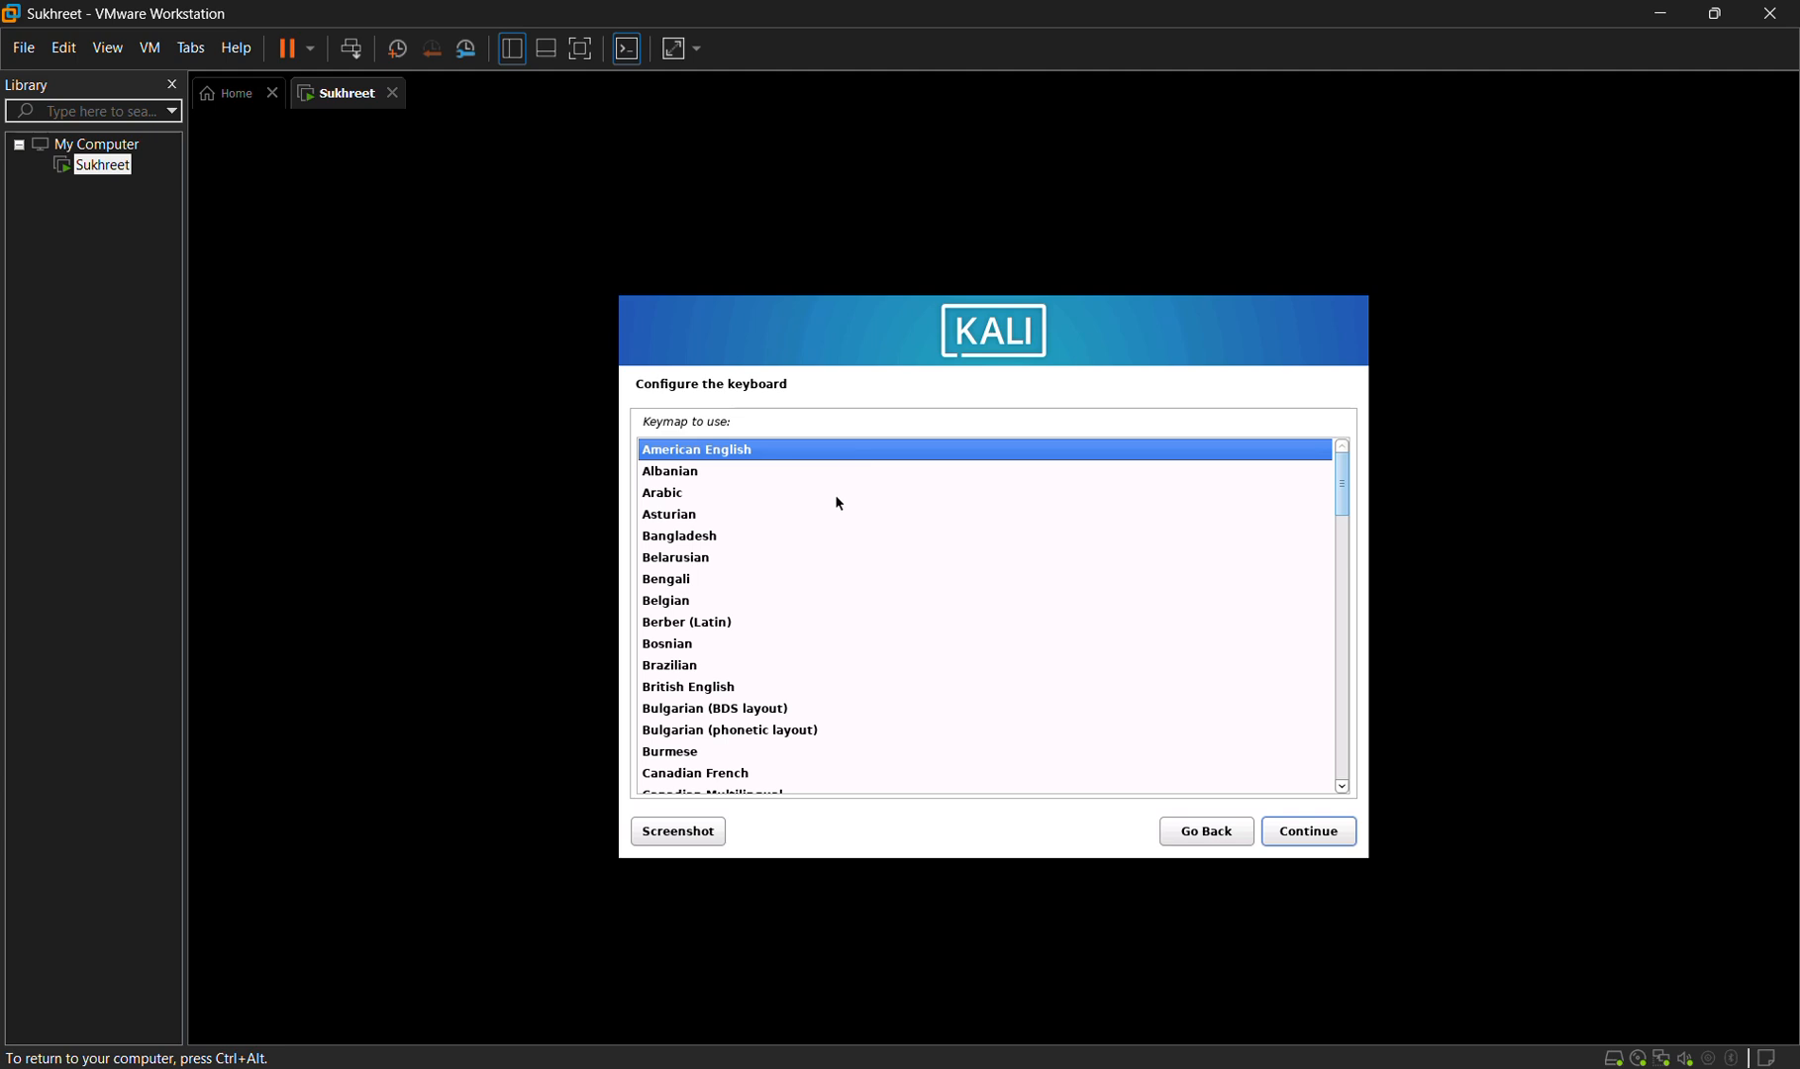
- Choose British English as the keyboard keymap and continue the installation
scroll(771, 654, down, 1)
scroll(772, 665, up, 1)
scroll(771, 665, down, 1)
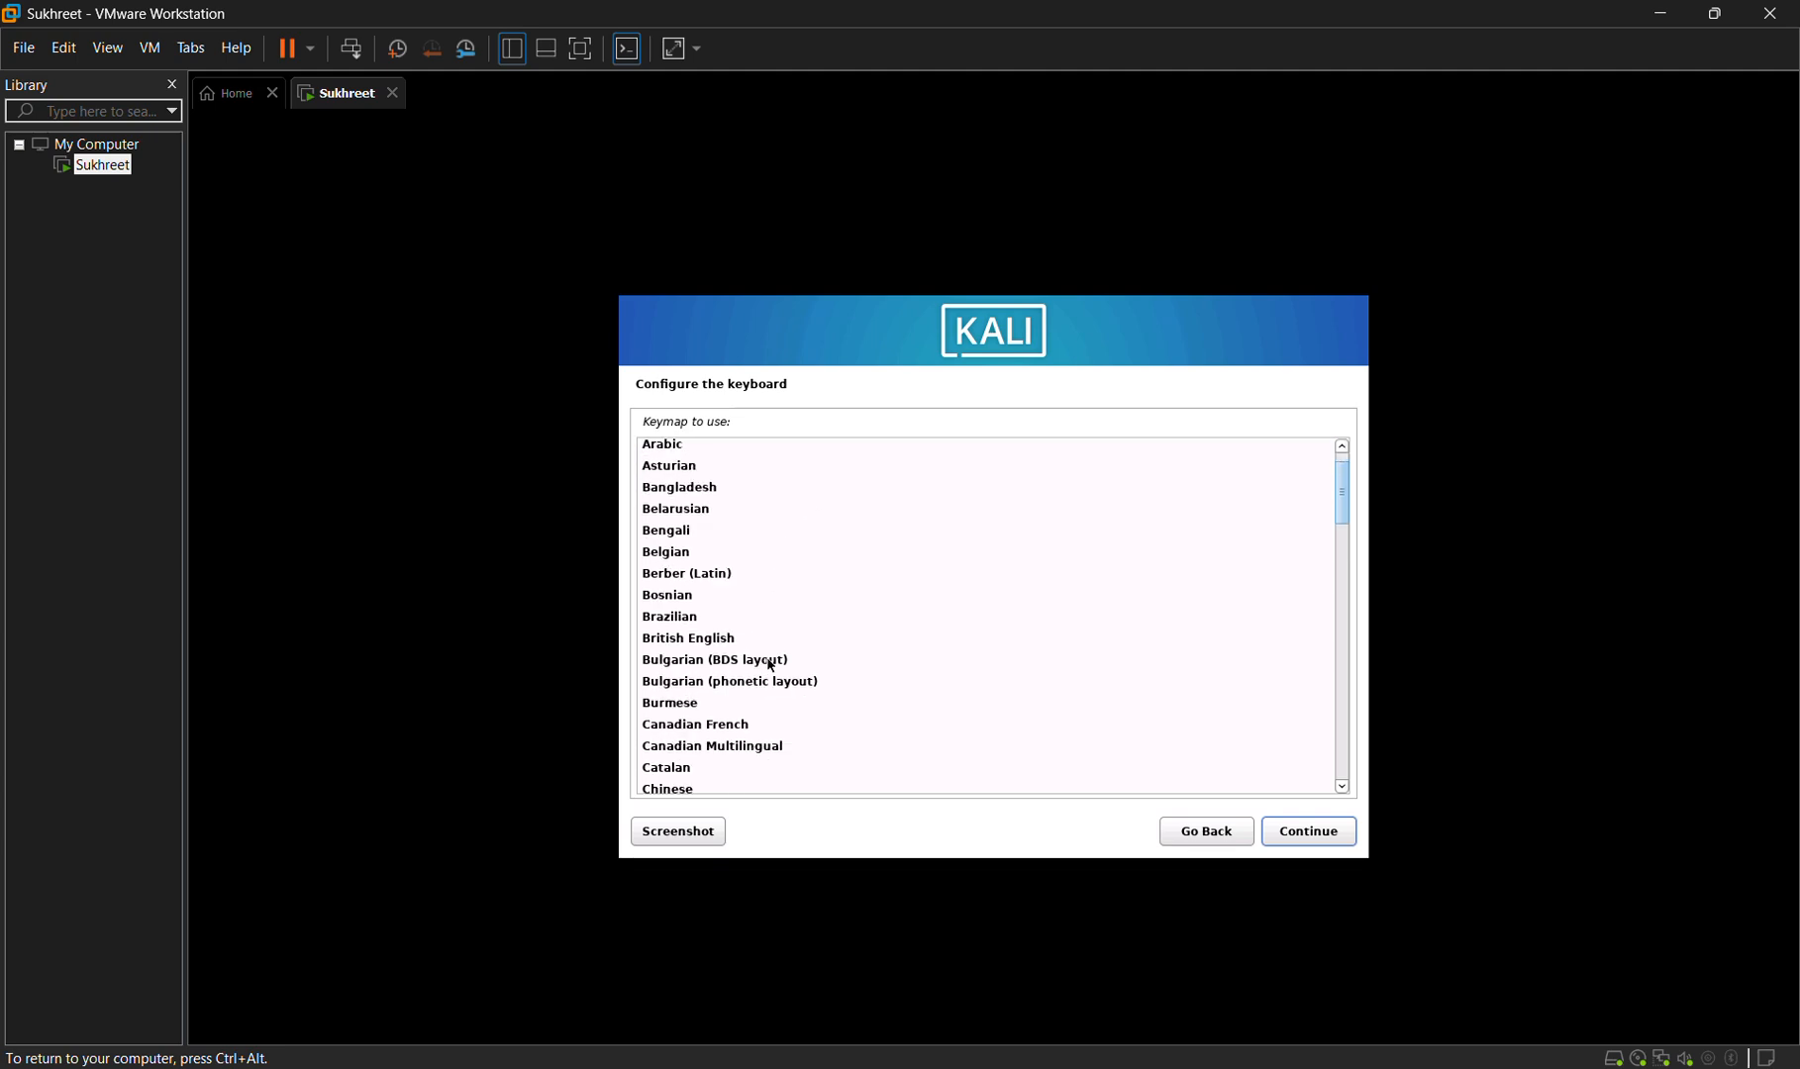
scroll(771, 665, down, 12)
scroll(771, 665, down, 5)
scroll(771, 665, up, 1)
scroll(772, 665, up, 20)
scroll(772, 665, down, 5)
scroll(771, 666, down, 1)
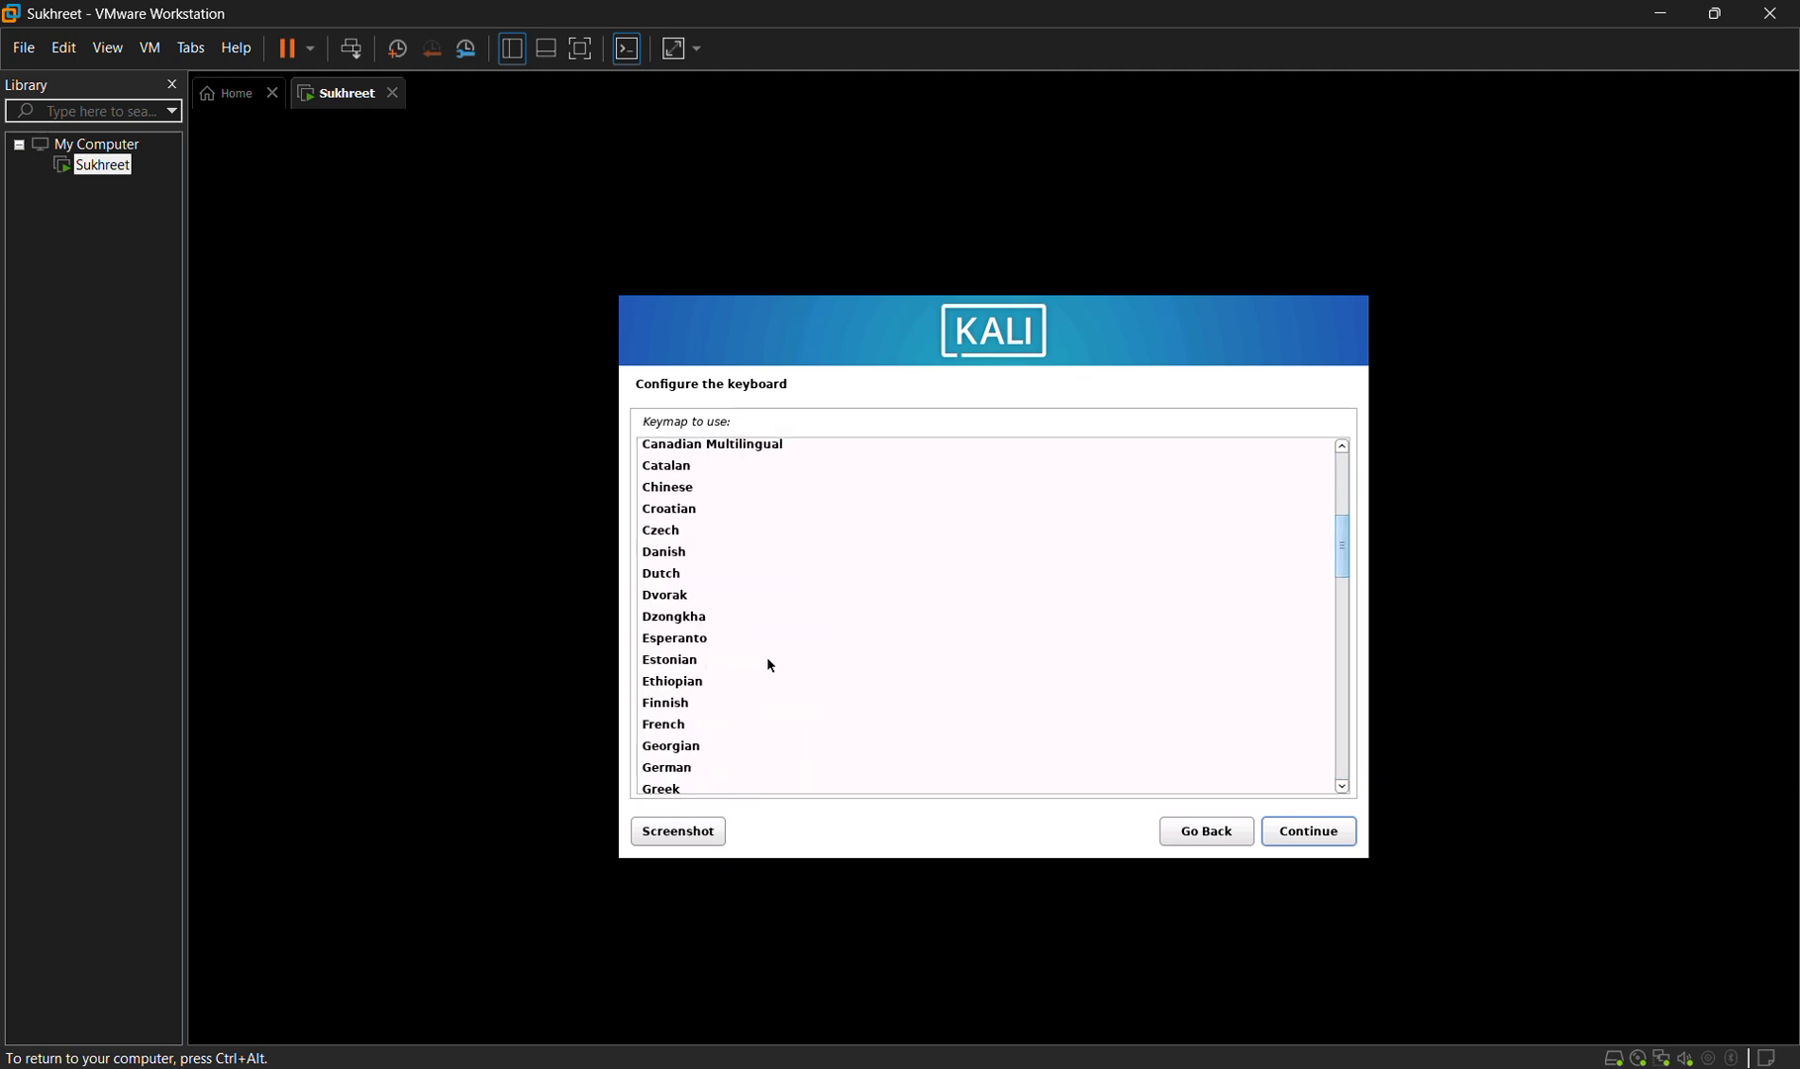
scroll(771, 665, up, 2)
scroll(771, 665, up, 6)
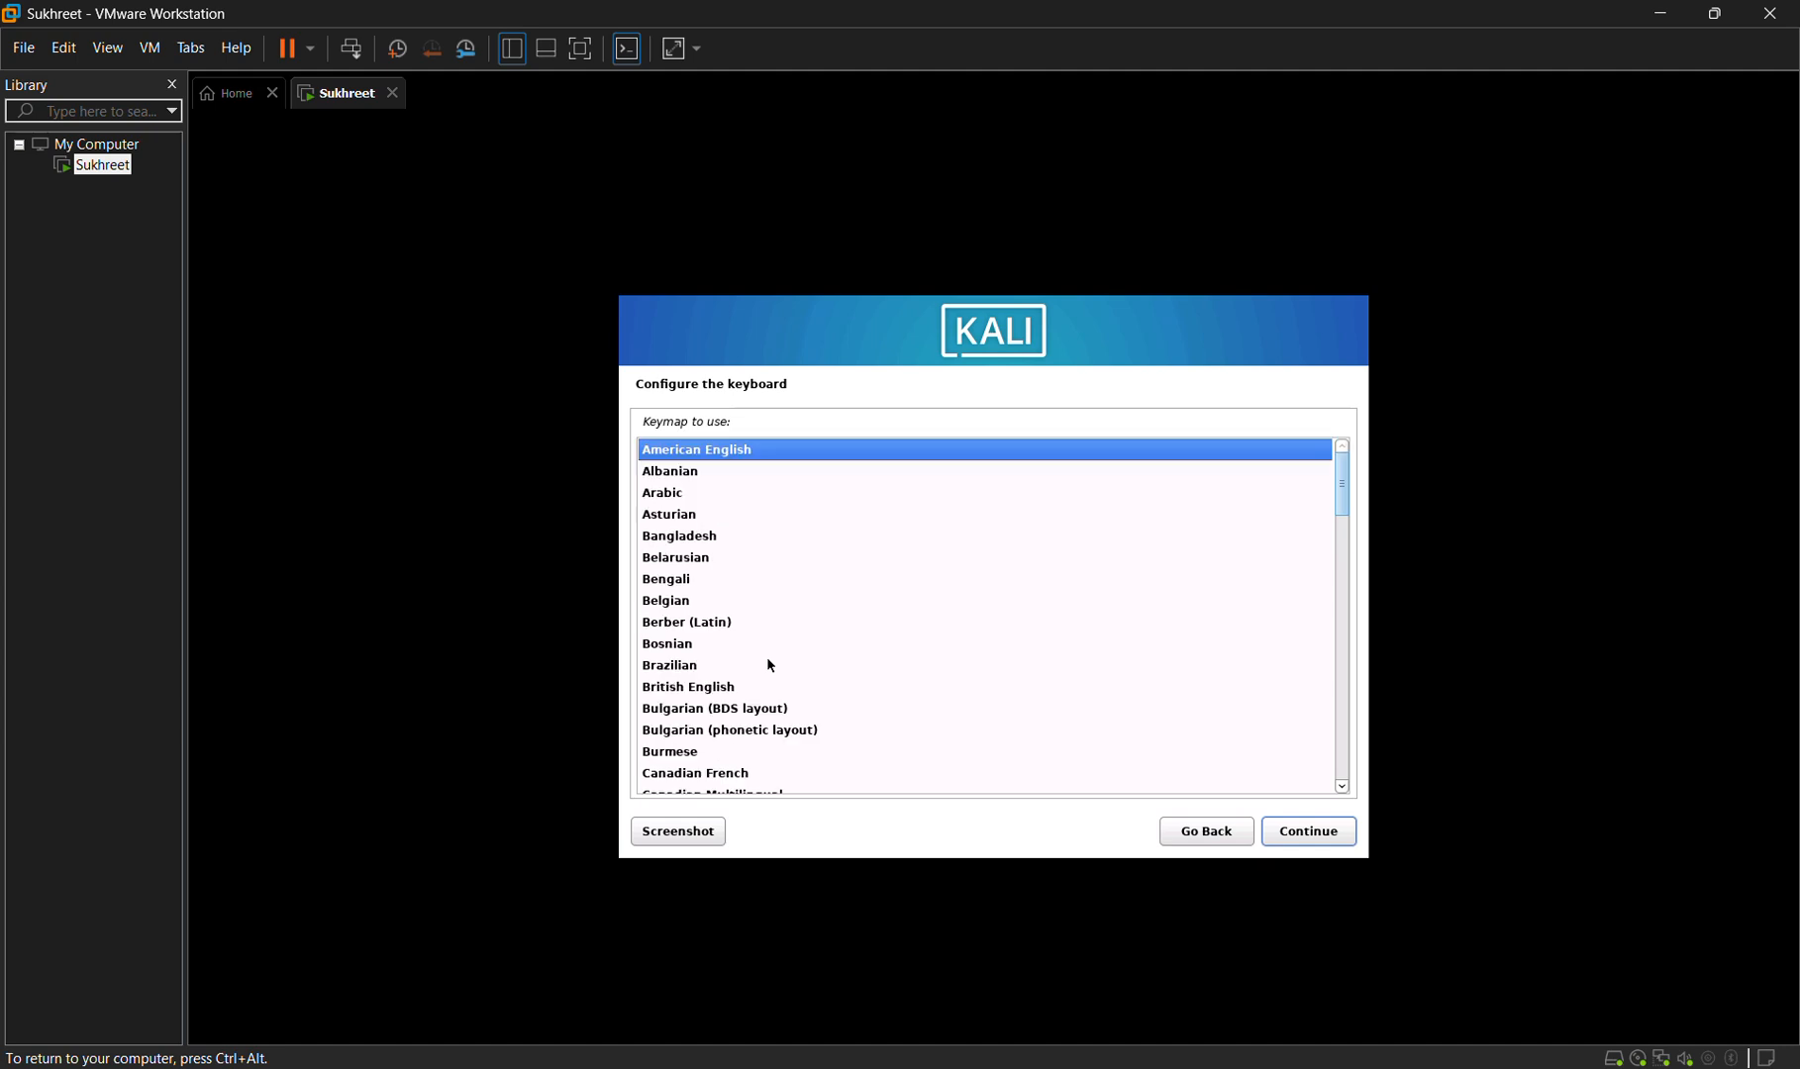
click(711, 693)
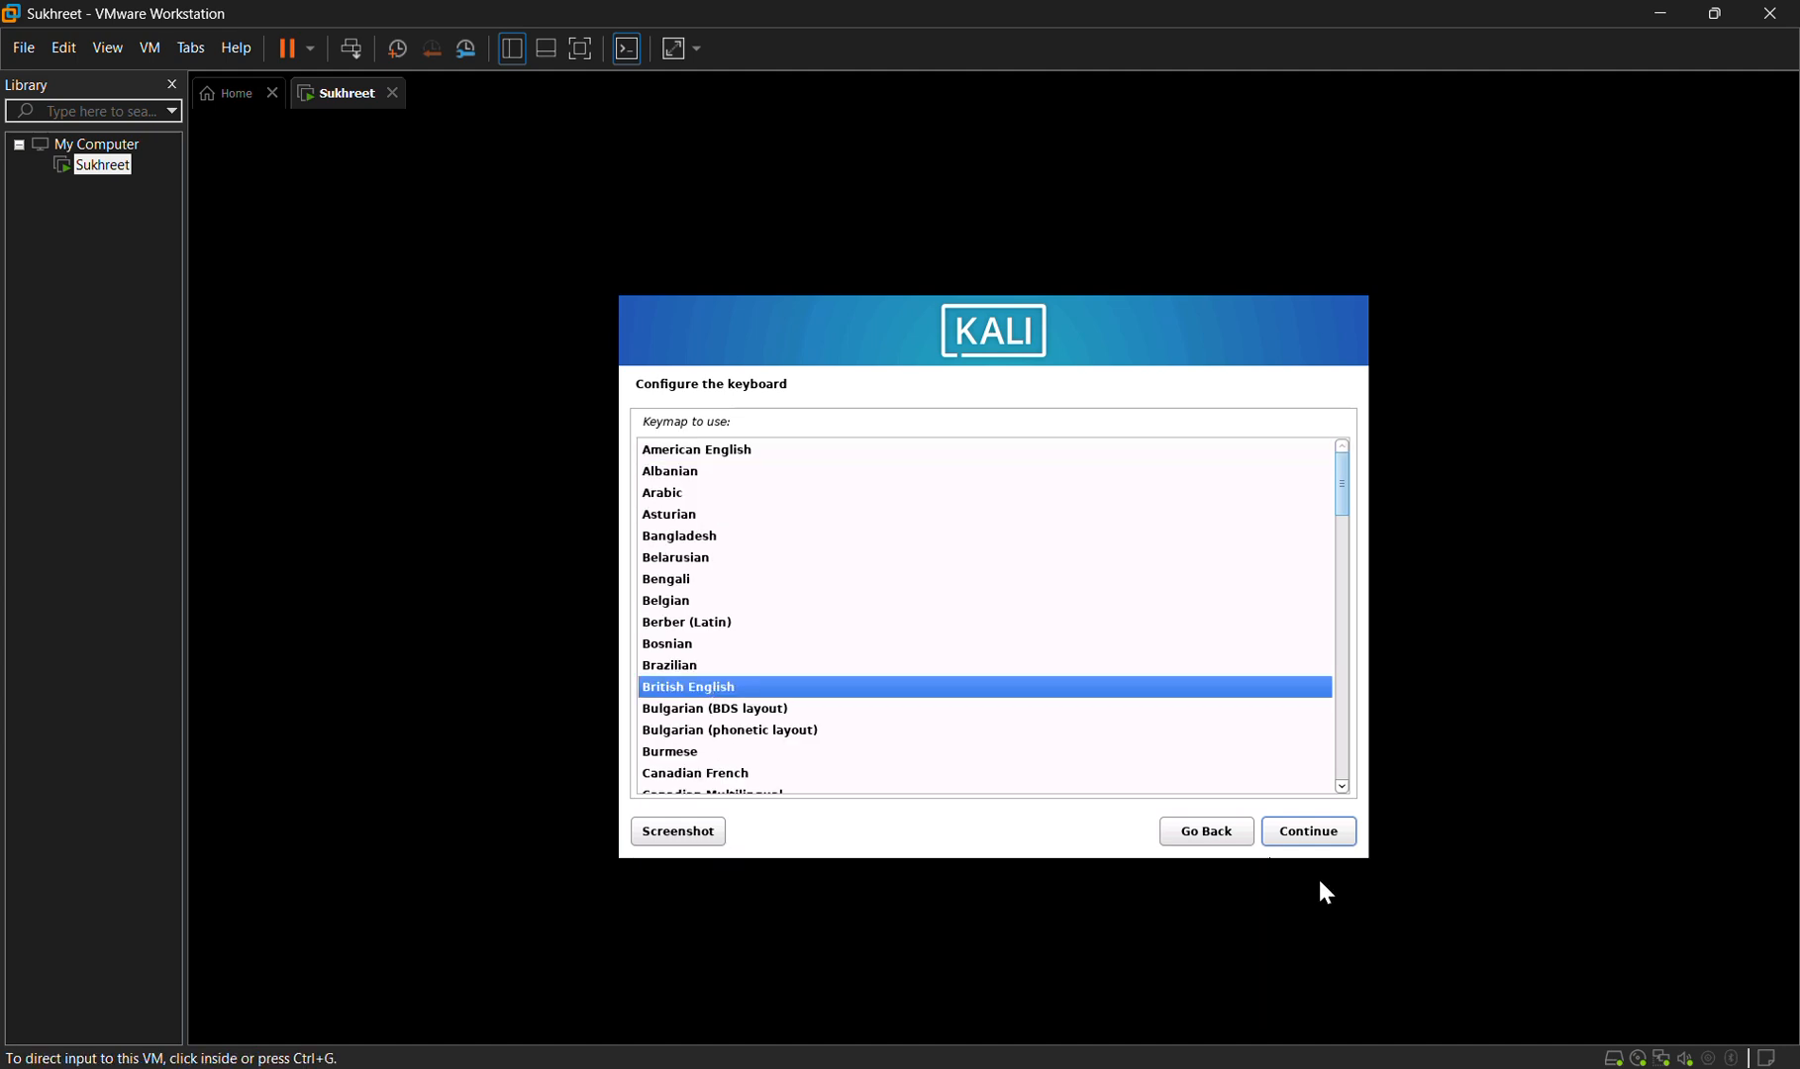
click(1329, 836)
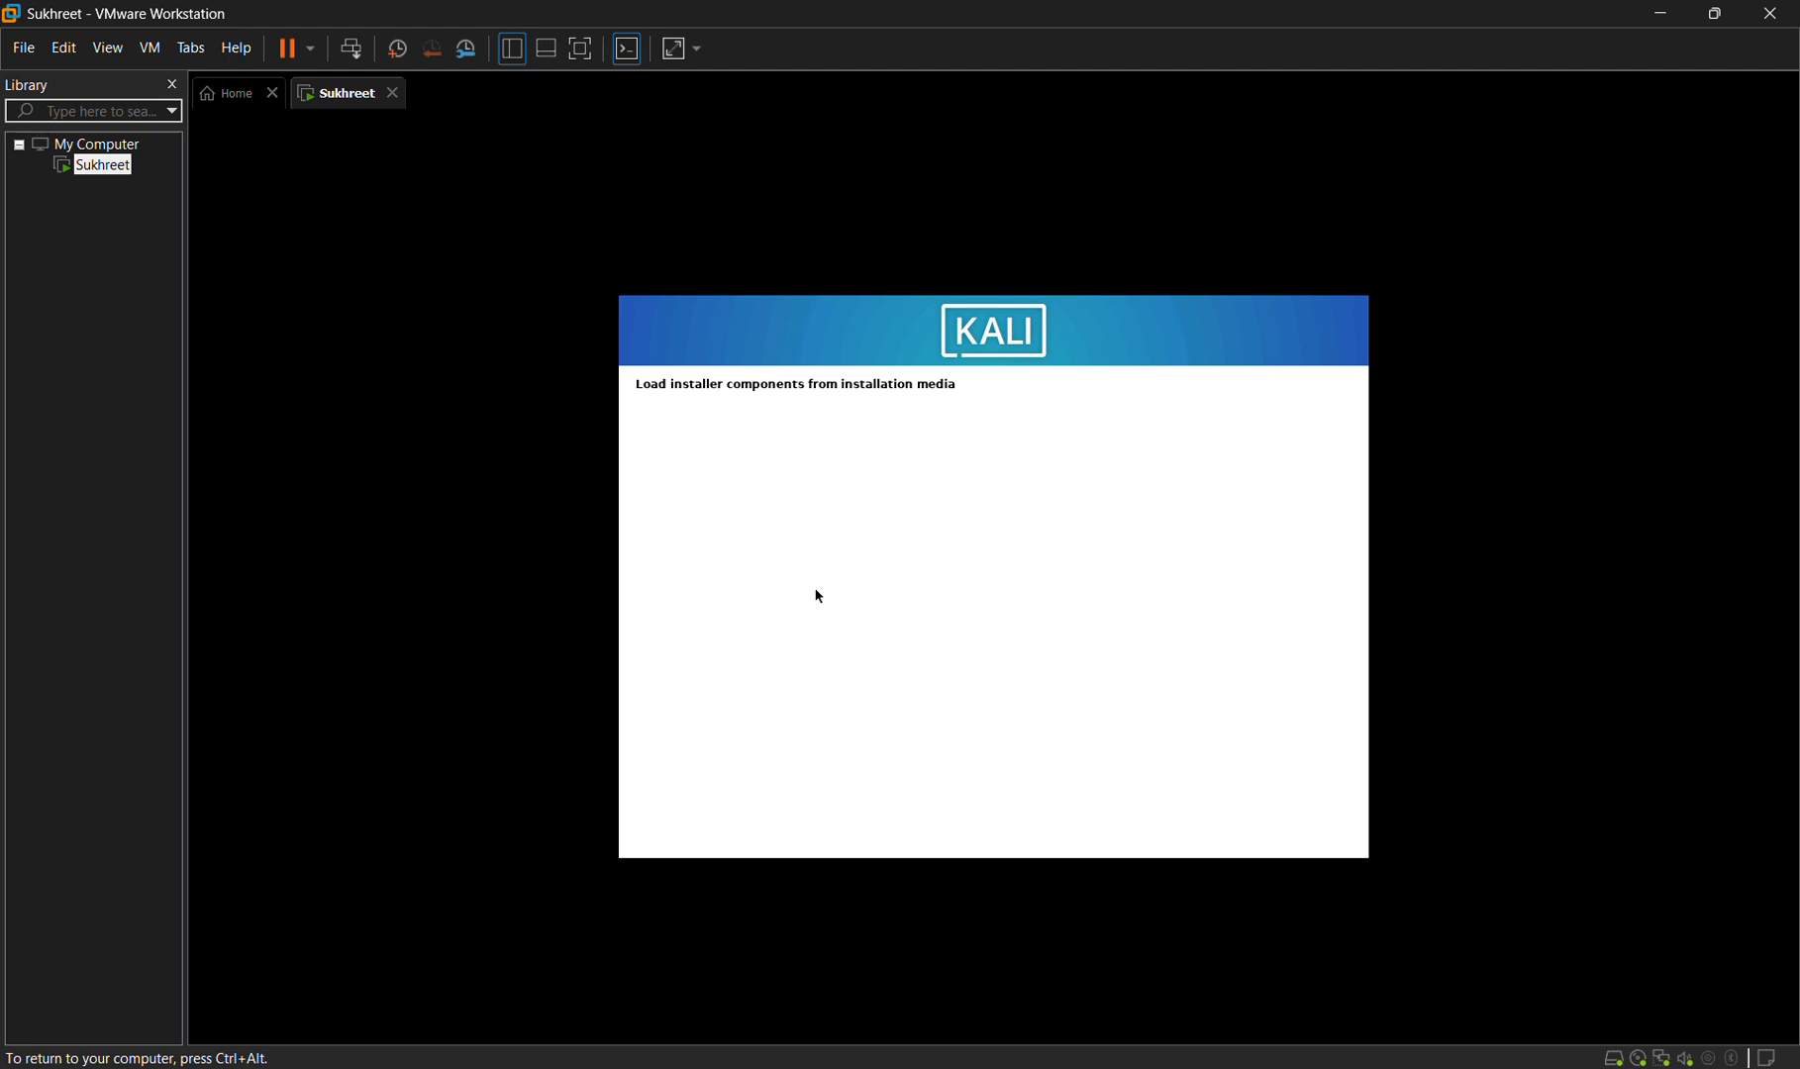
- Set both the hostname and the domain name to the owner's first name in lowercase
key(ctrl+alt)
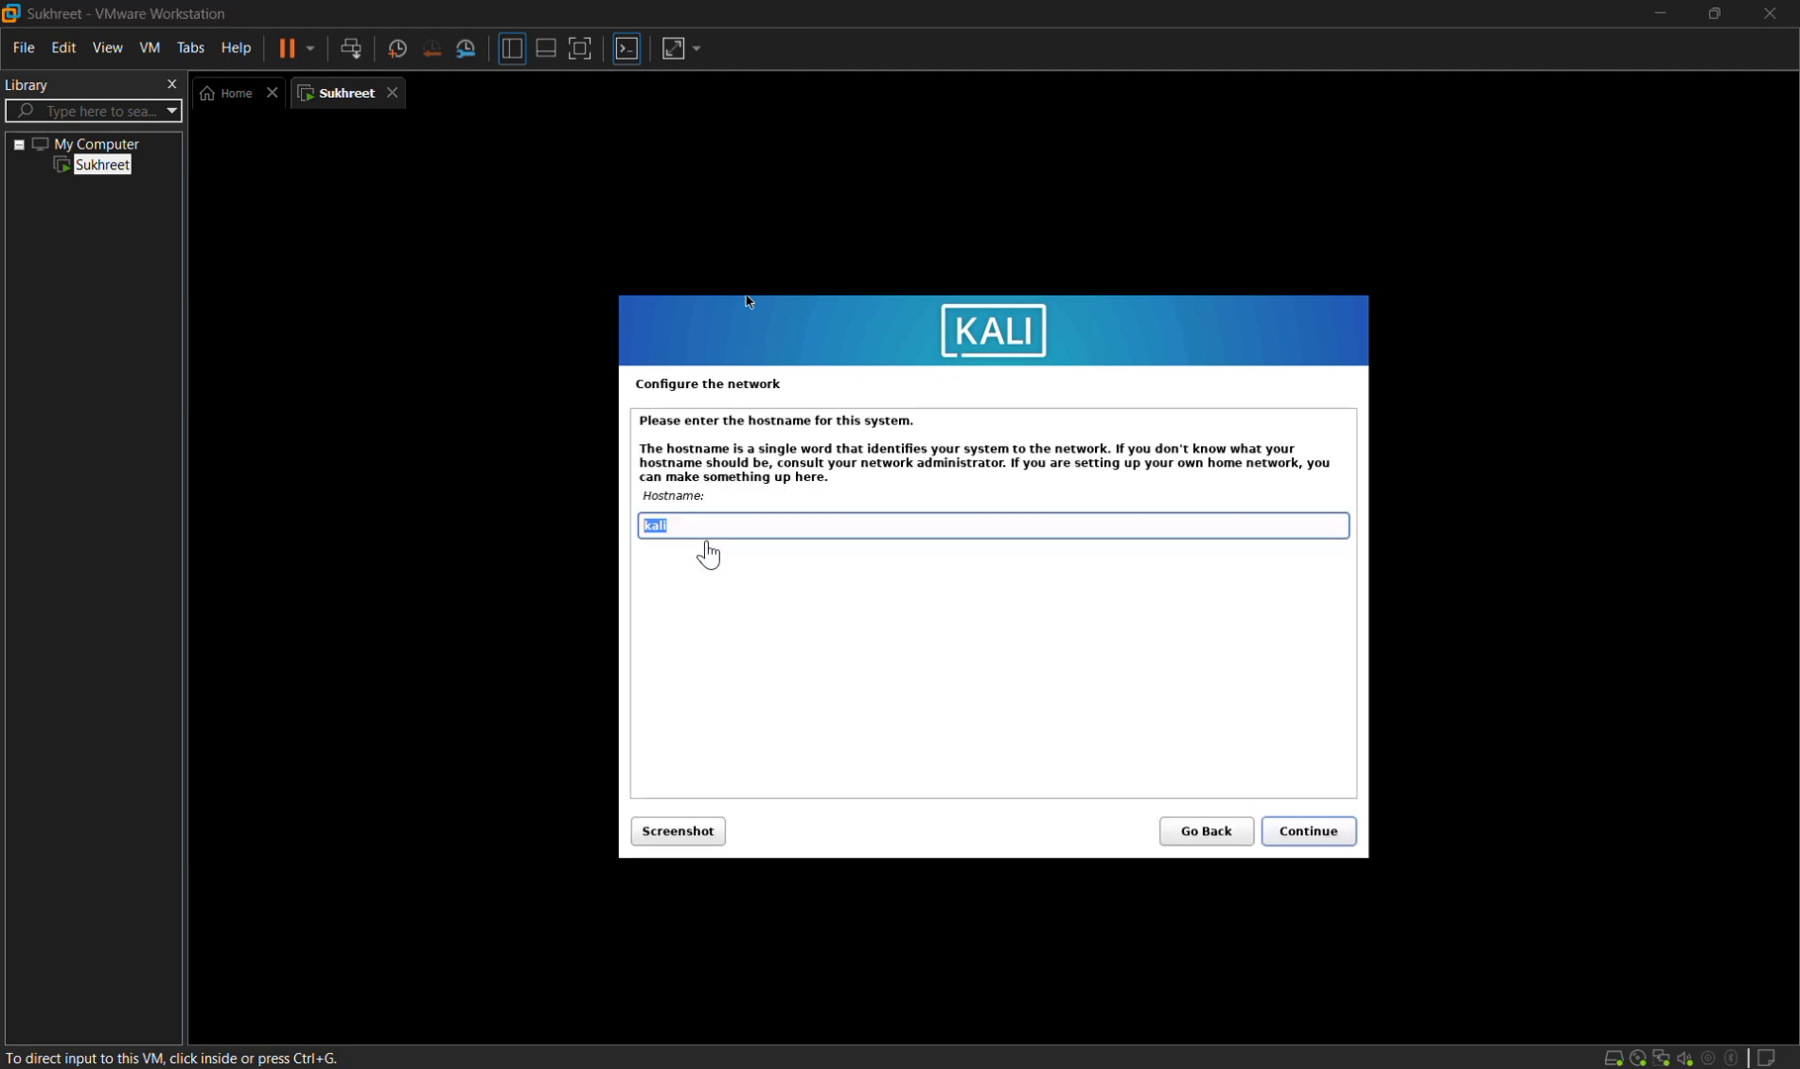
click(747, 302)
text(s)
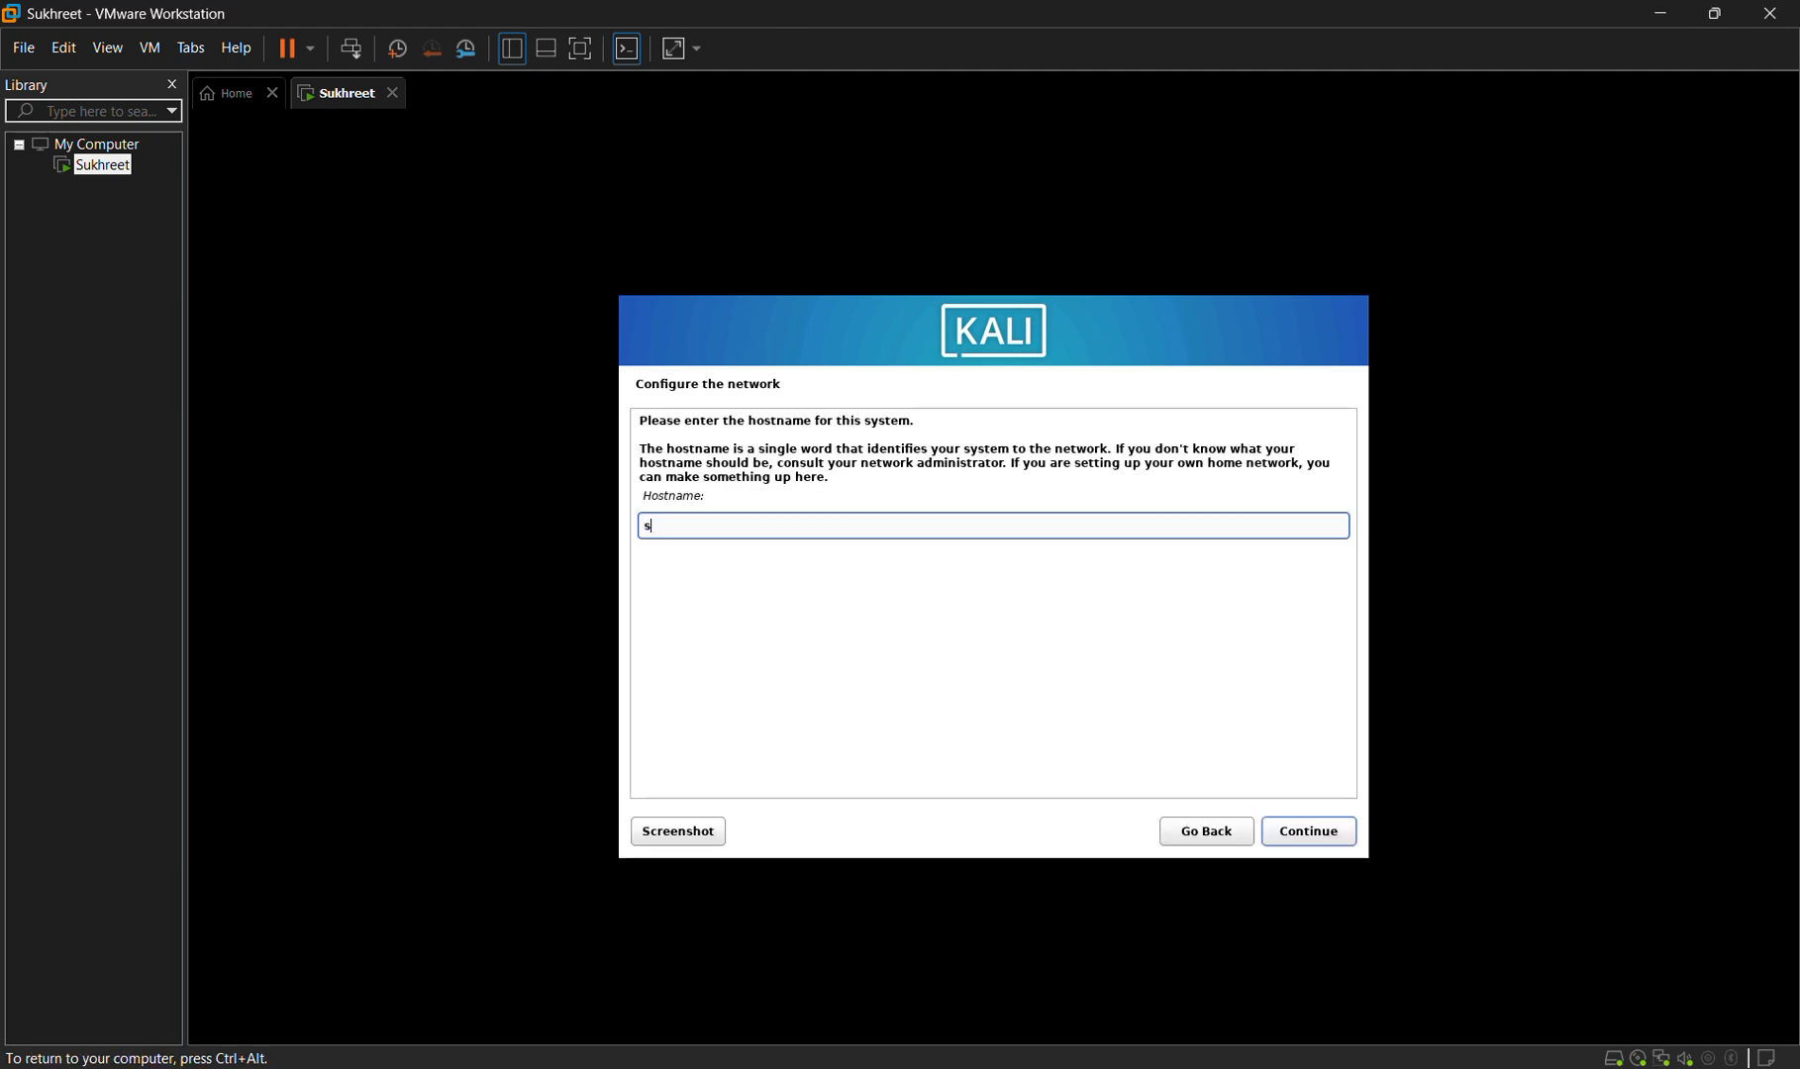
text(ukhreet)
click(1334, 838)
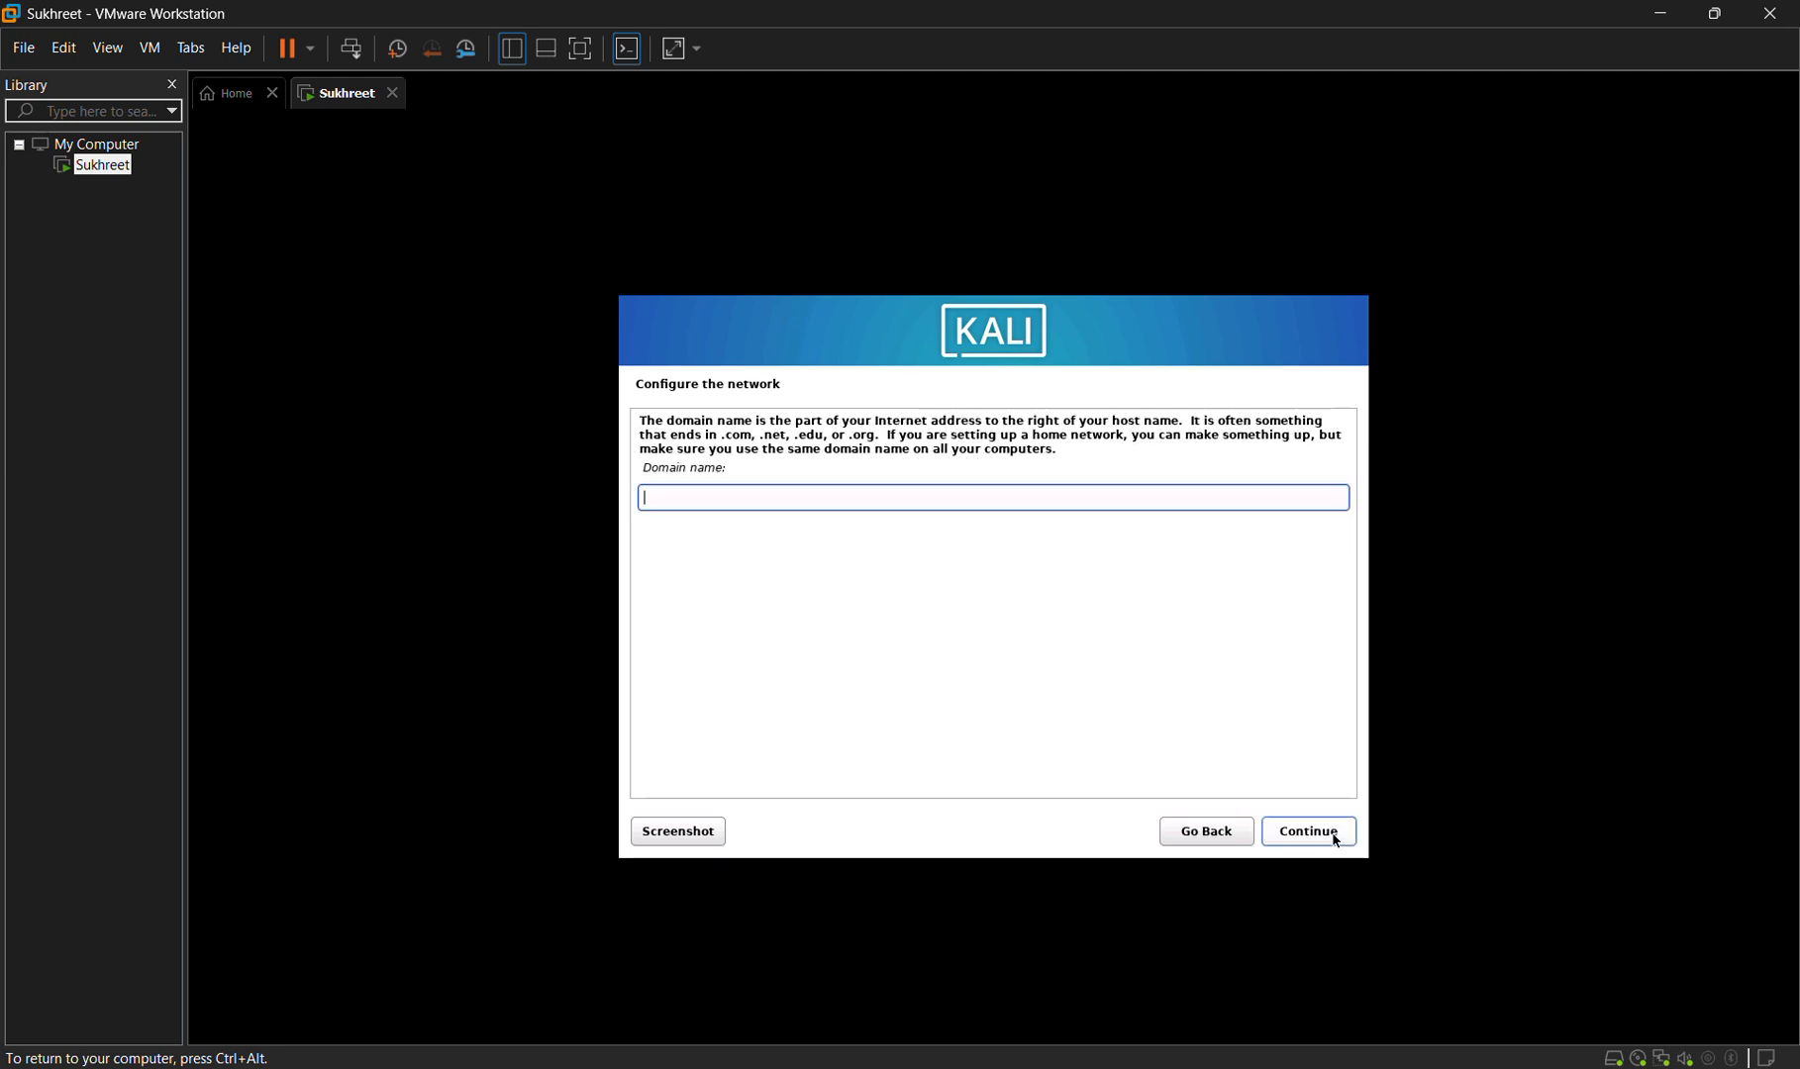
text(sukhreet)
click(1327, 837)
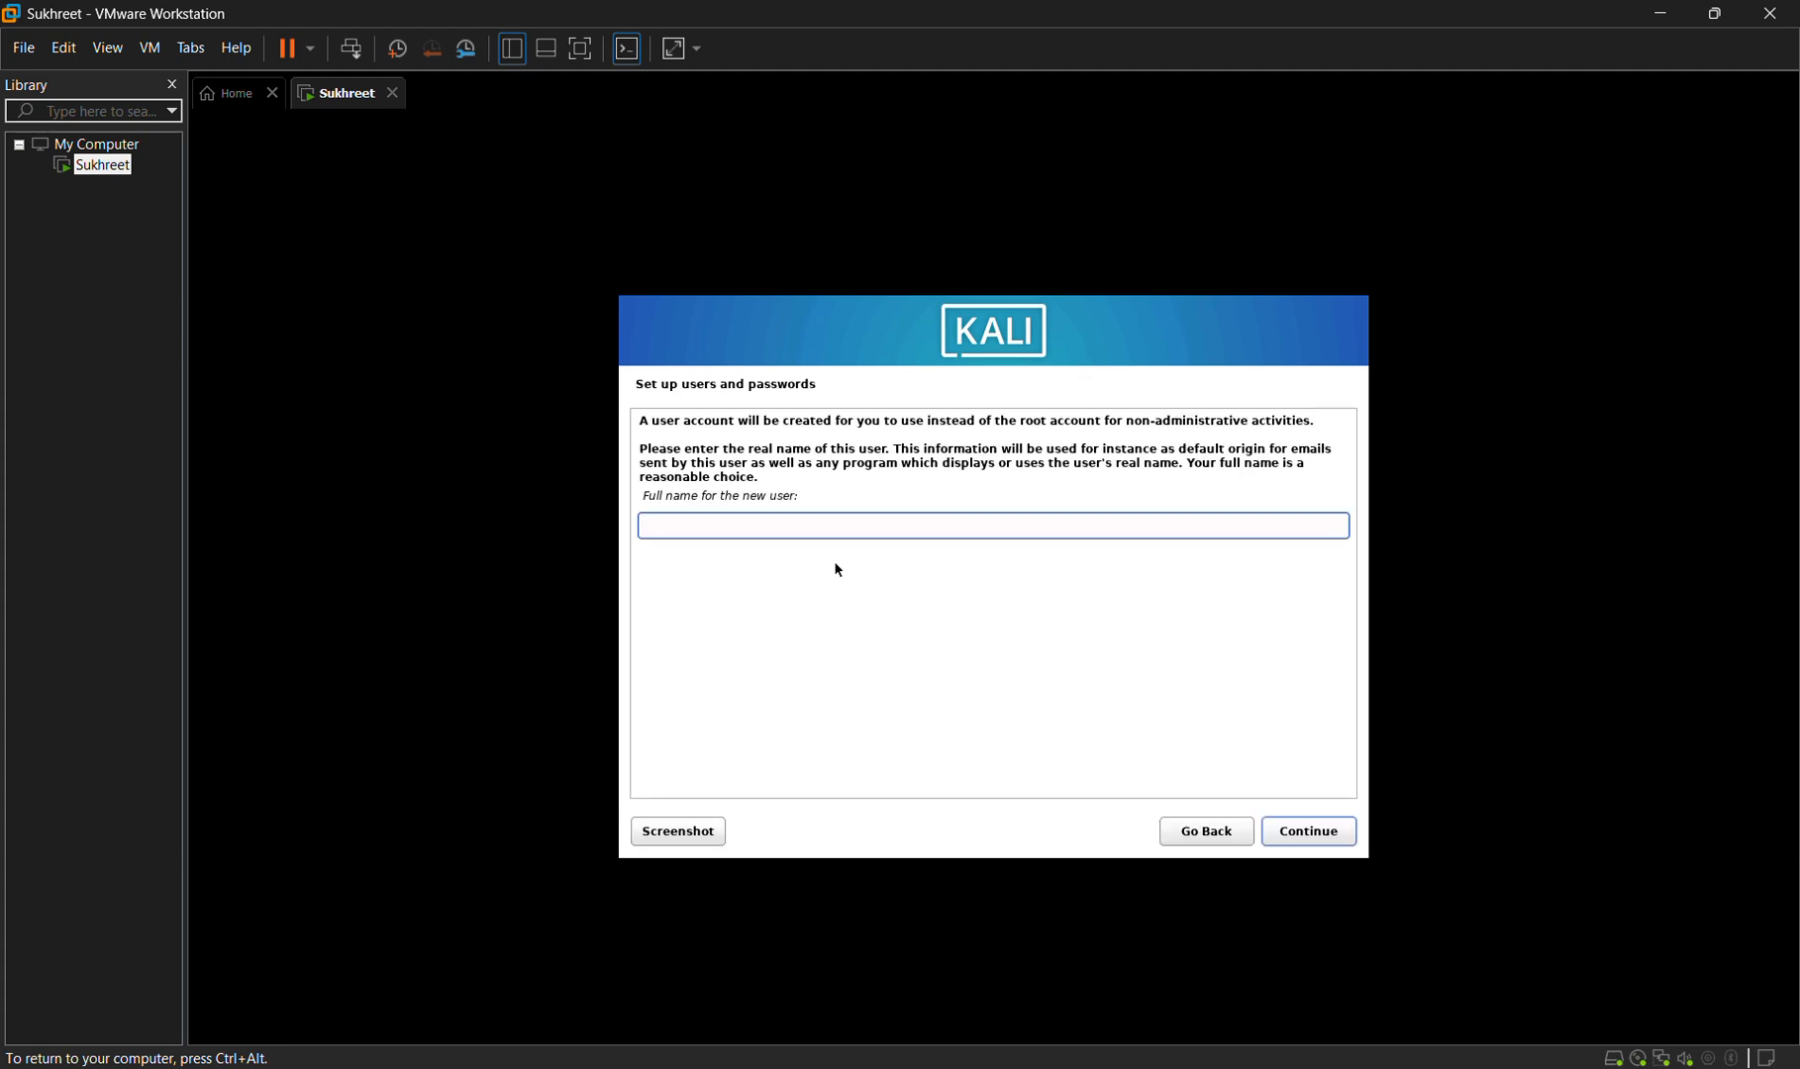
- Enter the owner's first name as the new user's full name and accept the proposed username
text(Sukhreet)
click(1352, 833)
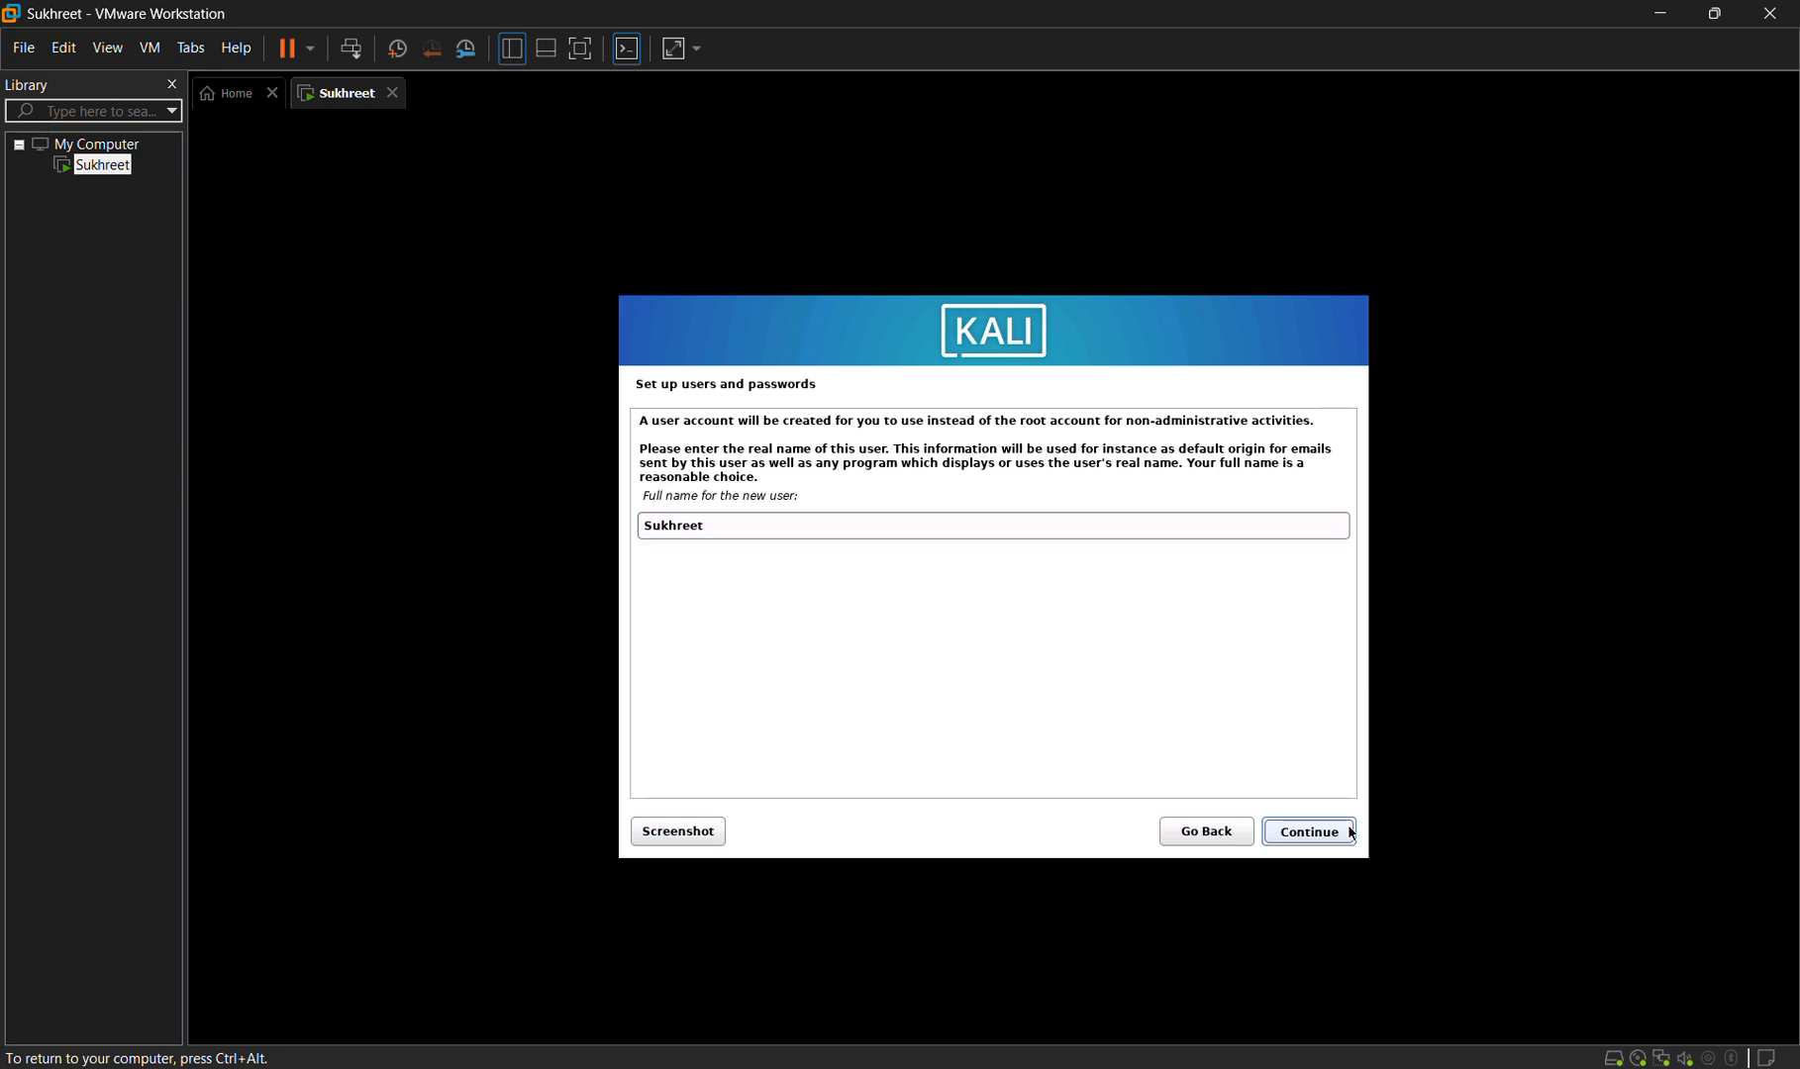
click(1320, 839)
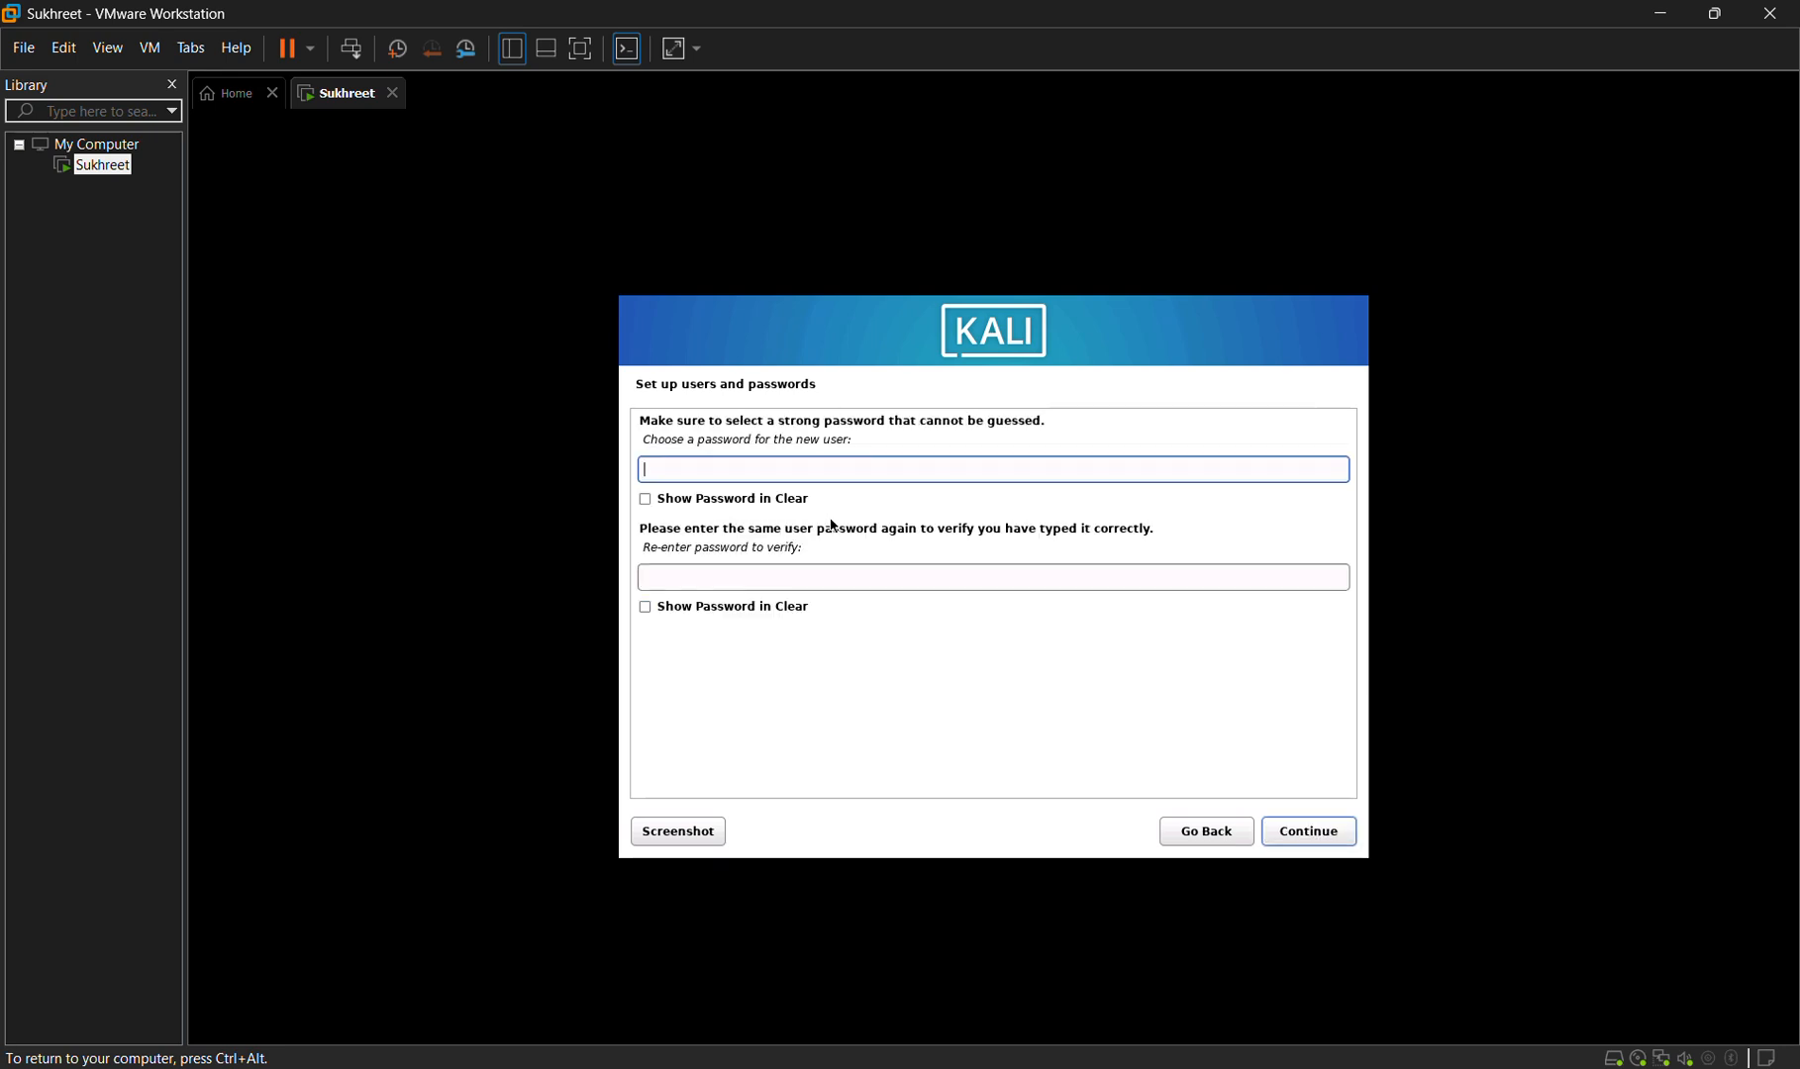
- Enter the new user's password, repeat it in the verification field and continue
text(•••••••••••)
click(726, 566)
text(•)
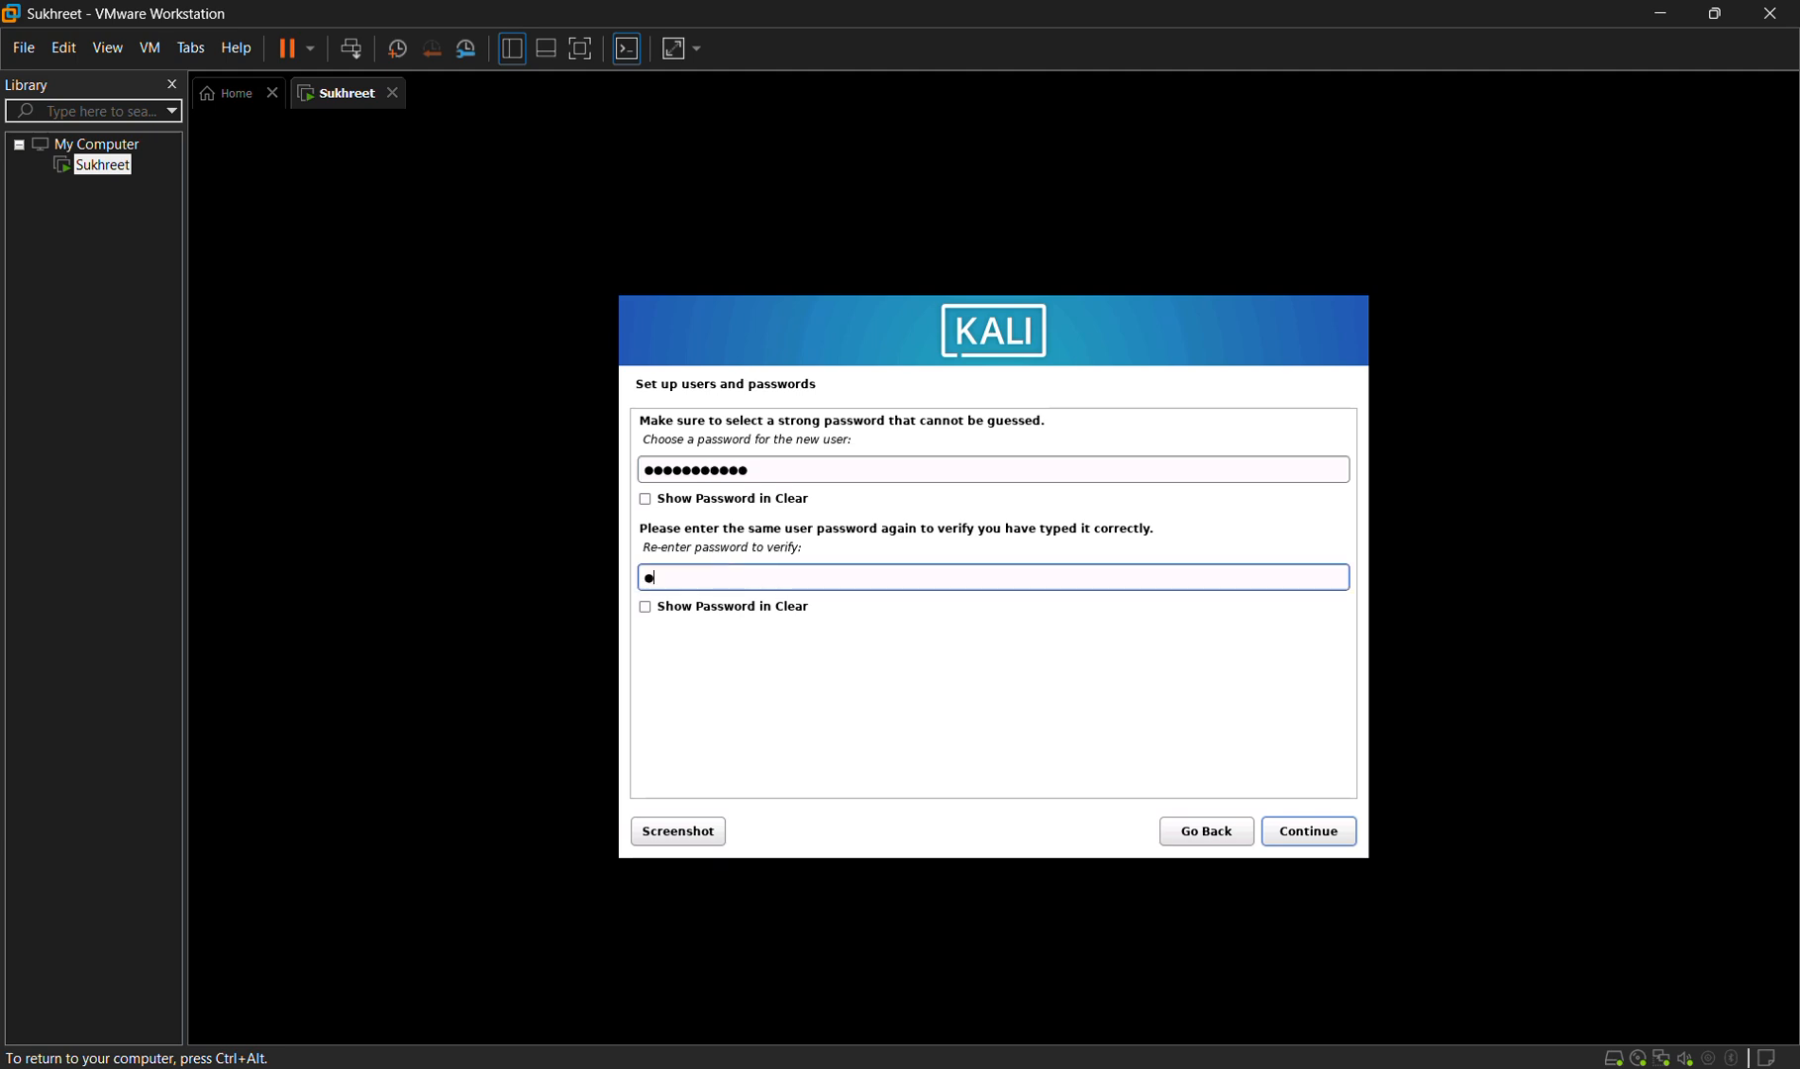
text(••••••••••)
key(ctrl+alt)
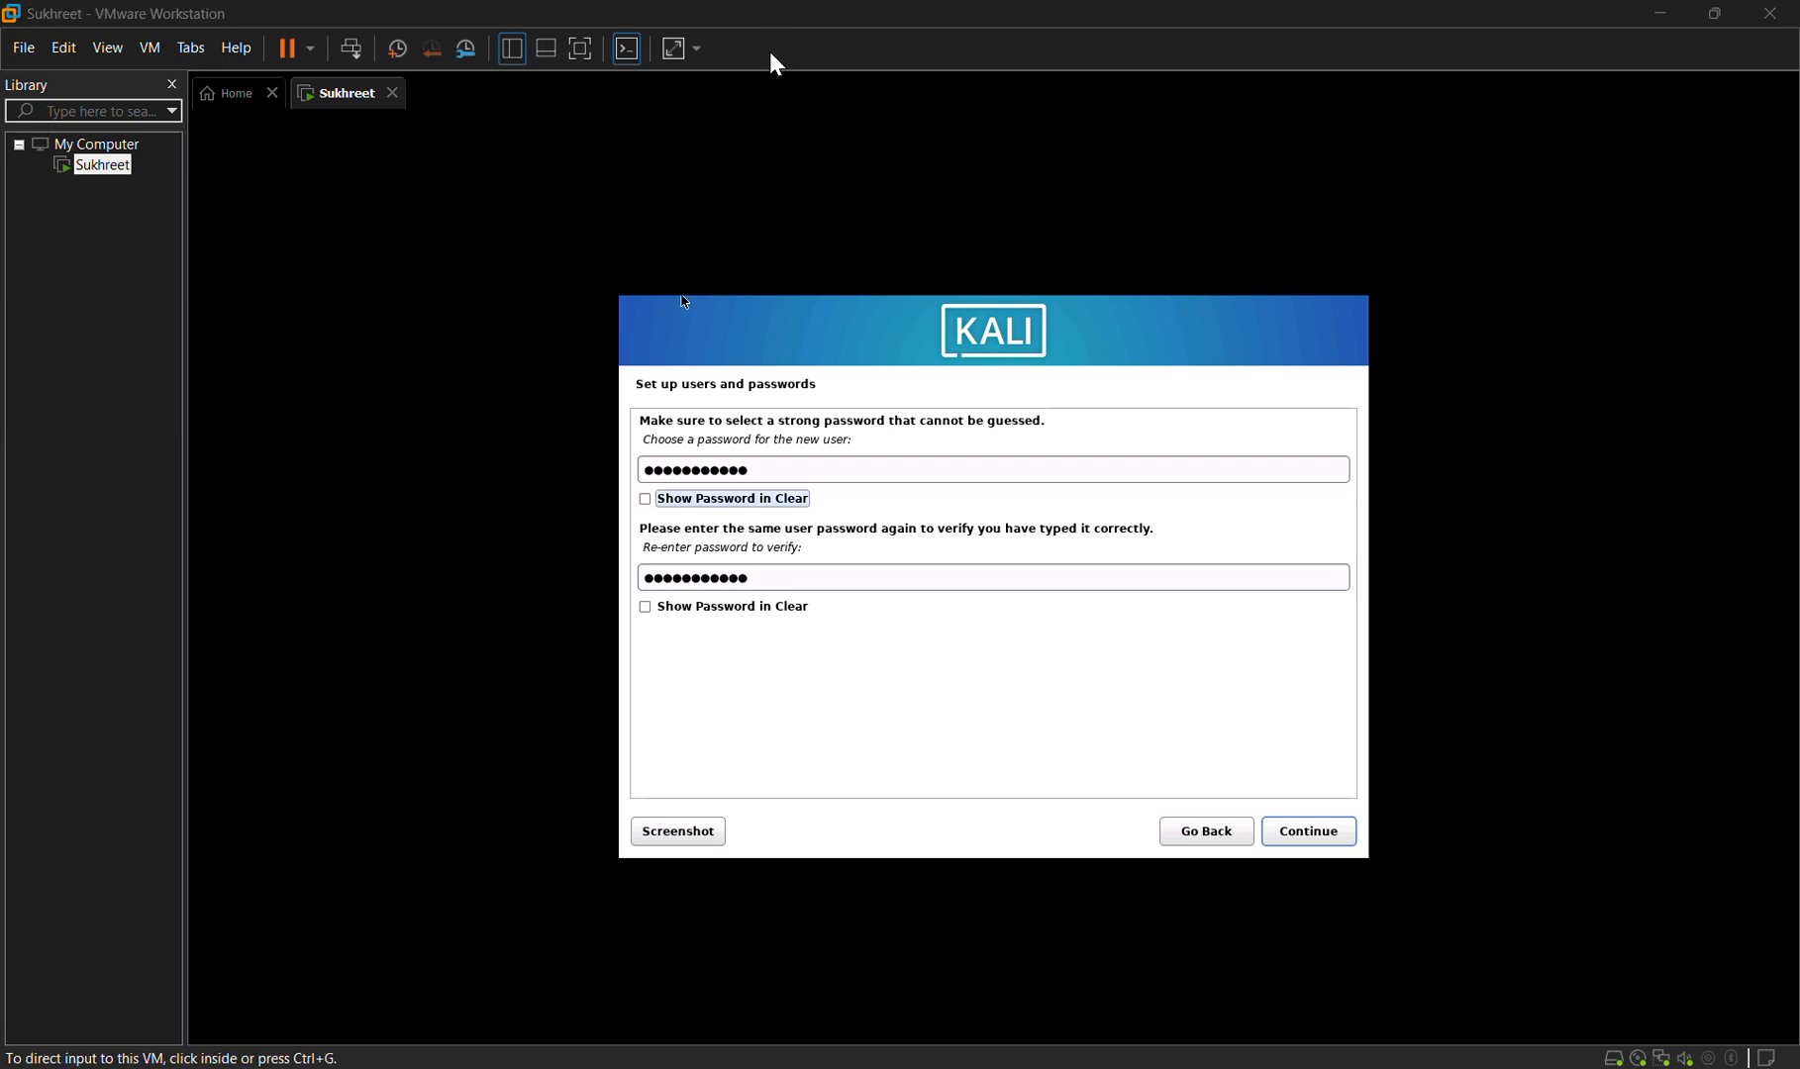
click(1346, 837)
click(1346, 837)
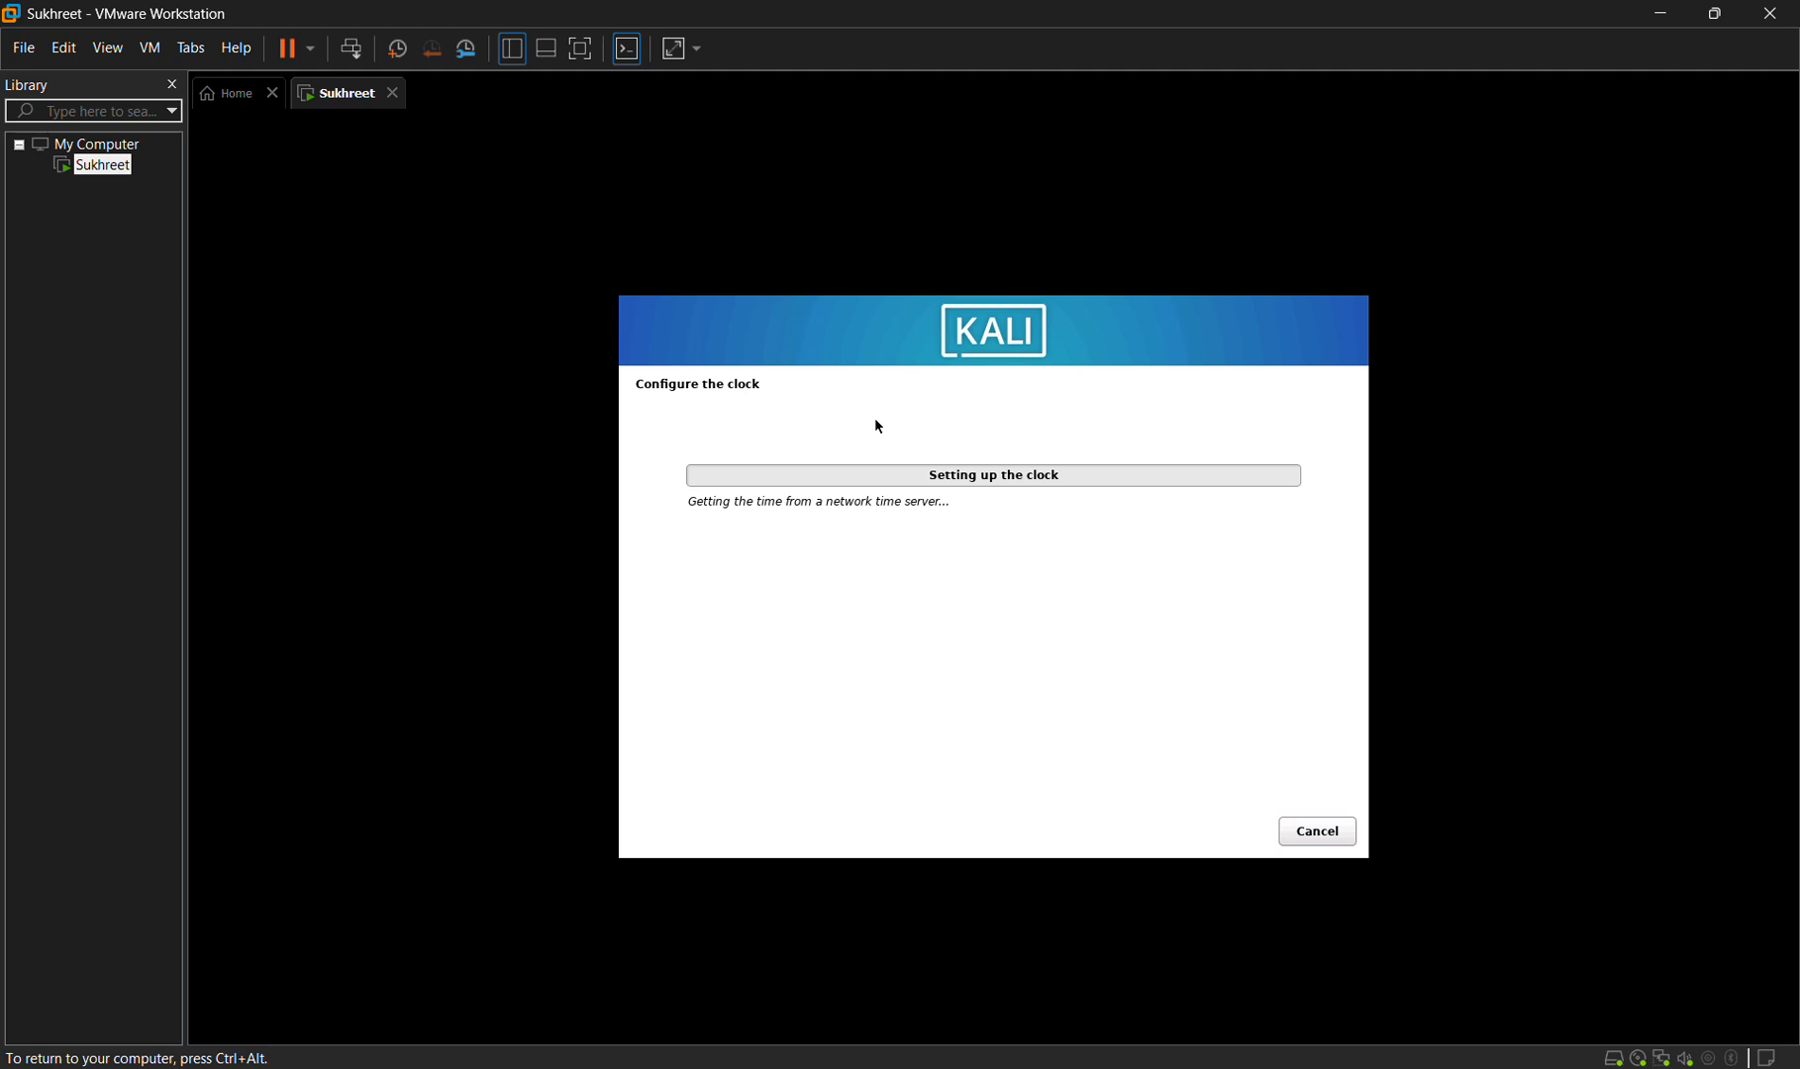
- Accept the Eastern time zone and choose Guided - use entire disk as the partitioning method
key(ctrl+alt)
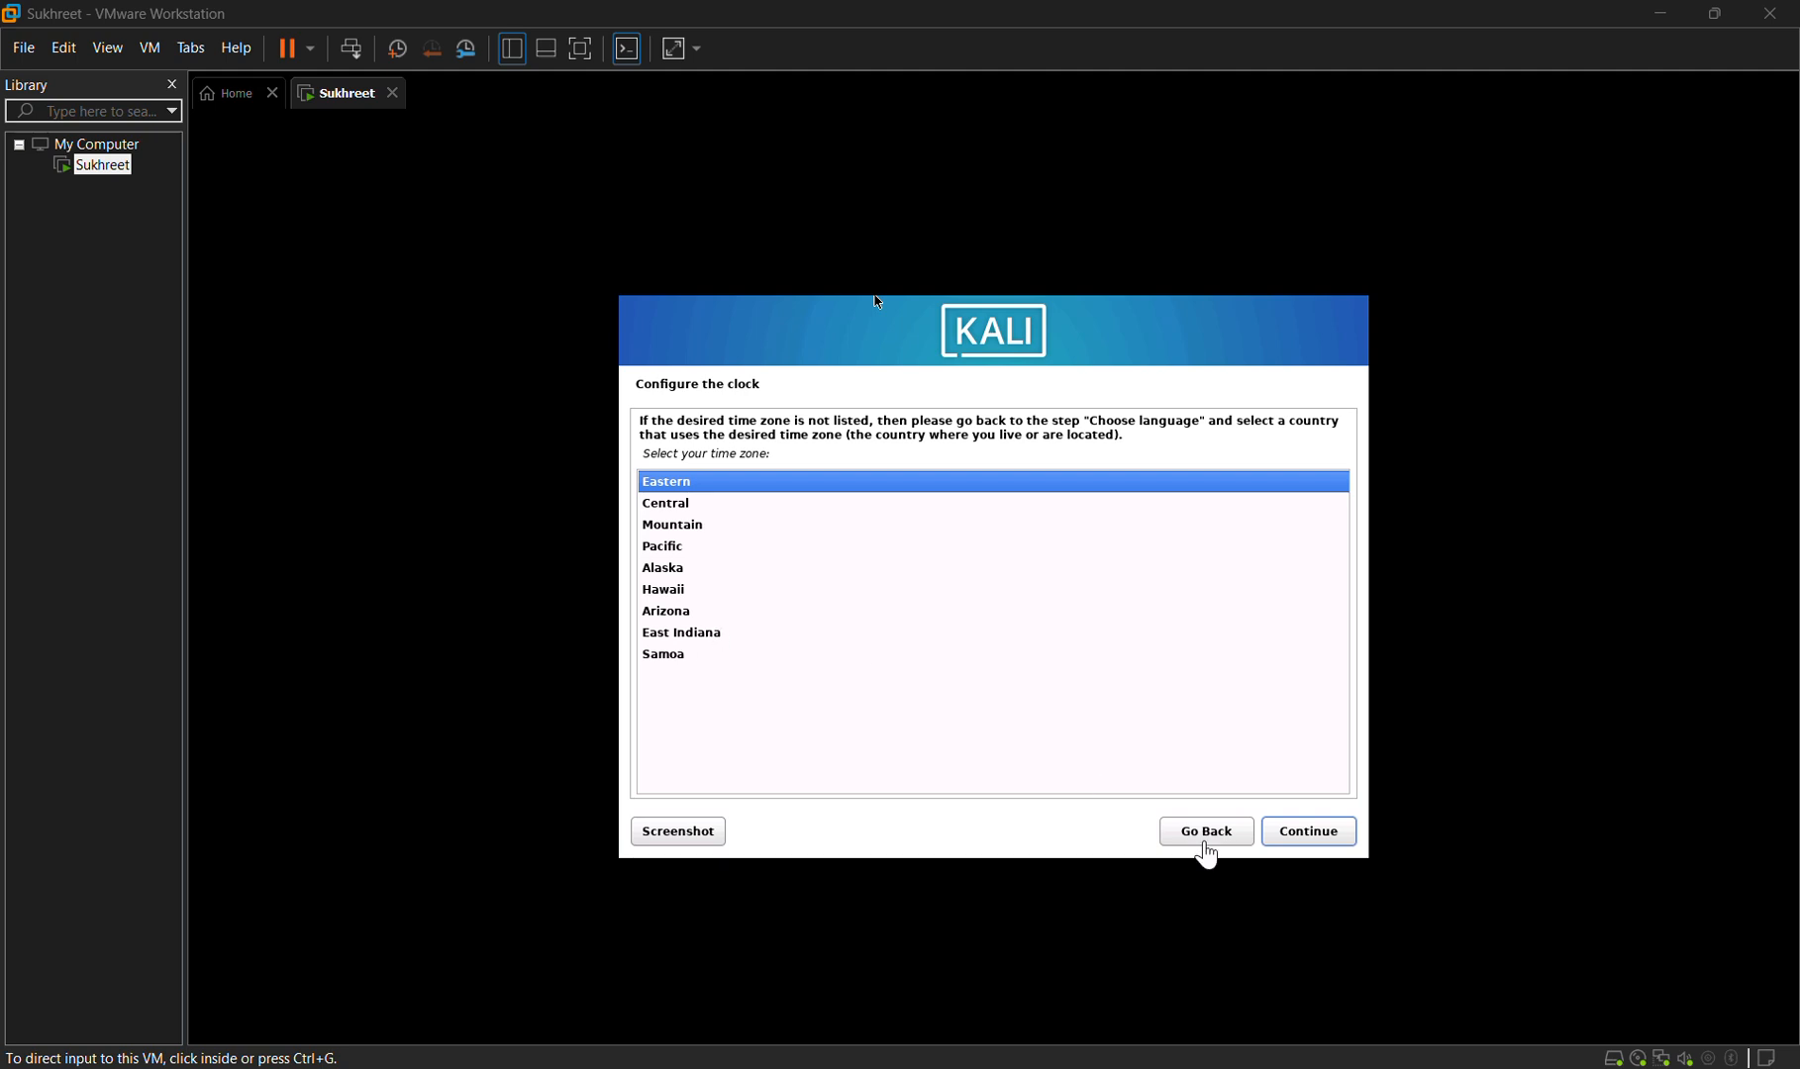
click(1326, 844)
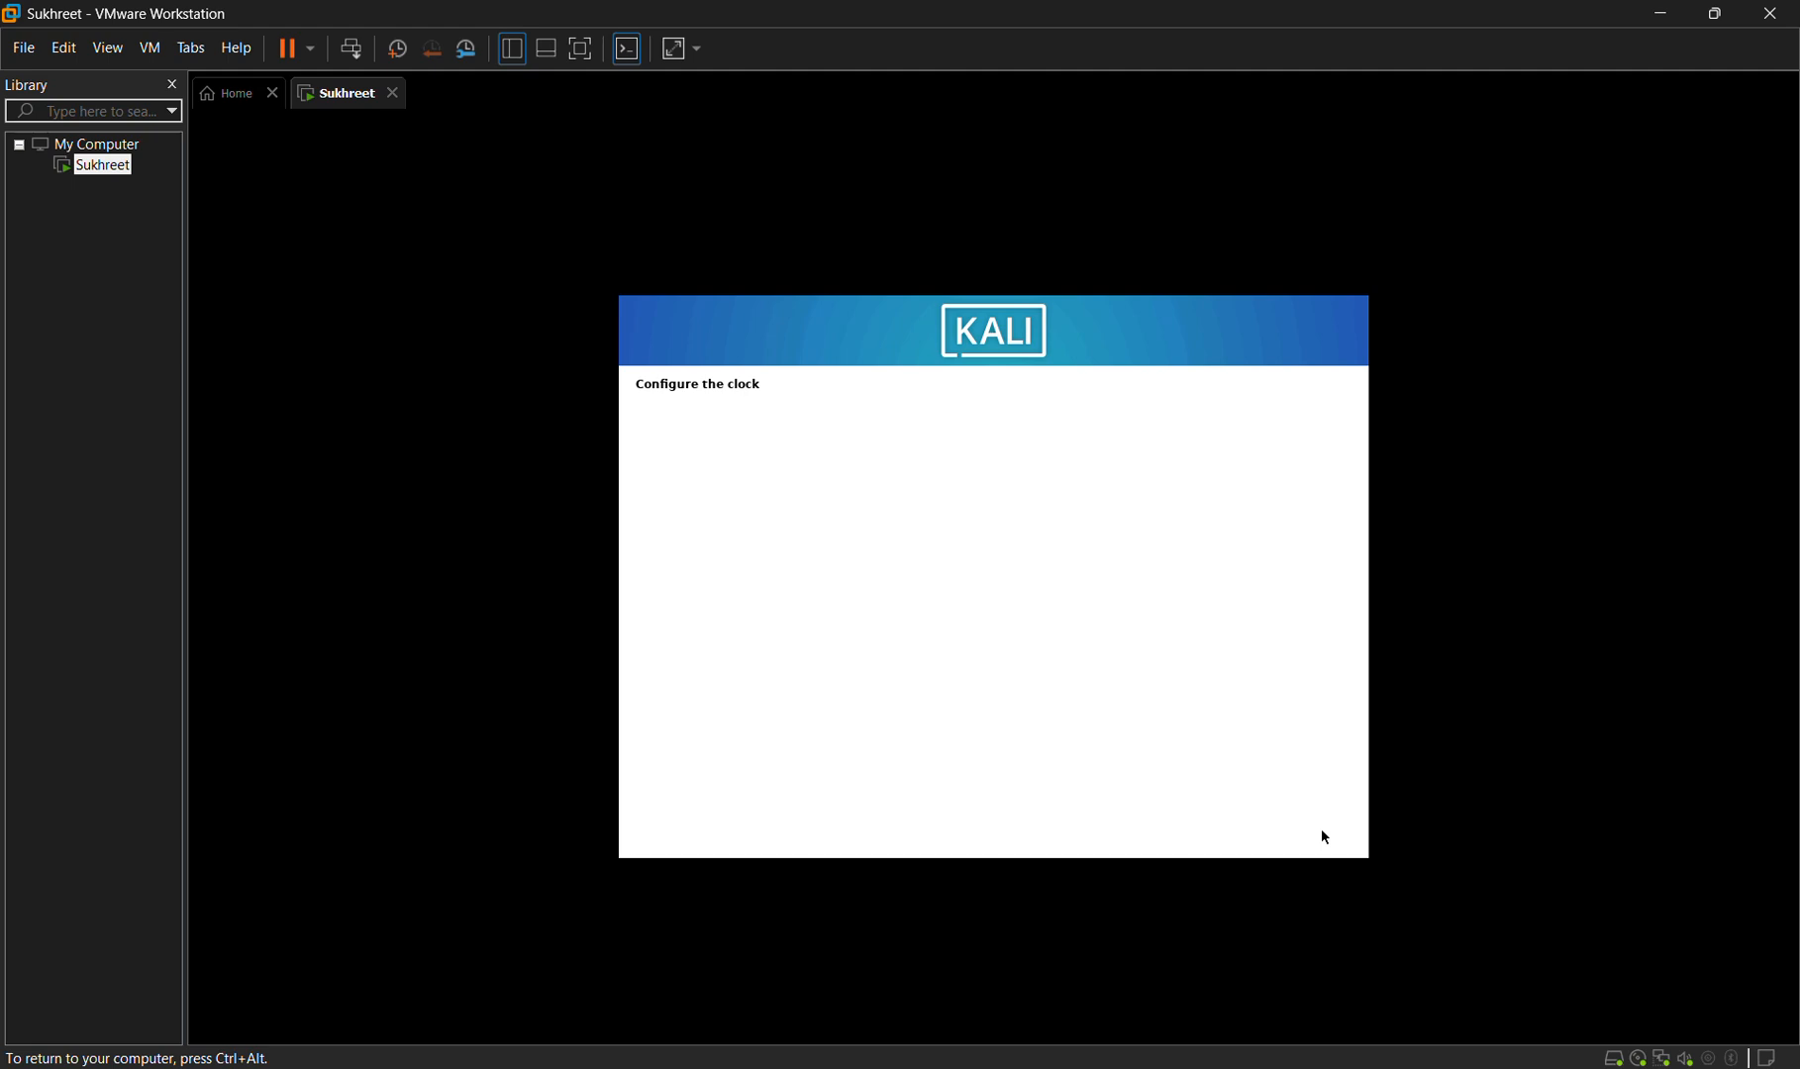
key(ctrl+alt)
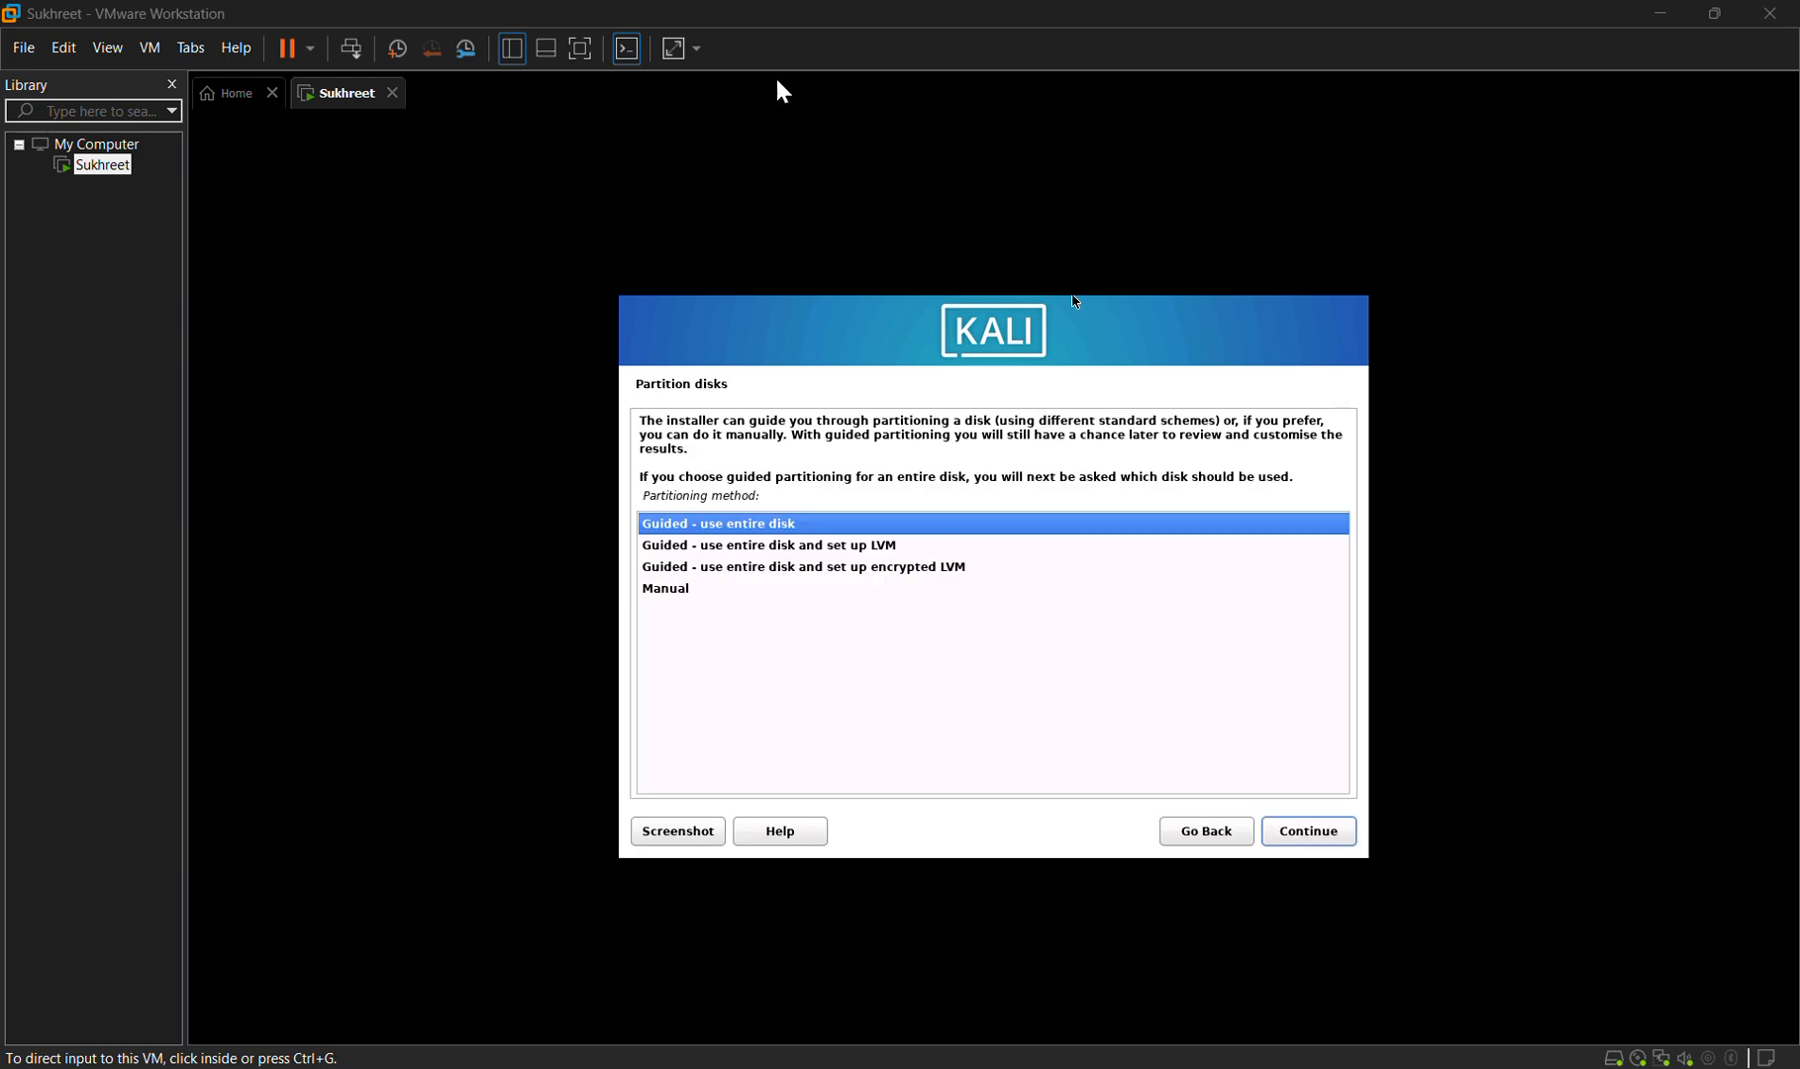
click(1333, 831)
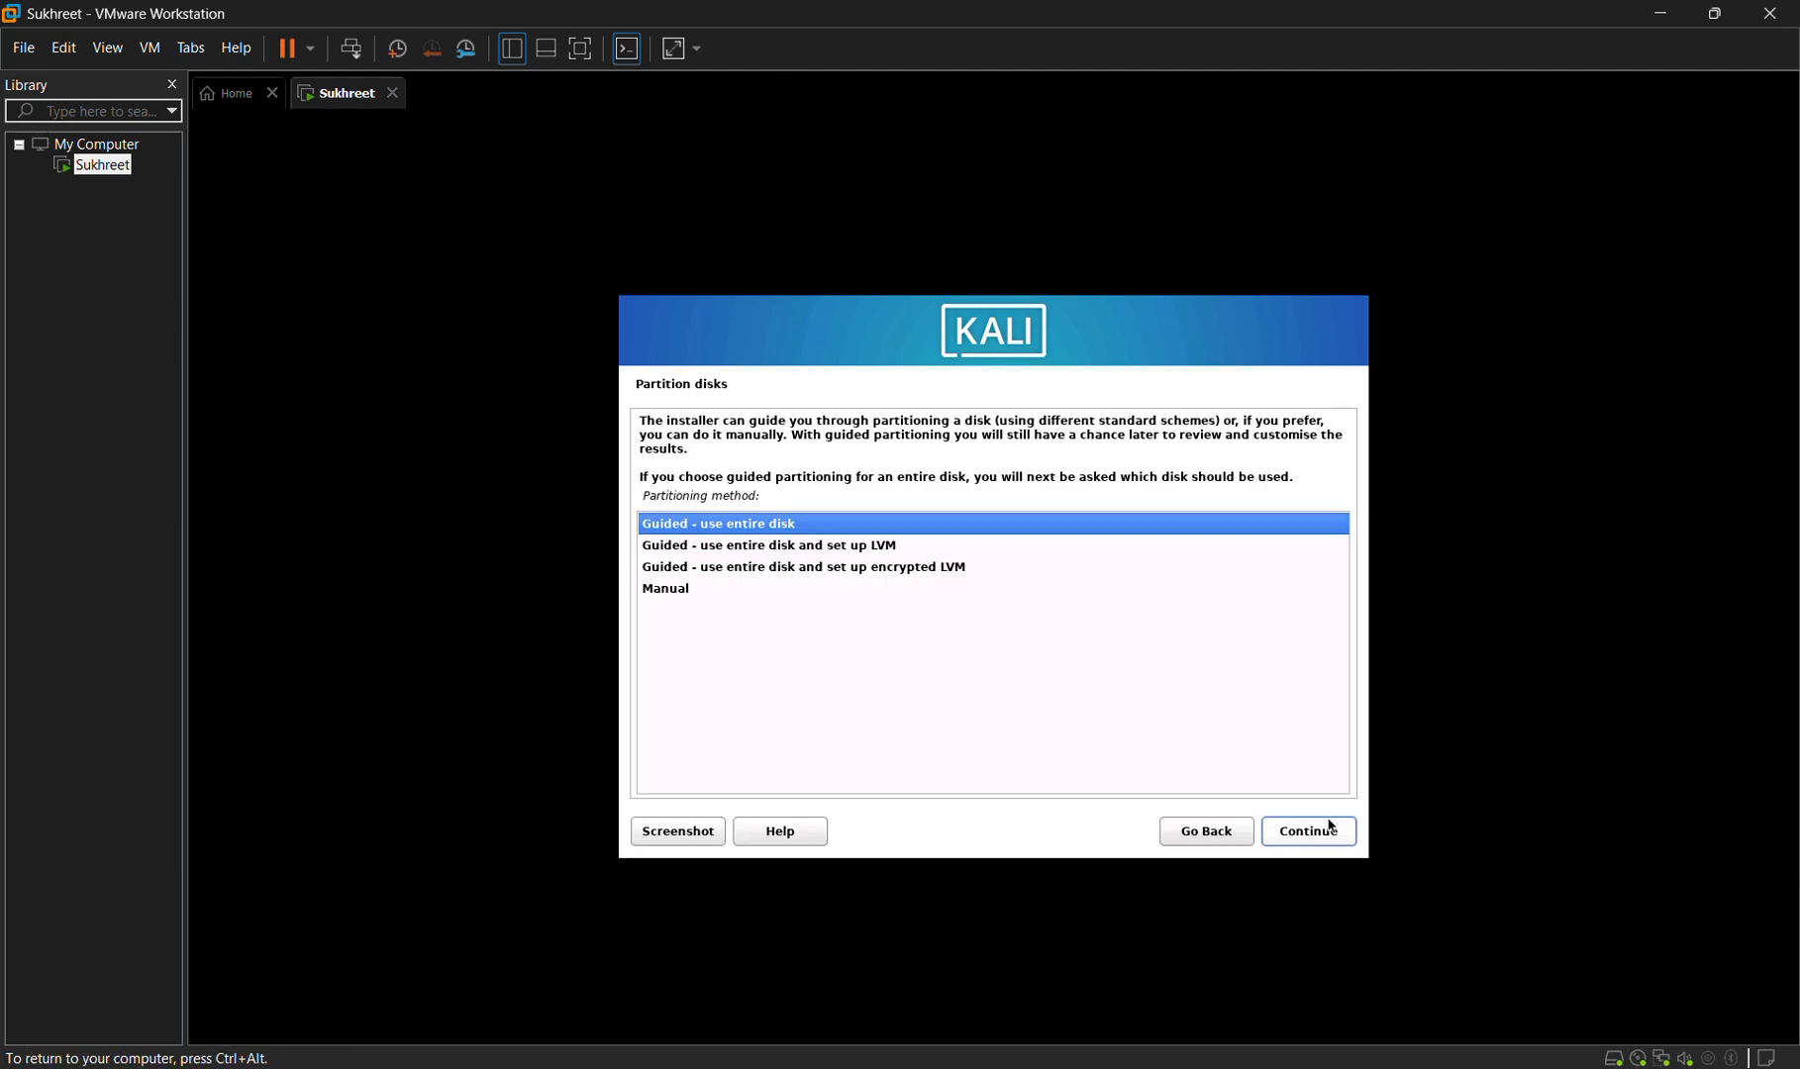
click(1331, 827)
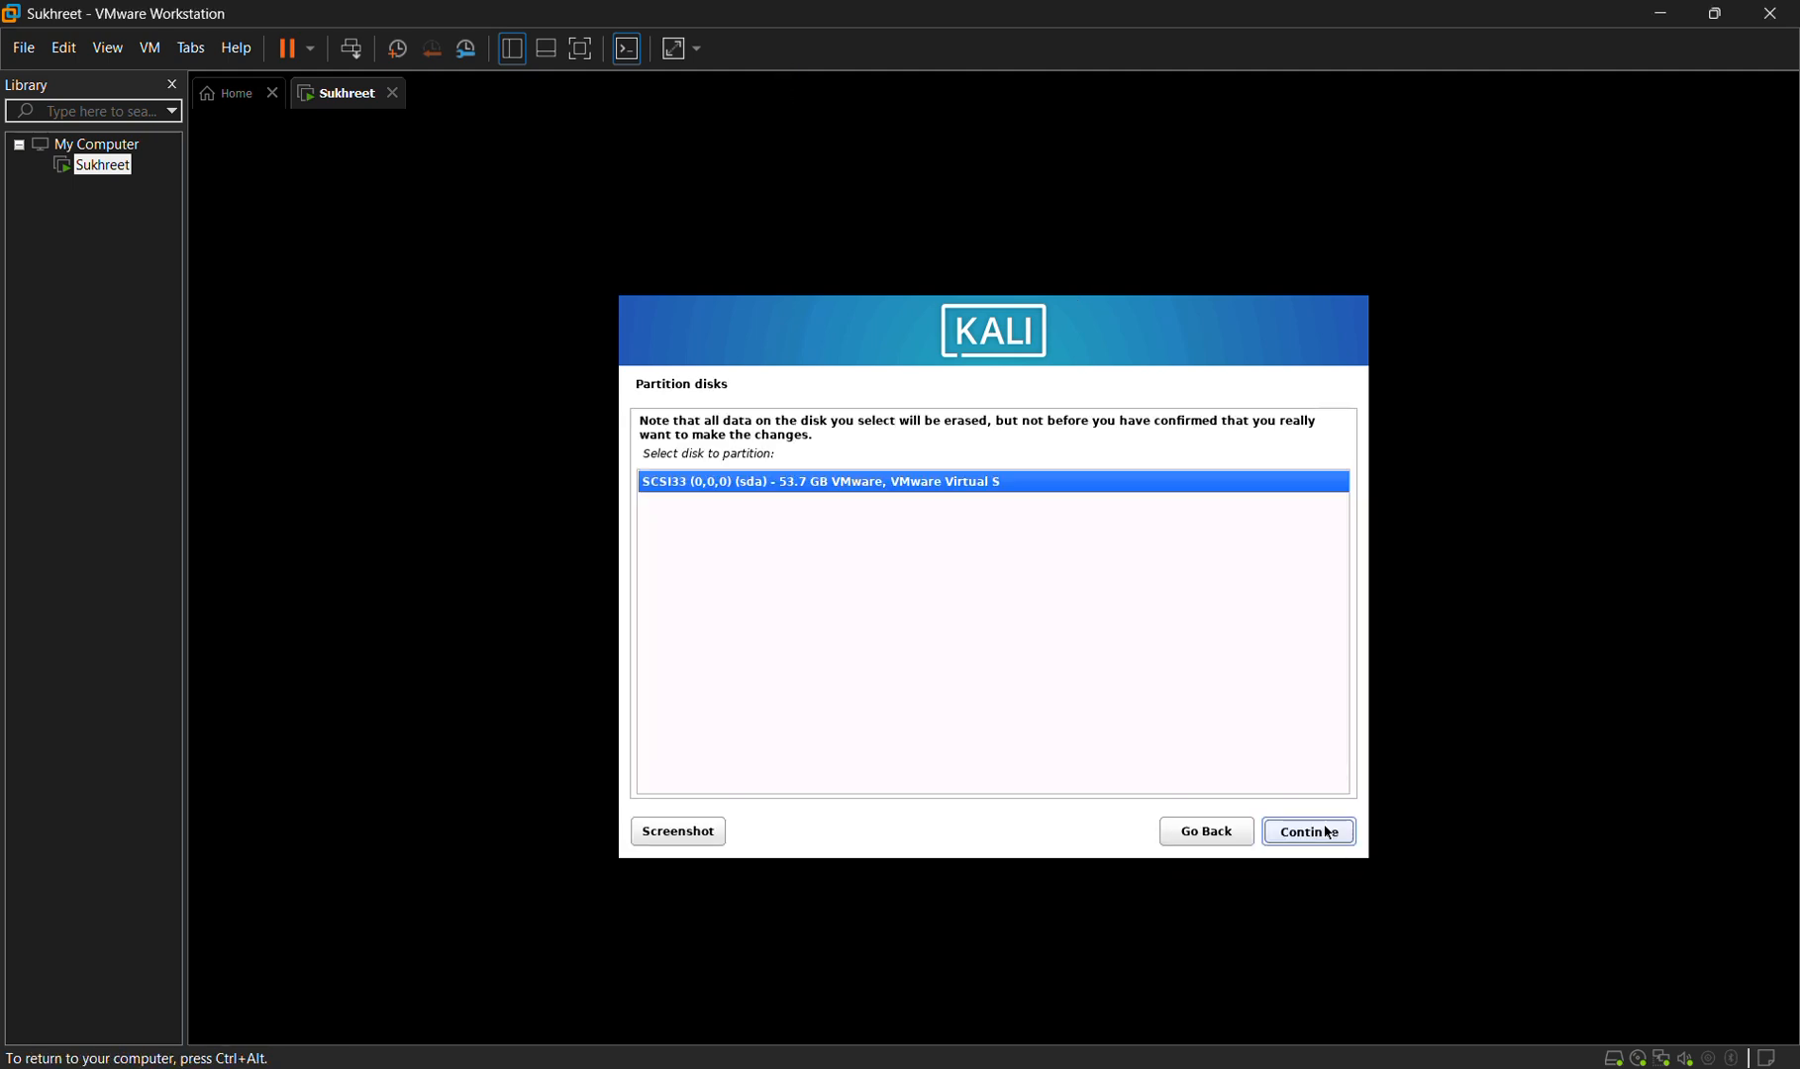
- Partition the SCSI33 (sda) virtual disk with the proposed layout and confirm writing the changes to disk
click(1327, 834)
click(1328, 833)
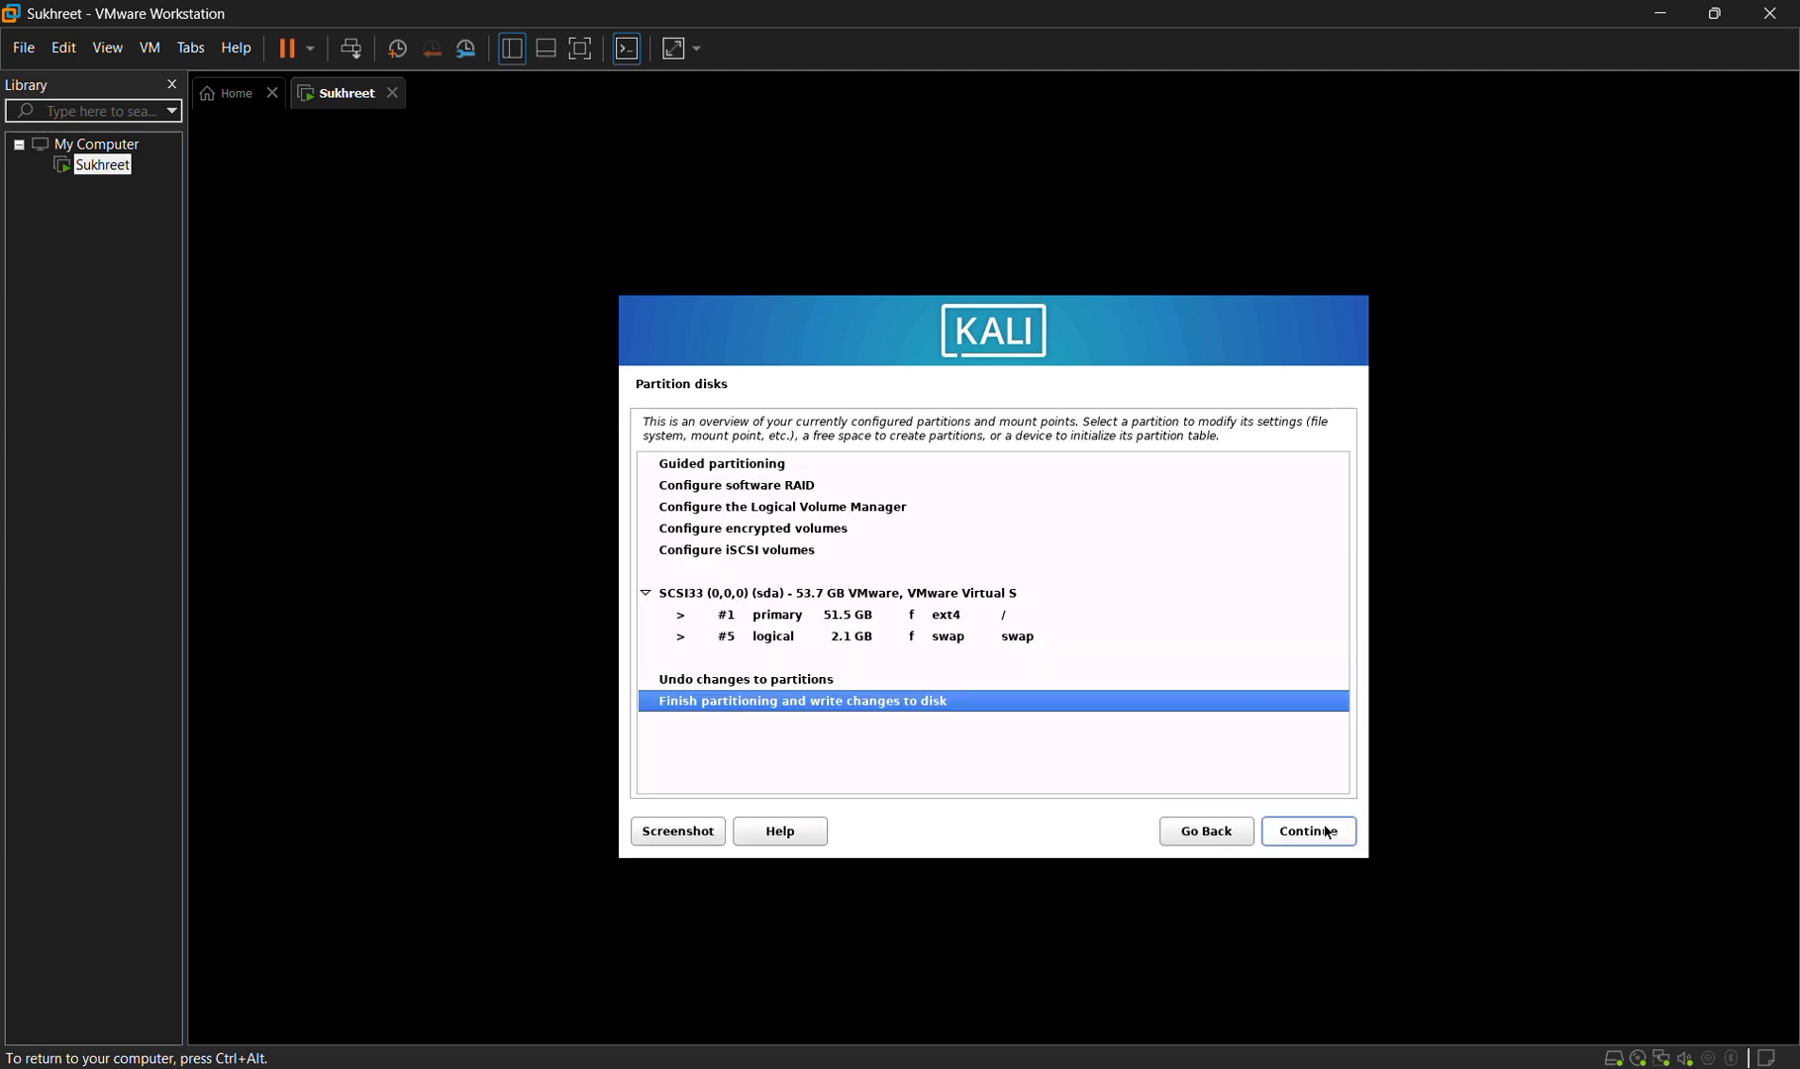
click(1328, 833)
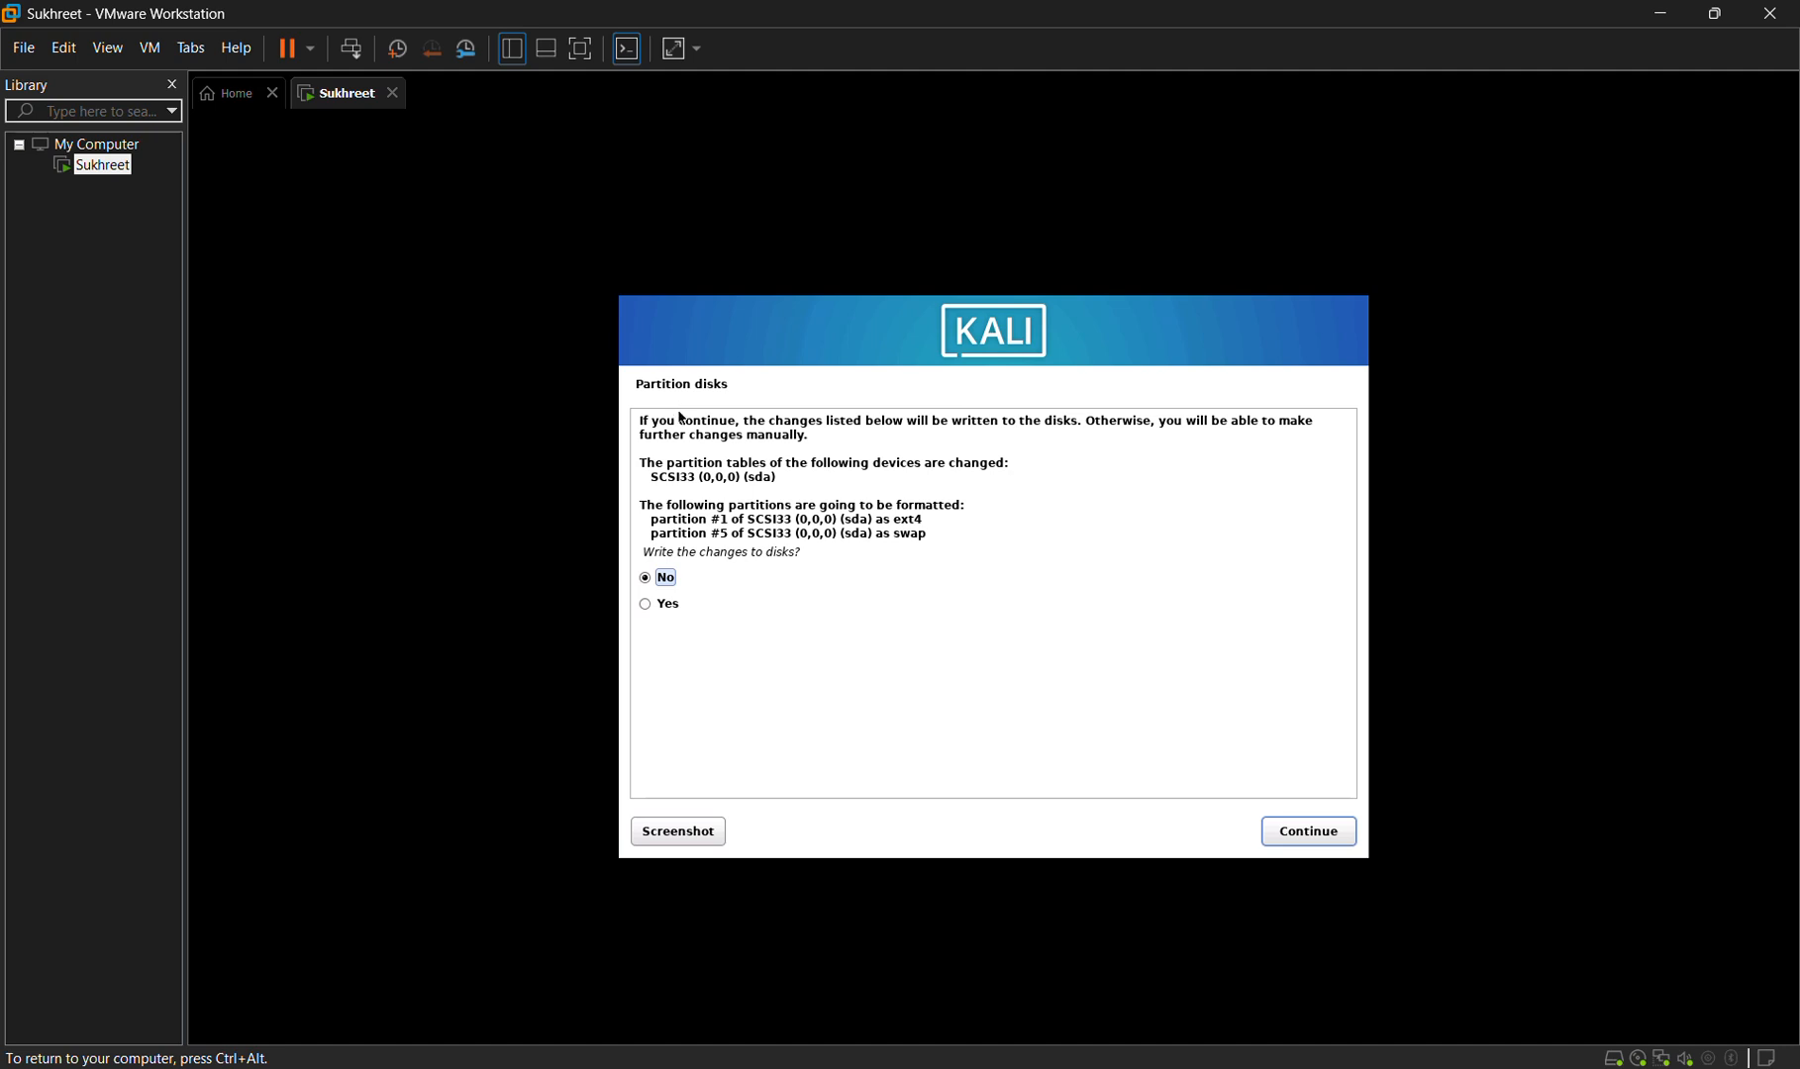
click(655, 606)
click(655, 606)
click(1300, 832)
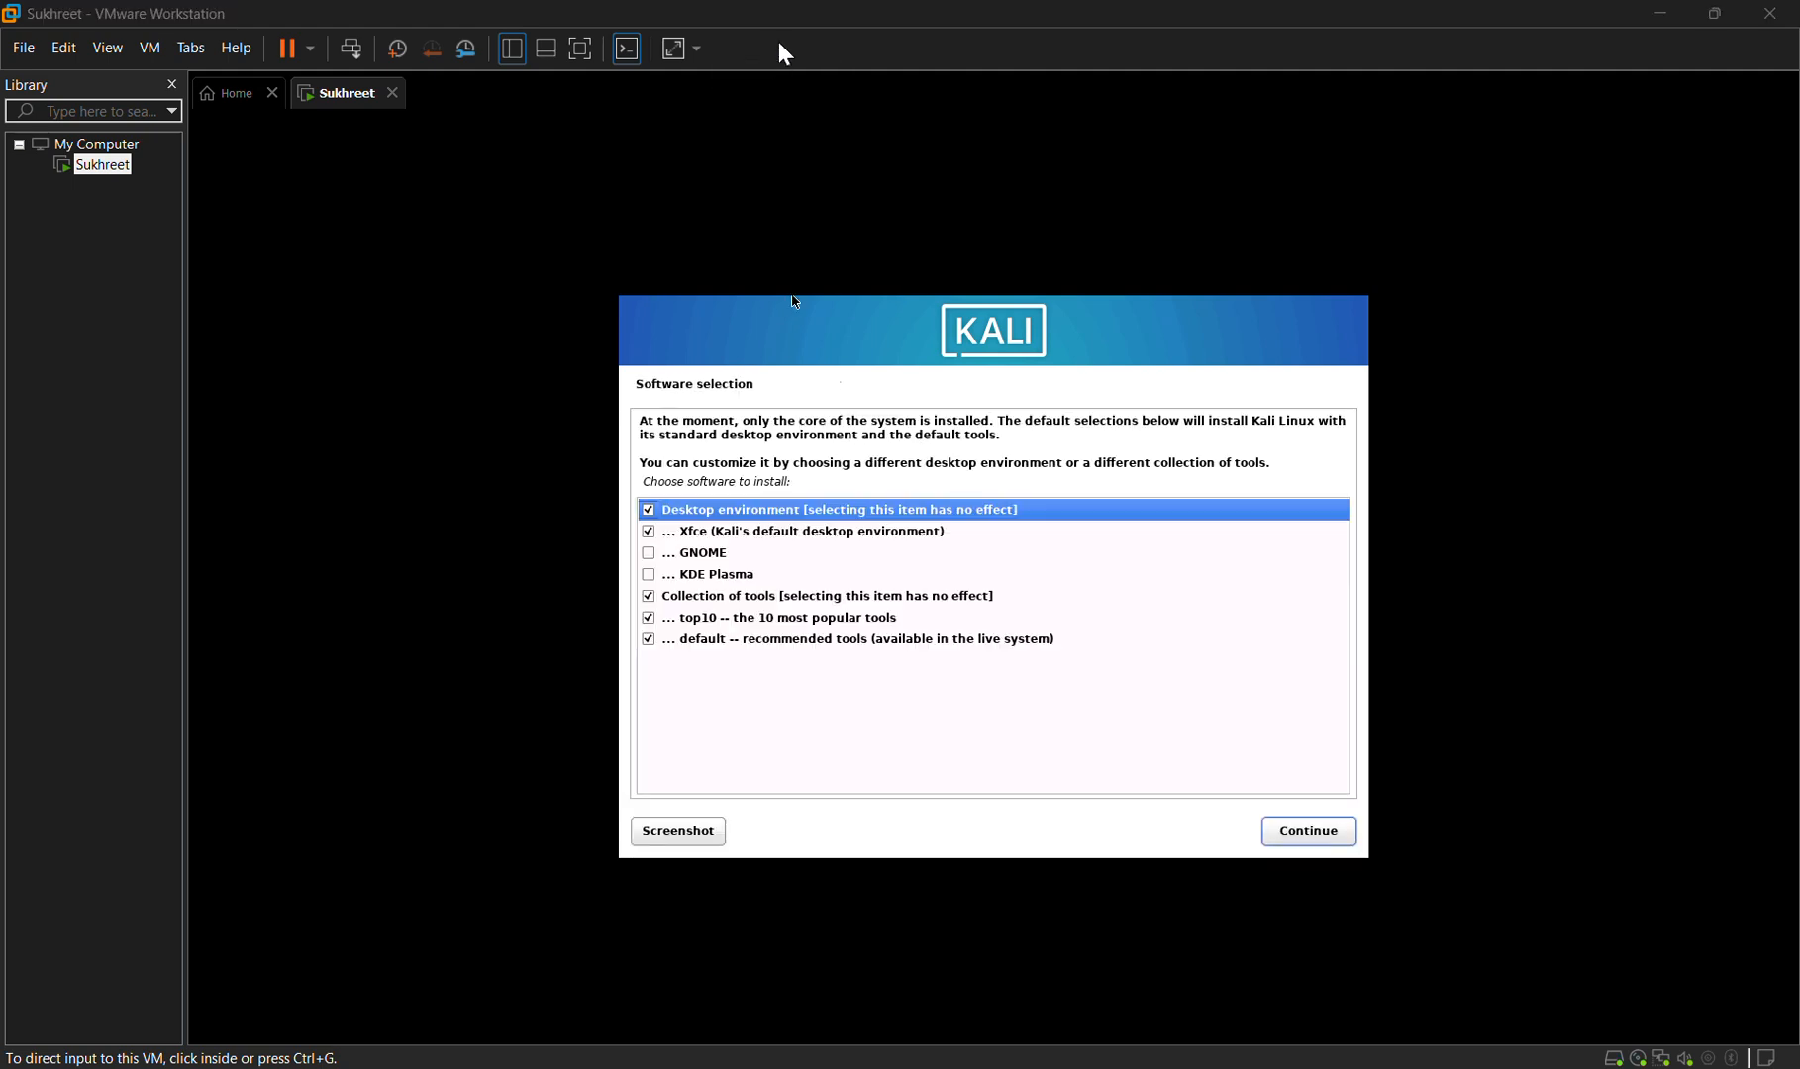
- Install the default Xfce desktop with the top10 and default tools, and put the GRUB boot loader on /dev/sda
click(1287, 840)
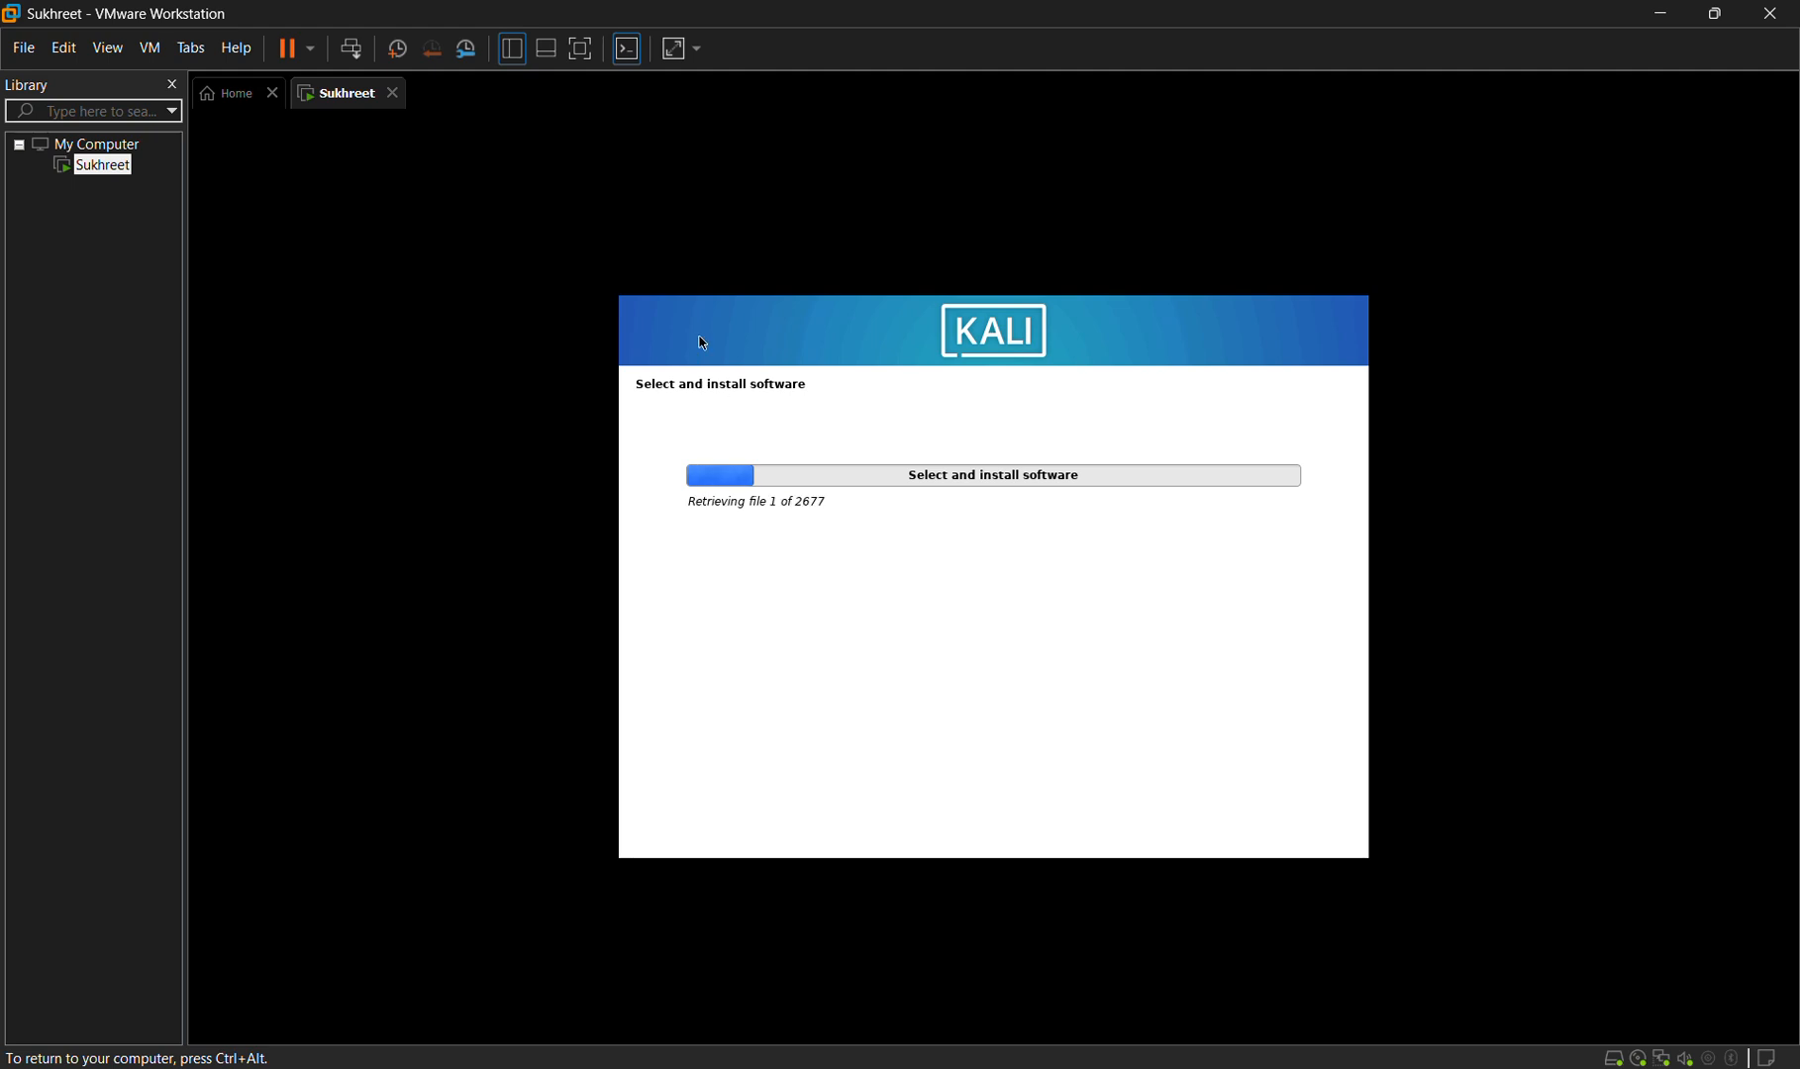
key(ctrl+alt)
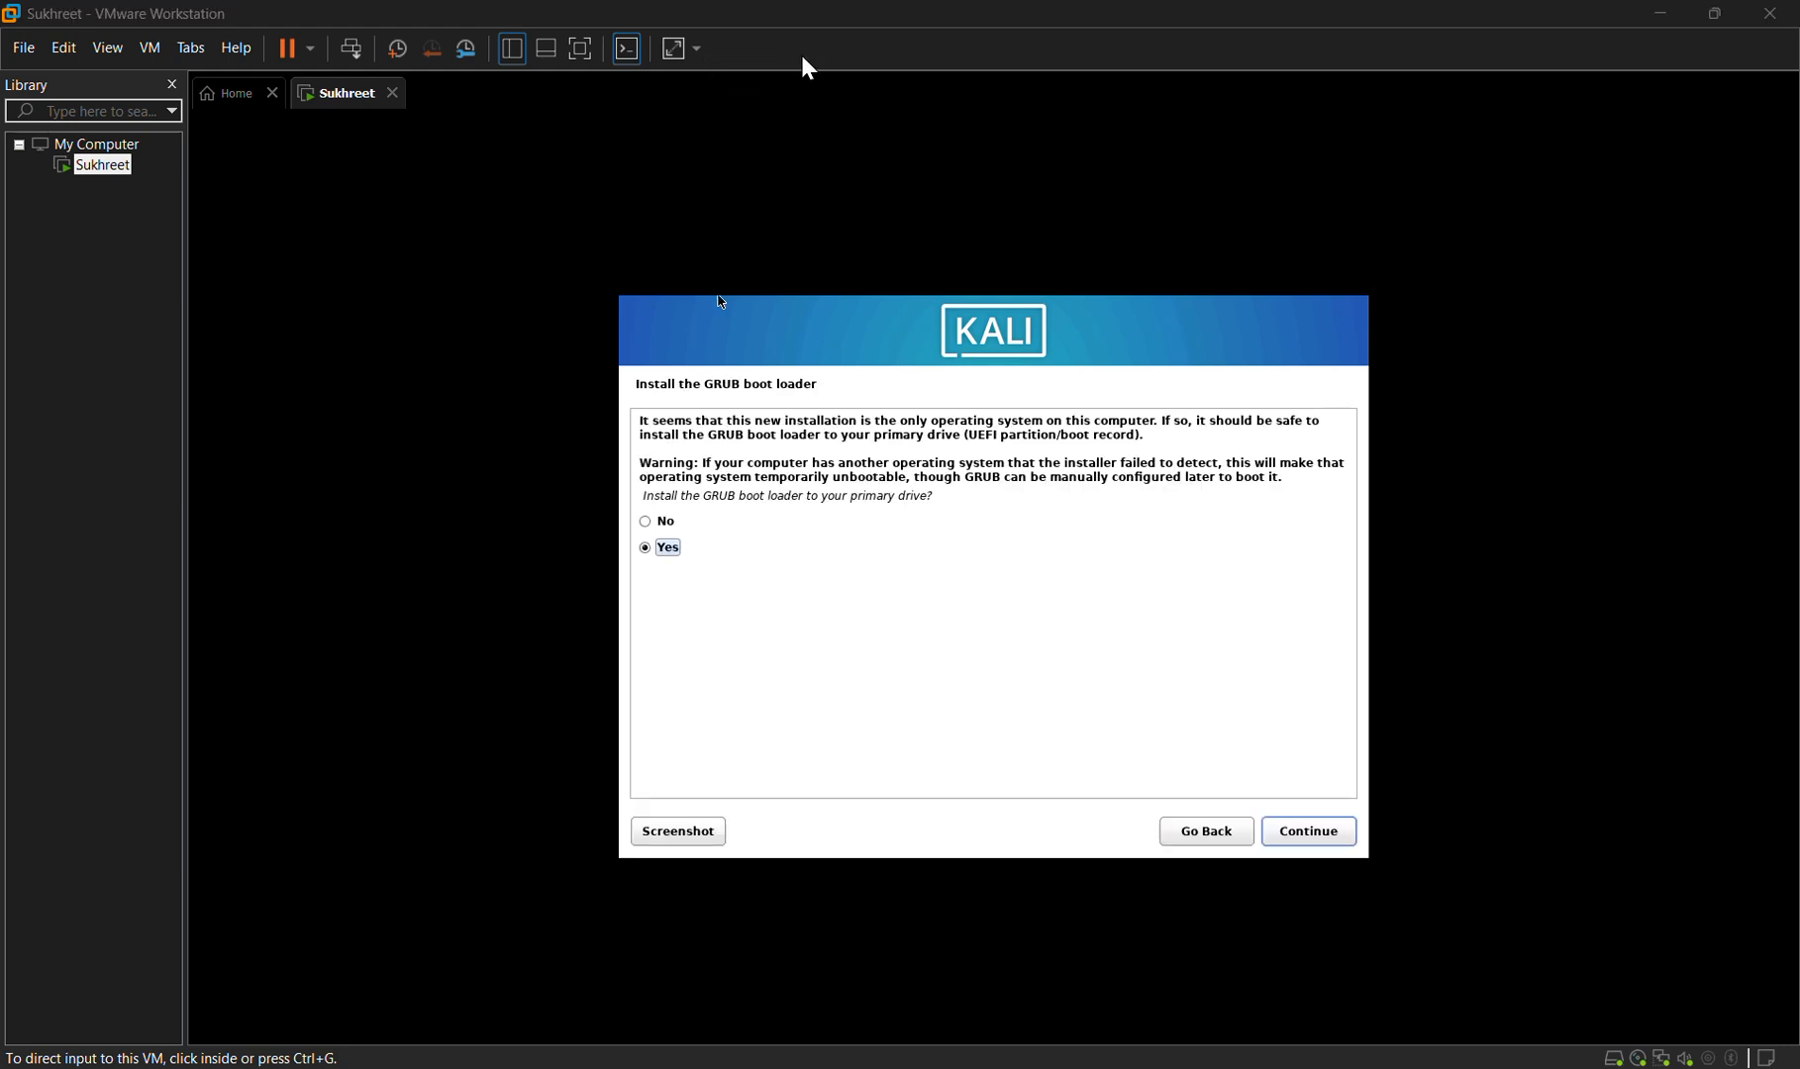
click(1300, 834)
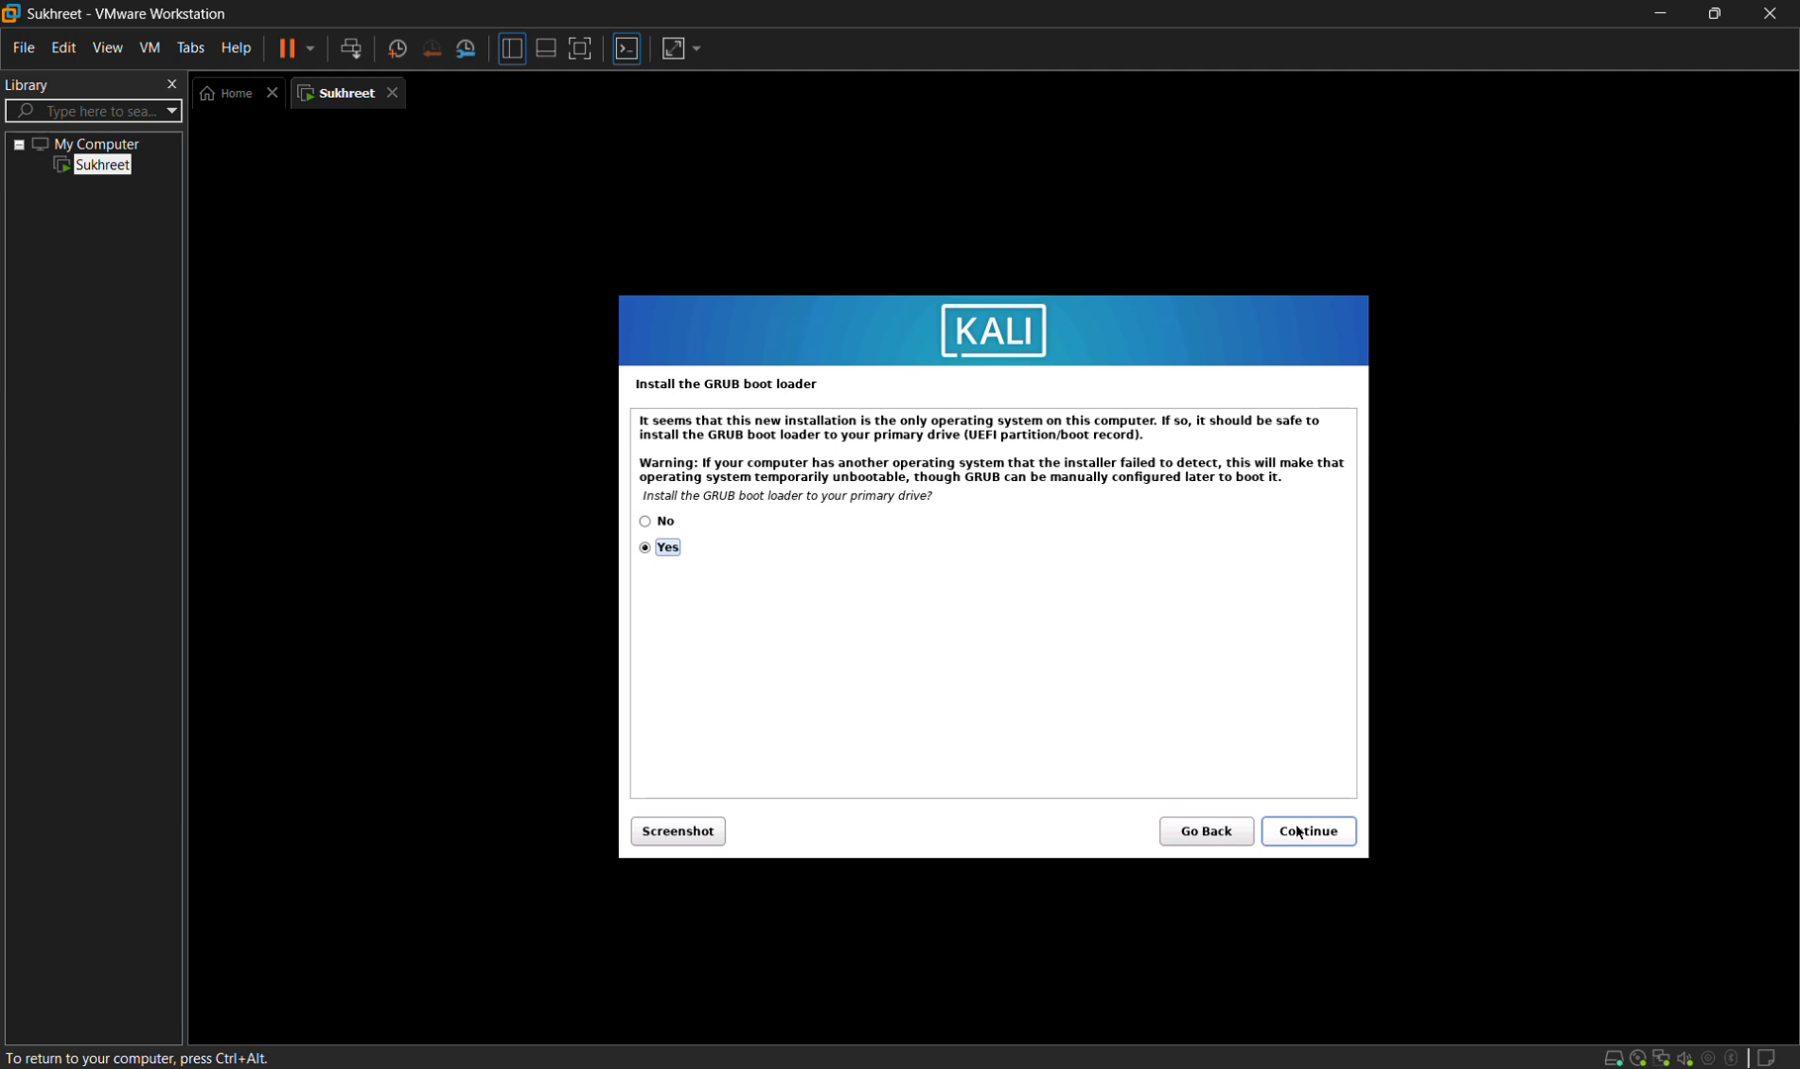
click(1300, 834)
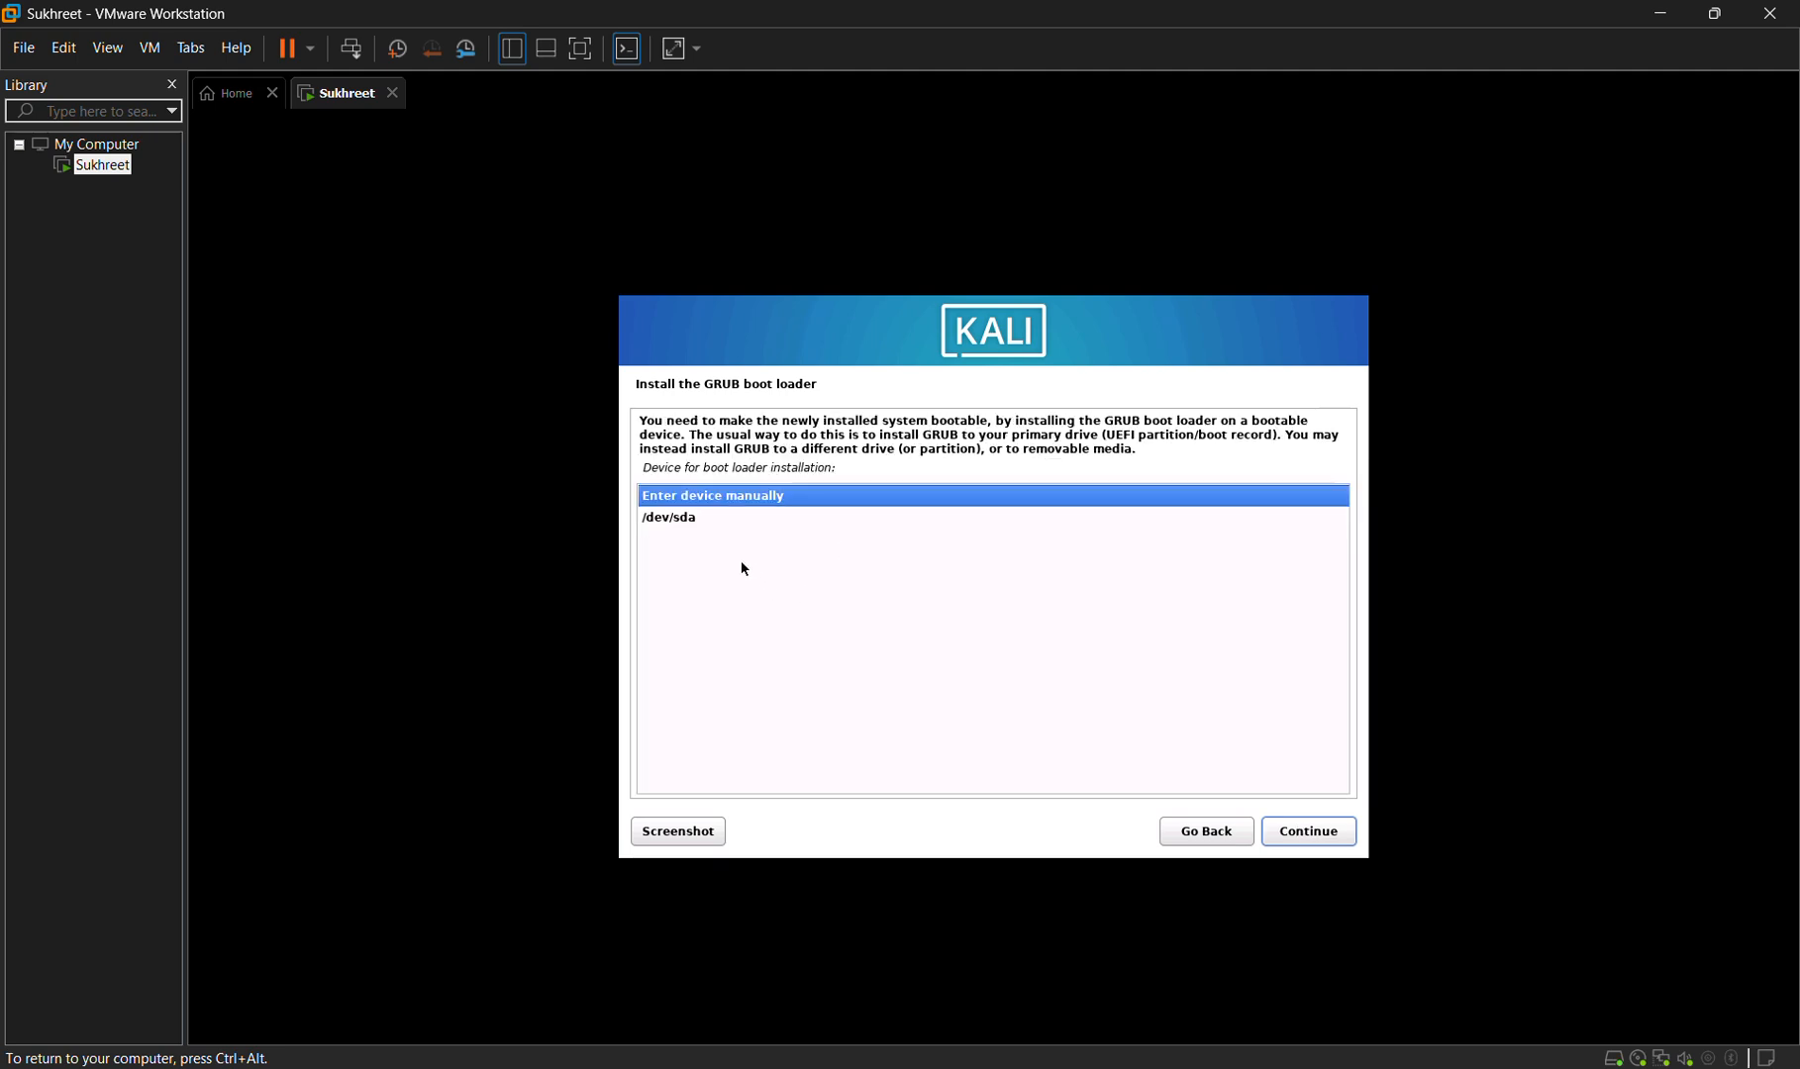
click(742, 518)
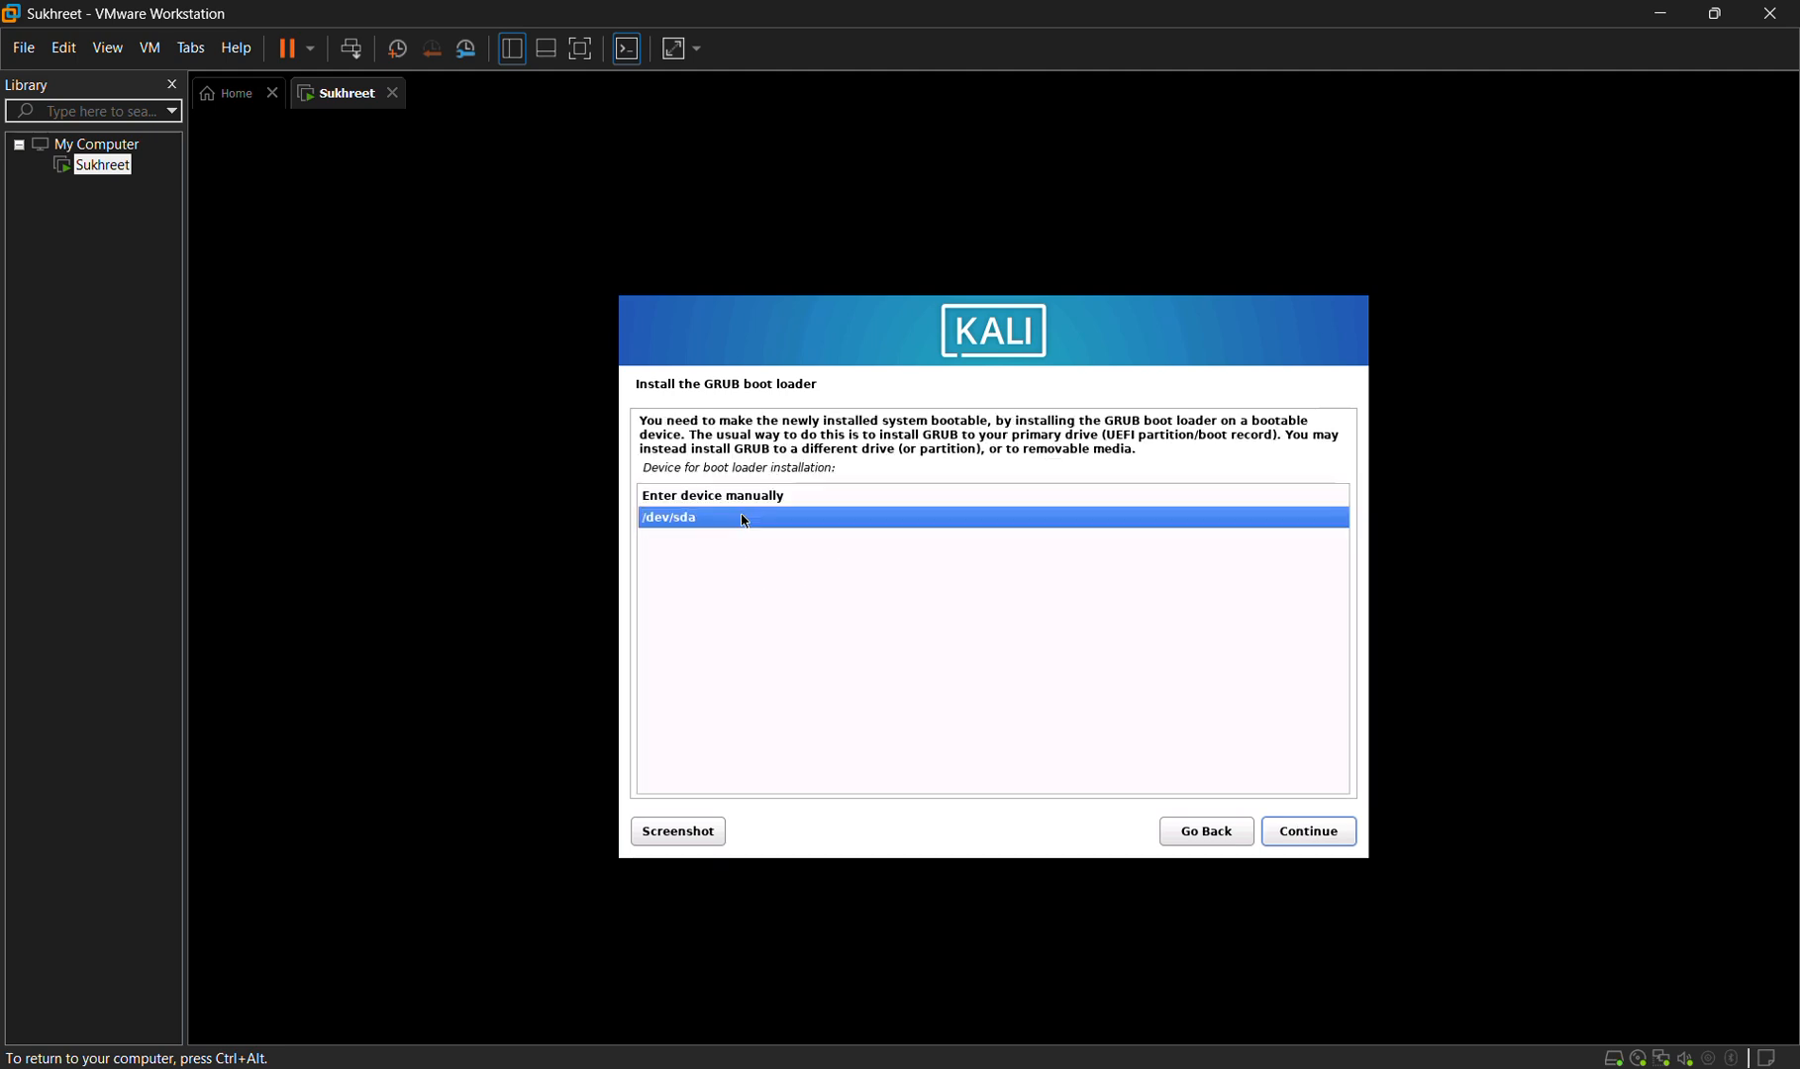
click(1332, 842)
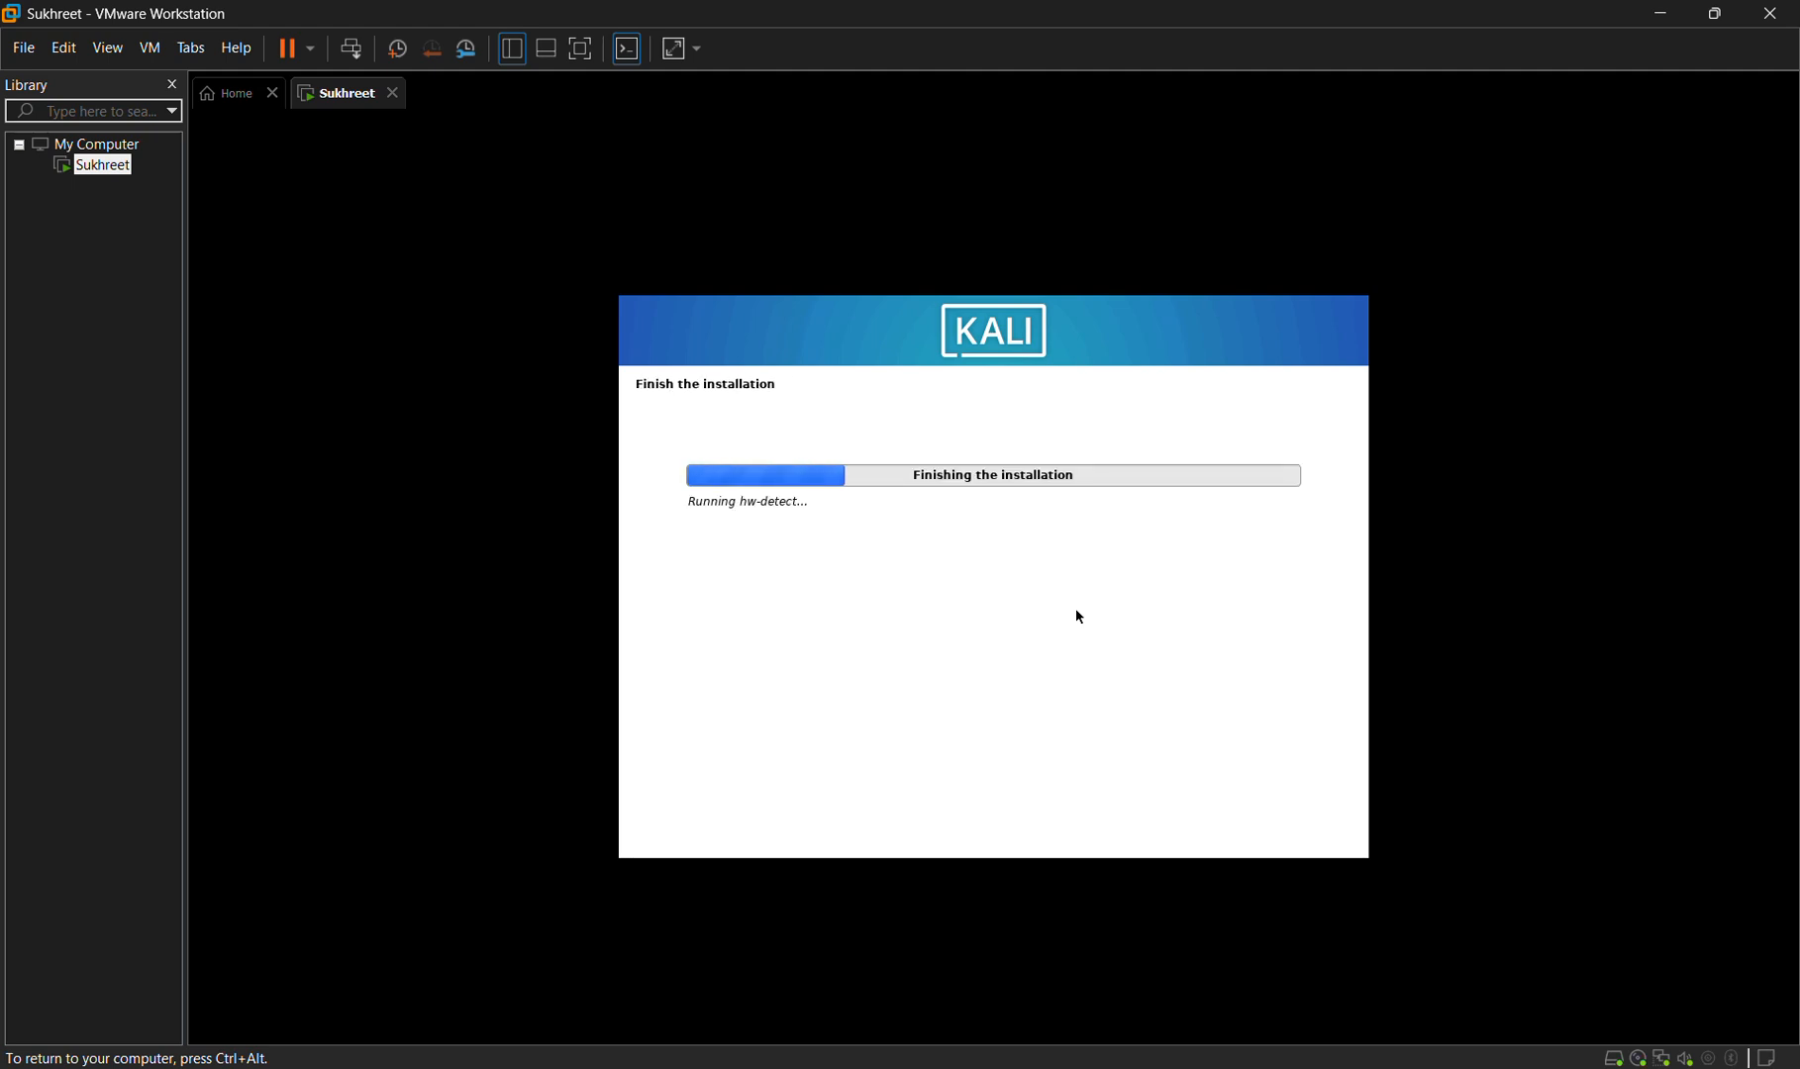
- Finish the installation, reboot the virtual machine and boot the Kali GNU/Linux entry
key(ctrl+alt)
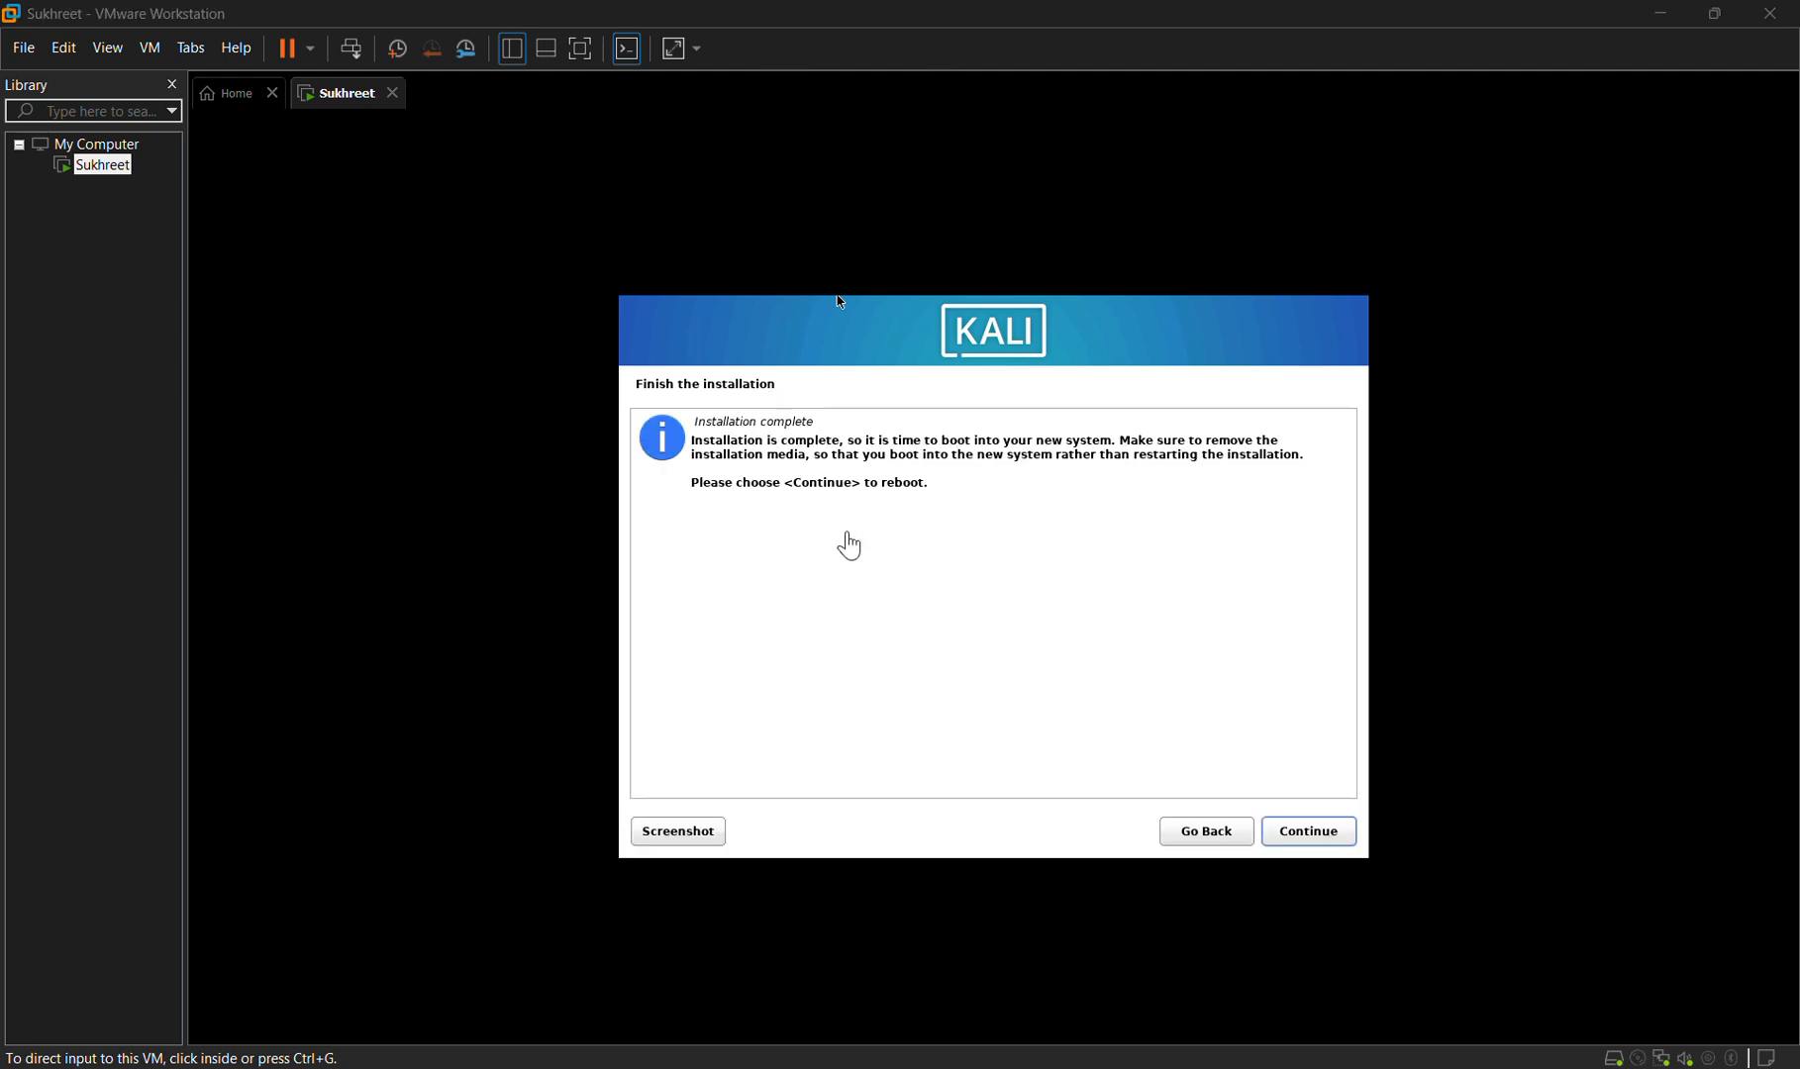
click(1311, 849)
click(1313, 848)
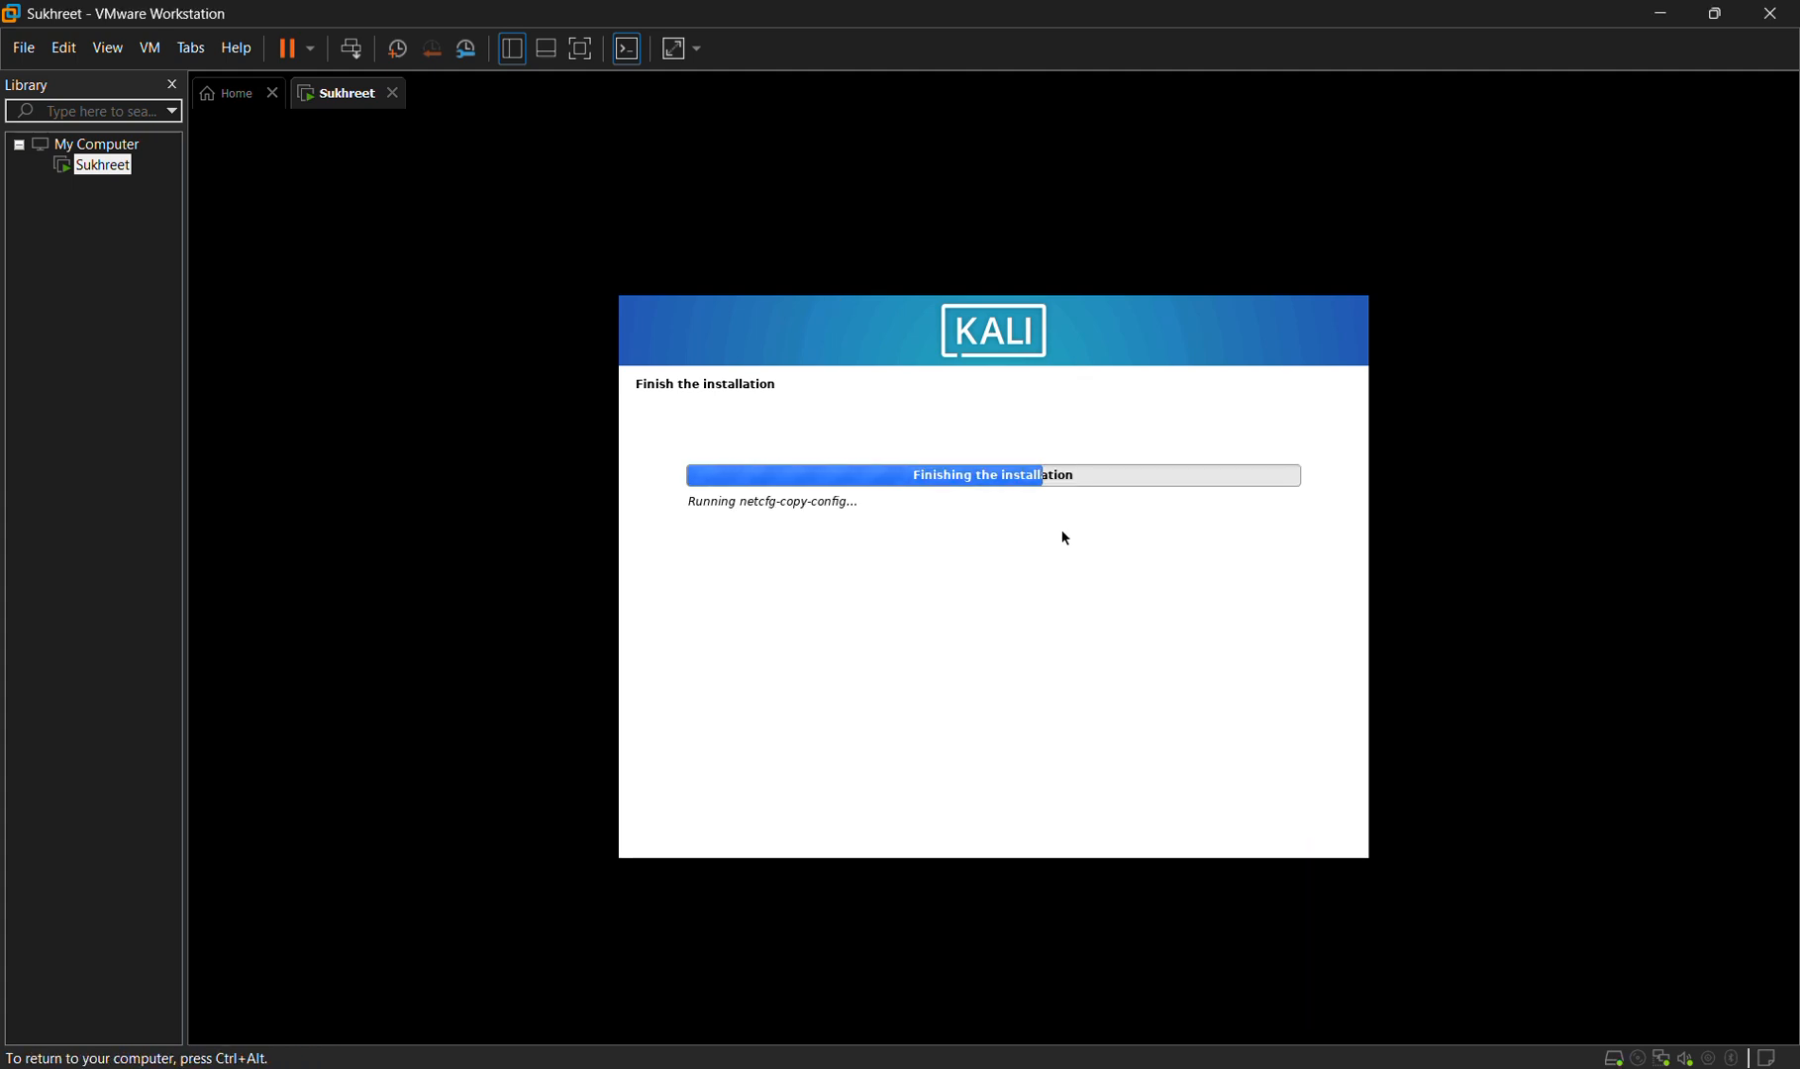
key(ctrl+alt)
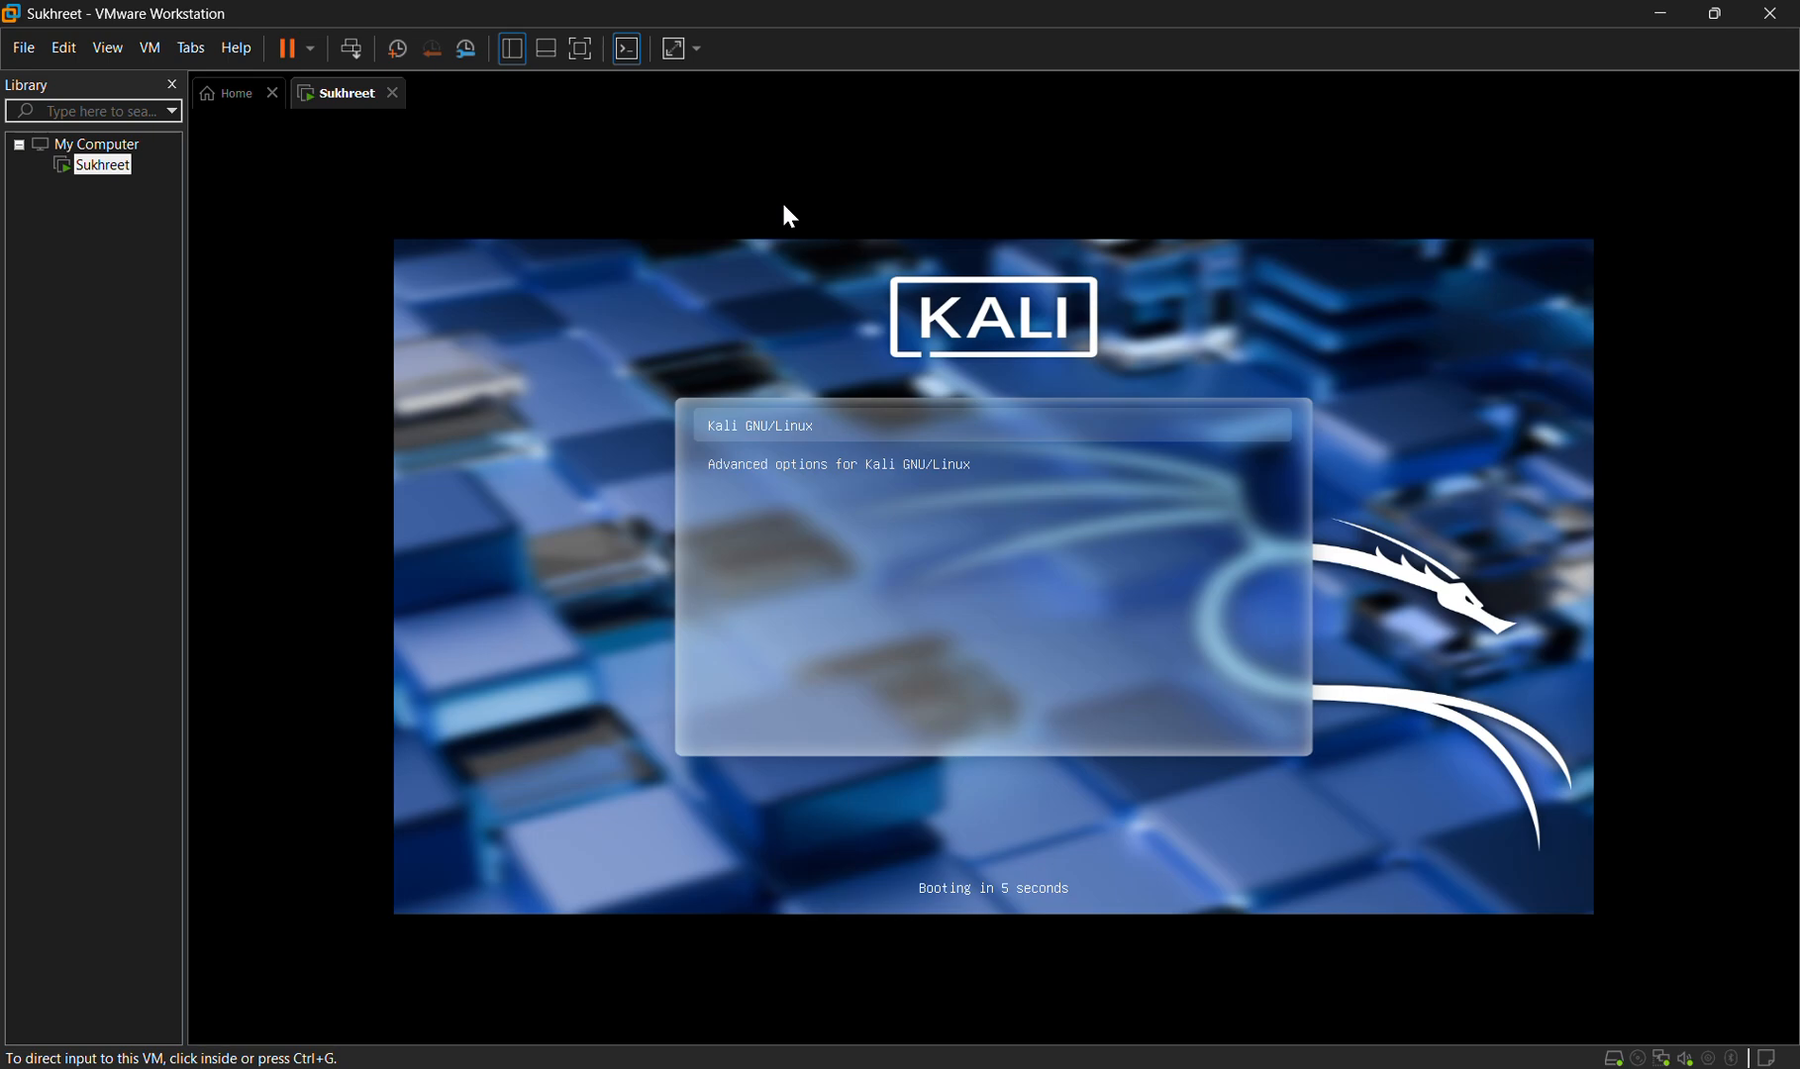
click(789, 216)
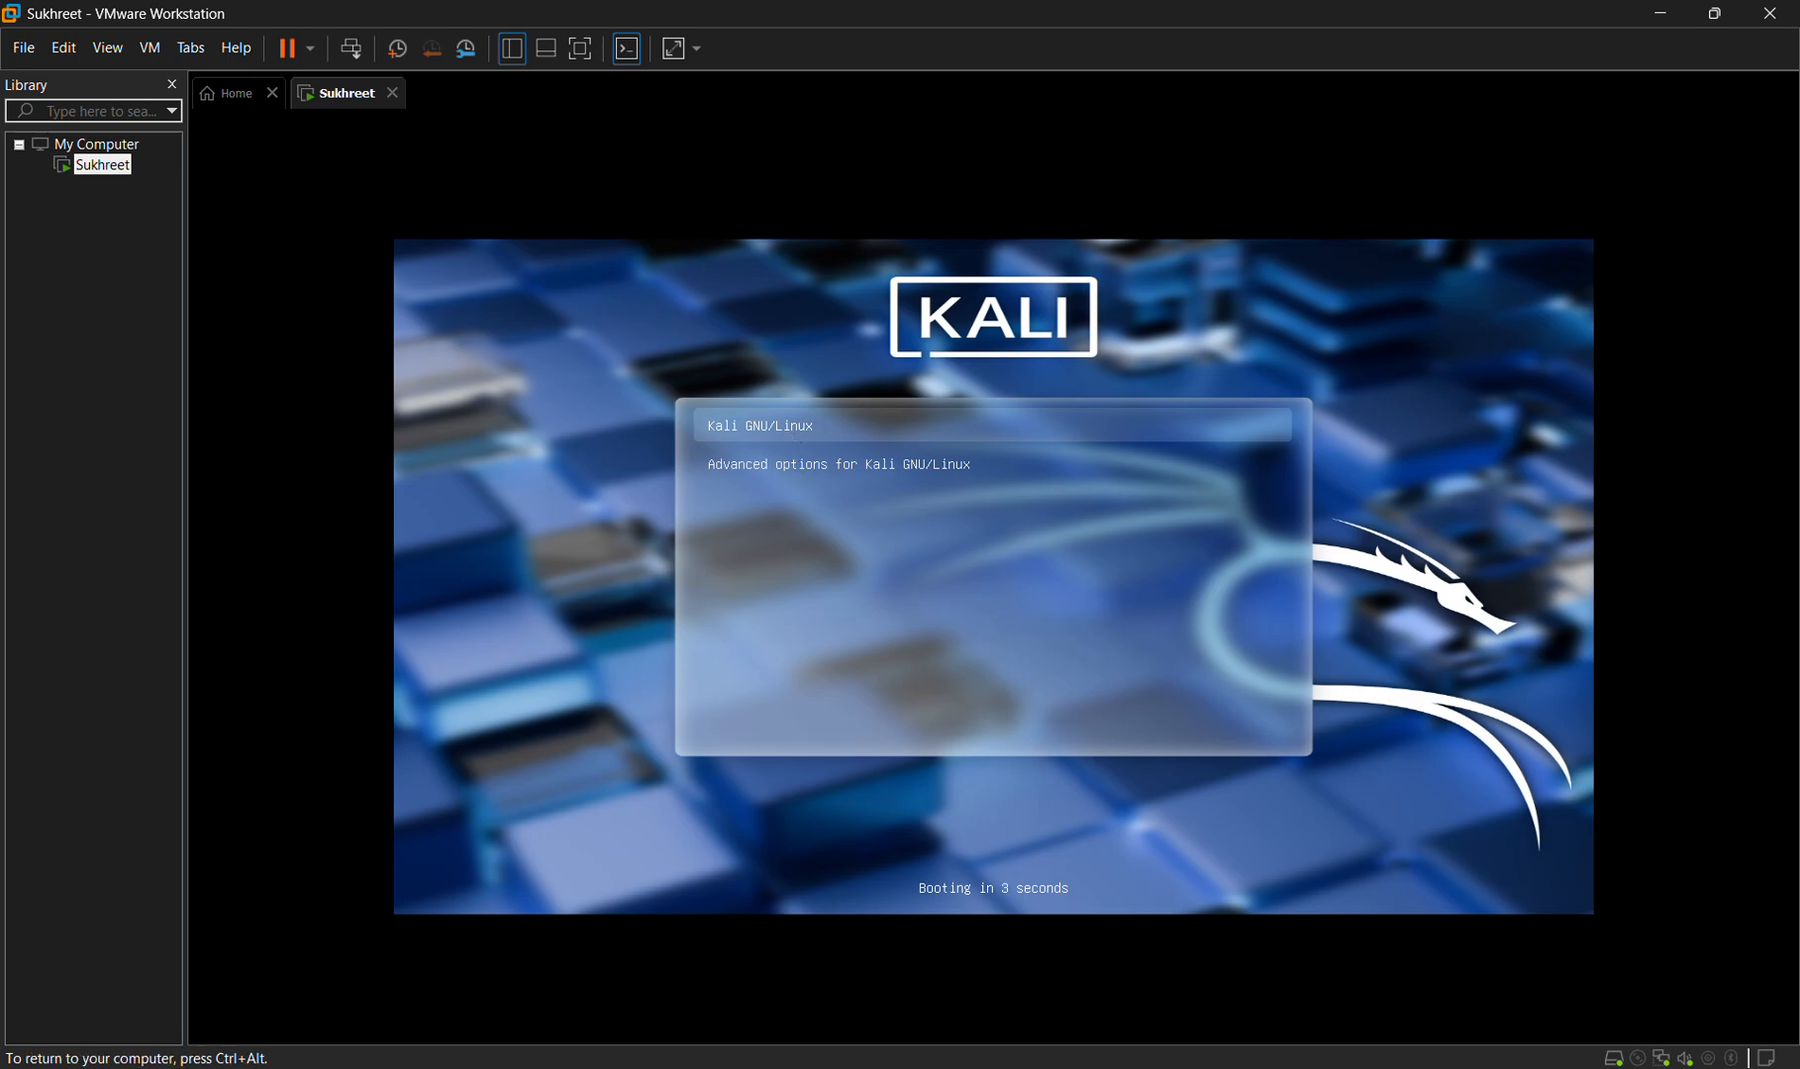
key(Return)
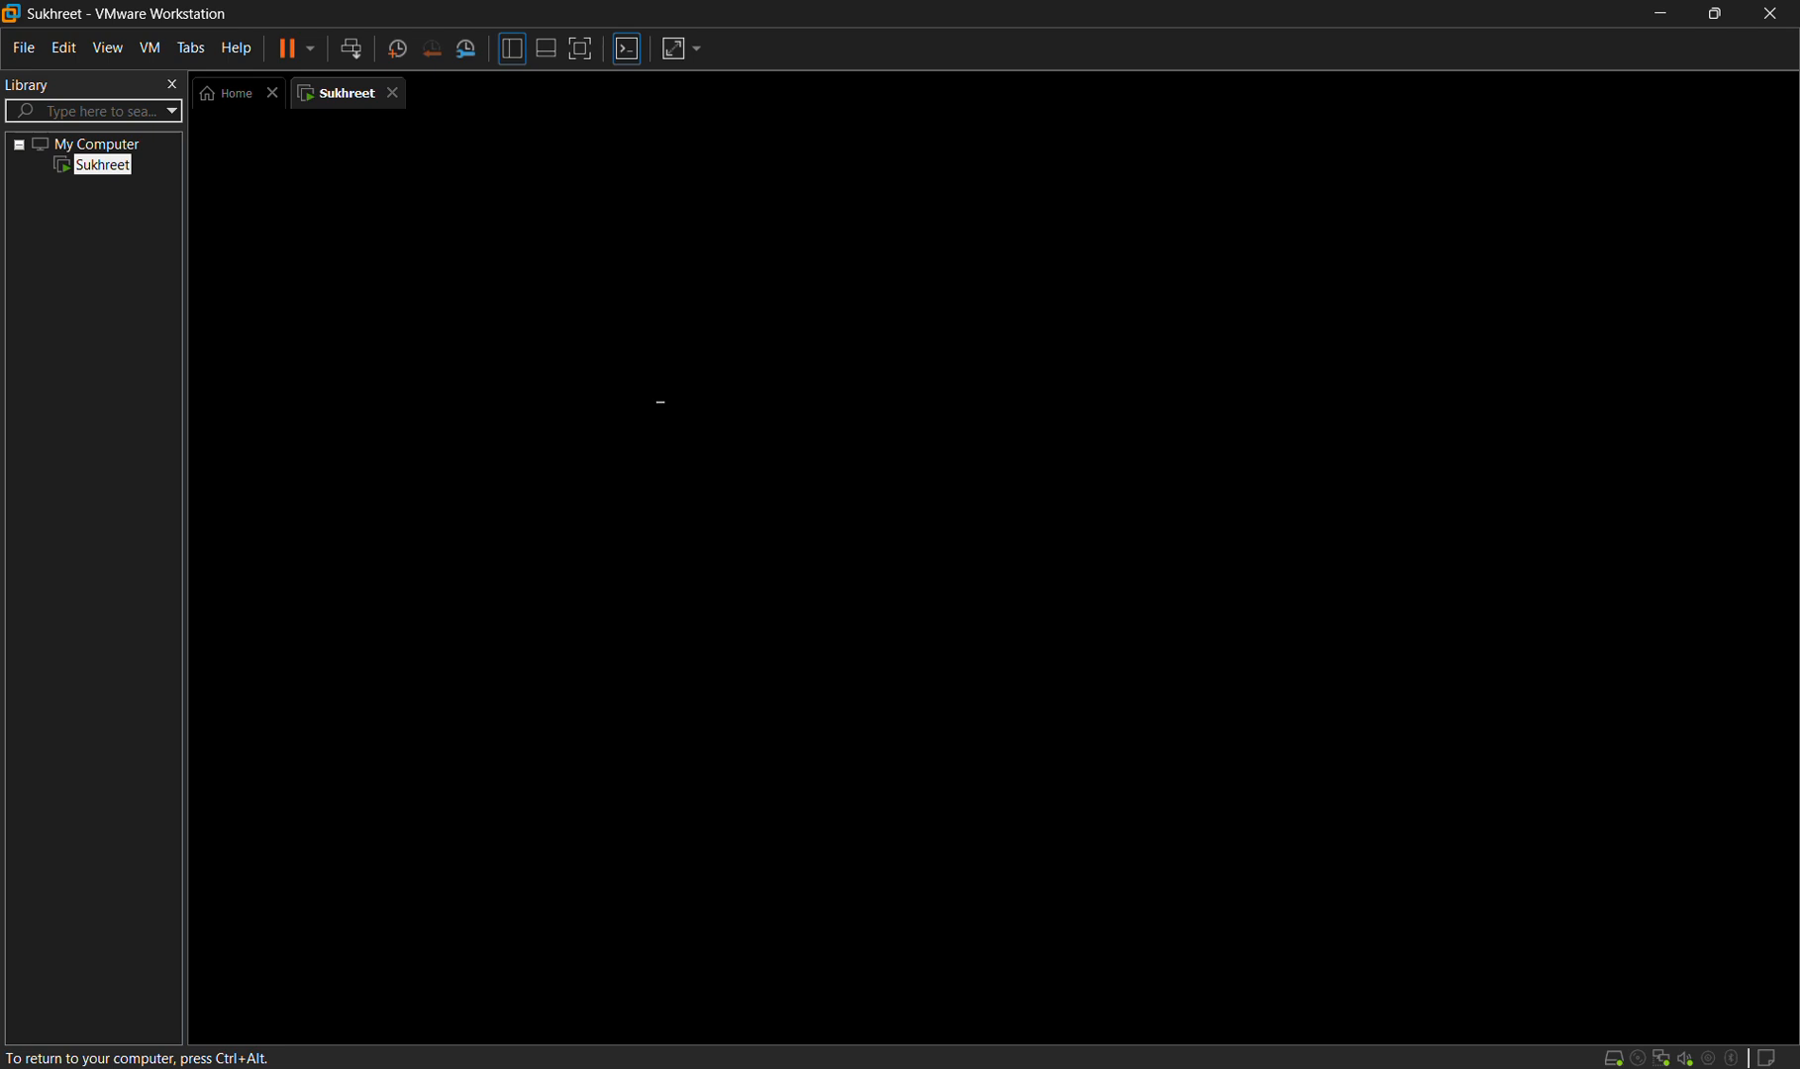
- Log in to the Kali desktop with the new account's username and password
key(ctrl+alt)
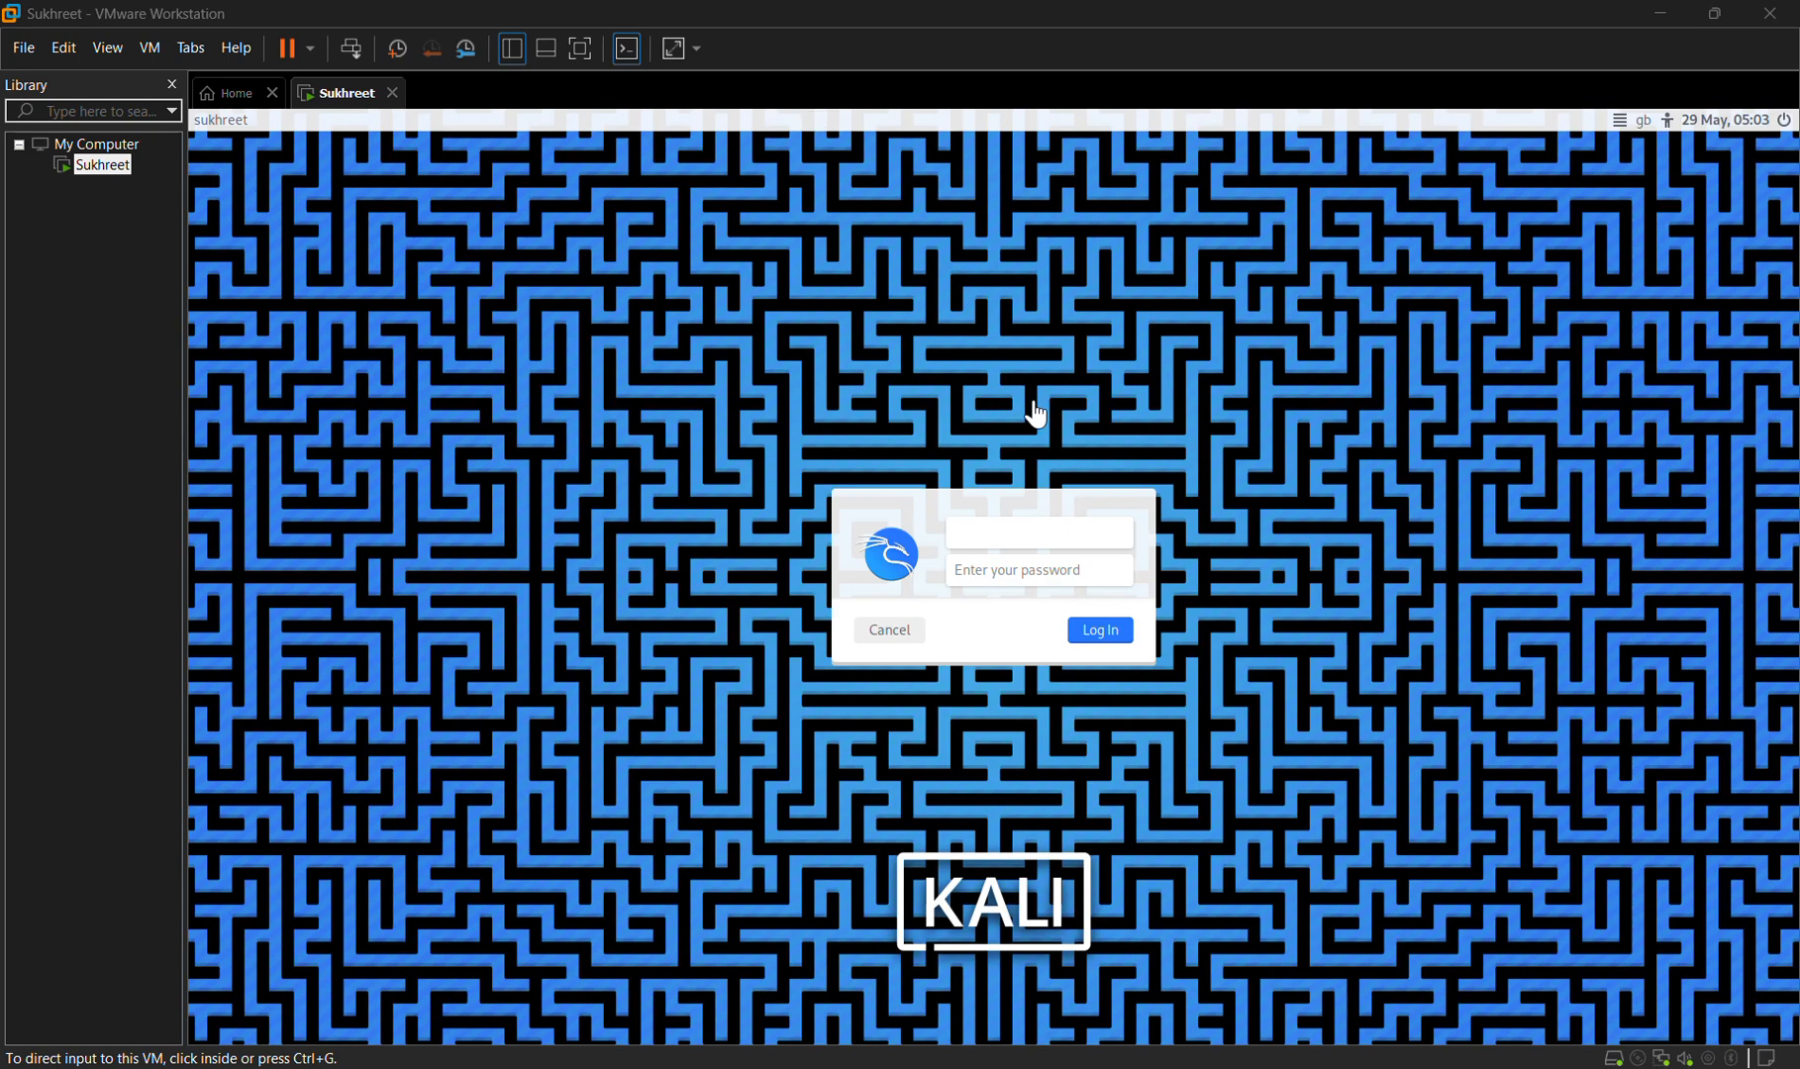
click(996, 520)
text(sukhreety)
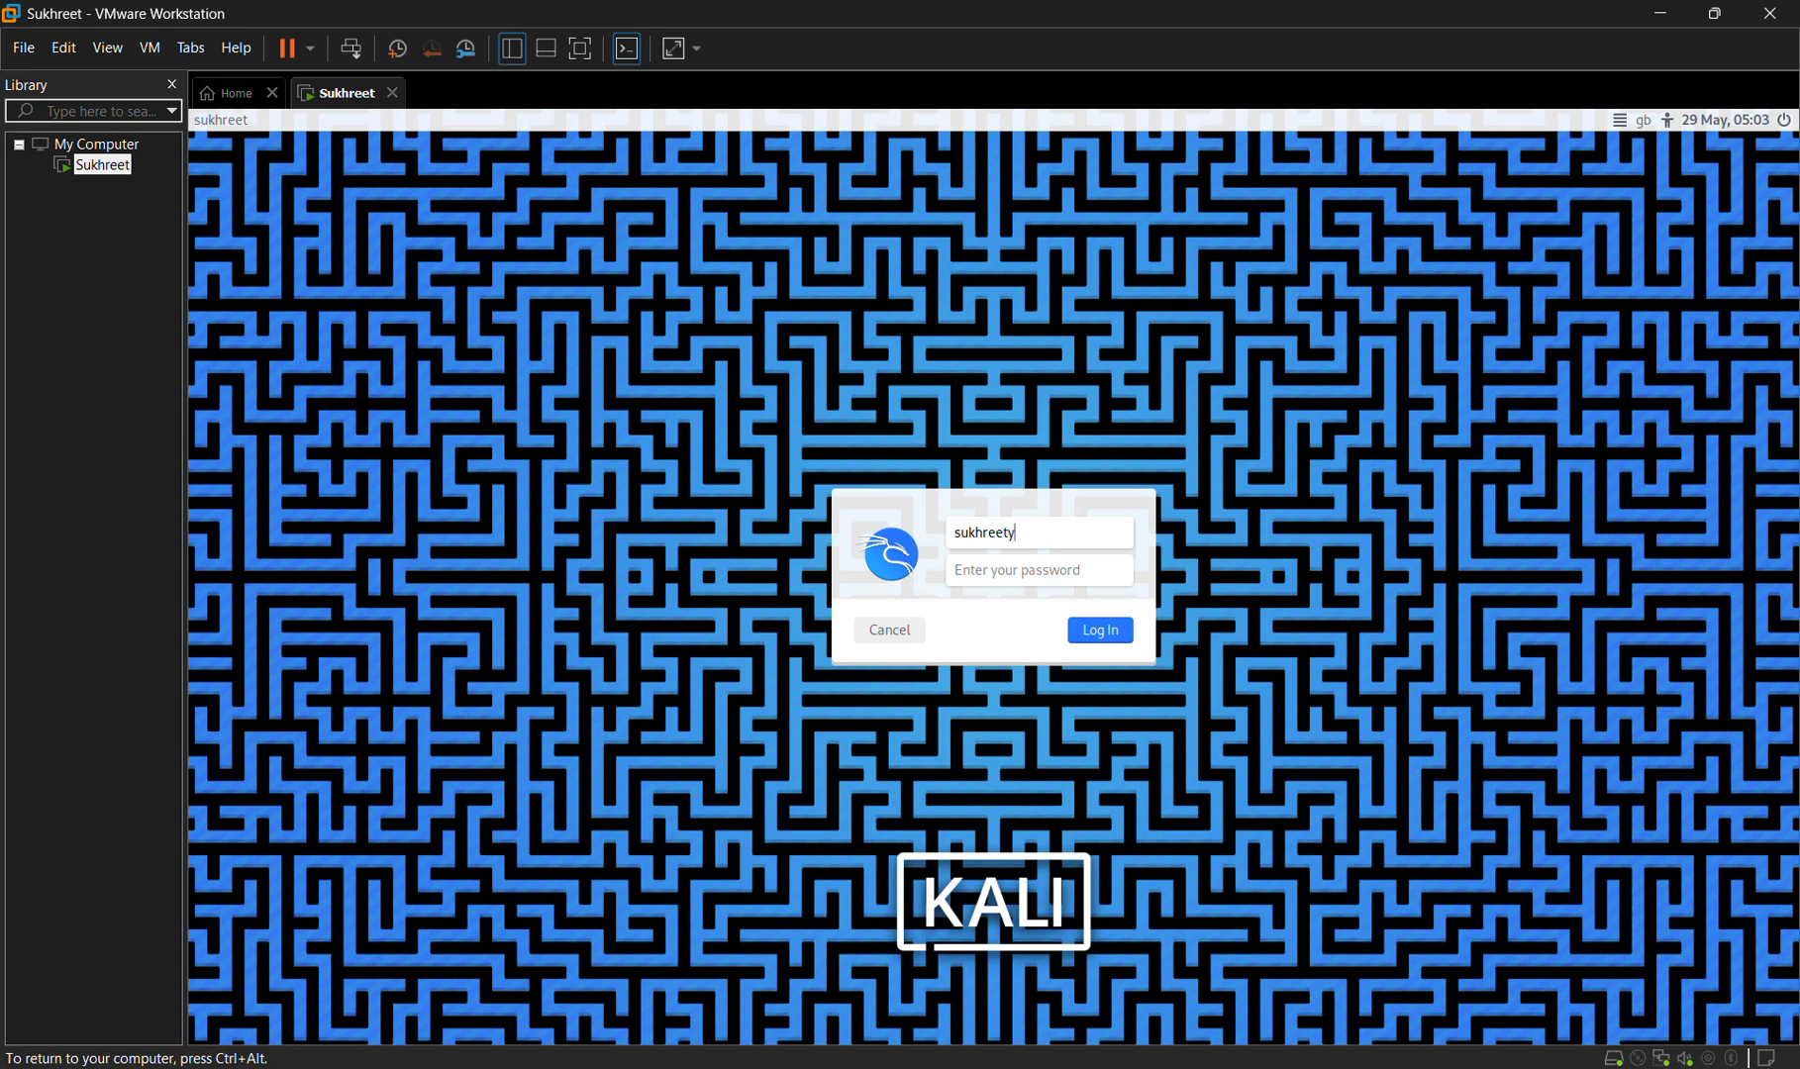
key(BackSpace)
key(Tab)
text(********)
key(Return)
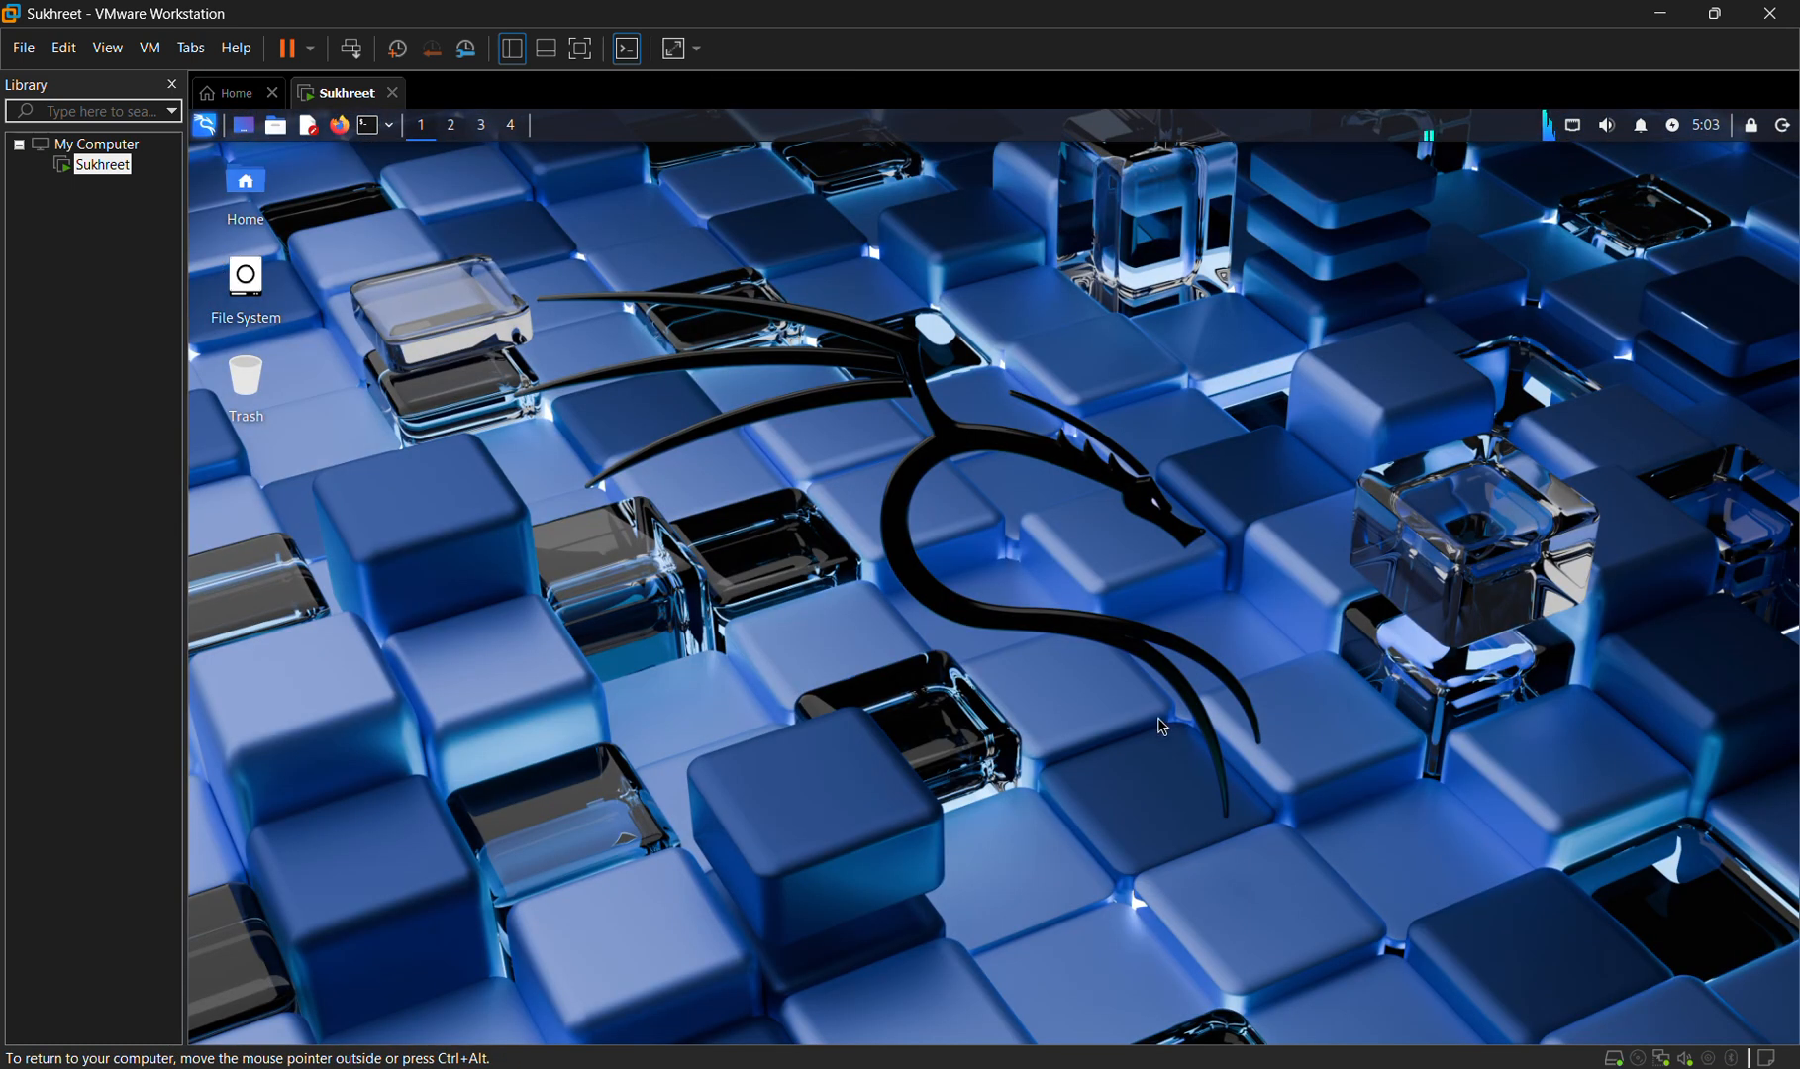
- Open a terminal window on the Kali desktop to check it, and close it again
click(371, 127)
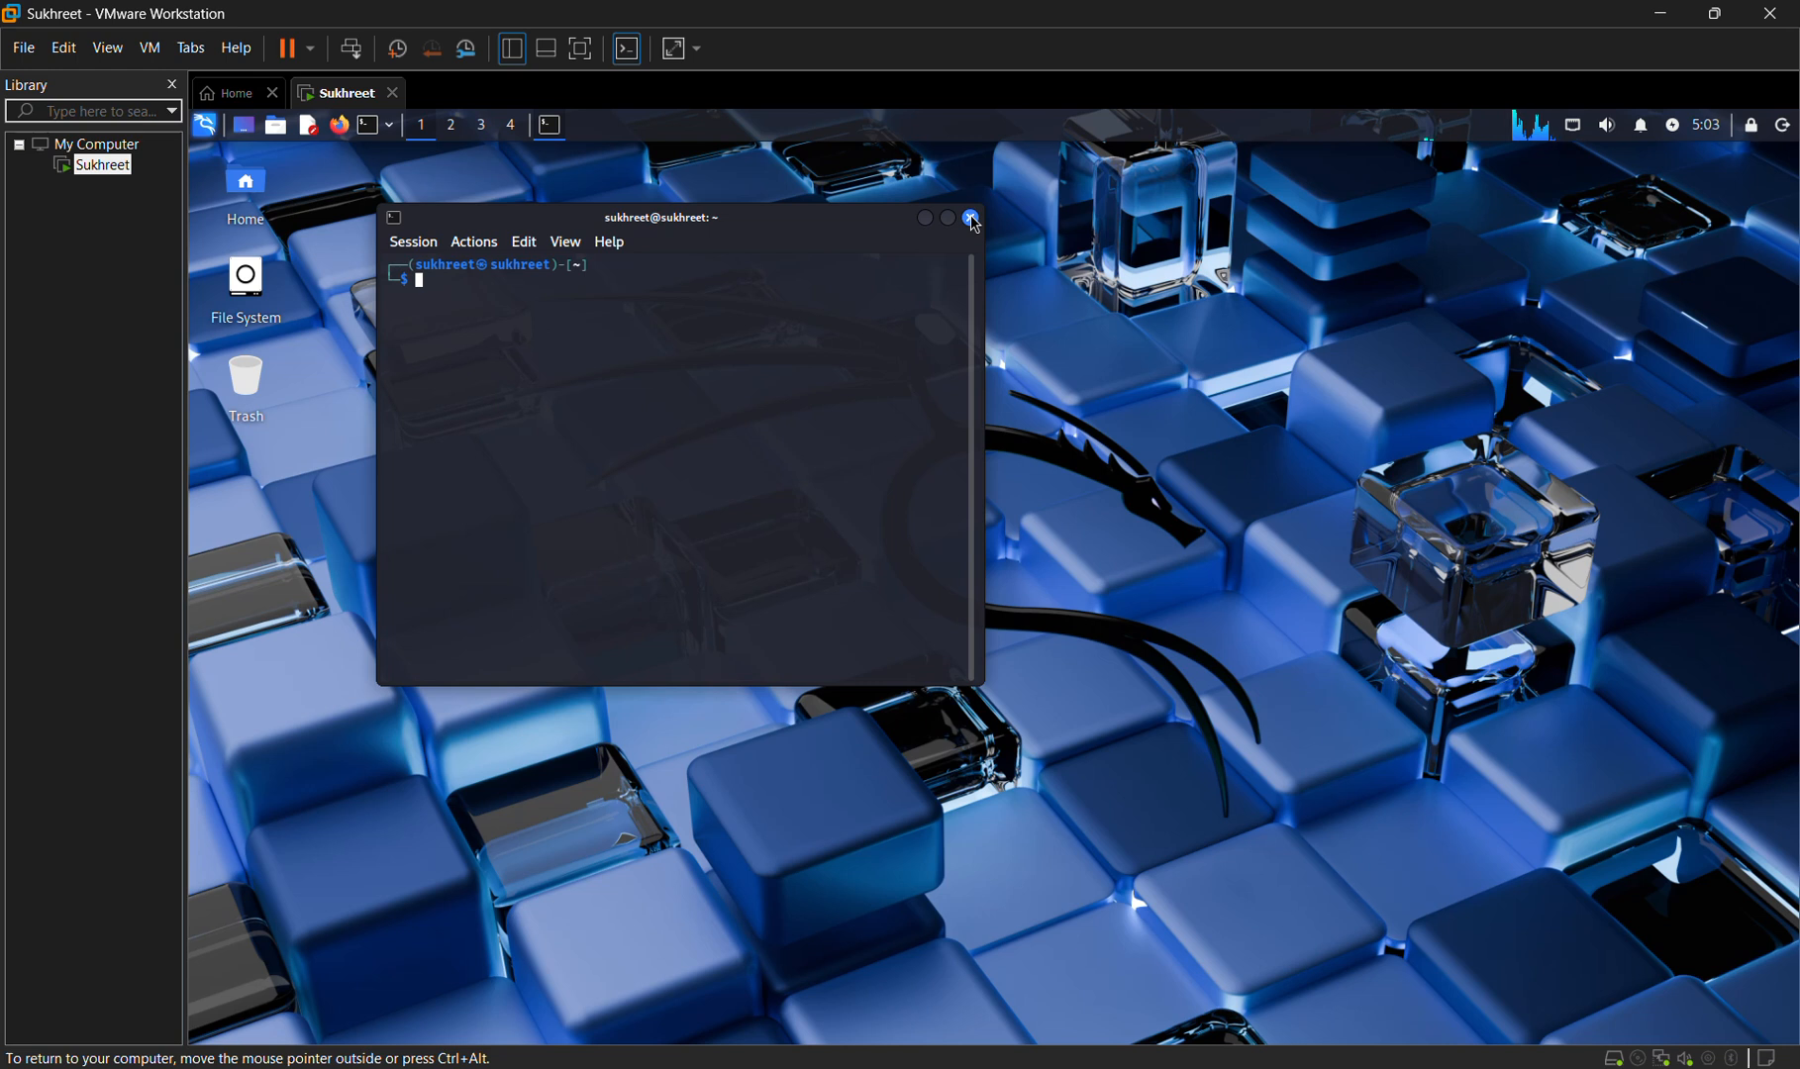
click(972, 219)
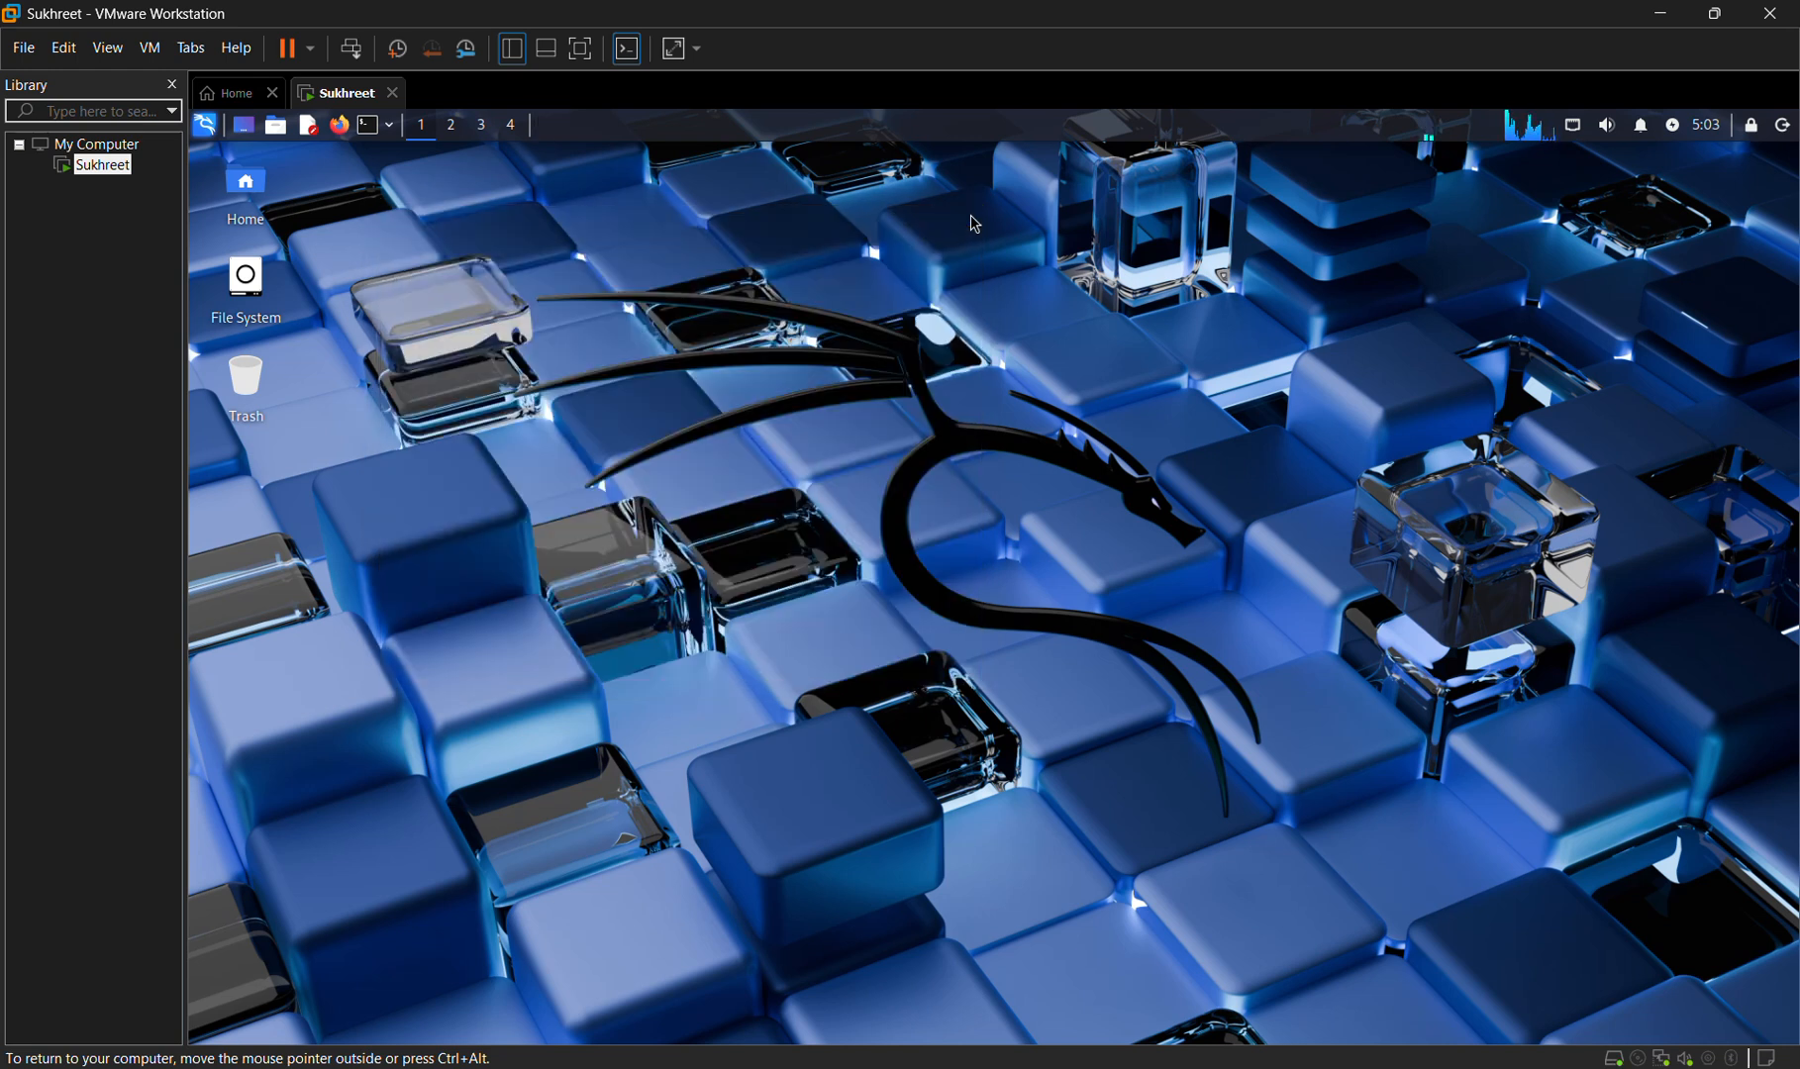